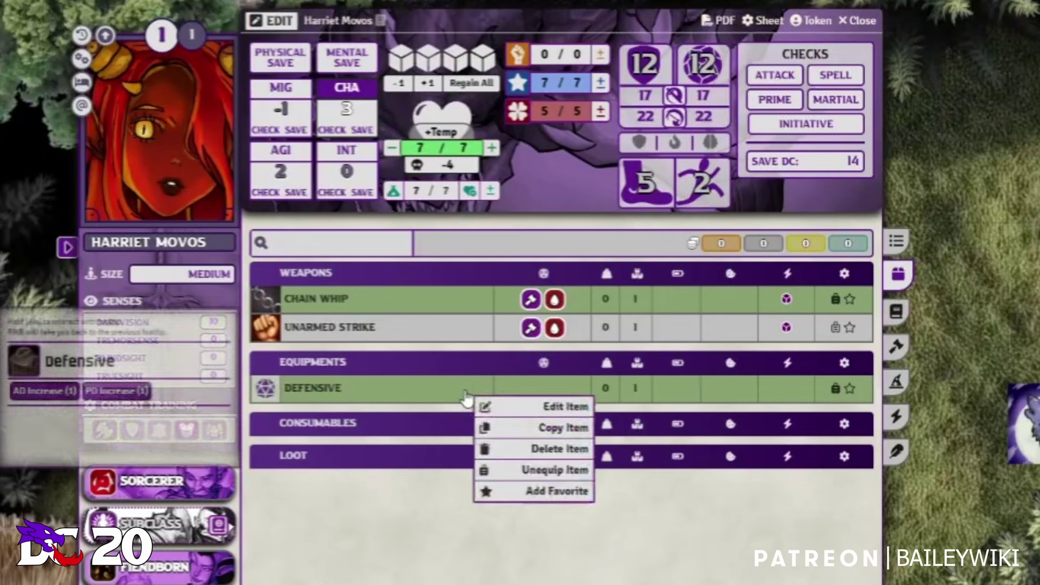
Enable the EDR property in the Defensive armor's configuration and check the elemental damage reduction indicator on the character sheet.
{"action": "left_click", "coordinate": [533, 407]}
{"action": "left_click", "coordinate": [875, 387]}
{"action": "scroll", "coordinate": [888, 422], "scroll_direction": "down", "scroll_amount": 2}
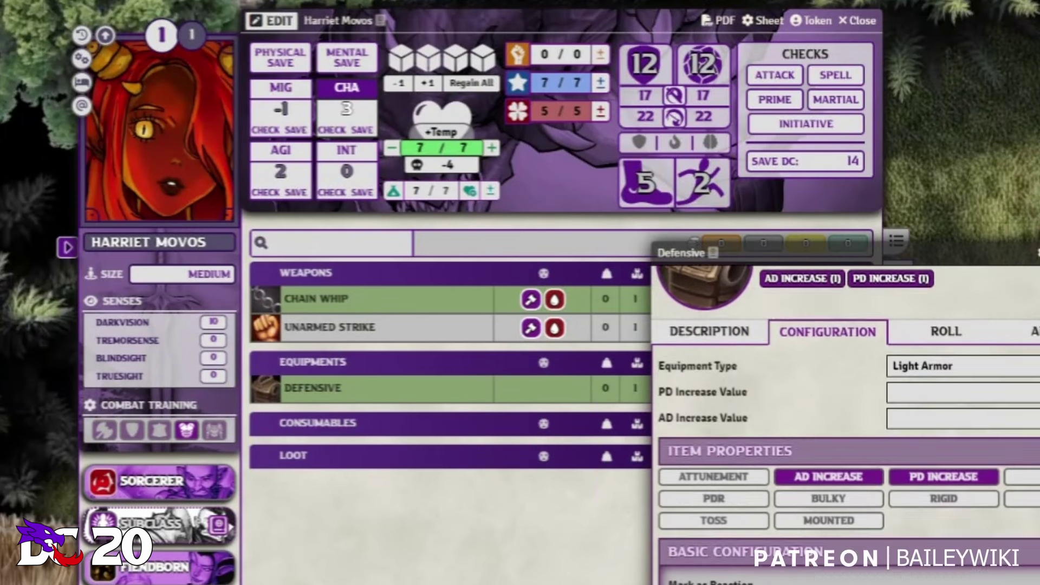
{"action": "key", "text": "Escape"}
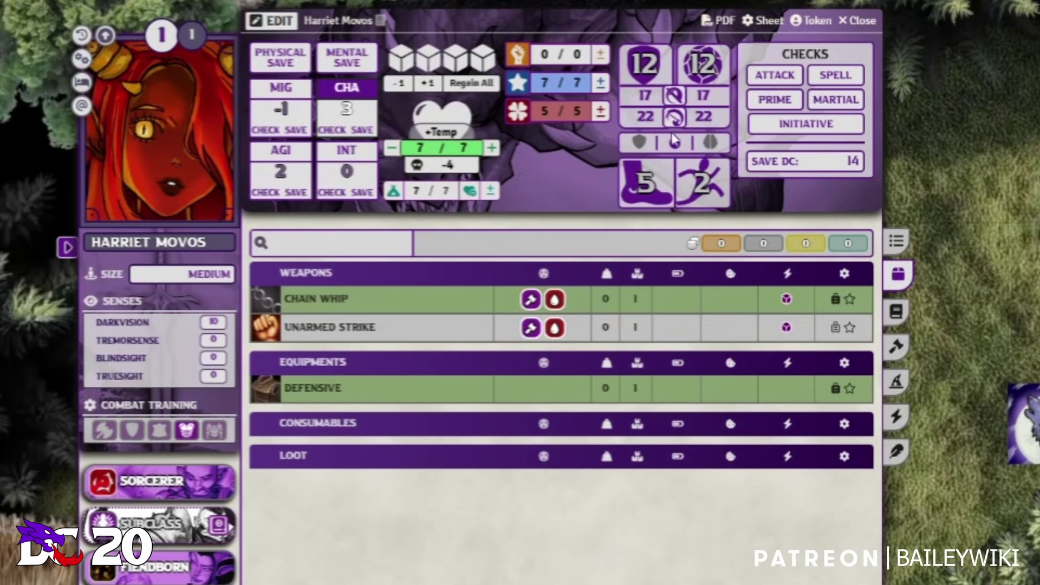
{"action": "mouse_move", "coordinate": [671, 155]}
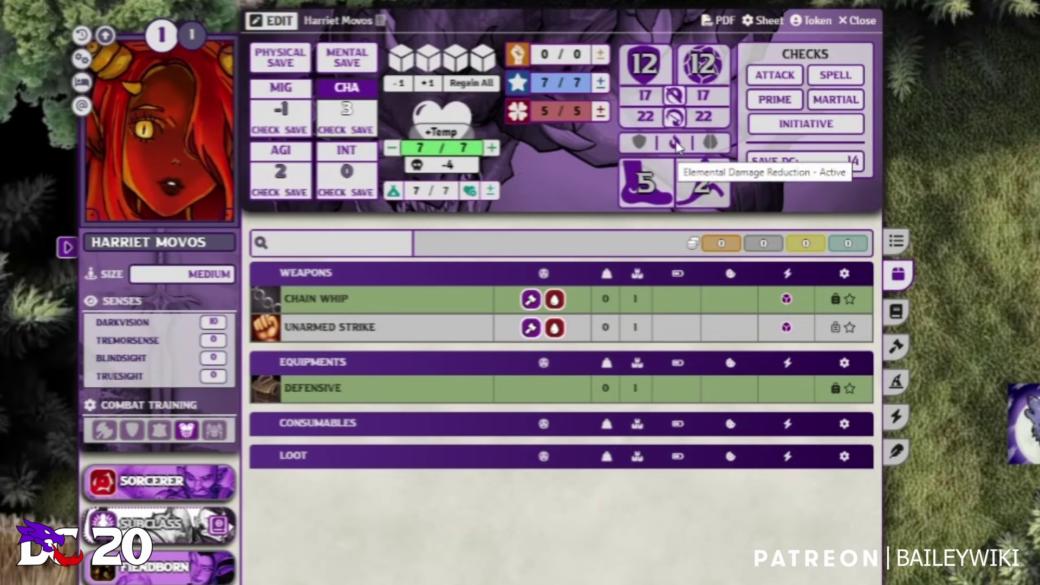
{"action": "left_click", "coordinate": [677, 145]}
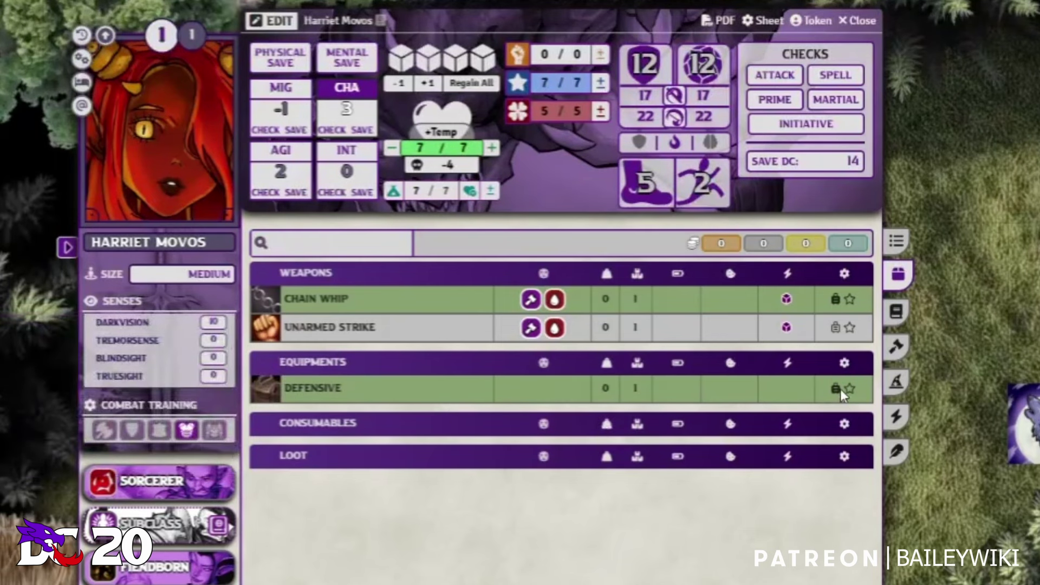
Open the Wolf token's sheet beside the character sheet and show its damage reduction settings.
{"action": "double_click", "coordinate": [1024, 423]}
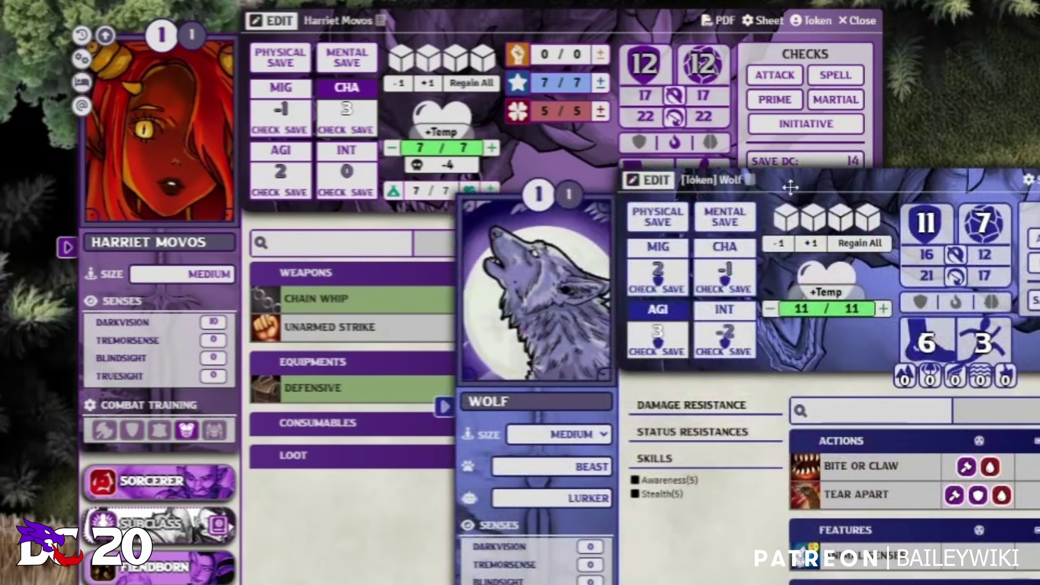
{"action": "left_click_drag", "start_coordinate": [790, 187], "coordinate": [1029, 192]}
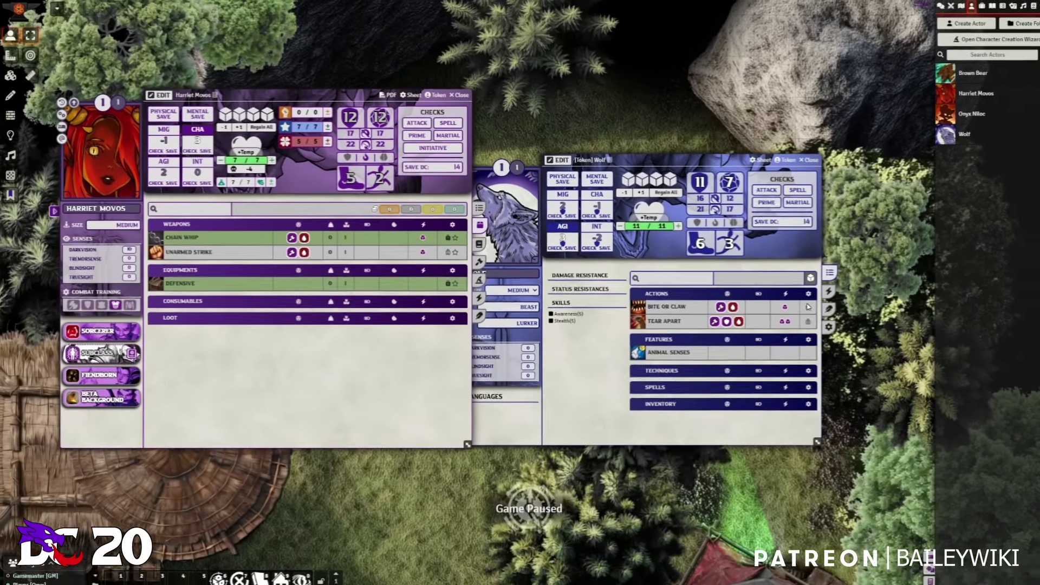
{"action": "left_click", "coordinate": [829, 326]}
{"action": "scroll", "coordinate": [703, 332], "scroll_direction": "down", "scroll_amount": 2}
{"action": "scroll", "coordinate": [650, 322], "scroll_direction": "up", "scroll_amount": 1}
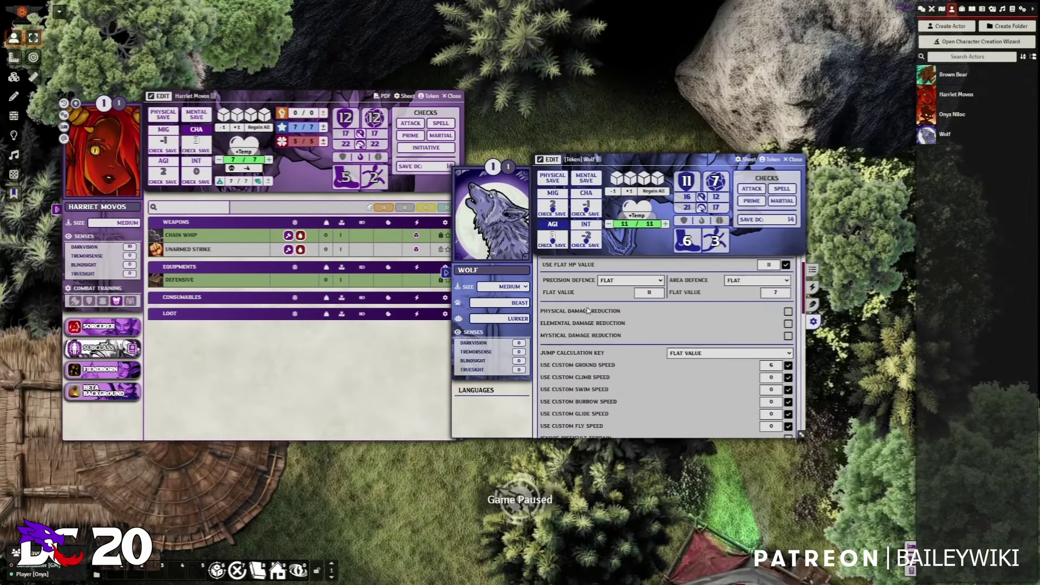
{"action": "scroll", "coordinate": [588, 310], "scroll_direction": "up", "scroll_amount": 2}
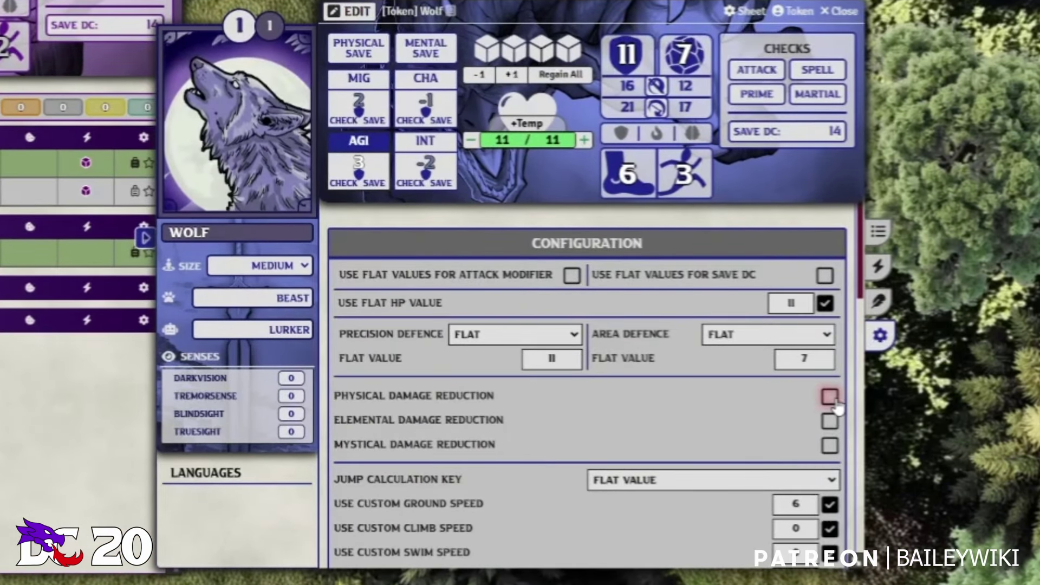
Switch the Wolf's physical and elemental damage reduction on and off again, and close its sheet.
{"action": "left_click", "coordinate": [830, 397]}
{"action": "left_click", "coordinate": [829, 421]}
{"action": "left_click", "coordinate": [830, 420]}
{"action": "left_click", "coordinate": [830, 397]}
{"action": "left_click", "coordinate": [879, 232]}
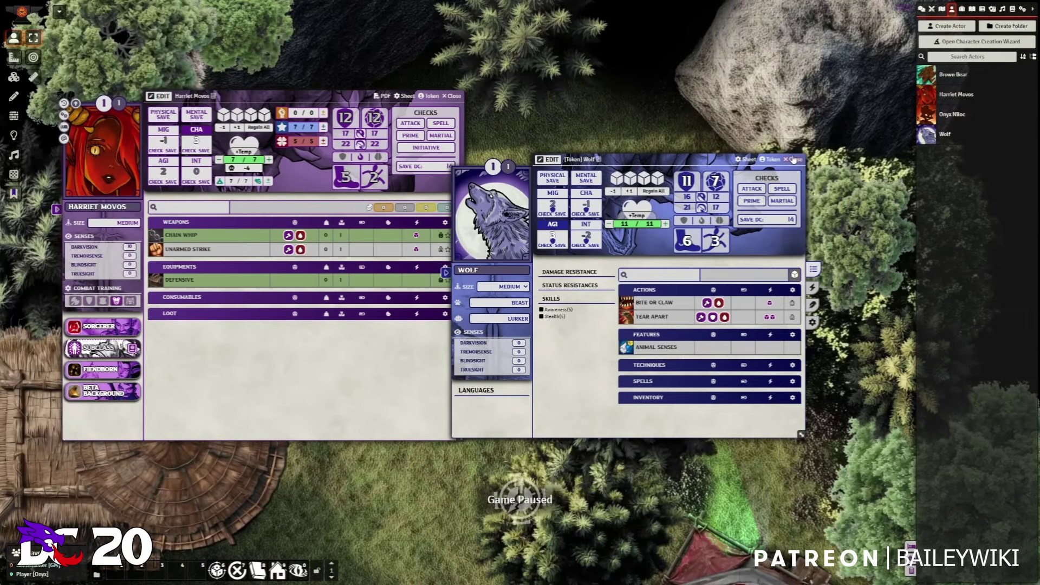
{"action": "left_click", "coordinate": [794, 159]}
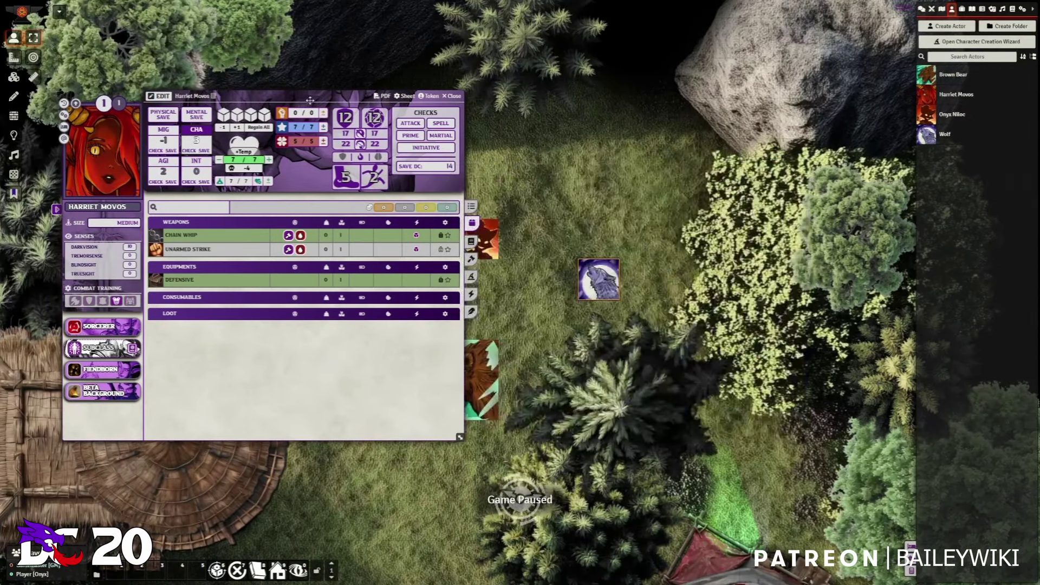
Open the Defensive armor for editing and arrange its window beside the character sheet.
{"action": "left_click_drag", "start_coordinate": [325, 96], "coordinate": [471, 58]}
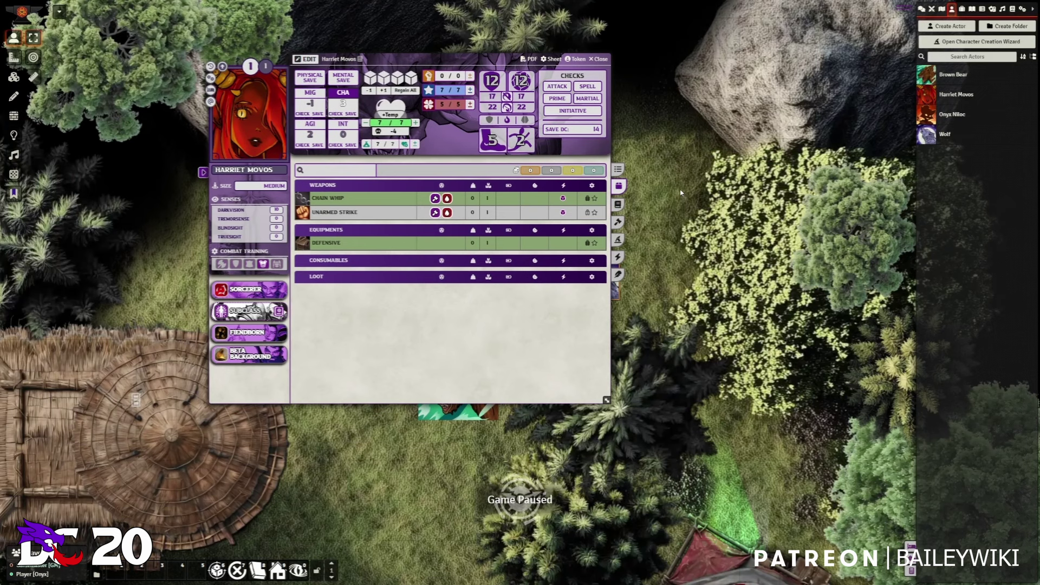
{"action": "right_click", "coordinate": [376, 243]}
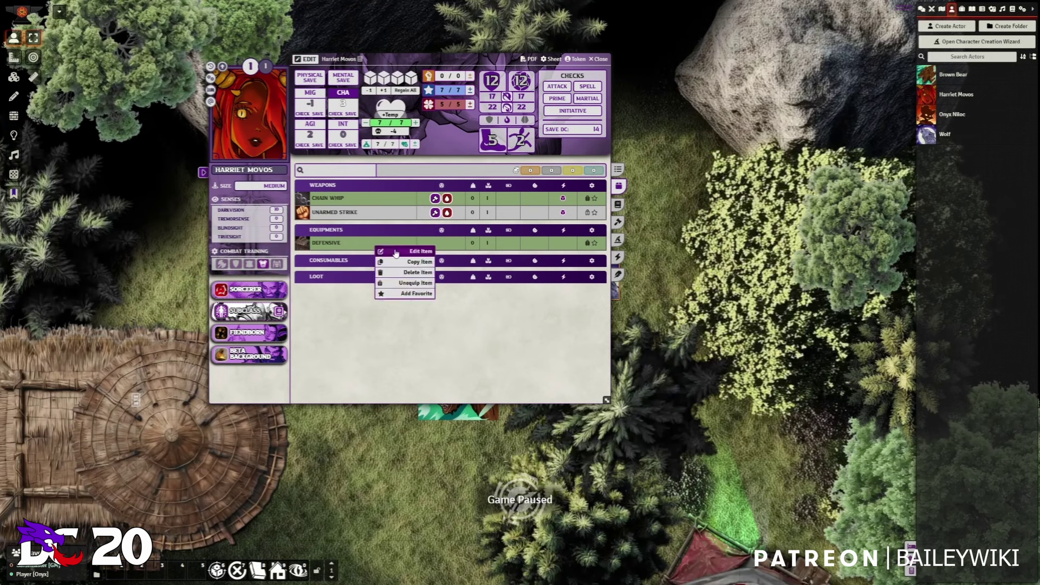
{"action": "left_click", "coordinate": [396, 253]}
{"action": "left_click_drag", "start_coordinate": [501, 194], "coordinate": [229, 132]}
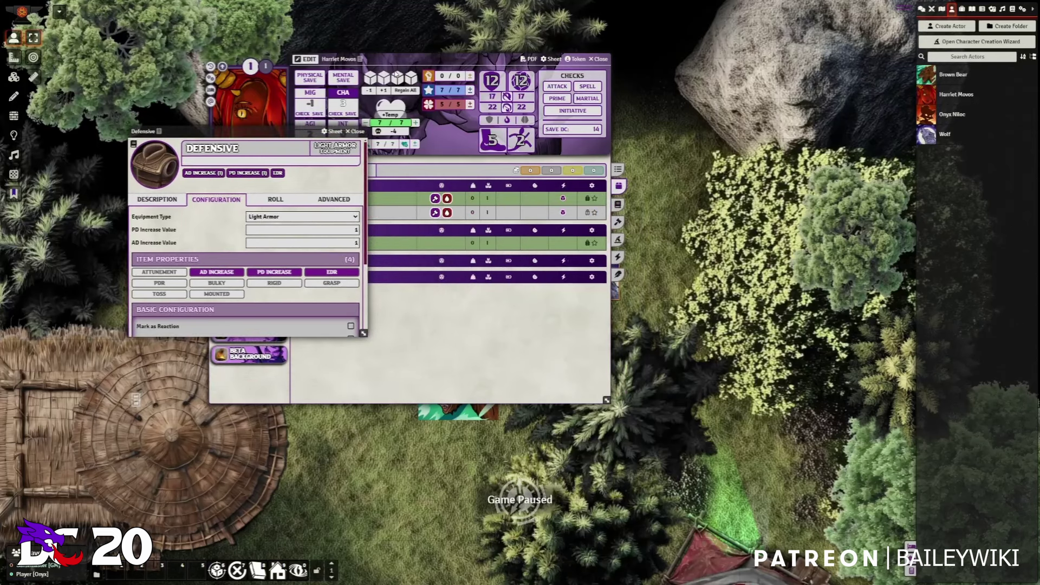
{"action": "left_click_drag", "start_coordinate": [427, 60], "coordinate": [640, 73]}
{"action": "left_click_drag", "start_coordinate": [242, 127], "coordinate": [298, 86]}
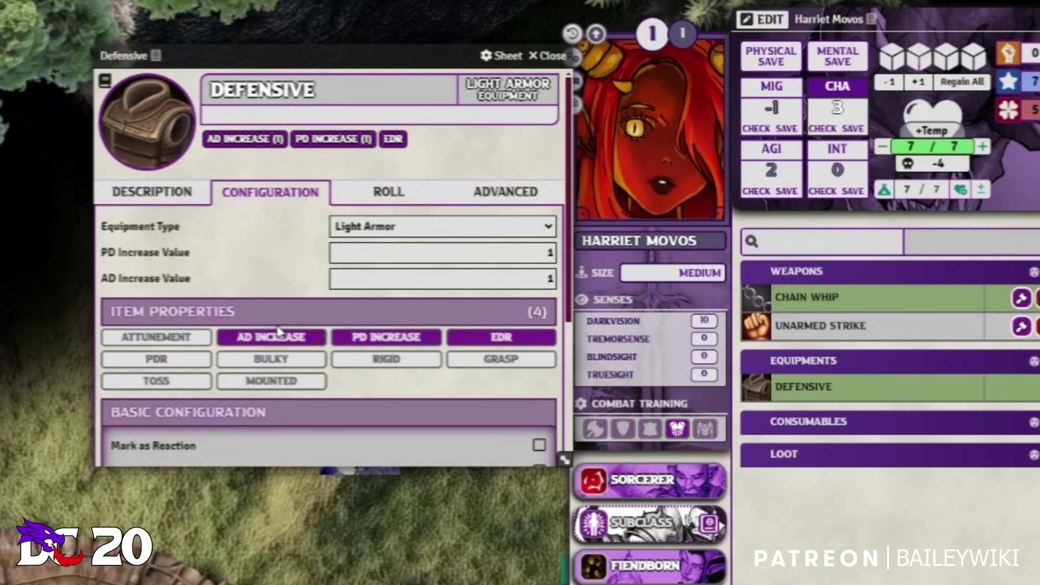
Review the Defensive armor's item properties and turn off EDR.
{"action": "mouse_move", "coordinate": [288, 345]}
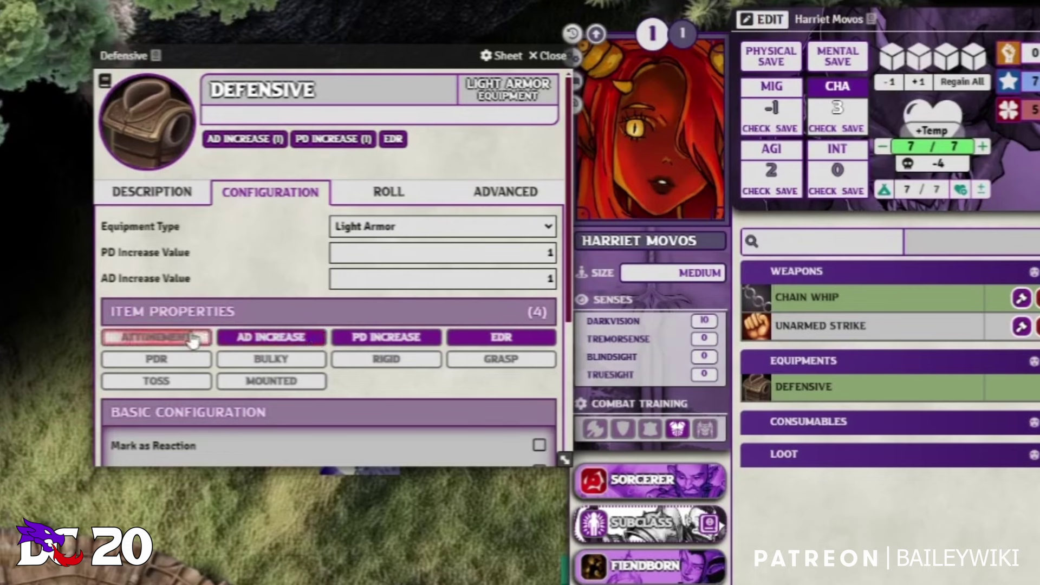
{"action": "mouse_move", "coordinate": [381, 350]}
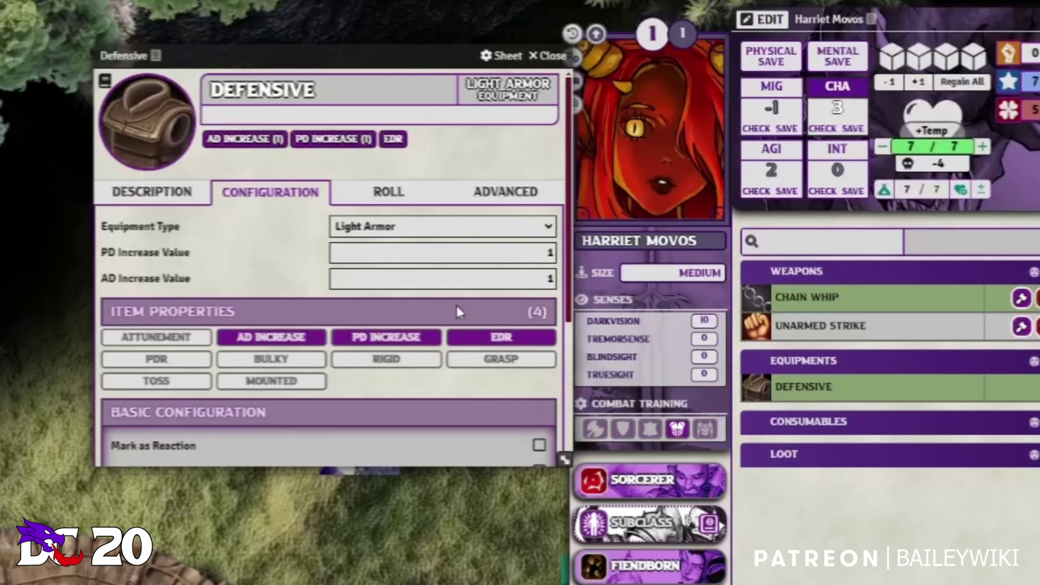
{"action": "left_click", "coordinate": [502, 345]}
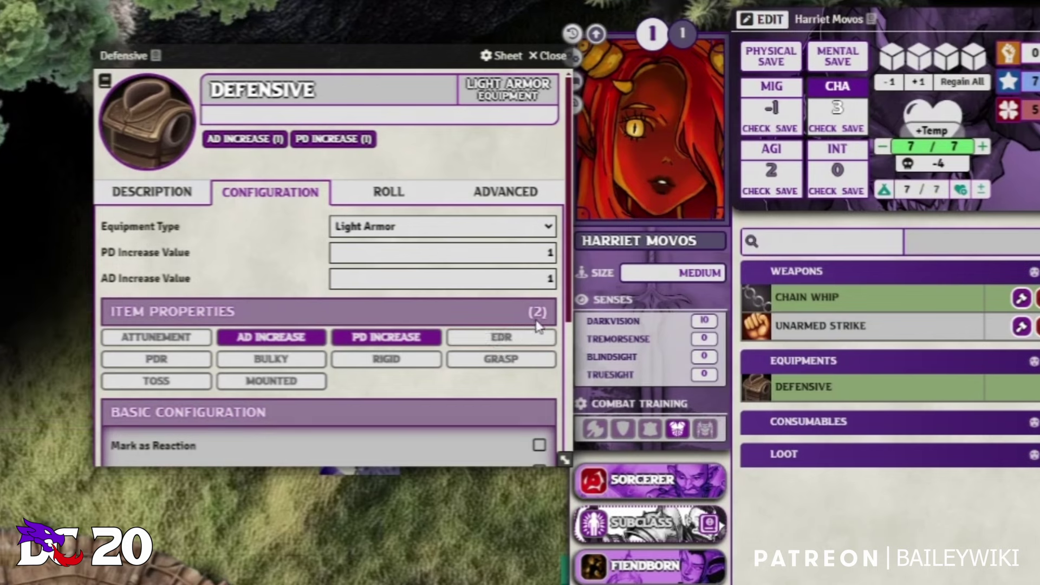
{"action": "left_click", "coordinate": [530, 341]}
{"action": "left_click", "coordinate": [530, 342]}
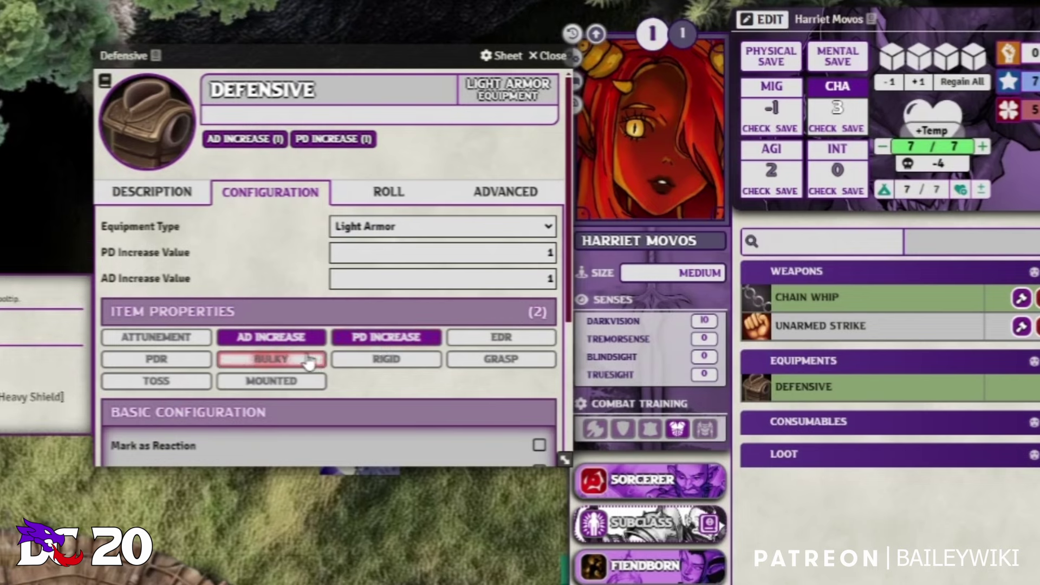
Try the Toss property and Light Shield type on the Defensive item, and restore it to Light Armor without Toss.
{"action": "left_click", "coordinate": [369, 227]}
{"action": "left_click", "coordinate": [369, 227]}
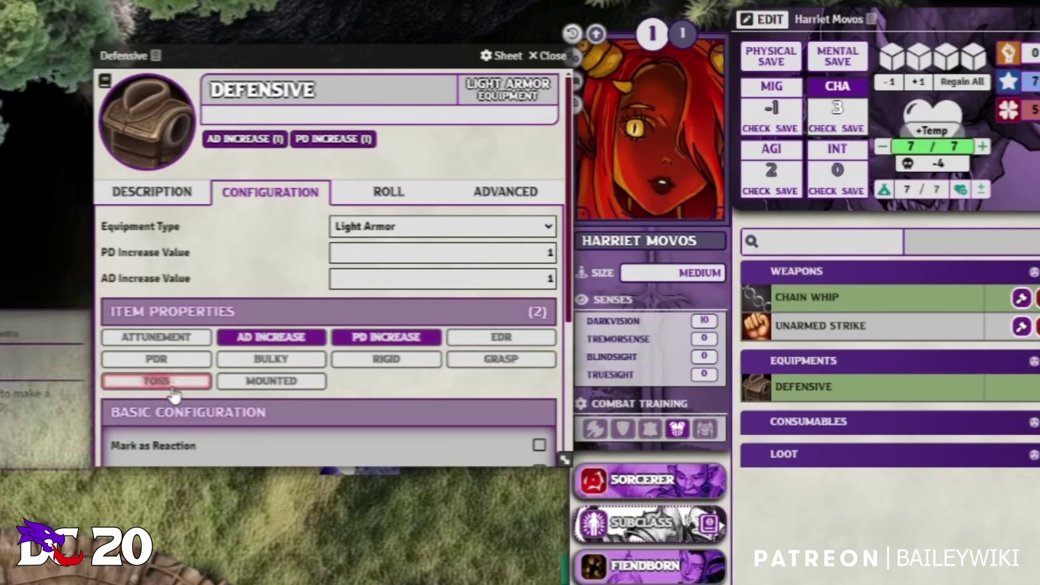
{"action": "left_click", "coordinate": [156, 381]}
{"action": "left_click", "coordinate": [384, 227]}
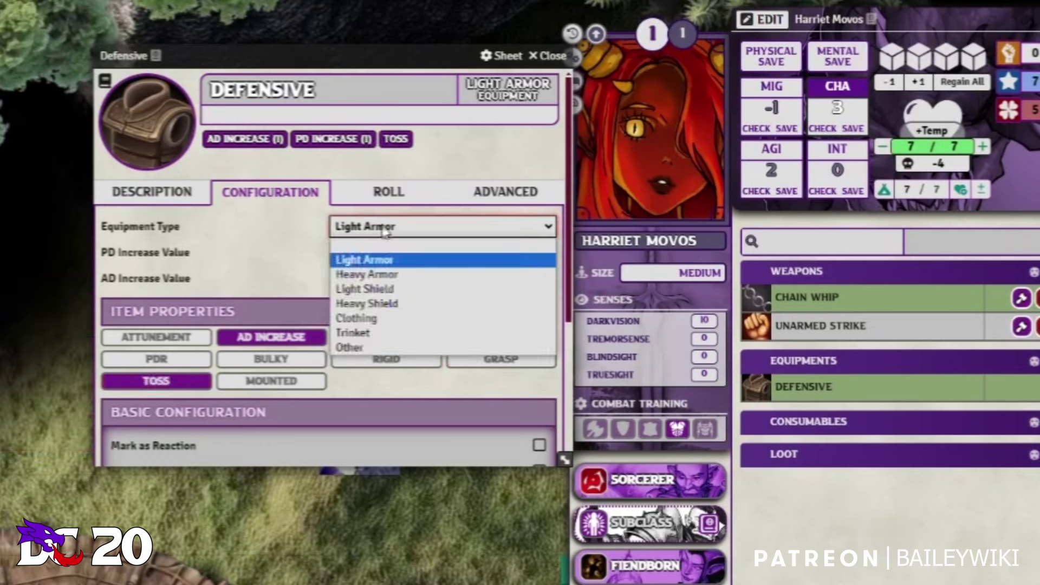
{"action": "left_click", "coordinate": [374, 289]}
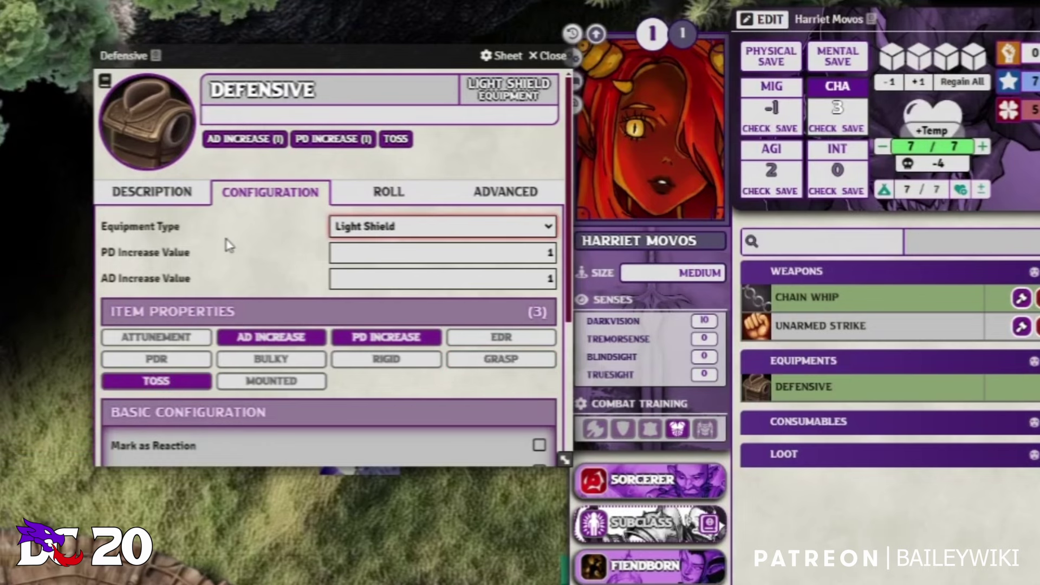
{"action": "left_click", "coordinate": [166, 382]}
{"action": "left_click", "coordinate": [374, 227]}
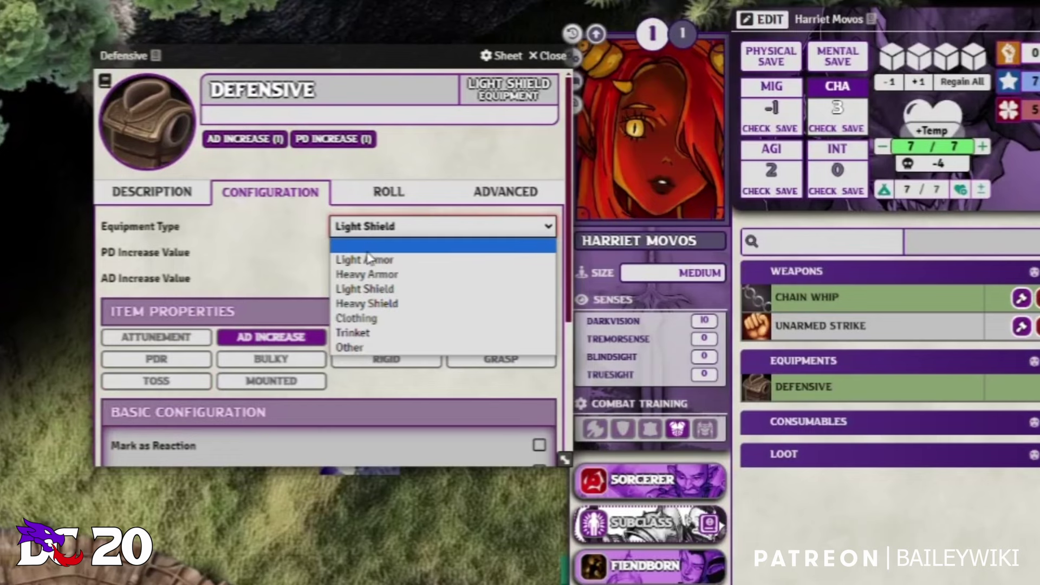
{"action": "left_click", "coordinate": [357, 258]}
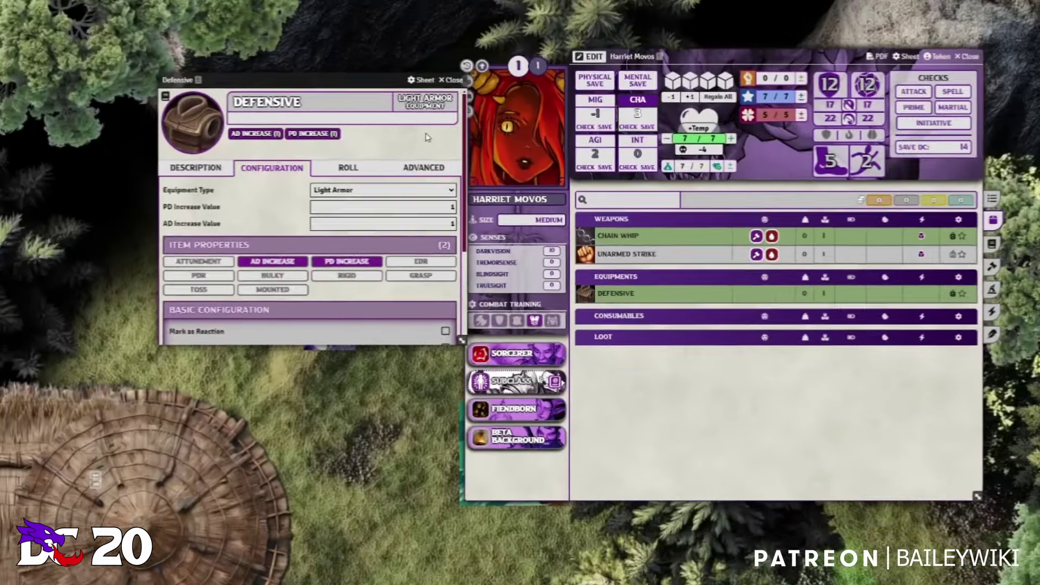
Close the Defensive item and bring up the effects and conditions list on the character sheet.
{"action": "key", "text": "Escape"}
{"action": "left_click", "coordinate": [651, 171]}
{"action": "left_click", "coordinate": [653, 259]}
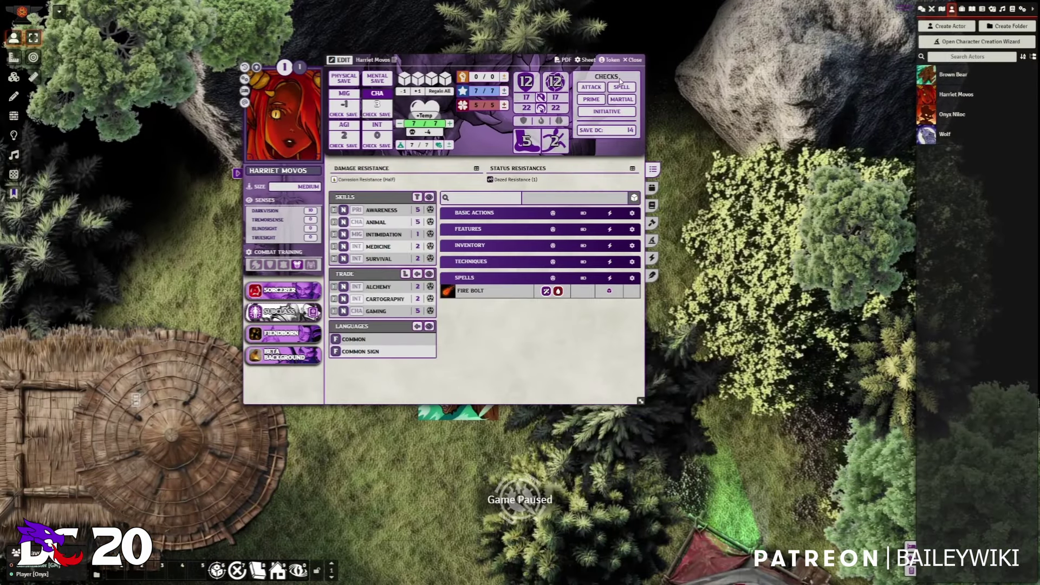
{"action": "left_click", "coordinate": [653, 257]}
{"action": "left_click_drag", "start_coordinate": [496, 61], "coordinate": [426, 9]}
{"action": "scroll", "coordinate": [488, 216], "scroll_direction": "down", "scroll_amount": 1}
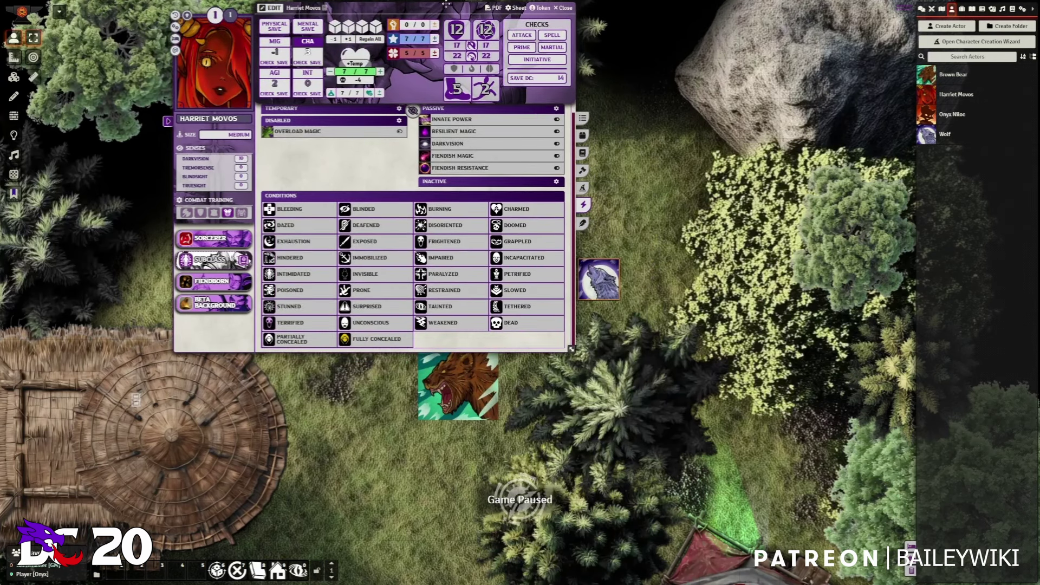
{"action": "left_click_drag", "start_coordinate": [411, 7], "coordinate": [358, 14]}
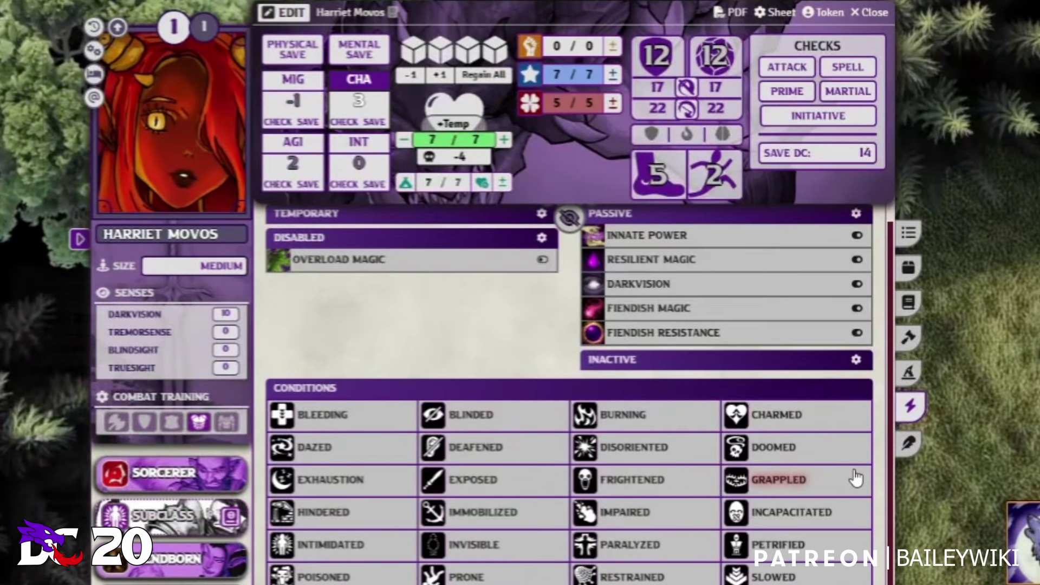
Review the condition descriptions and apply three stacks of Doomed to the character.
{"action": "mouse_move", "coordinate": [855, 478]}
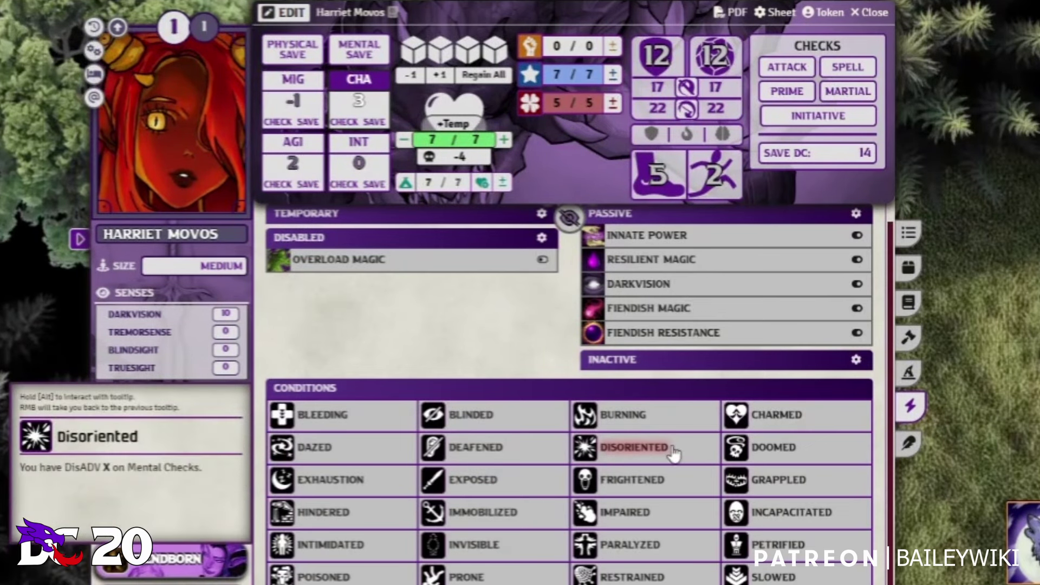
{"action": "mouse_move", "coordinate": [463, 162]}
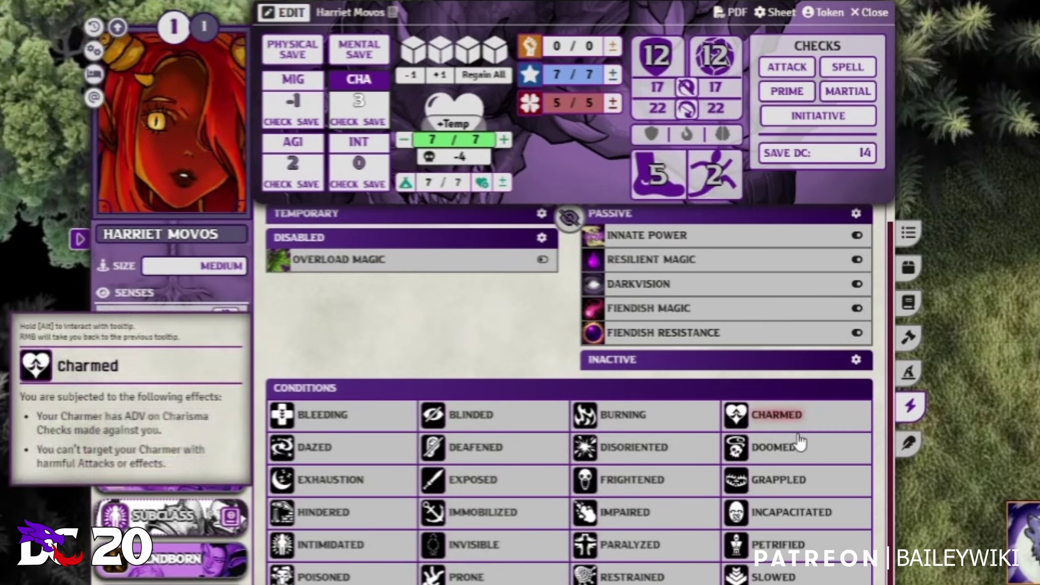
{"action": "mouse_move", "coordinate": [785, 448]}
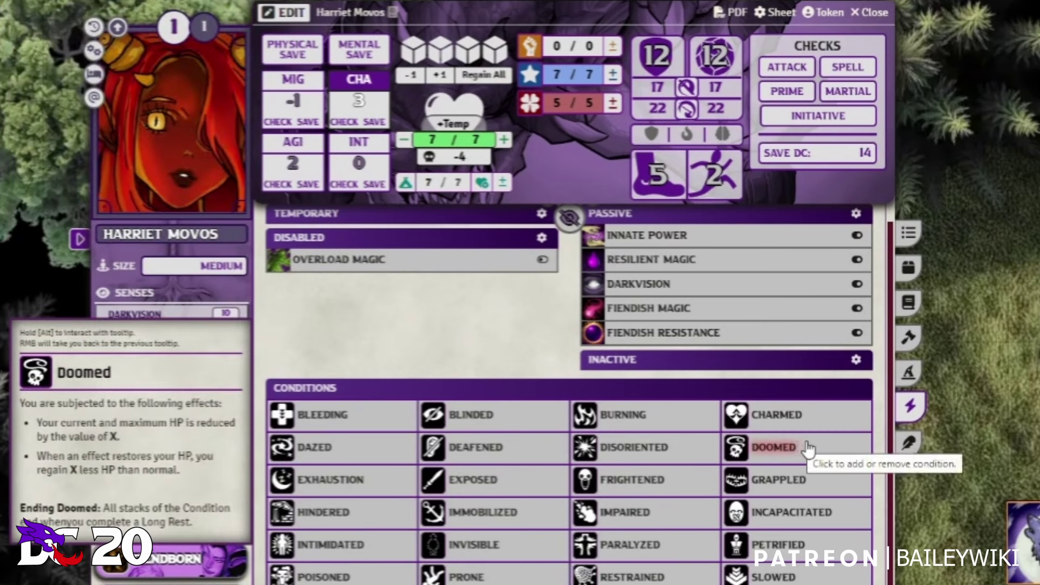
{"action": "double_click", "coordinate": [810, 448]}
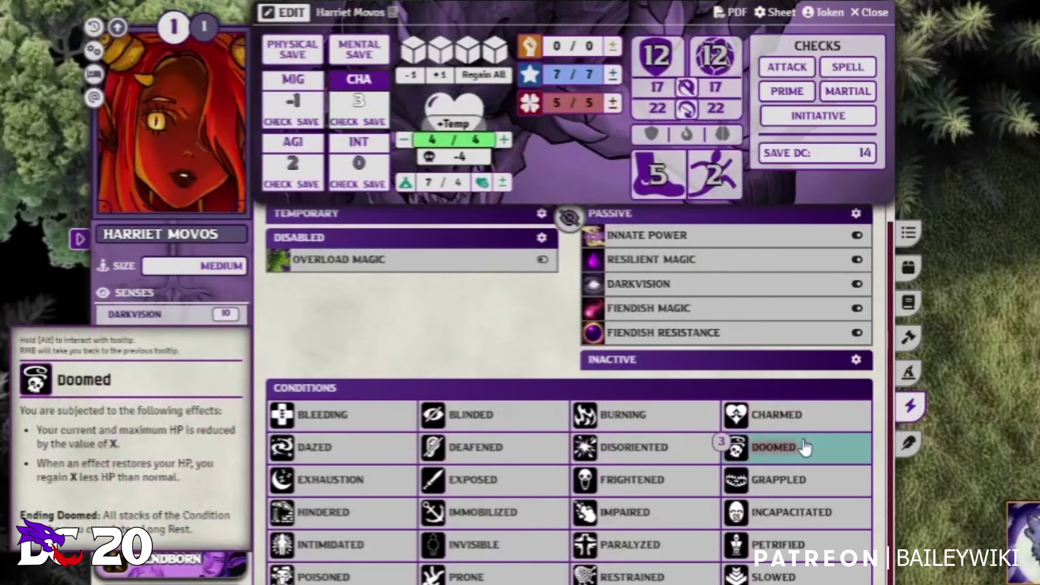
{"action": "left_click", "coordinate": [775, 448]}
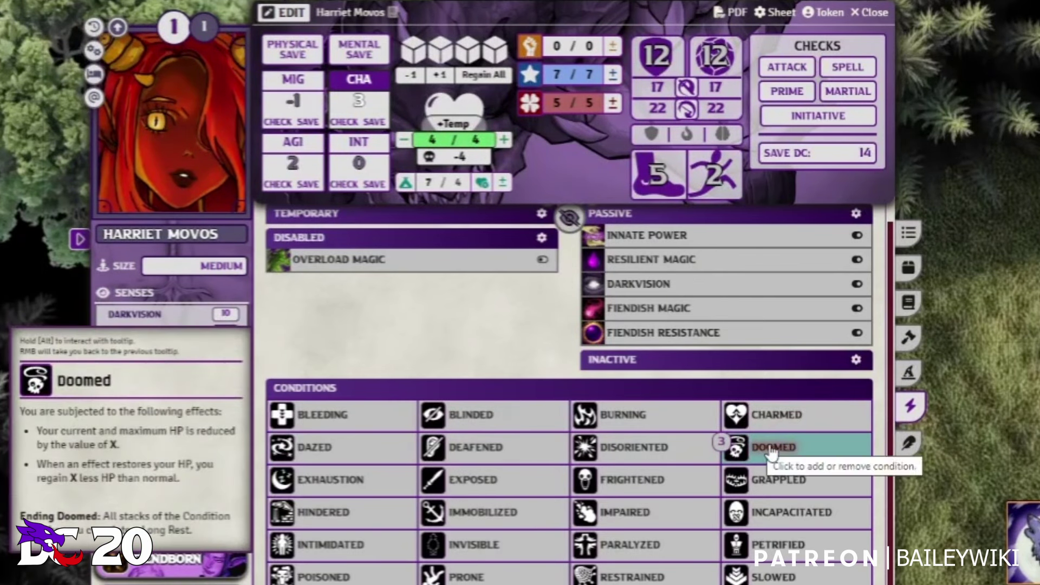
Show the character's spells, turn on sheet editing, and browse the spells in the item compendium.
{"action": "left_click", "coordinate": [909, 371]}
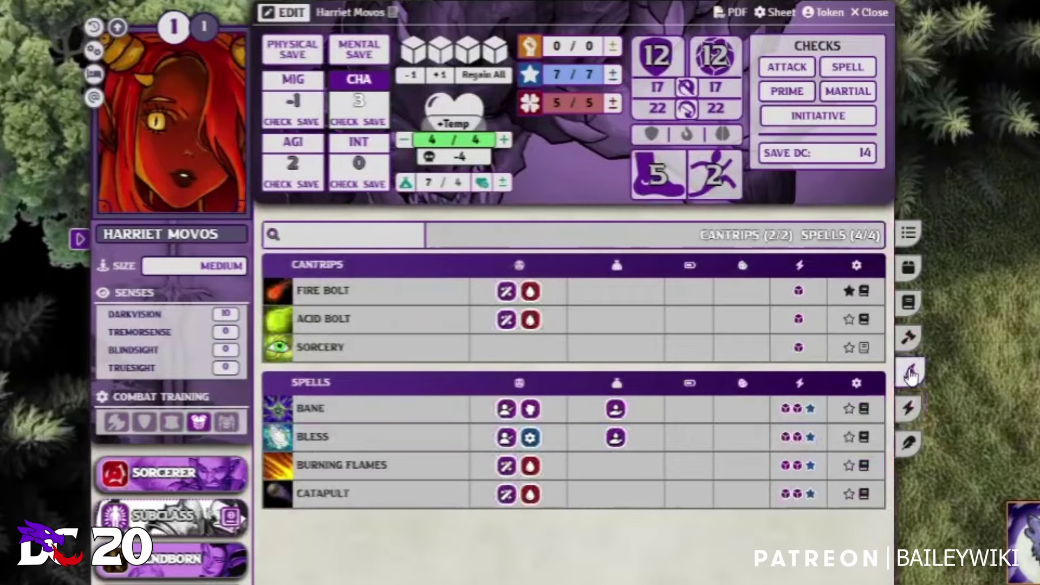
{"action": "left_click", "coordinate": [282, 12]}
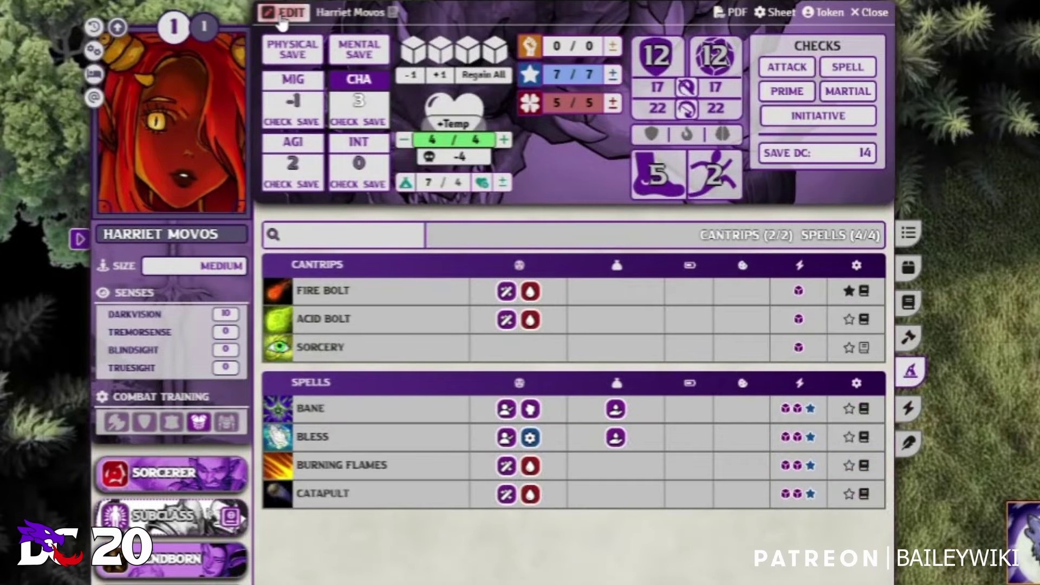
{"action": "left_click", "coordinate": [313, 235]}
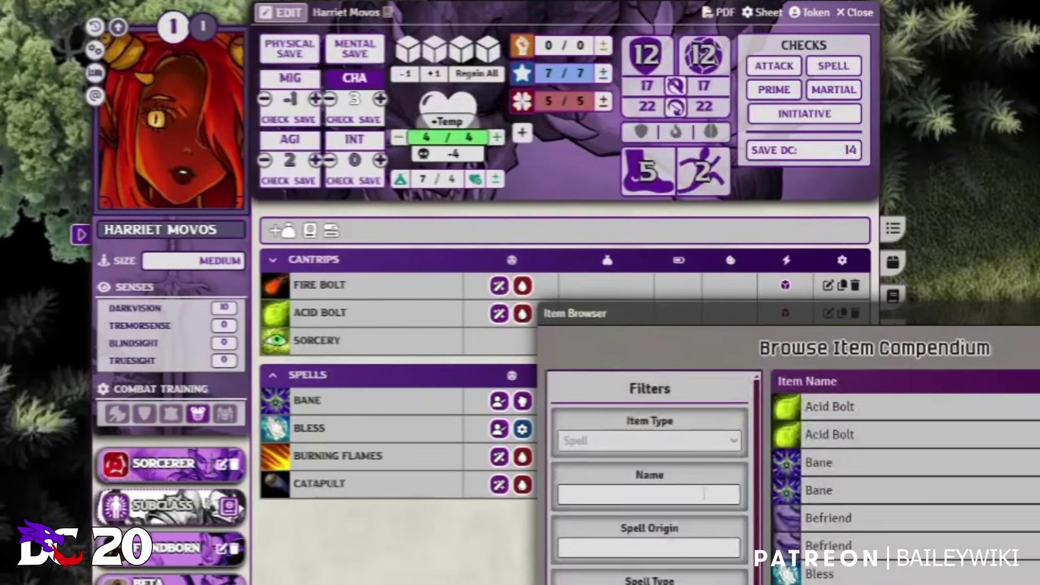
{"action": "scroll", "coordinate": [867, 488], "scroll_direction": "down", "scroll_amount": 10}
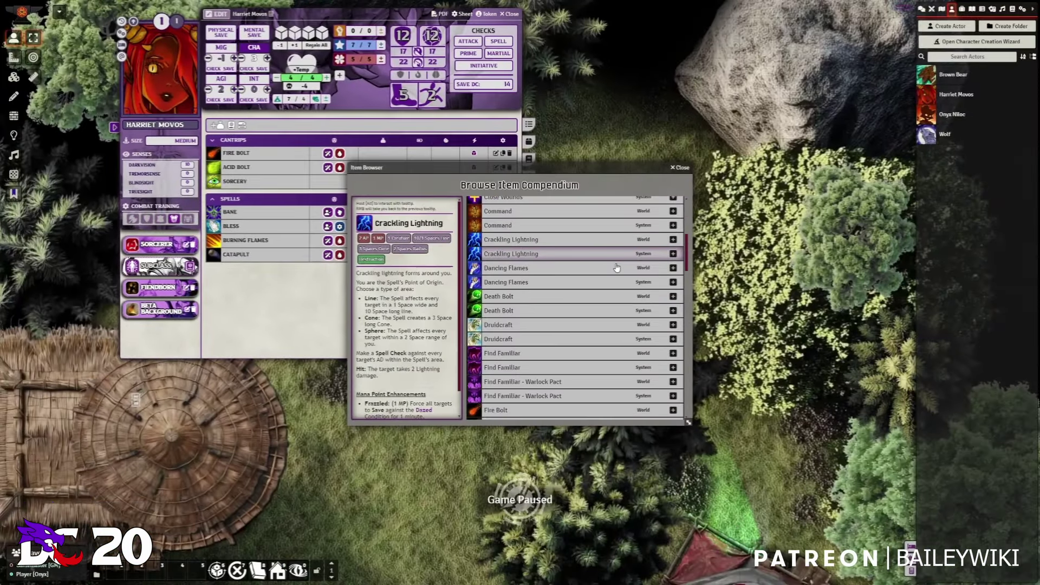
Add the Heal spell from the item compendium to the character and move the browser clear of the character sheet.
{"action": "scroll", "coordinate": [617, 268], "scroll_direction": "down", "scroll_amount": 6}
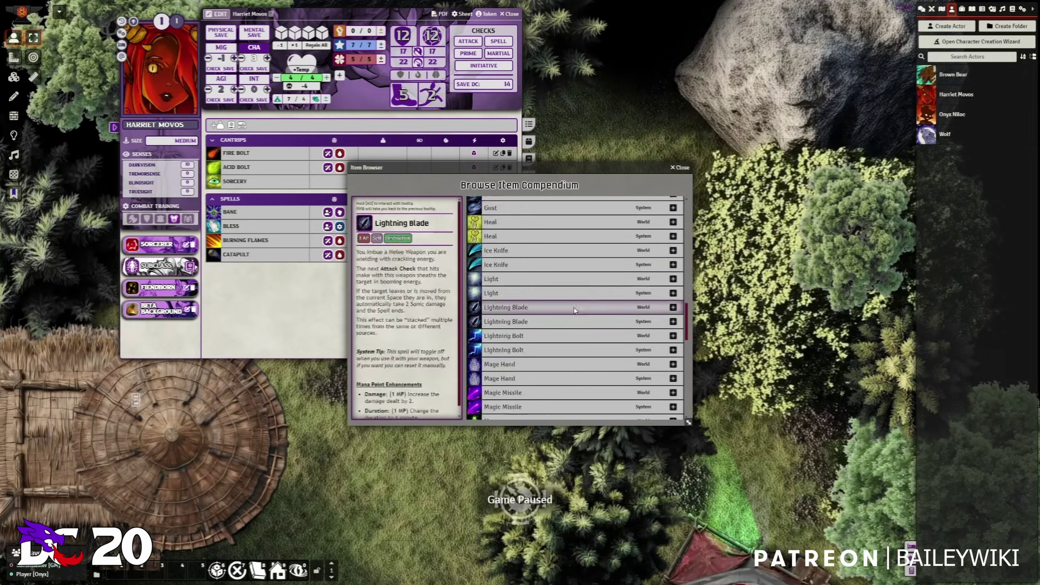
{"action": "left_click", "coordinate": [674, 246]}
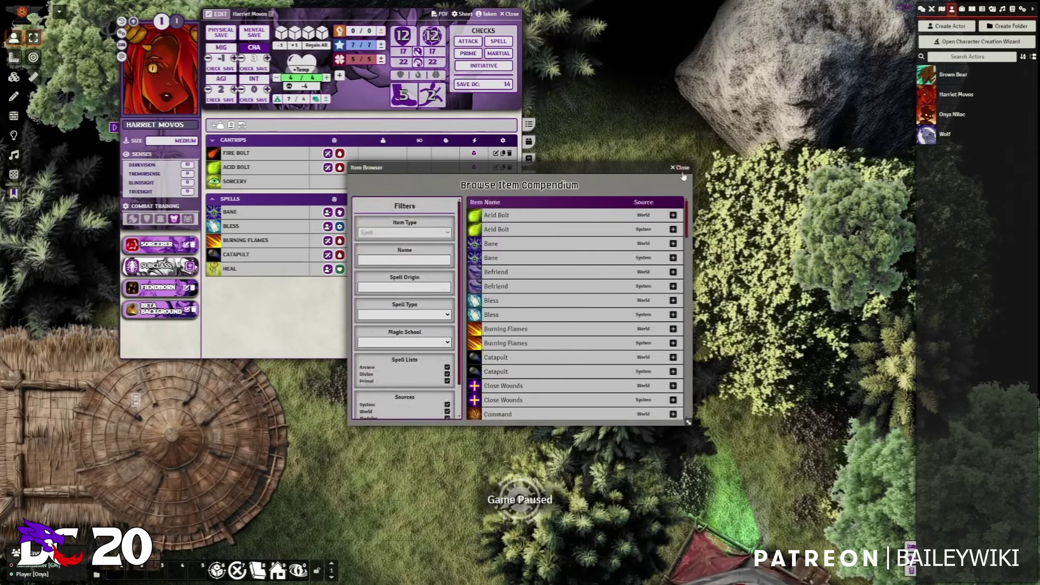
{"action": "left_click_drag", "start_coordinate": [517, 164], "coordinate": [760, 63]}
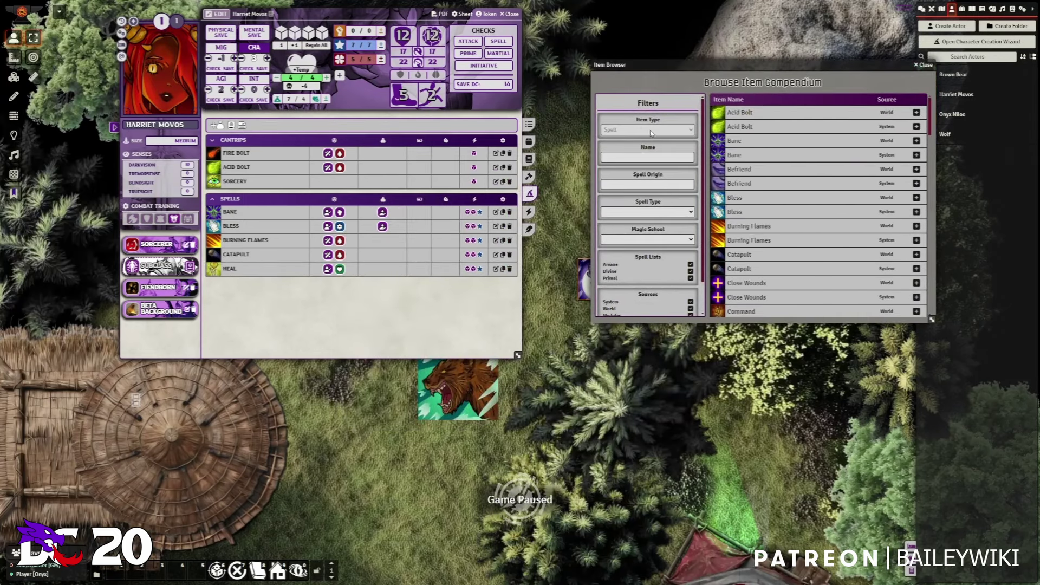
Browse the compendium's spell descriptions, including Guiding Bolt, Lightning Bolt and Mage Hand, and close the item browser.
{"action": "scroll", "coordinate": [750, 206], "scroll_direction": "down", "scroll_amount": 10}
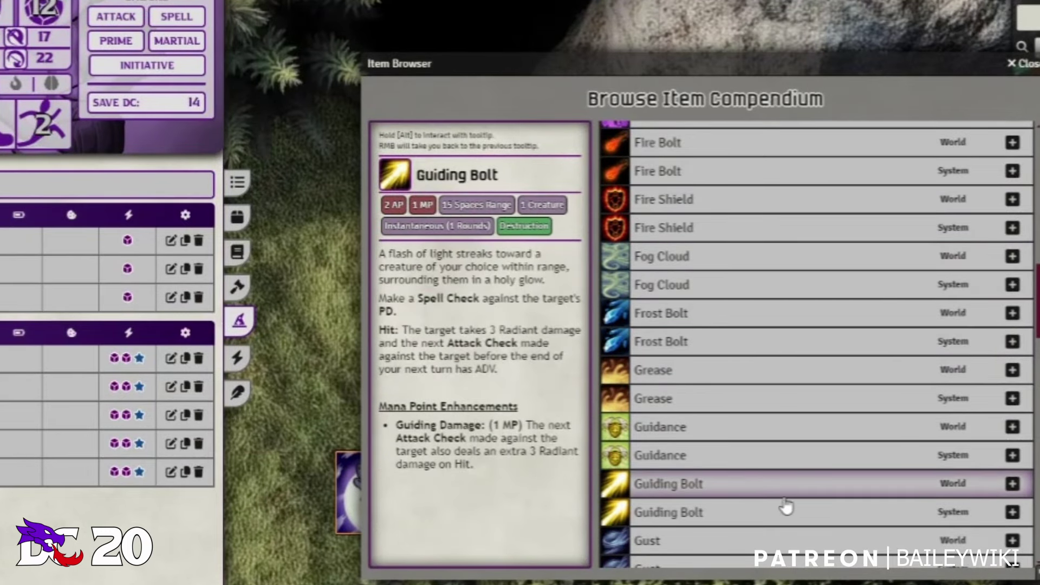
{"action": "scroll", "coordinate": [785, 506], "scroll_direction": "down", "scroll_amount": 5}
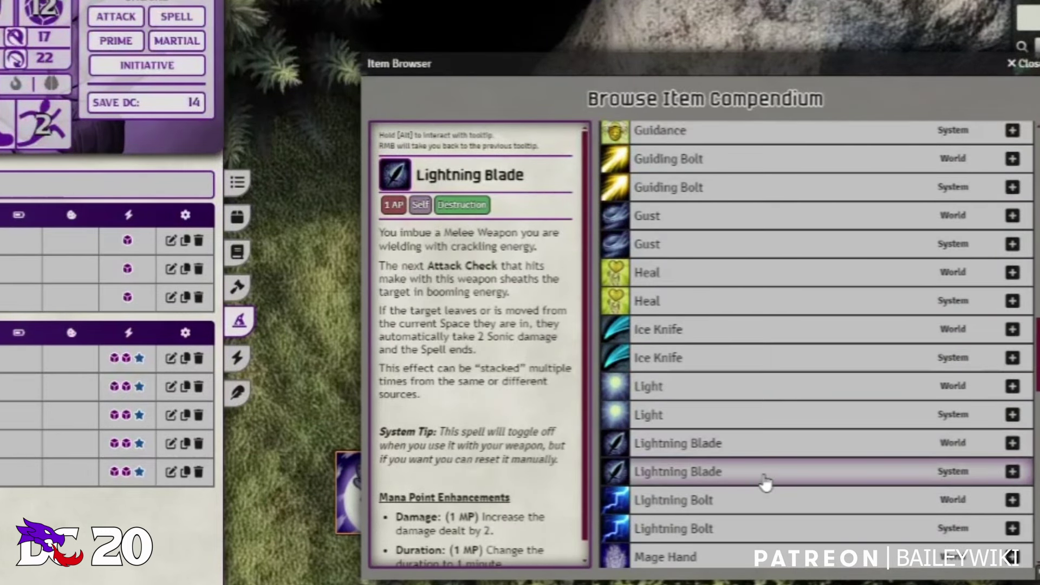
{"action": "scroll", "coordinate": [789, 428], "scroll_direction": "down", "scroll_amount": 3}
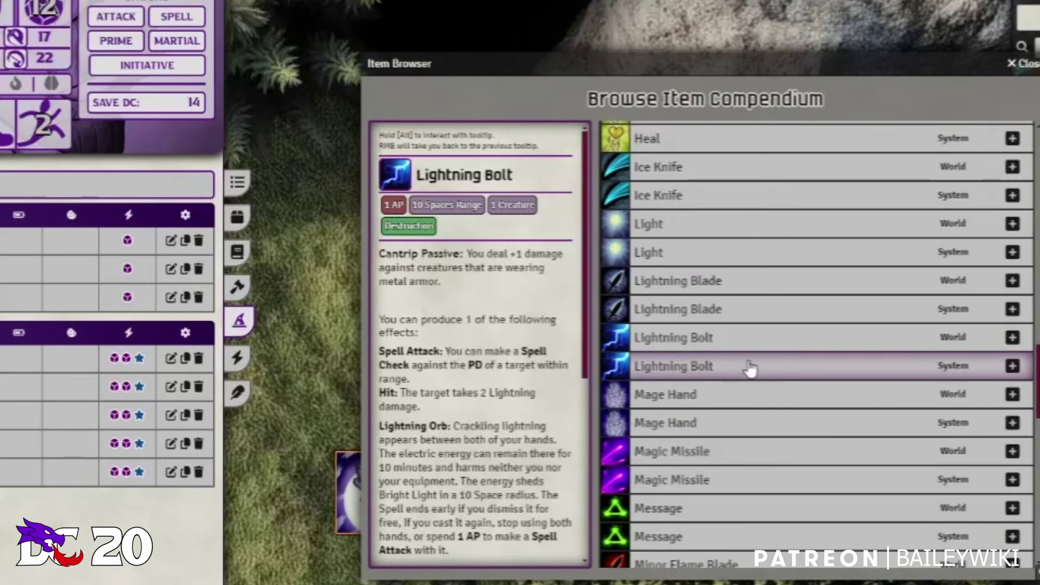
{"action": "scroll", "coordinate": [753, 363], "scroll_direction": "down", "scroll_amount": 3}
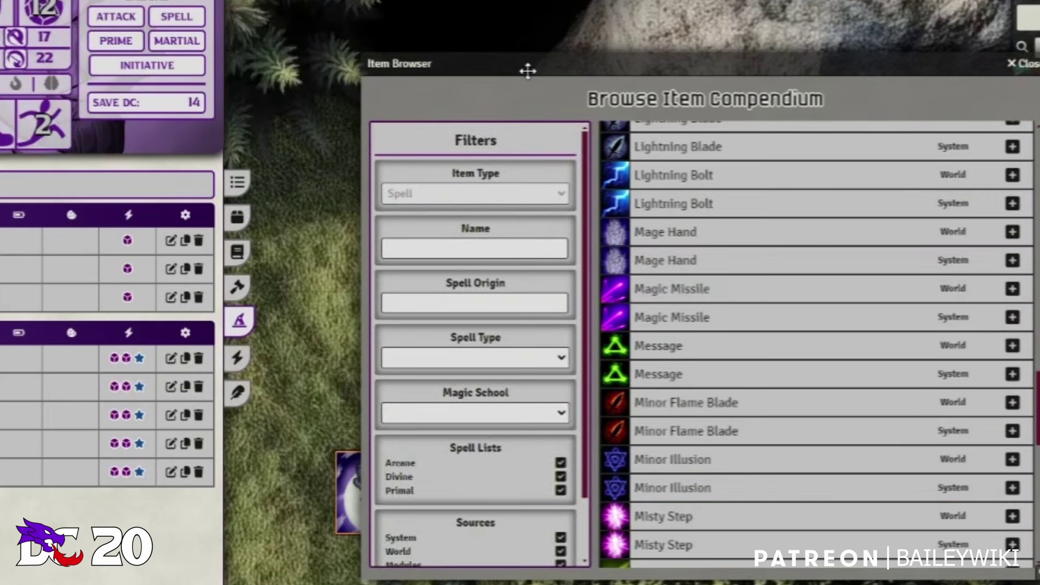
{"action": "left_click_drag", "start_coordinate": [520, 74], "coordinate": [422, 51]}
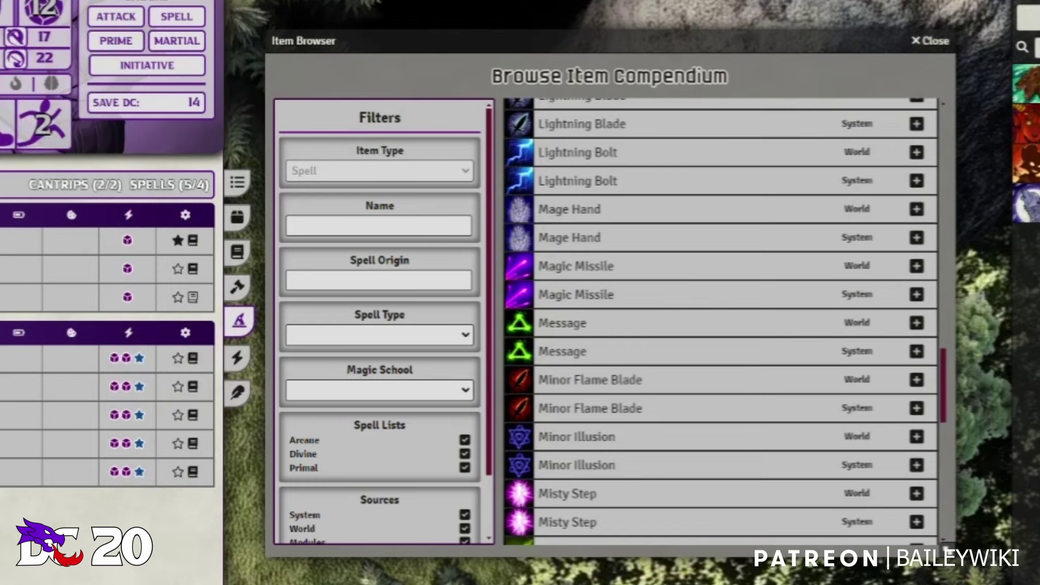
{"action": "mouse_move", "coordinate": [661, 174]}
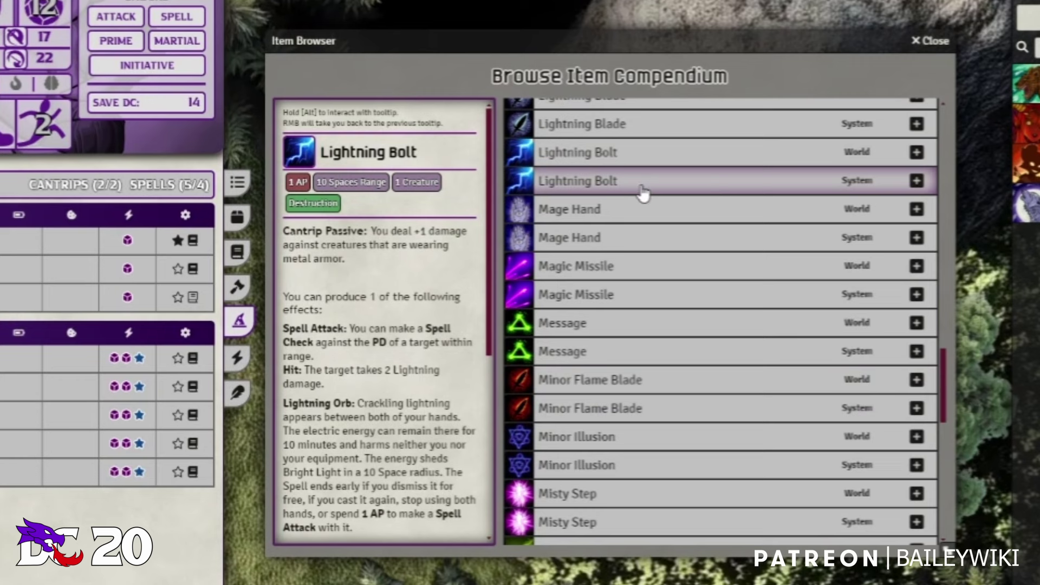
{"action": "mouse_move", "coordinate": [657, 259]}
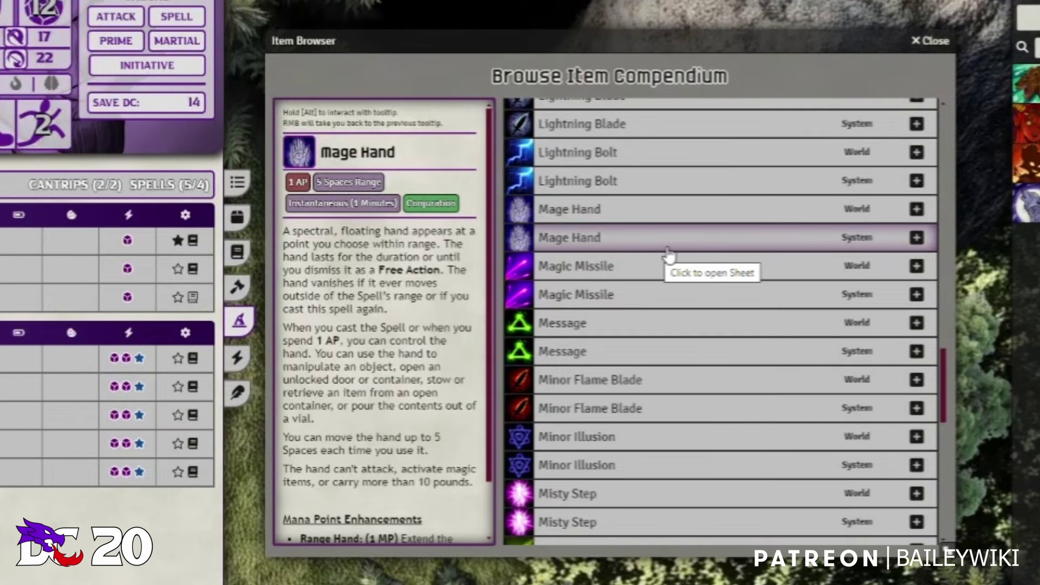
{"action": "scroll", "coordinate": [687, 483], "scroll_direction": "down", "scroll_amount": 6}
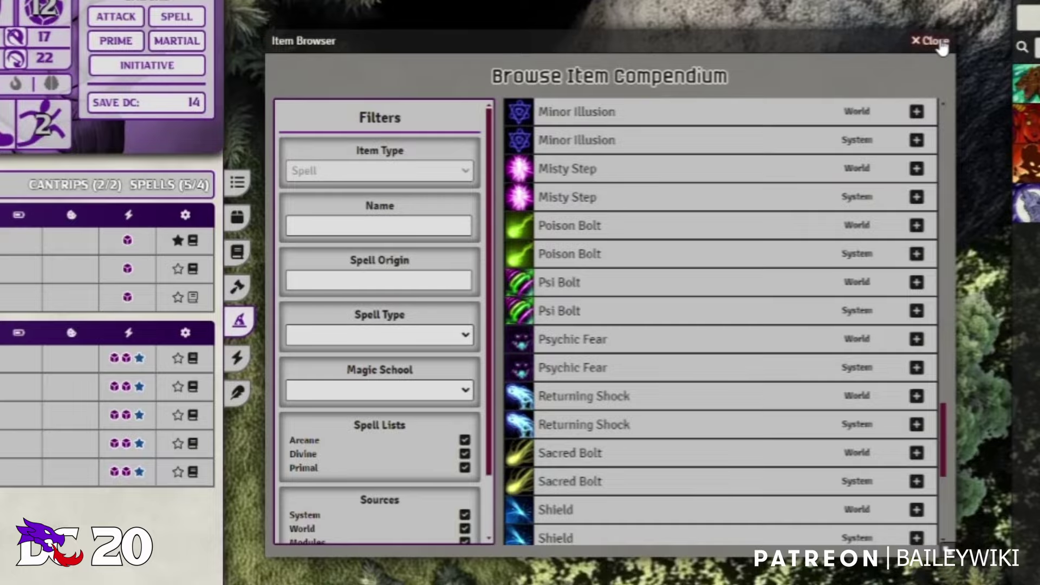
{"action": "left_click", "coordinate": [932, 41]}
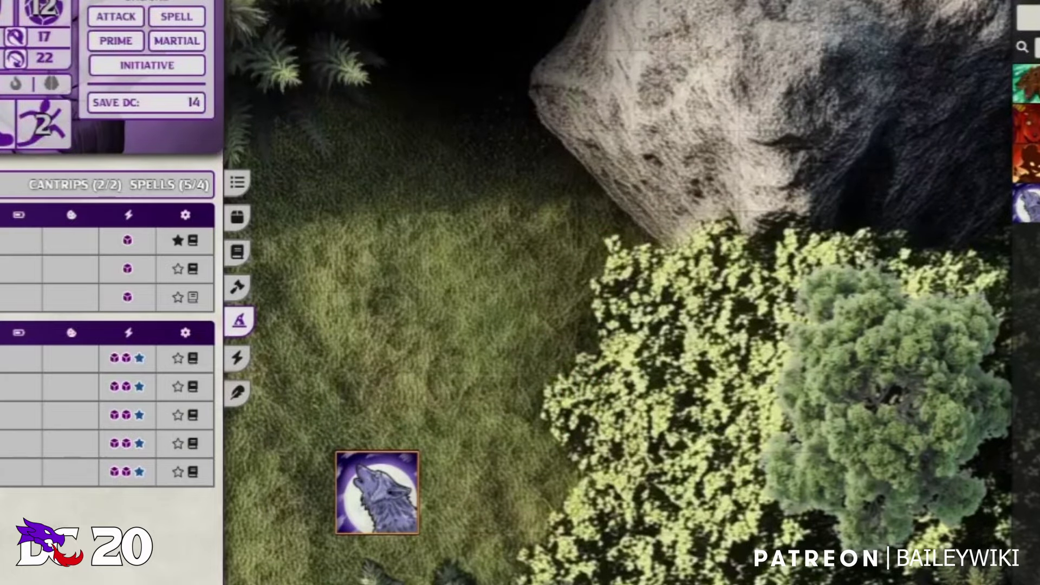
Cast the character's Heal spell with the Bolster enhancement set to 2.
{"action": "left_click", "coordinate": [214, 269]}
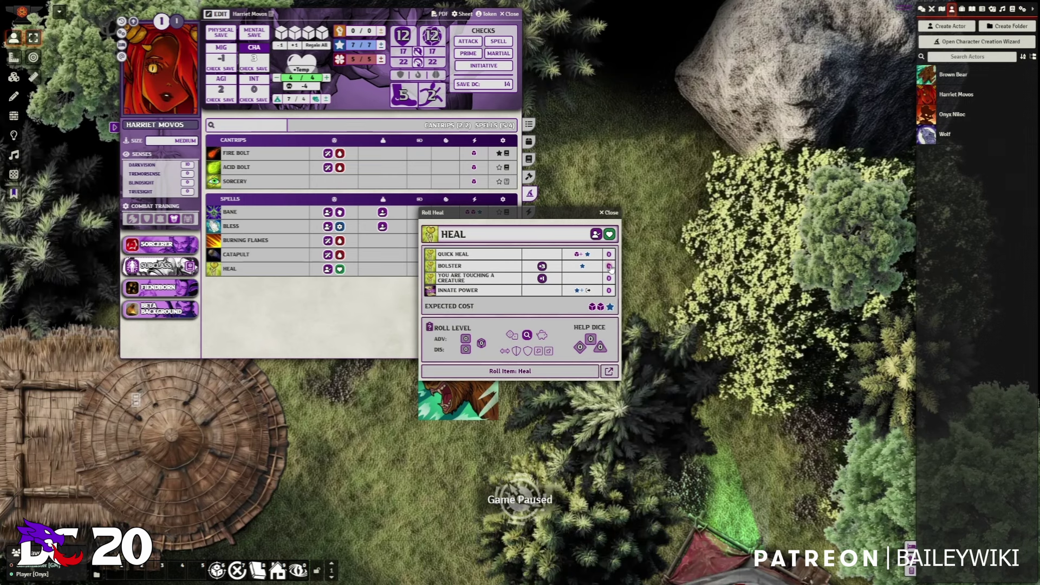
{"action": "left_click", "coordinate": [609, 266]}
{"action": "left_click", "coordinate": [609, 266]}
{"action": "left_click", "coordinate": [542, 334]}
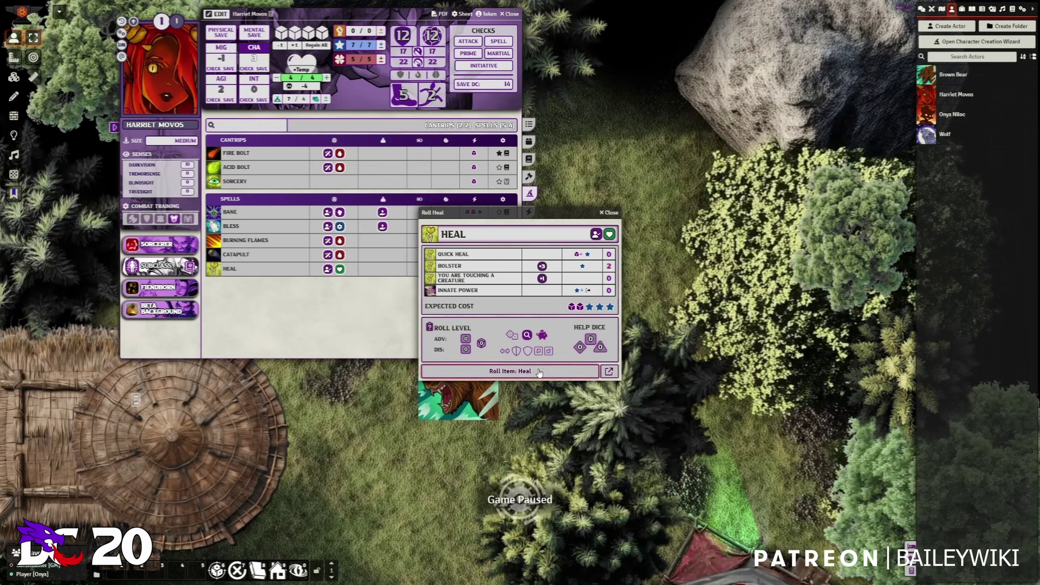
{"action": "left_click", "coordinate": [540, 372]}
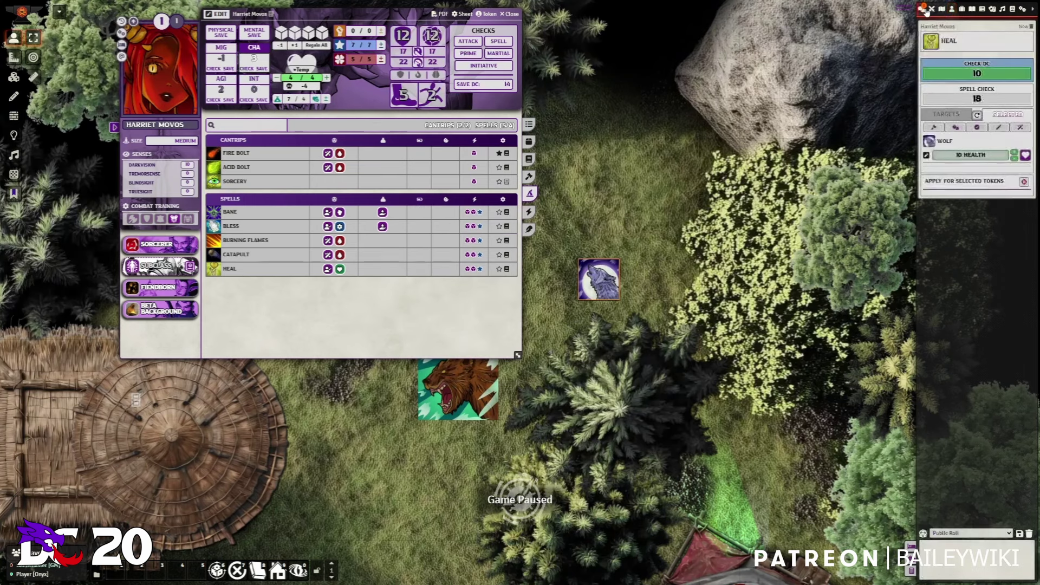
Minimize the character sheet, select the character's token, and refresh the Heal chat card so it targets that token.
{"action": "double_click", "coordinate": [391, 15]}
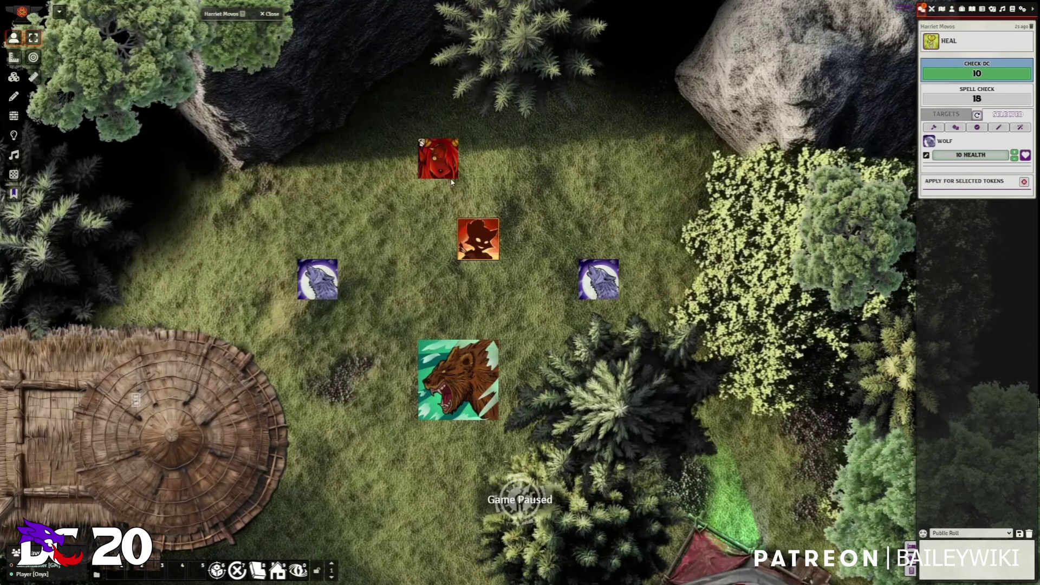
{"action": "left_click", "coordinate": [438, 159]}
{"action": "mouse_move", "coordinate": [904, 19]}
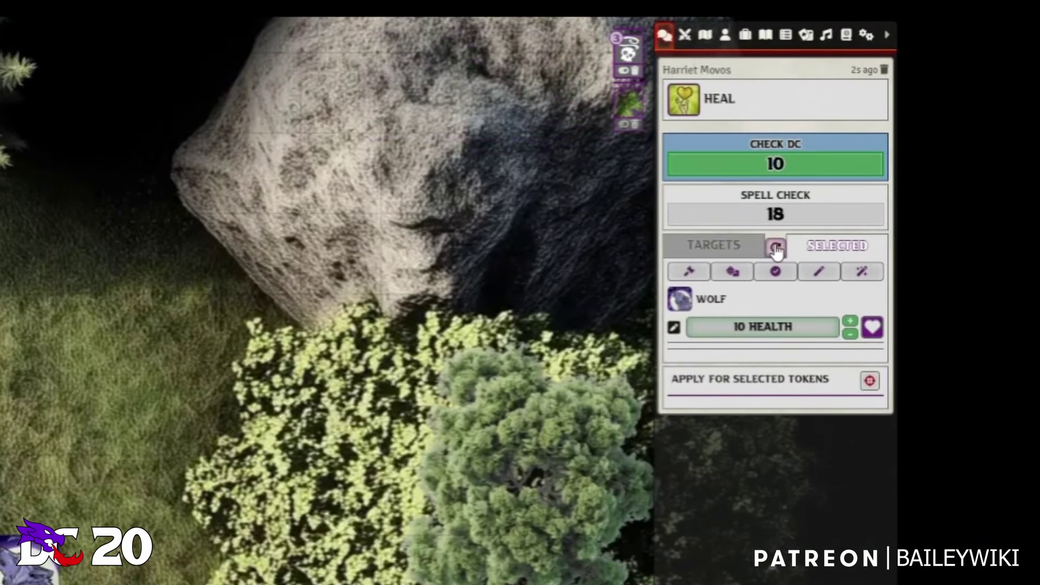
{"action": "left_click", "coordinate": [961, 125]}
{"action": "mouse_move", "coordinate": [742, 336]}
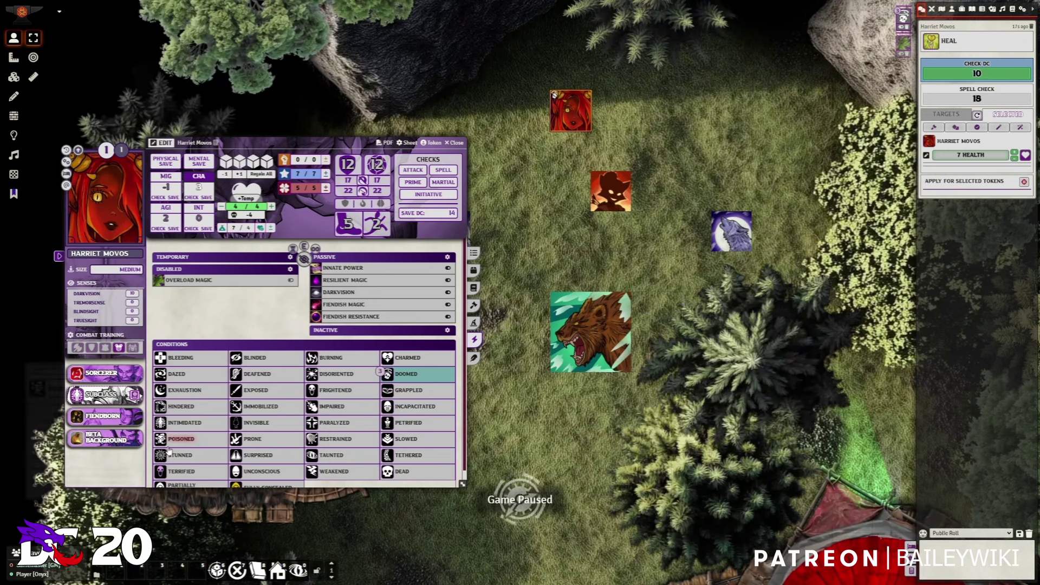
Try two stacks of Exhaustion on the character, review the condition's description, and remove them.
{"action": "mouse_move", "coordinate": [194, 400]}
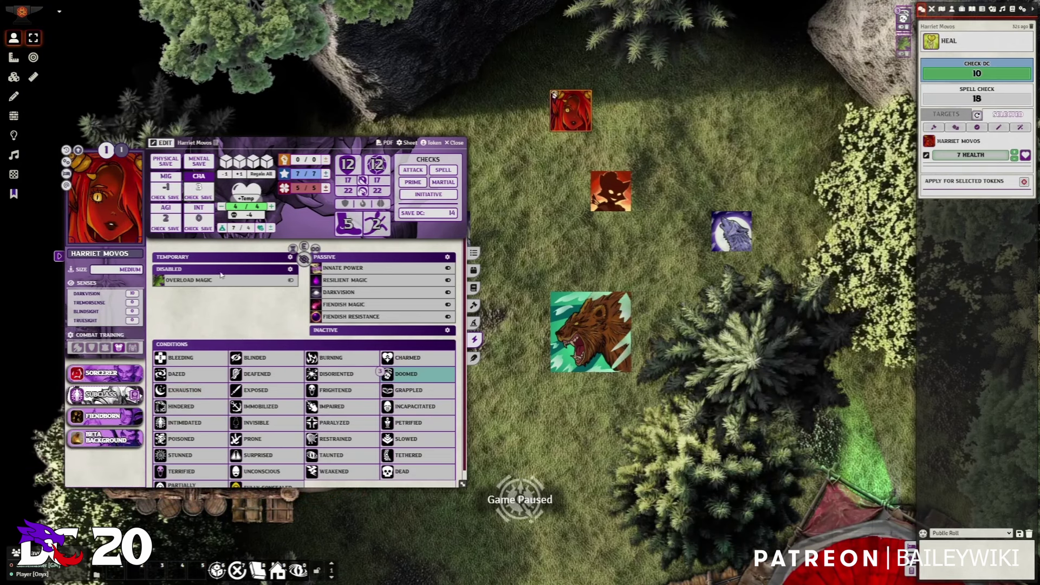
{"action": "left_click", "coordinate": [184, 390]}
{"action": "left_click", "coordinate": [184, 390]}
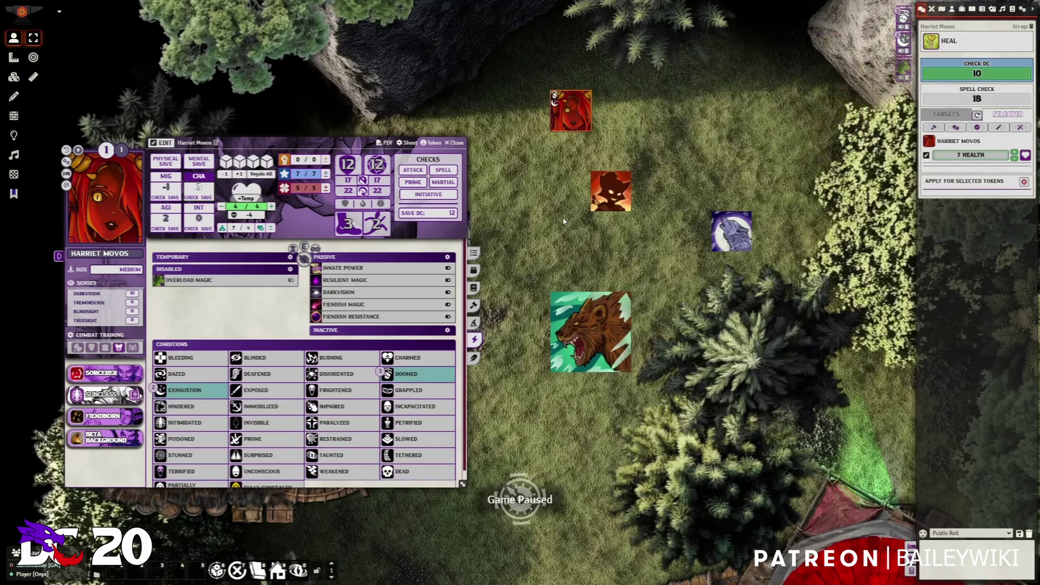
{"action": "mouse_move", "coordinate": [200, 399]}
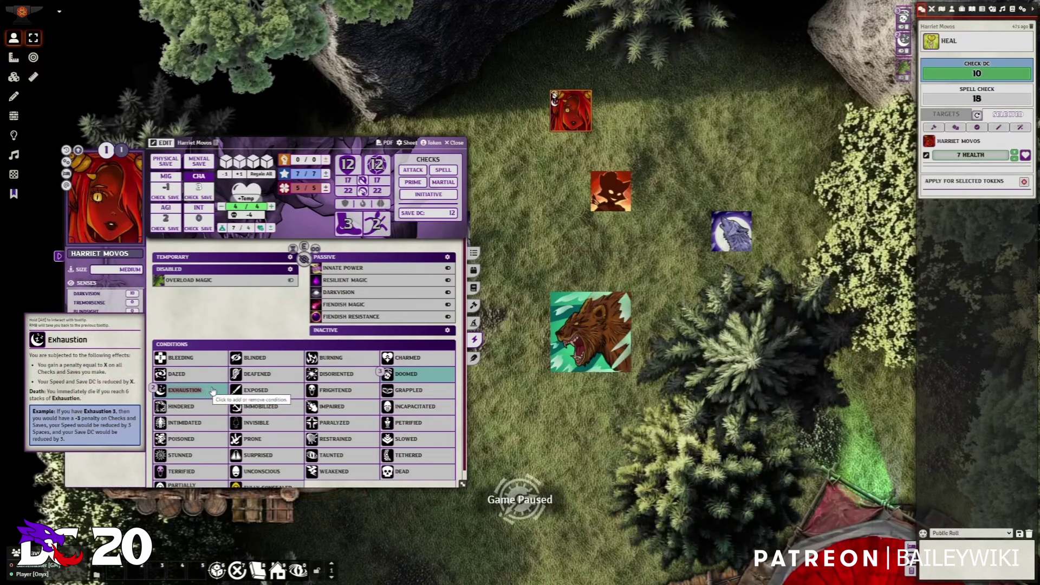
{"action": "left_click", "coordinate": [212, 392]}
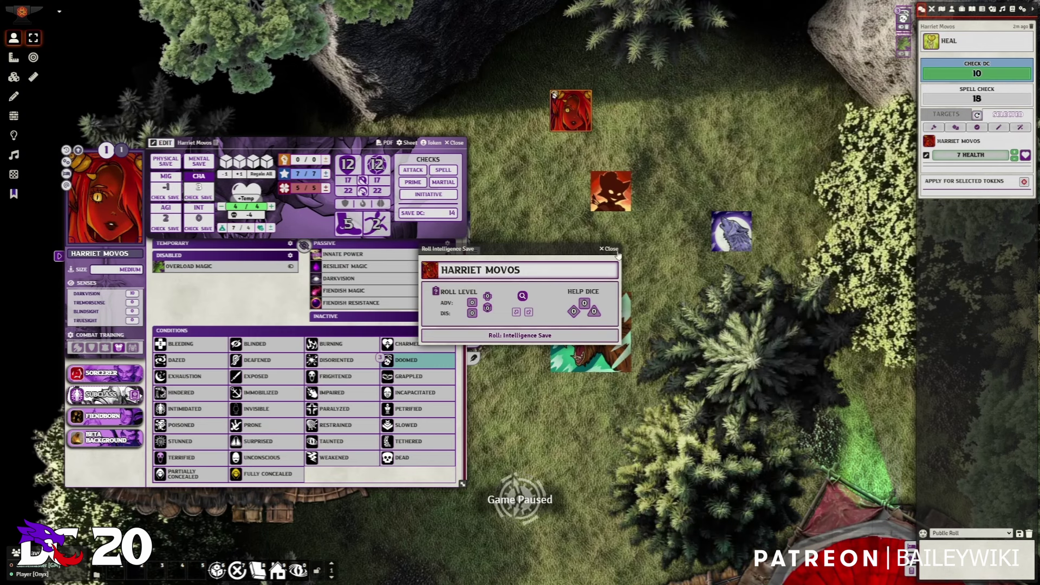
Roll the character's Intelligence save with two levels of advantage paid from the clover resource, and inspect the roll's dice breakdown.
{"action": "left_click_drag", "start_coordinate": [542, 253], "coordinate": [631, 135]}
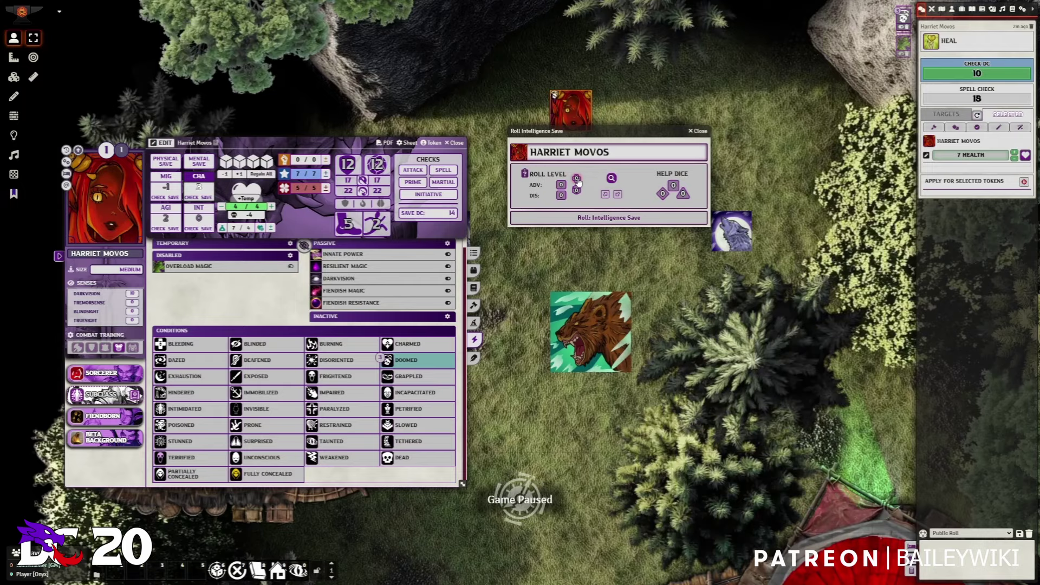
{"action": "left_click", "coordinate": [578, 179]}
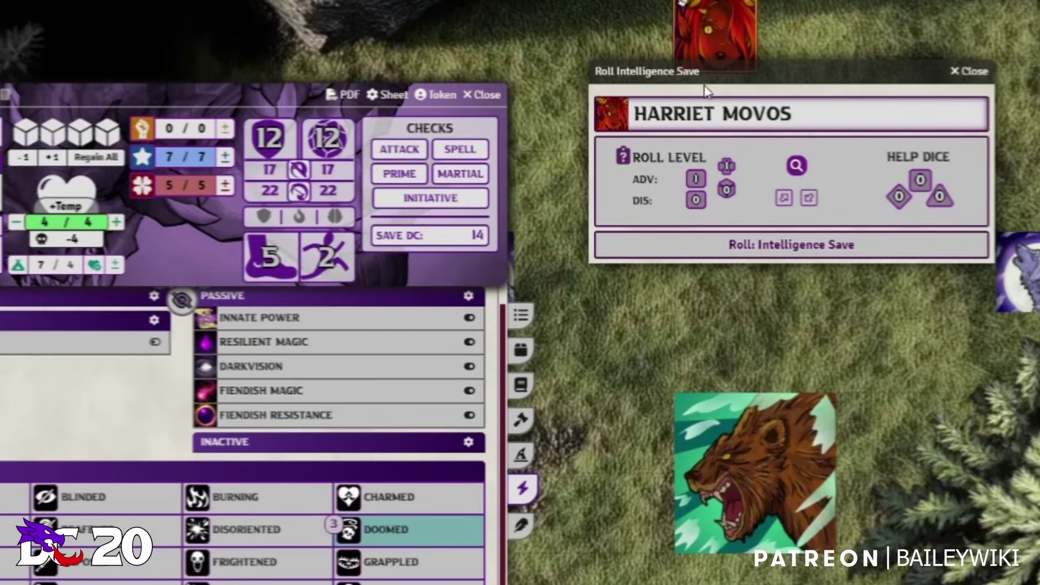
{"action": "left_click", "coordinate": [729, 169]}
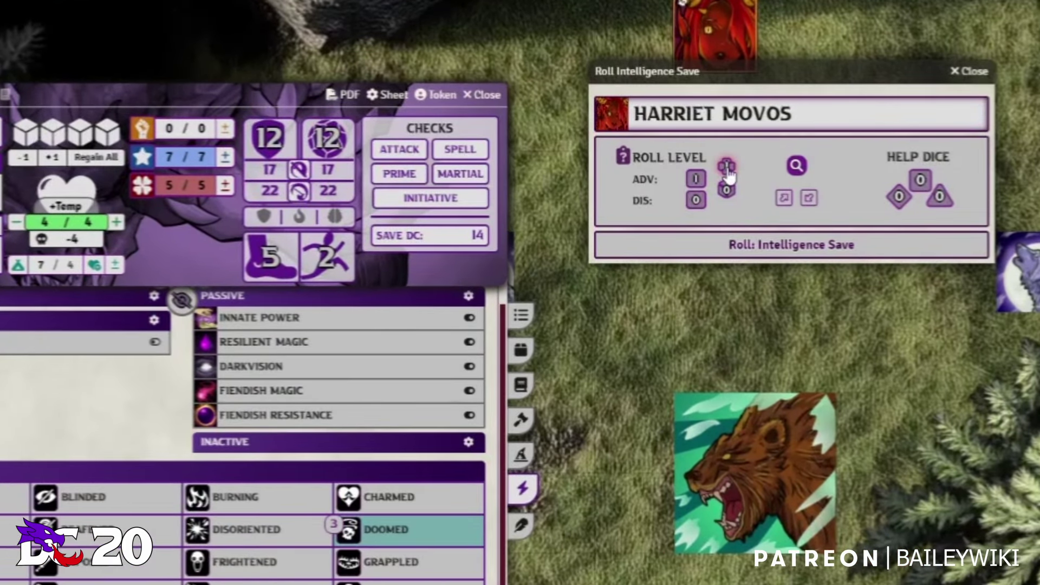
{"action": "left_click", "coordinate": [766, 247]}
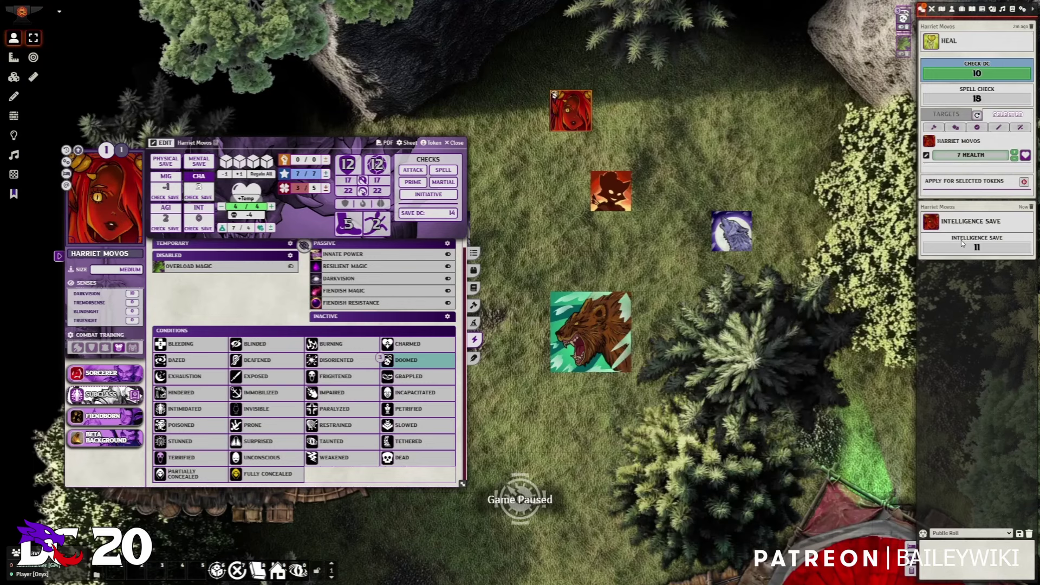
{"action": "left_click", "coordinate": [962, 244]}
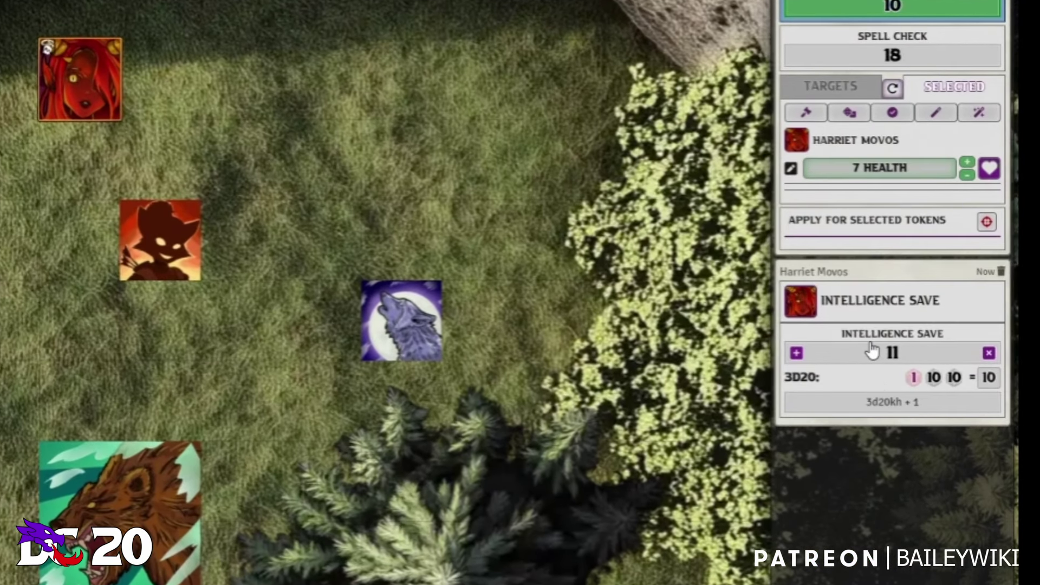
{"action": "left_click", "coordinate": [869, 352]}
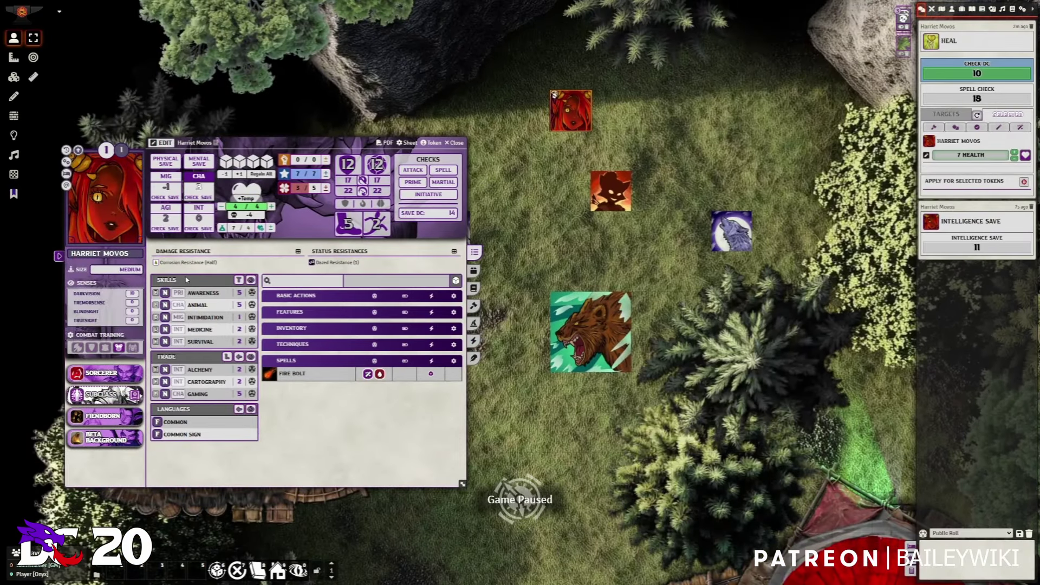
Reveal the unknown trade skills to review their descriptions, hide them again, and return to the character's spell list.
{"action": "left_click", "coordinate": [250, 359]}
{"action": "scroll", "coordinate": [250, 358], "scroll_direction": "down", "scroll_amount": 4}
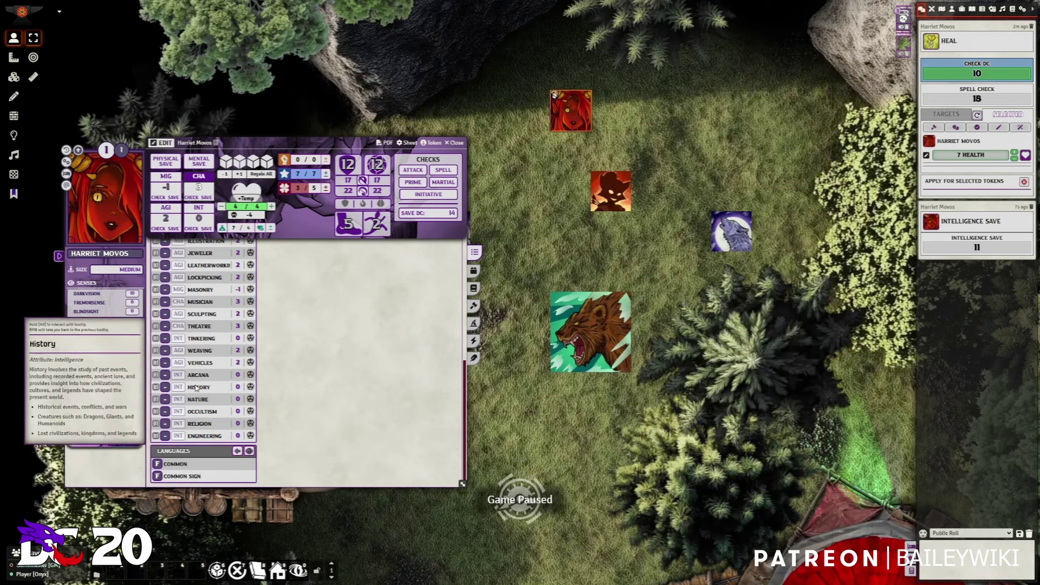
{"action": "scroll", "coordinate": [241, 339], "scroll_direction": "up", "scroll_amount": 3}
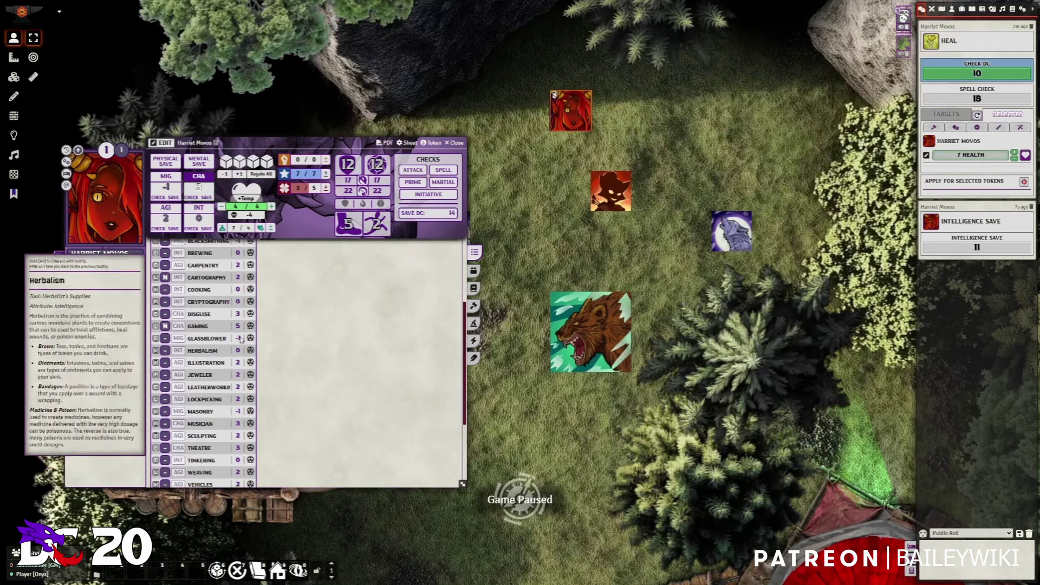
{"action": "scroll", "coordinate": [241, 339], "scroll_direction": "up", "scroll_amount": 2}
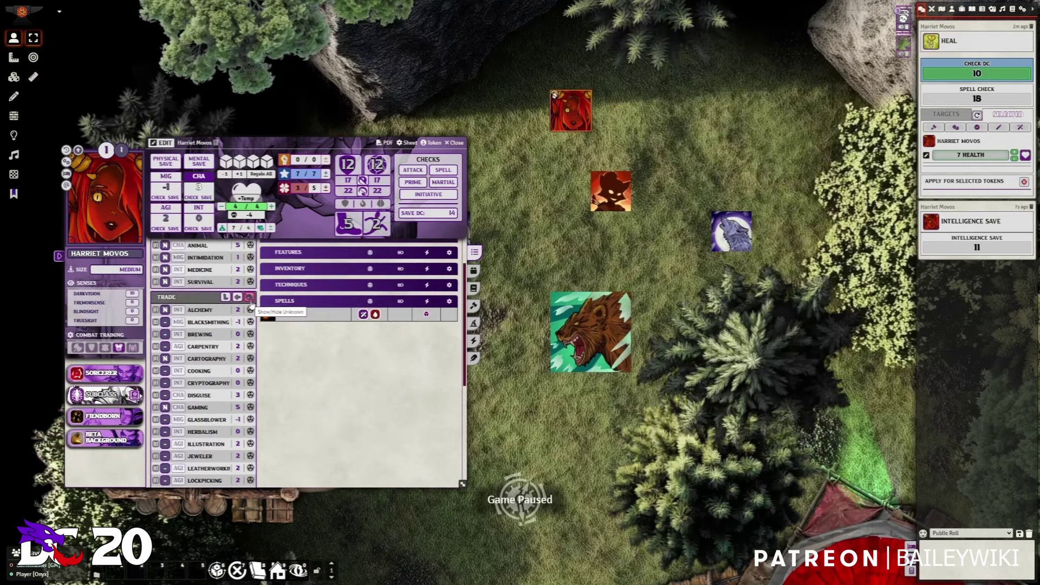
{"action": "left_click", "coordinate": [249, 297]}
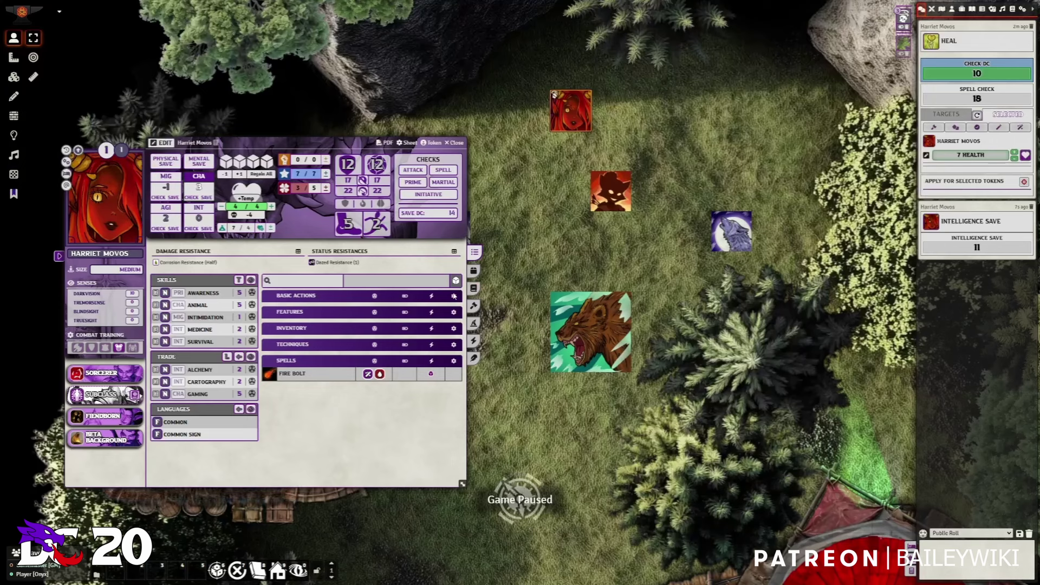
{"action": "left_click", "coordinate": [474, 323]}
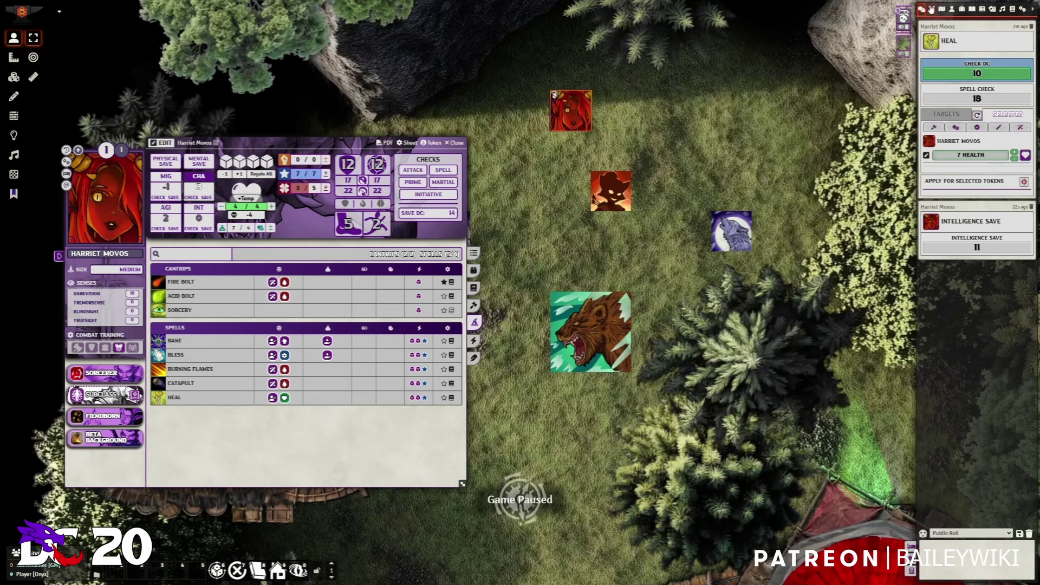
Add the fox character's token and the wolf token near the tree to the current combat encounter.
{"action": "left_click", "coordinate": [930, 9]}
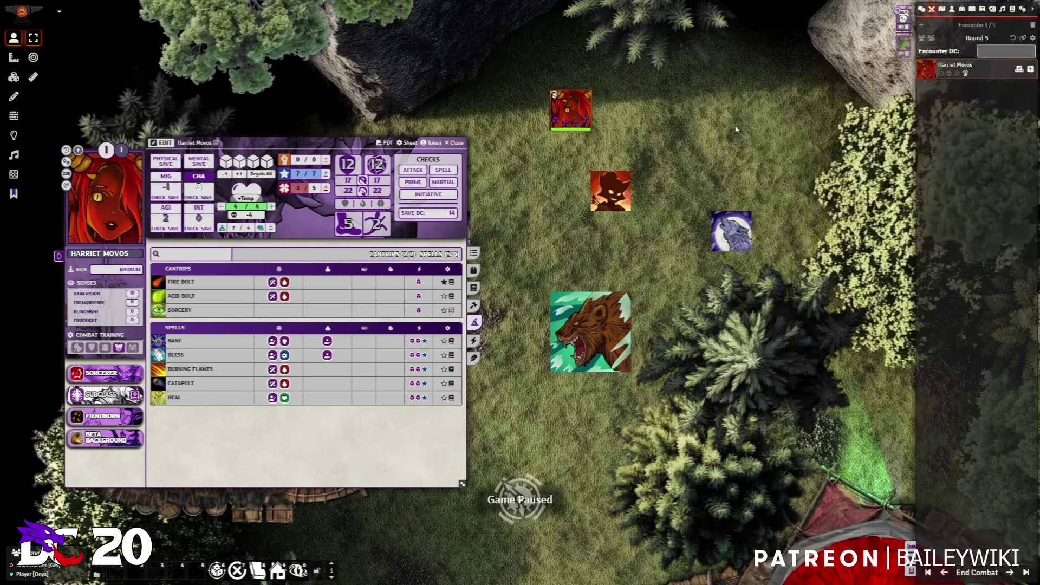
{"action": "right_click", "coordinate": [595, 190]}
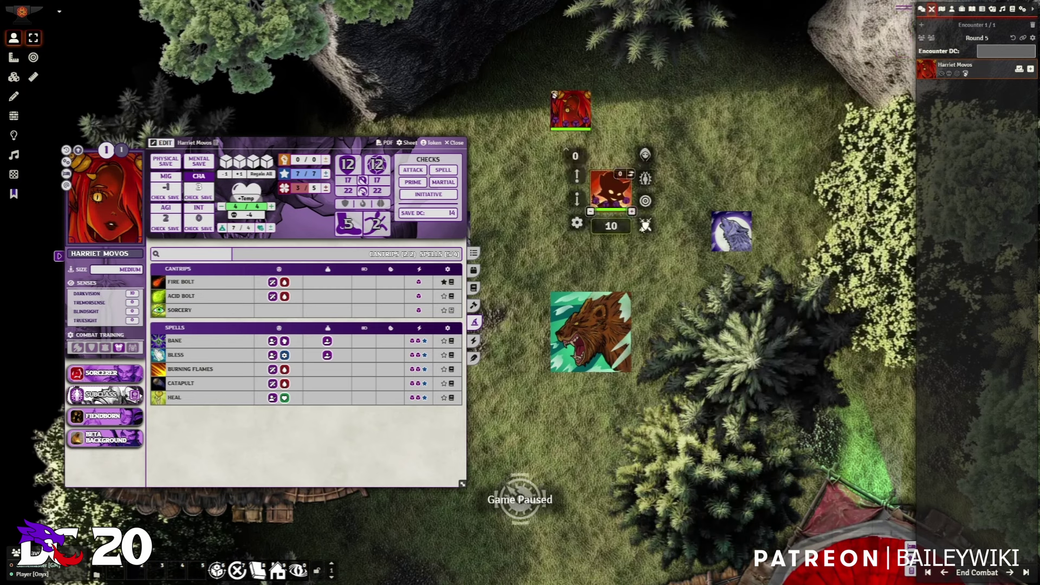
{"action": "left_click", "coordinate": [646, 224]}
{"action": "right_click", "coordinate": [731, 251]}
{"action": "left_click", "coordinate": [769, 269]}
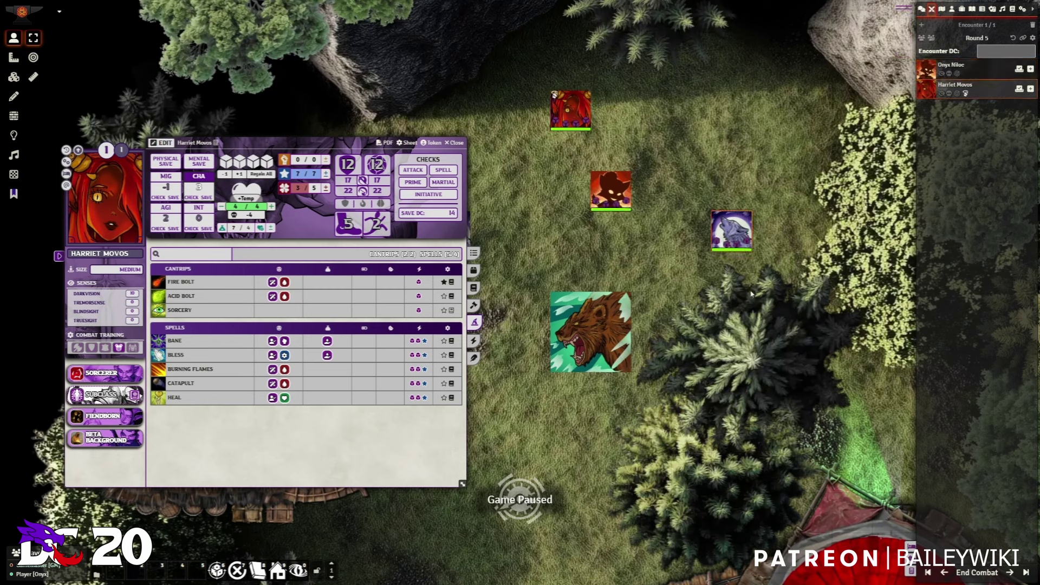
{"action": "right_click", "coordinate": [741, 240]}
{"action": "left_click", "coordinate": [765, 266]}
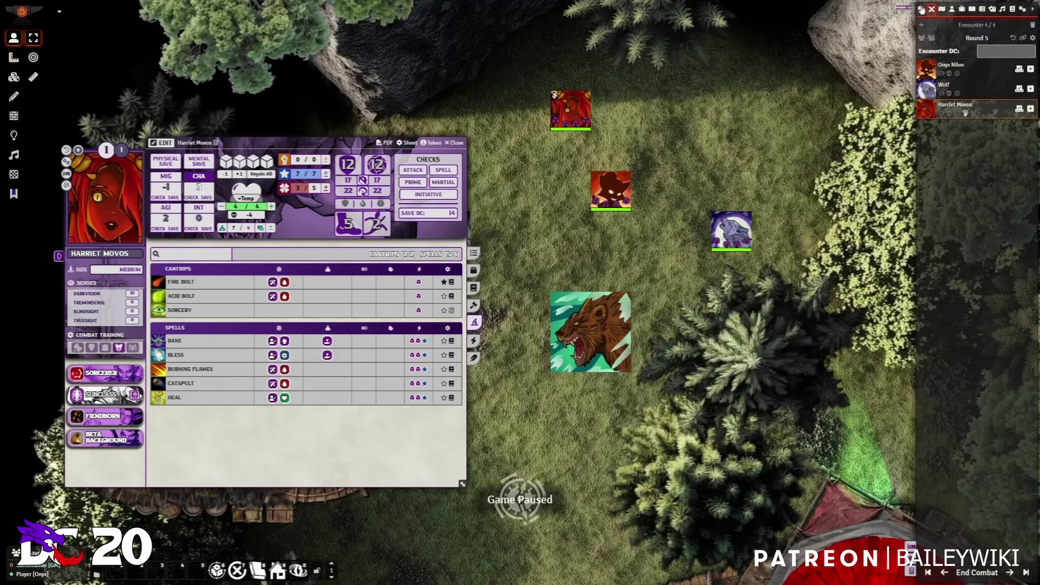
Delete the old Heal and Intelligence Save cards from the chat log.
{"action": "left_click", "coordinate": [921, 9]}
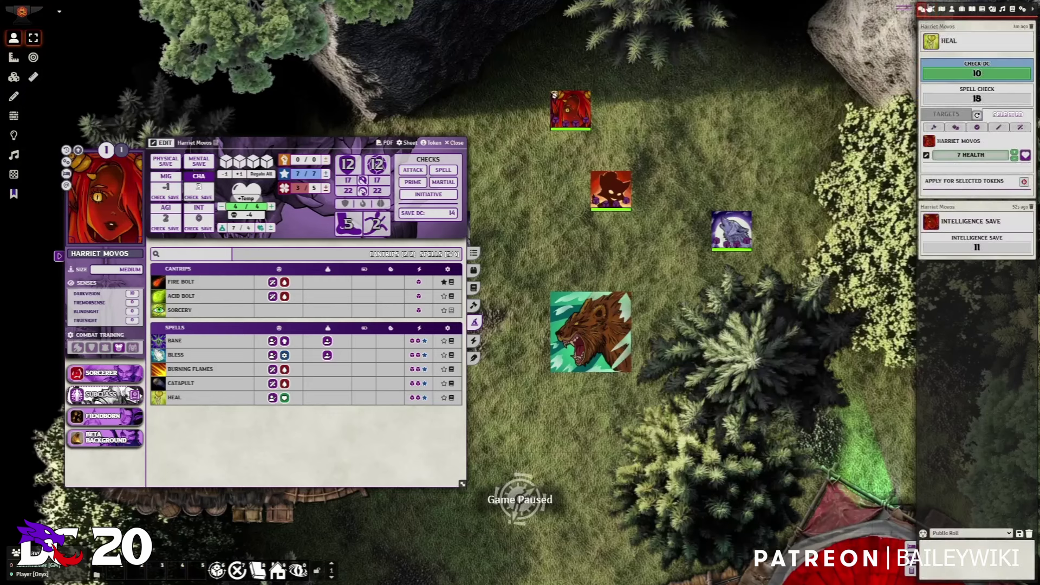
{"action": "left_click", "coordinate": [1032, 26]}
{"action": "left_click", "coordinate": [1031, 26]}
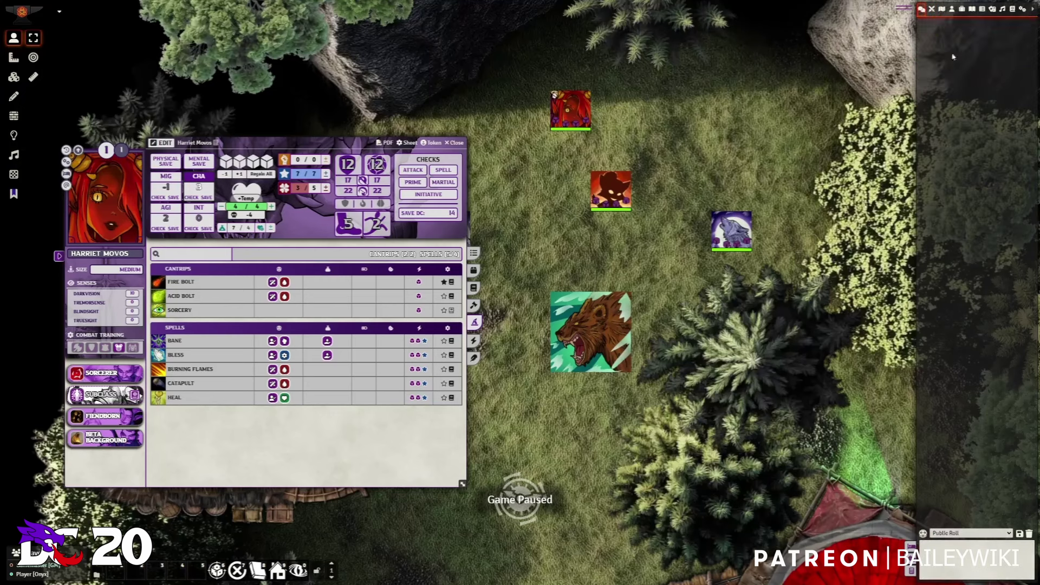
Cast Bane and Bless from the sorcerer's spell list, leaving their enhancements at 0.
{"action": "left_click", "coordinate": [210, 341]}
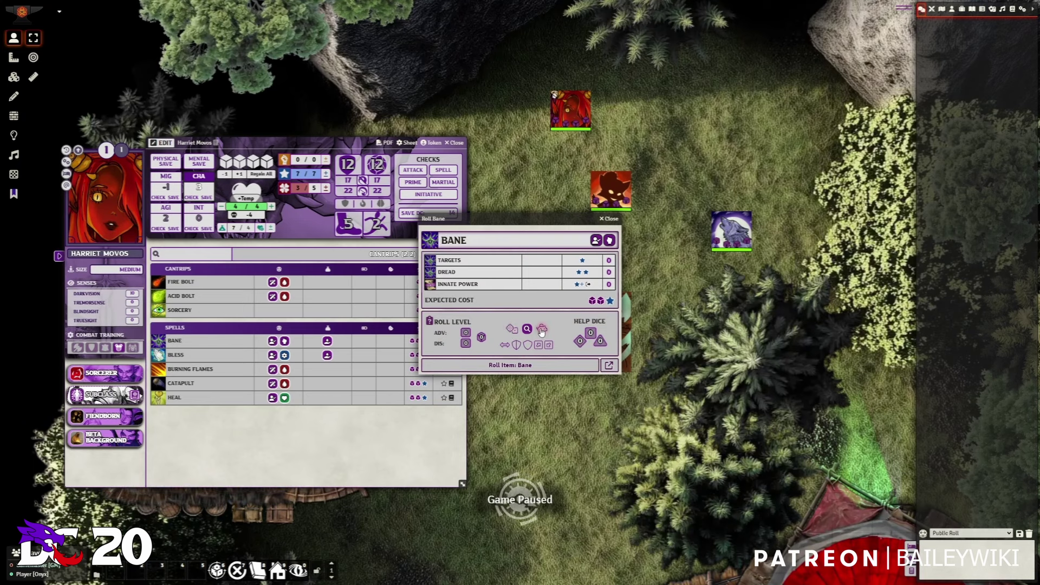
{"action": "left_click", "coordinate": [510, 362]}
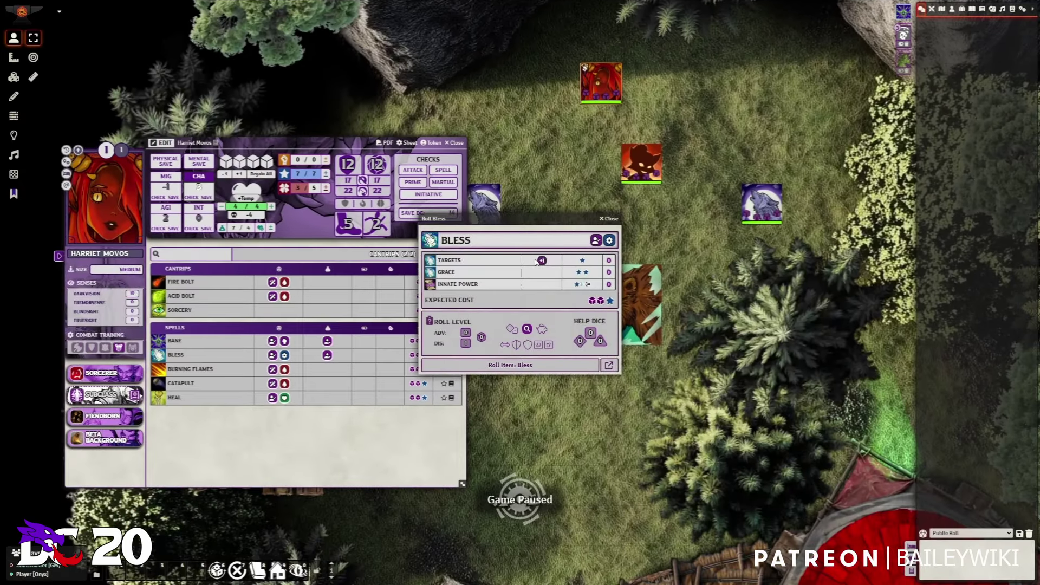
{"action": "left_click", "coordinate": [542, 365]}
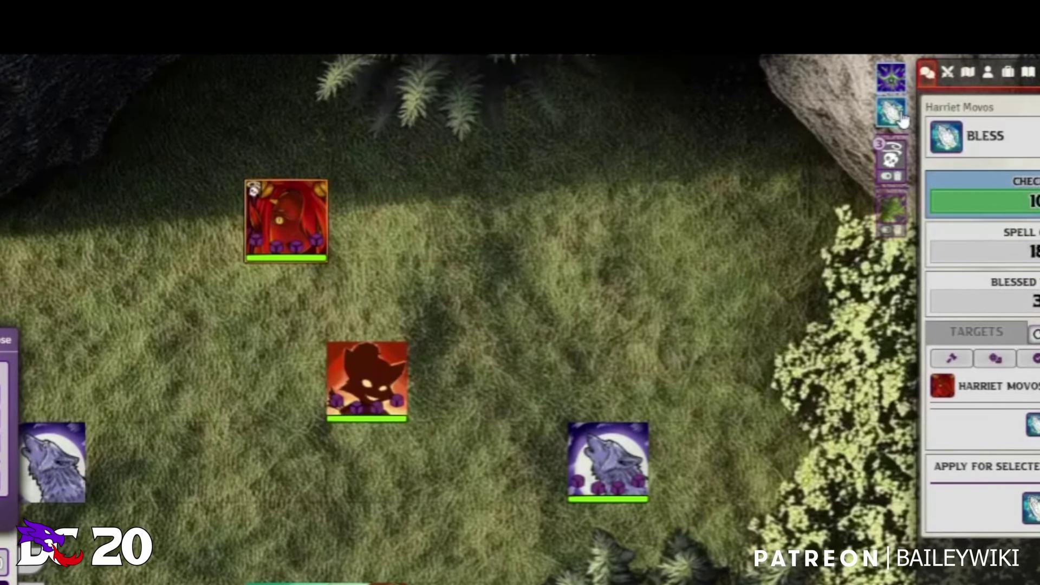
Advance the encounter to the sorcerer's turn and spend 1 AP each to sustain Bane and Bless.
{"action": "left_click", "coordinate": [947, 72]}
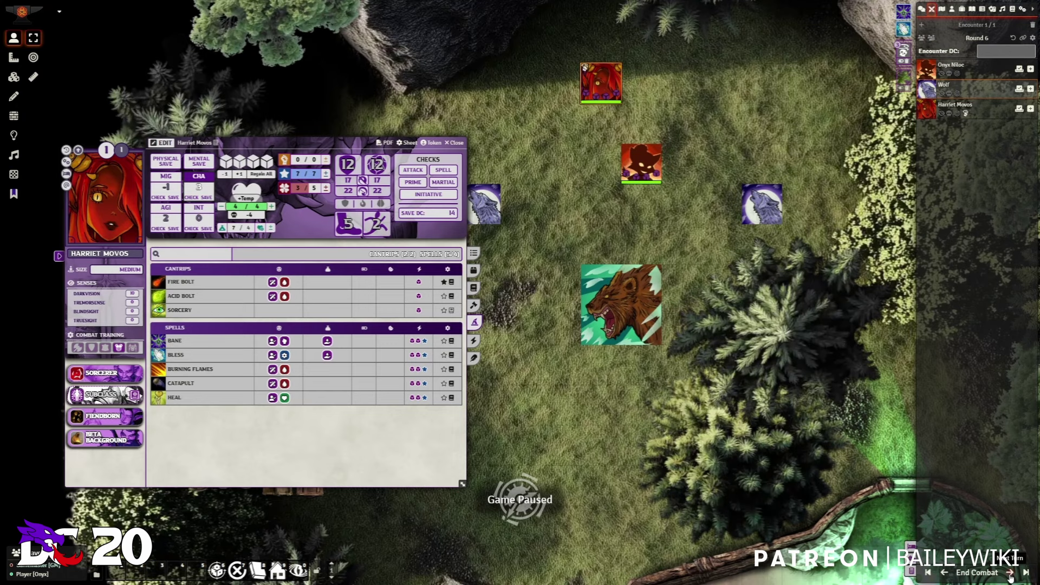
{"action": "left_click", "coordinate": [1009, 574]}
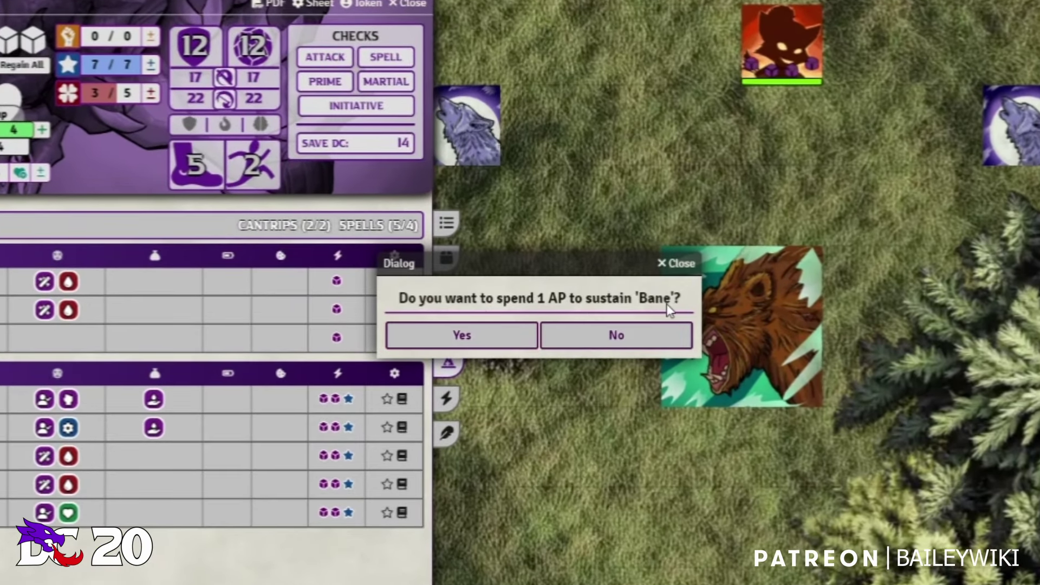
{"action": "left_click", "coordinate": [455, 339]}
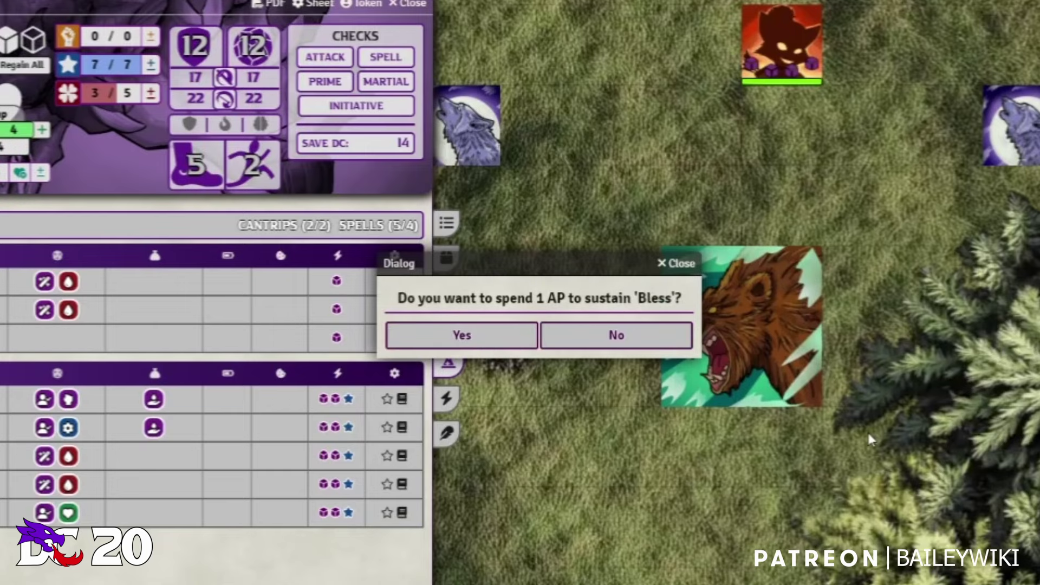
{"action": "left_click", "coordinate": [467, 336]}
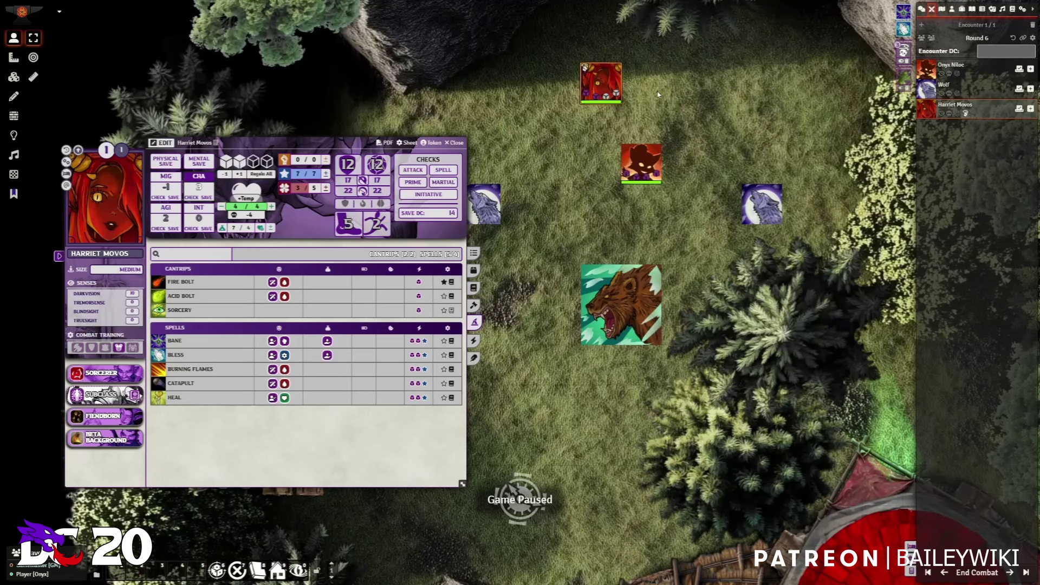
Apply the Dazed condition to the sorcerer's token and bring up the resulting chat messages.
{"action": "right_click", "coordinate": [607, 81]}
{"action": "left_click", "coordinate": [636, 70]}
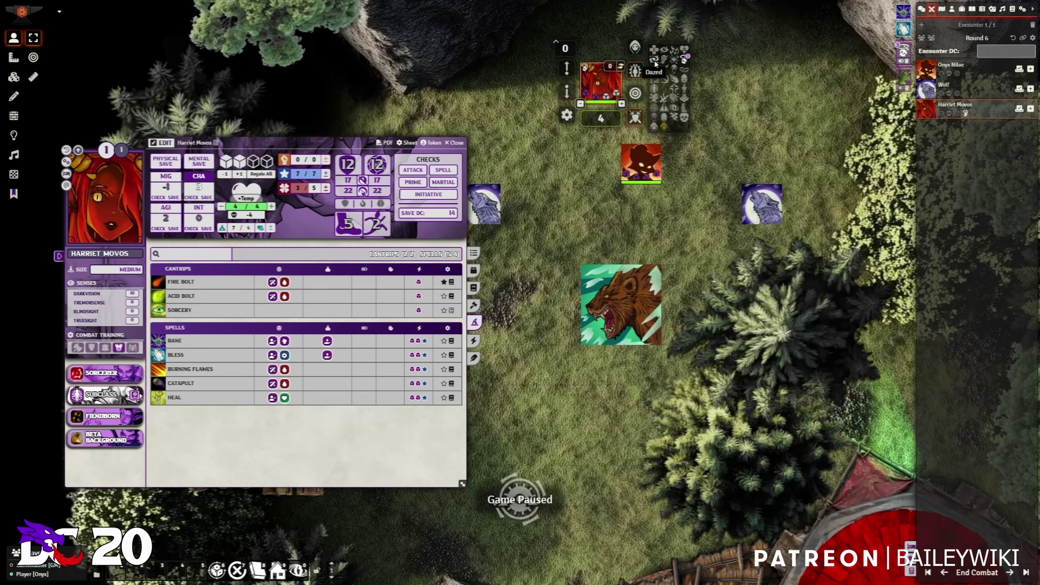
{"action": "left_click", "coordinate": [655, 64]}
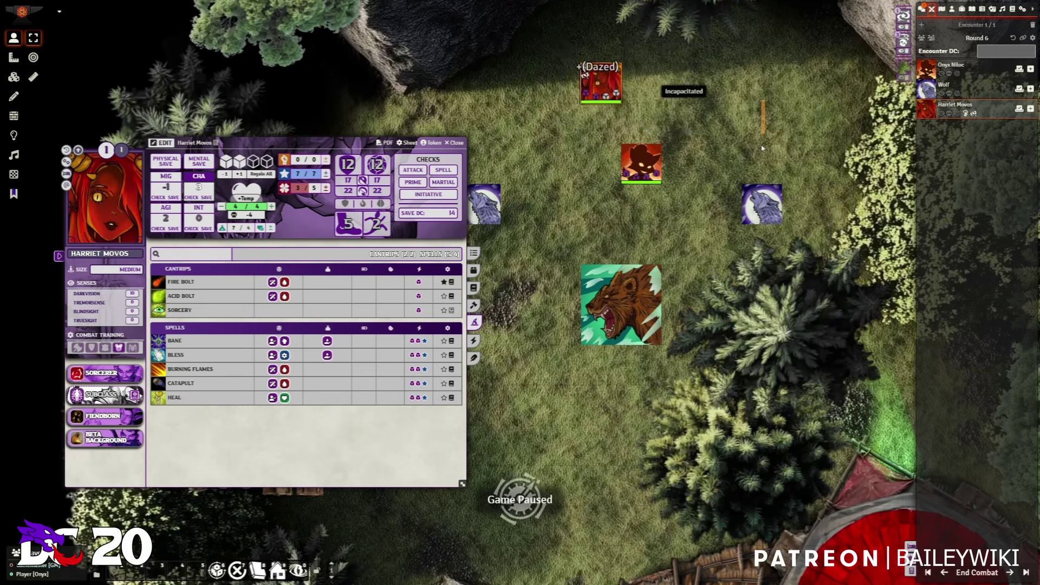
{"action": "left_click", "coordinate": [922, 9]}
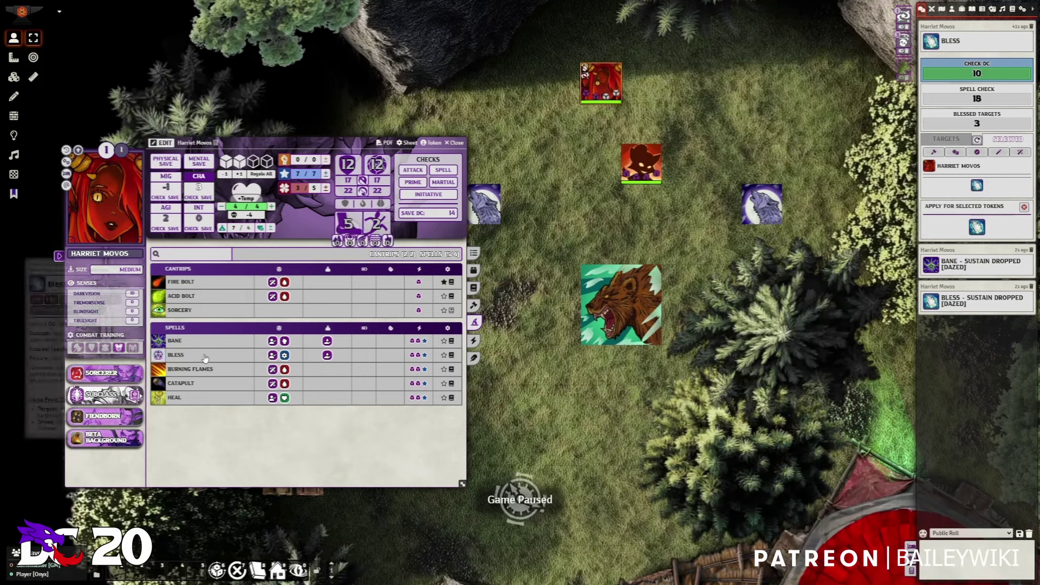
Cast Bless again while the sorcerer is Dazed, and read the description on the latest sustain-dropped card.
{"action": "left_click", "coordinate": [158, 355]}
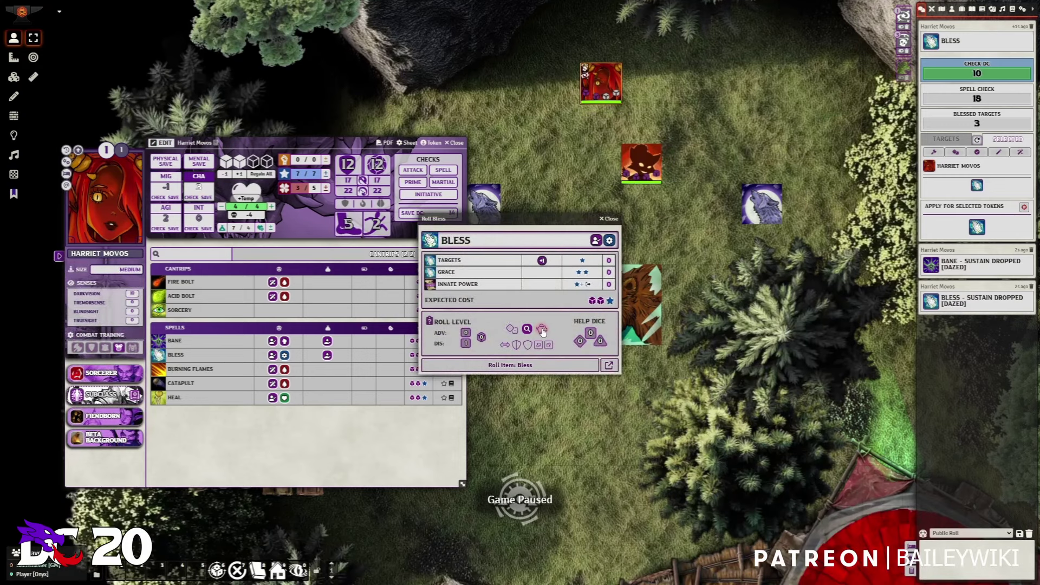
{"action": "left_click", "coordinate": [538, 365]}
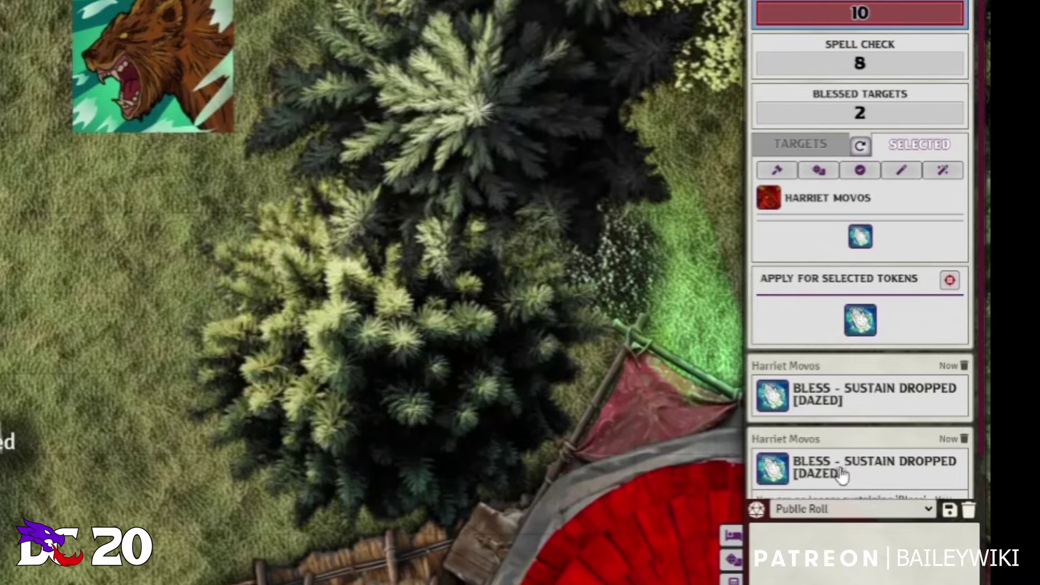
{"action": "left_click", "coordinate": [840, 478]}
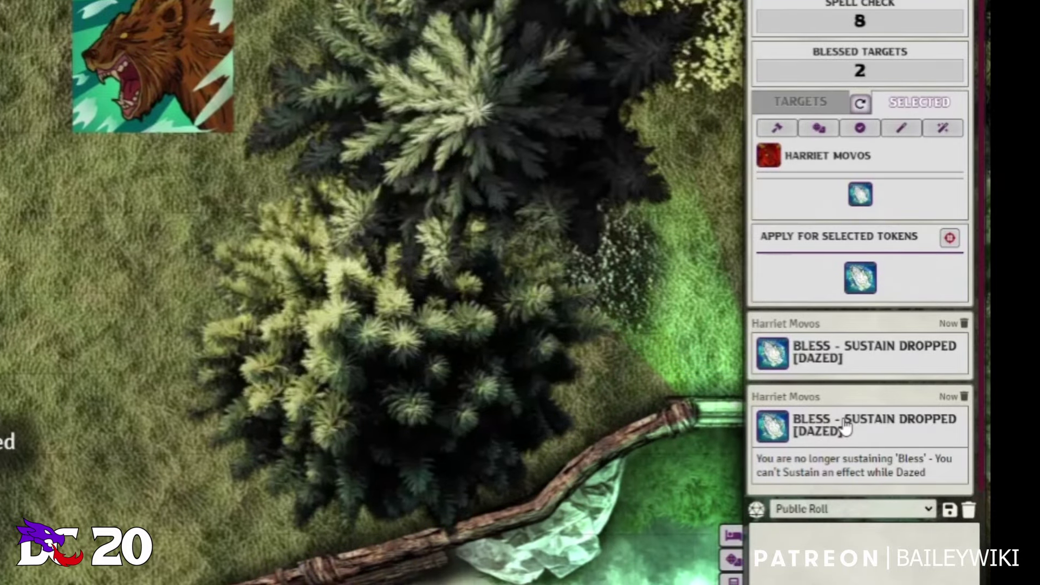
{"action": "left_click", "coordinate": [844, 436]}
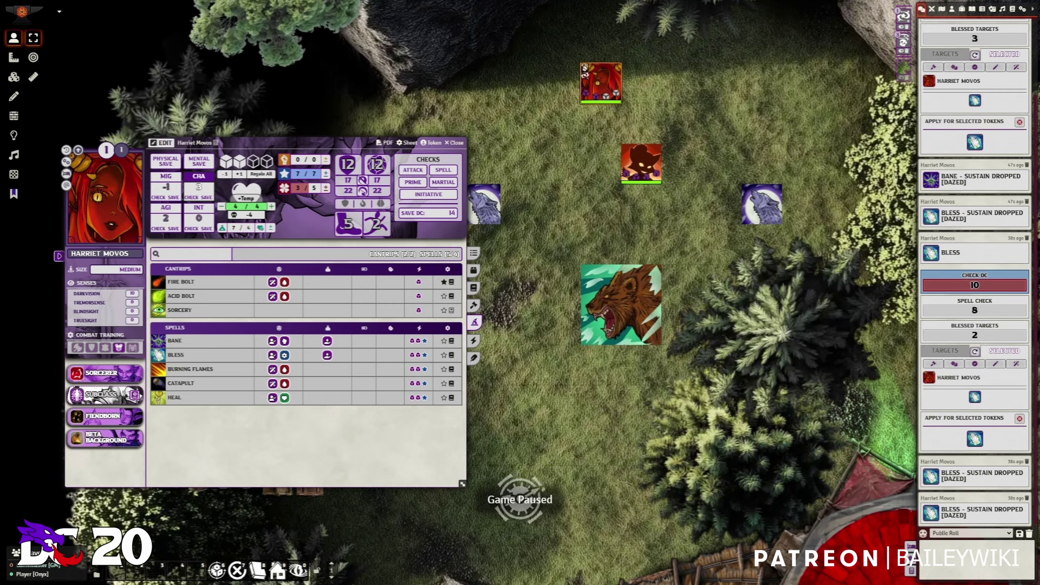
Check the sorcerer's conditions, close the character sheet, and clear the whole chat log.
{"action": "left_click", "coordinate": [474, 341]}
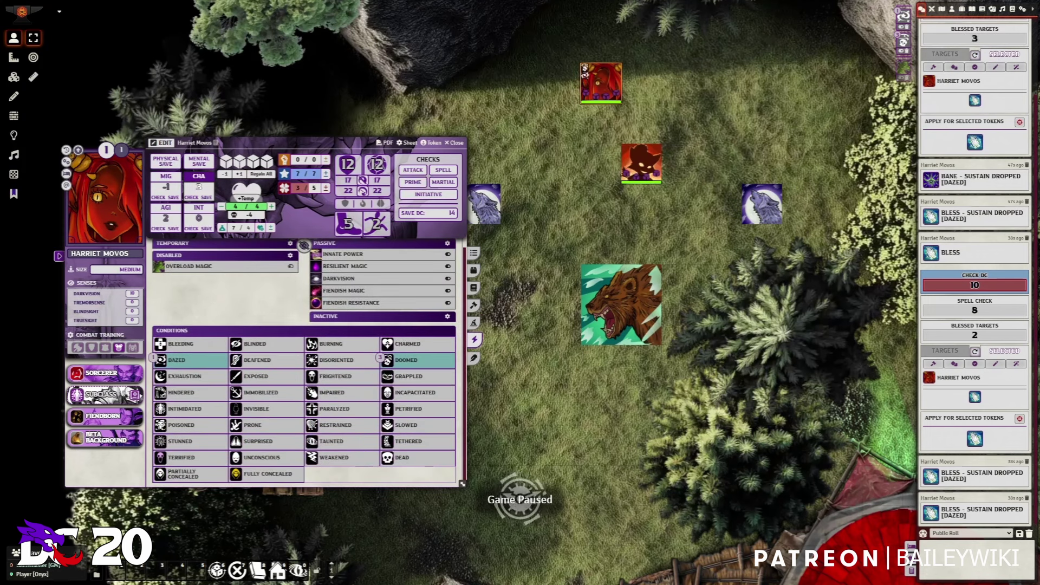
{"action": "left_click", "coordinate": [457, 144]}
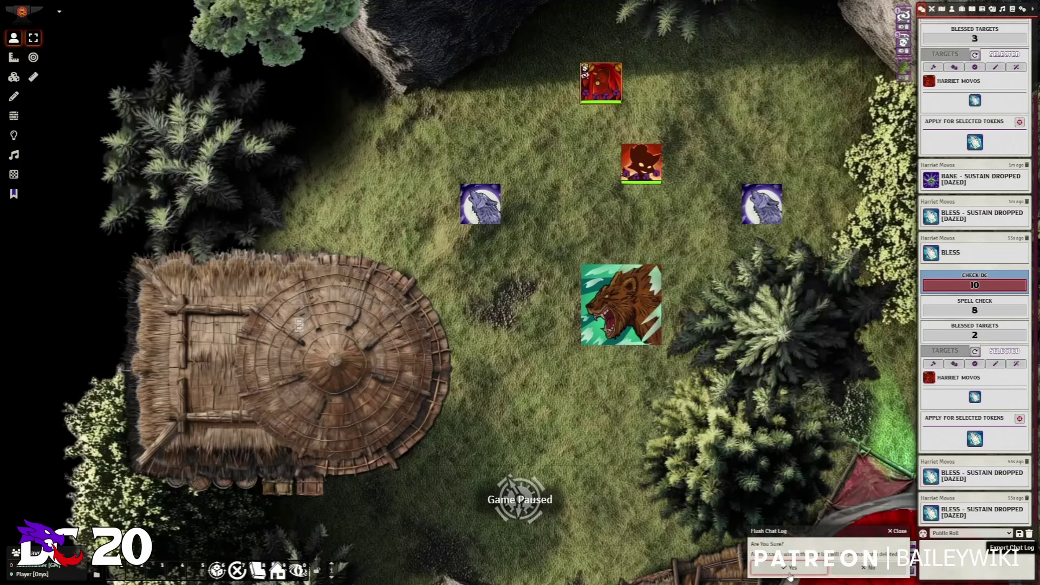
{"action": "left_click", "coordinate": [1029, 533]}
Replace the Hunter class on the fox character's sheet with the DC20 Core Rulebook version of Psion.
{"action": "left_click", "coordinate": [1012, 9]}
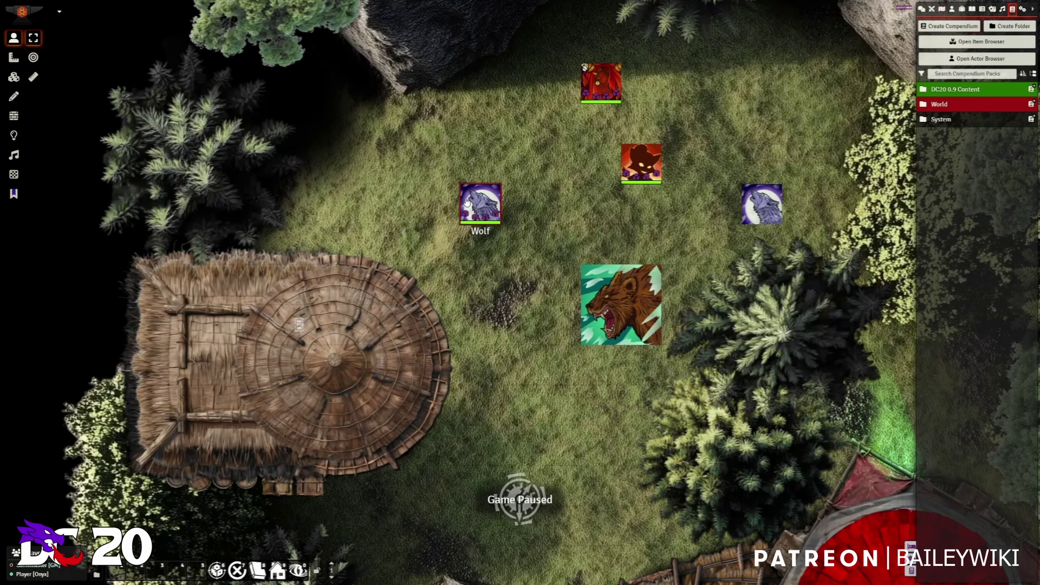
{"action": "double_click", "coordinate": [642, 163]}
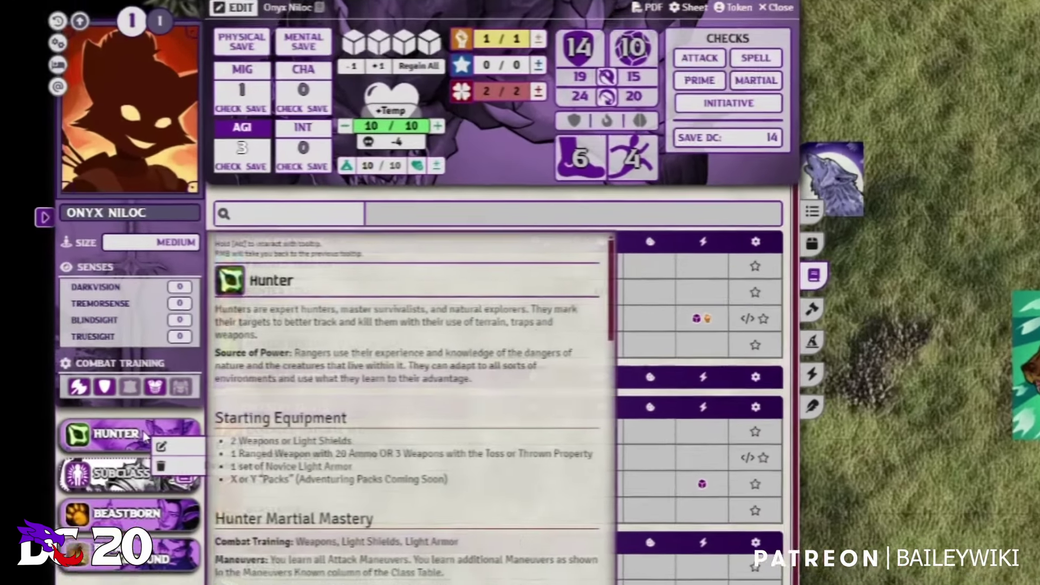
{"action": "right_click", "coordinate": [100, 341]}
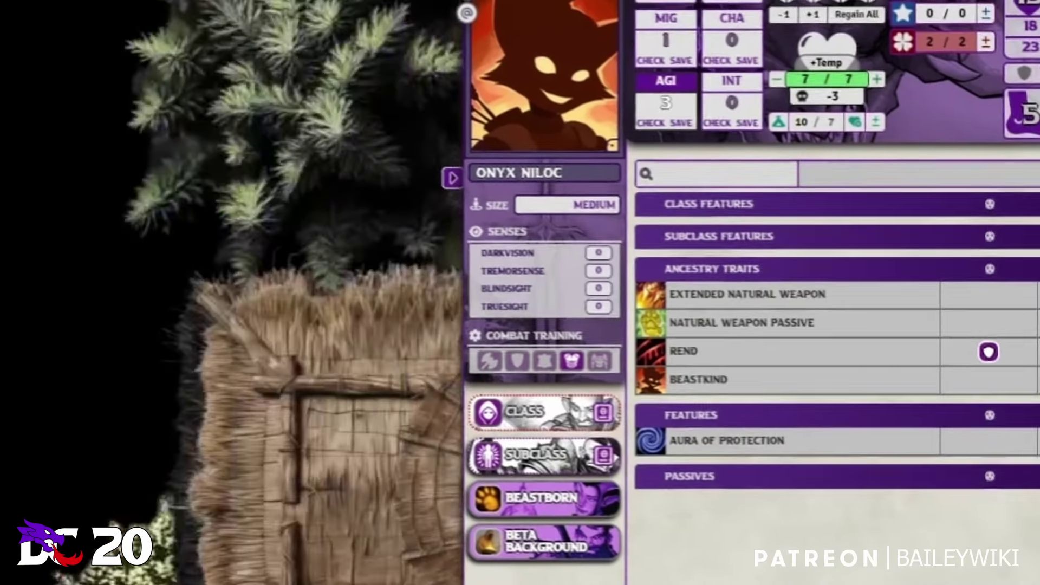
{"action": "left_click", "coordinate": [602, 413]}
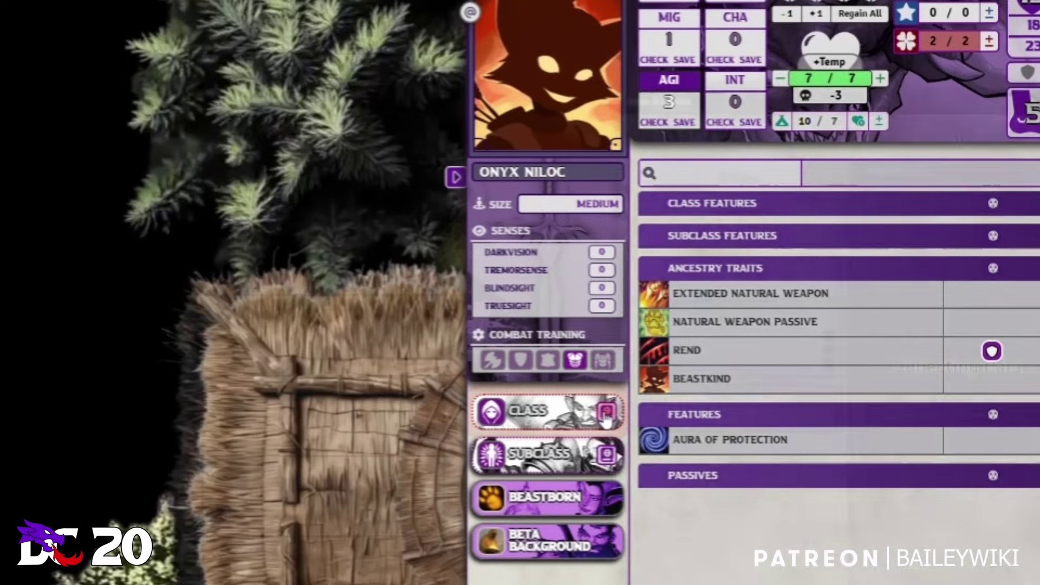
{"action": "scroll", "coordinate": [974, 298], "scroll_direction": "down", "scroll_amount": 5}
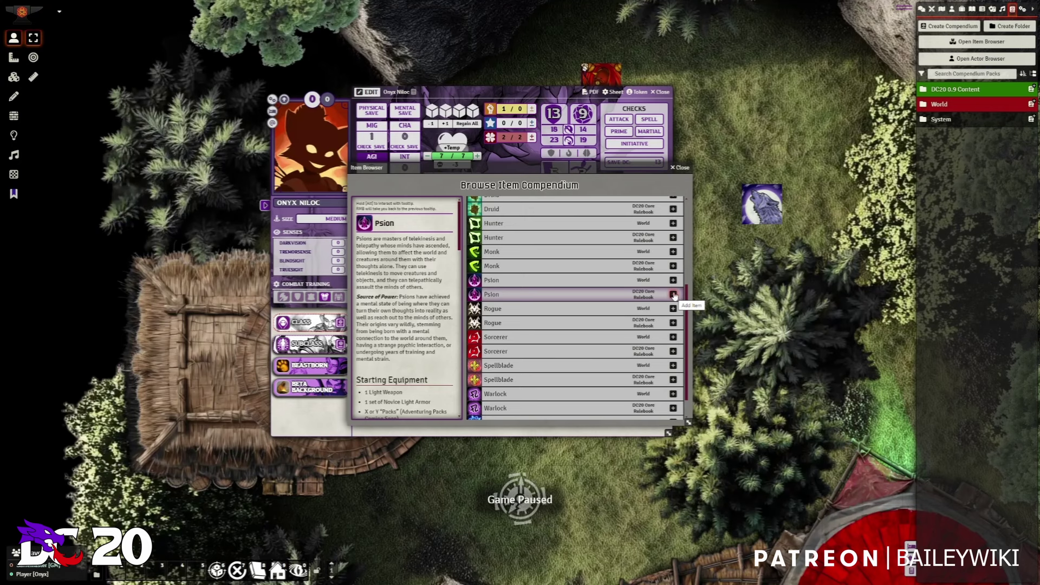
{"action": "left_click", "coordinate": [673, 295]}
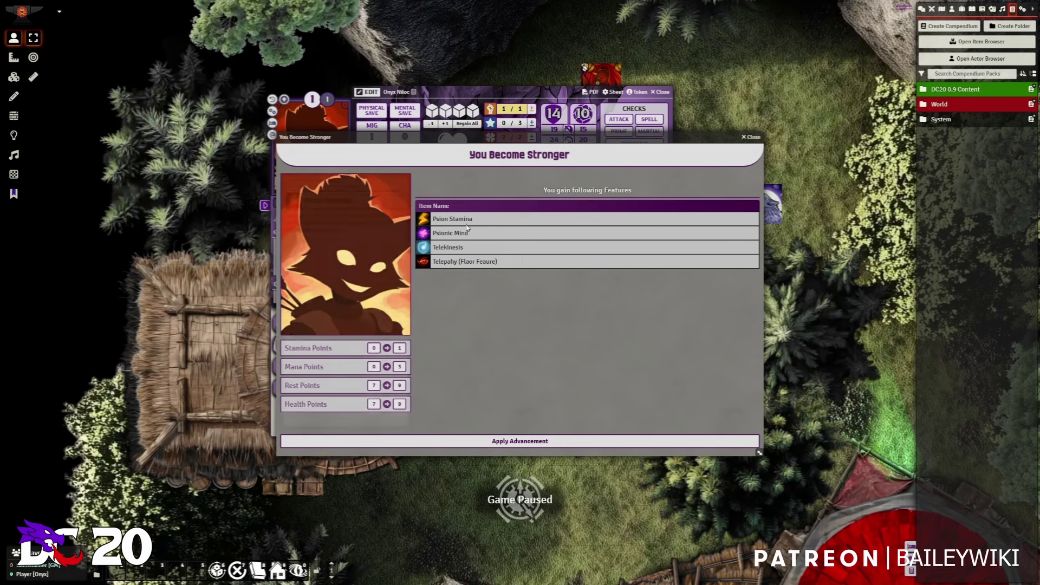
Review the gained Psion features, reposition the advancement window, and apply both the feature and Psionic Mind advancements.
{"action": "mouse_move", "coordinate": [500, 250]}
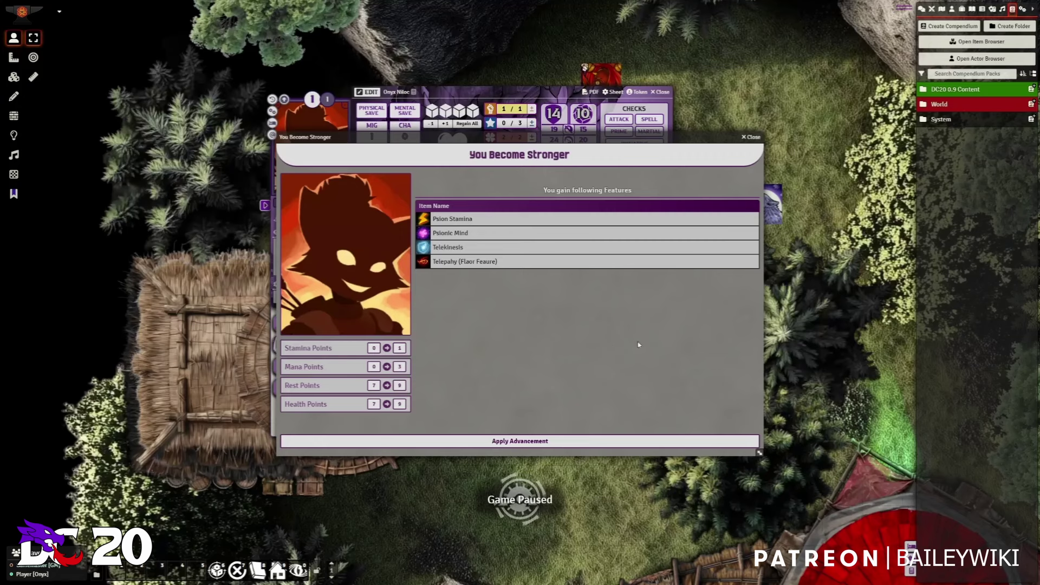
{"action": "left_click_drag", "start_coordinate": [593, 136], "coordinate": [559, 98]}
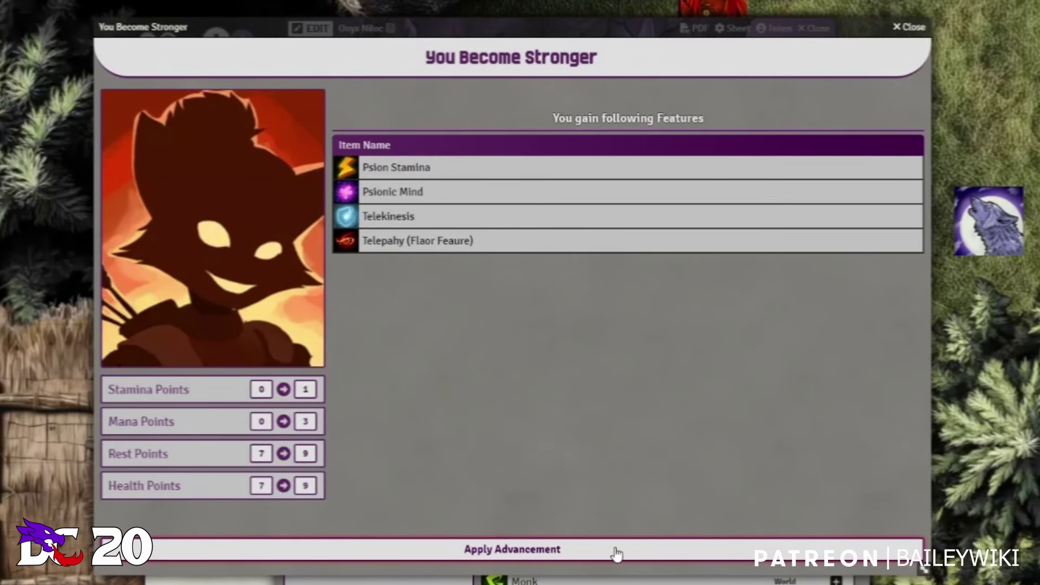
{"action": "left_click", "coordinate": [593, 550]}
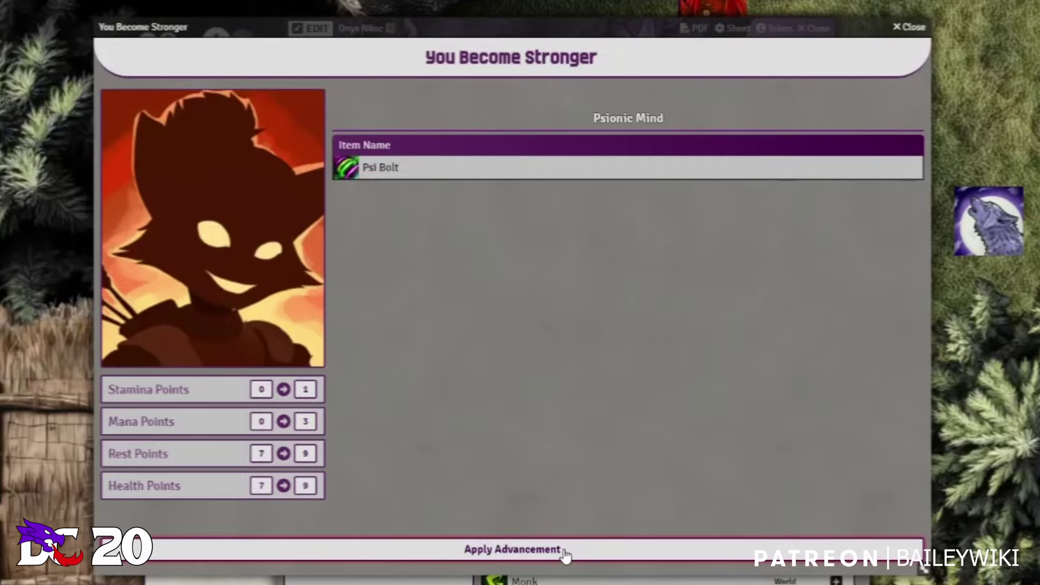
{"action": "left_click", "coordinate": [563, 550]}
Browse the suggested items for the two new cantrips and close the suggestions list.
{"action": "left_click", "coordinate": [417, 169]}
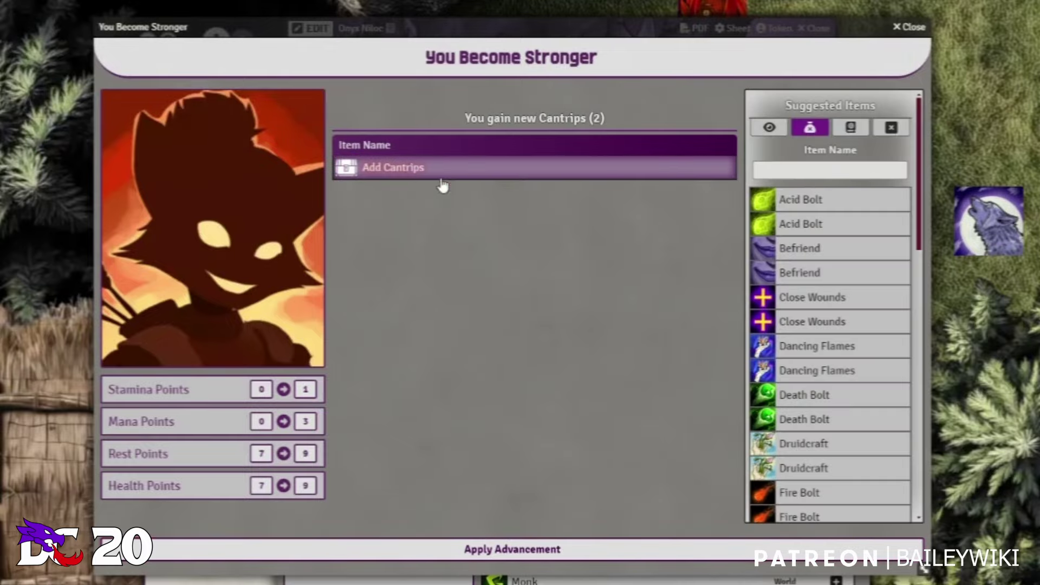
{"action": "scroll", "coordinate": [829, 341], "scroll_direction": "down", "scroll_amount": 4}
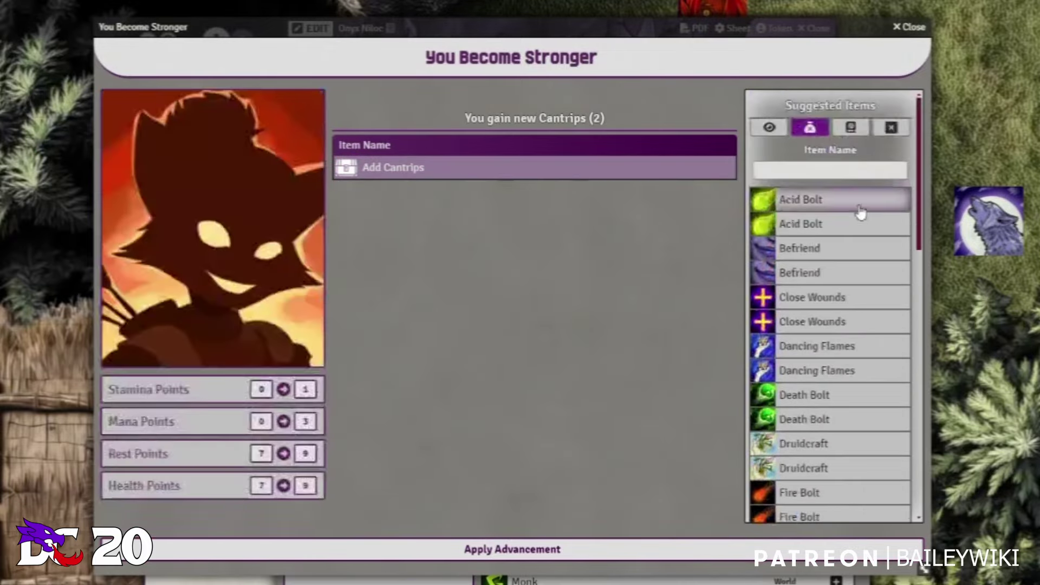
{"action": "mouse_move", "coordinate": [823, 346]}
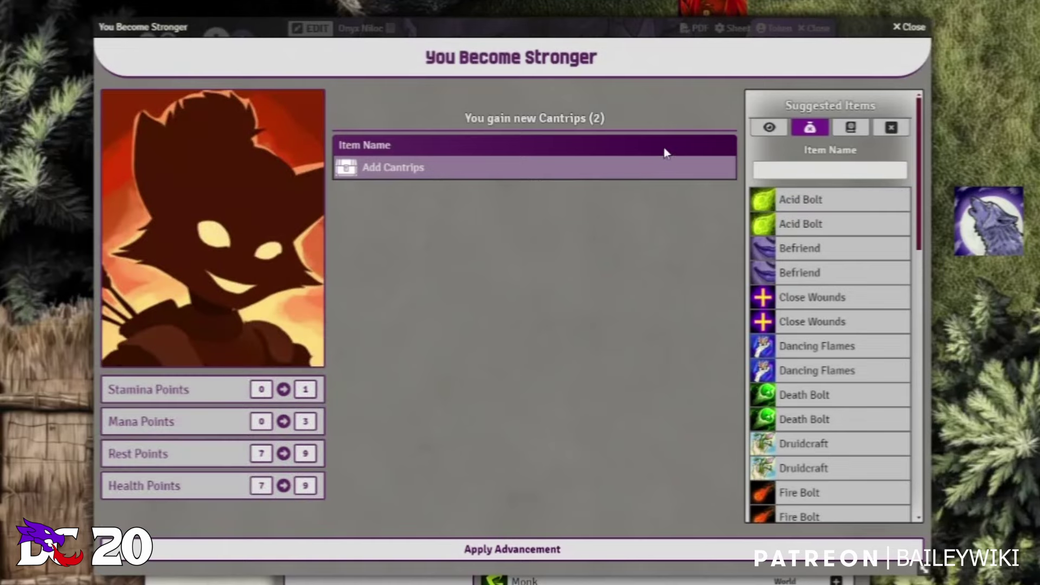
{"action": "left_click", "coordinate": [891, 128]}
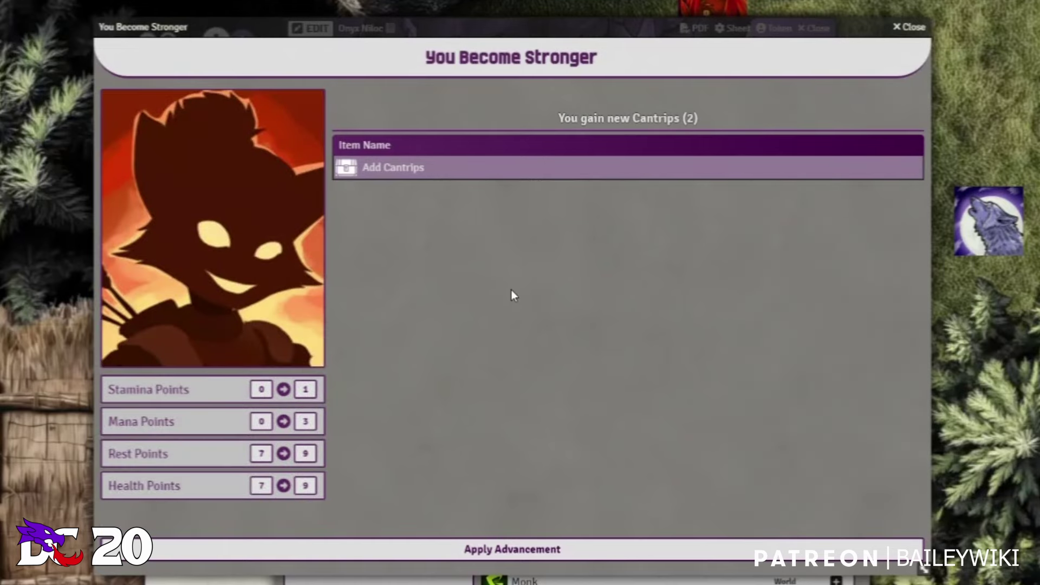
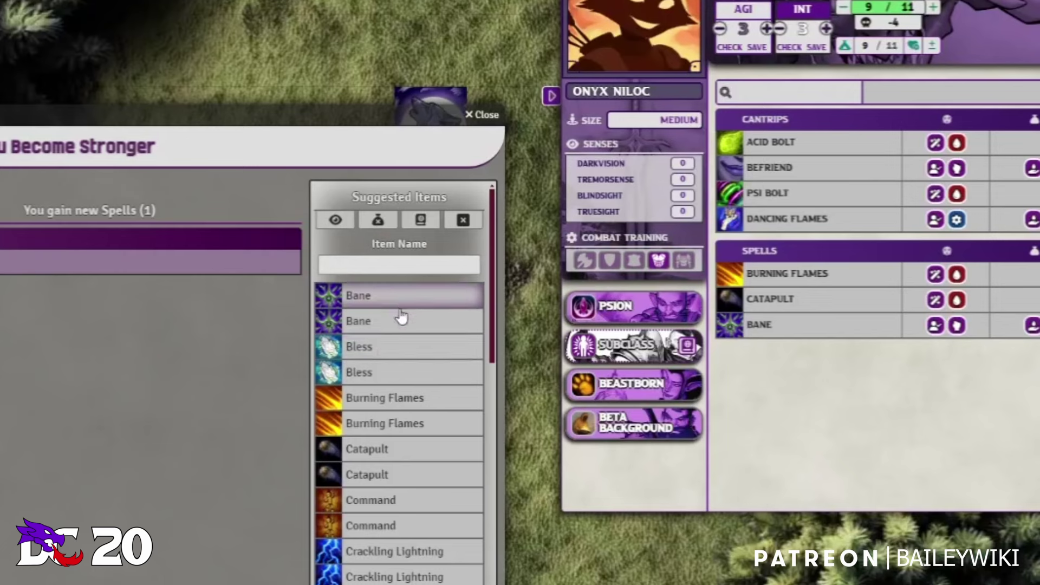
Hide the already known spells from the suggested items and move the advancement window aside.
{"action": "left_click", "coordinate": [376, 226]}
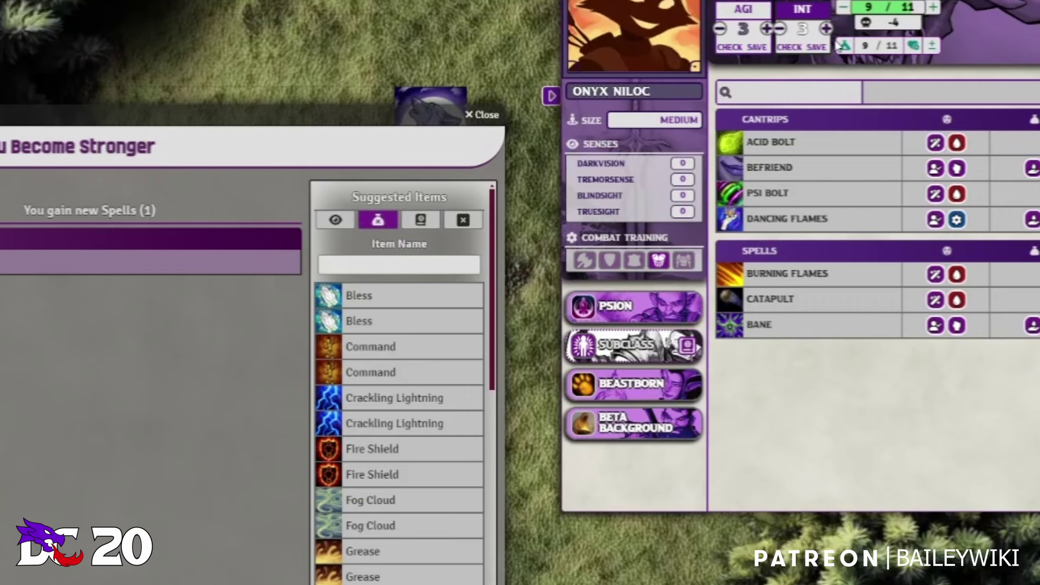
{"action": "left_click", "coordinate": [1034, 1]}
{"action": "left_click_drag", "start_coordinate": [220, 112], "coordinate": [442, 1]}
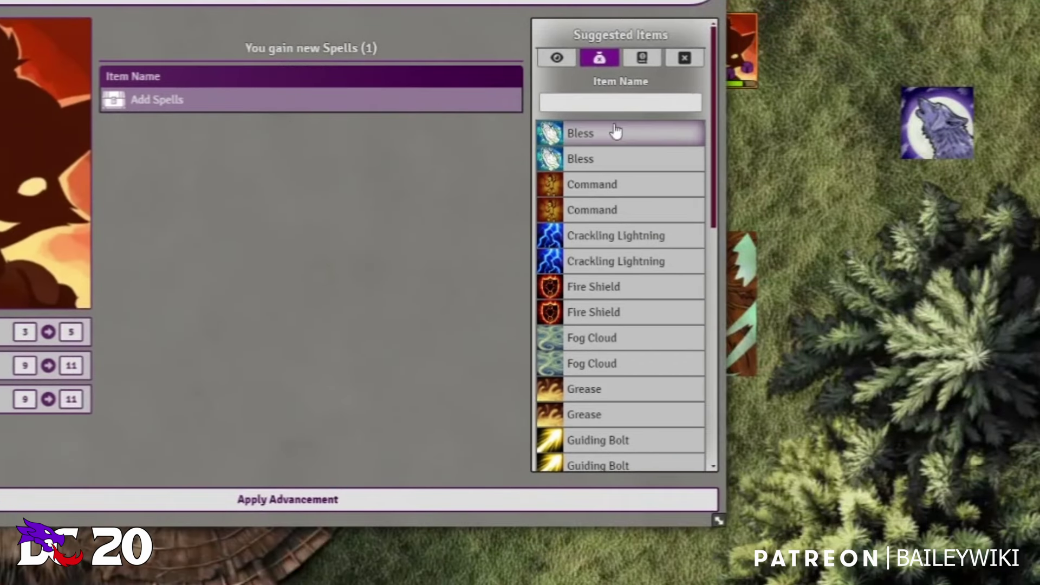
Add the World version of Command as the new spell from the item compendium browser and close the browser.
{"action": "left_click", "coordinate": [643, 57]}
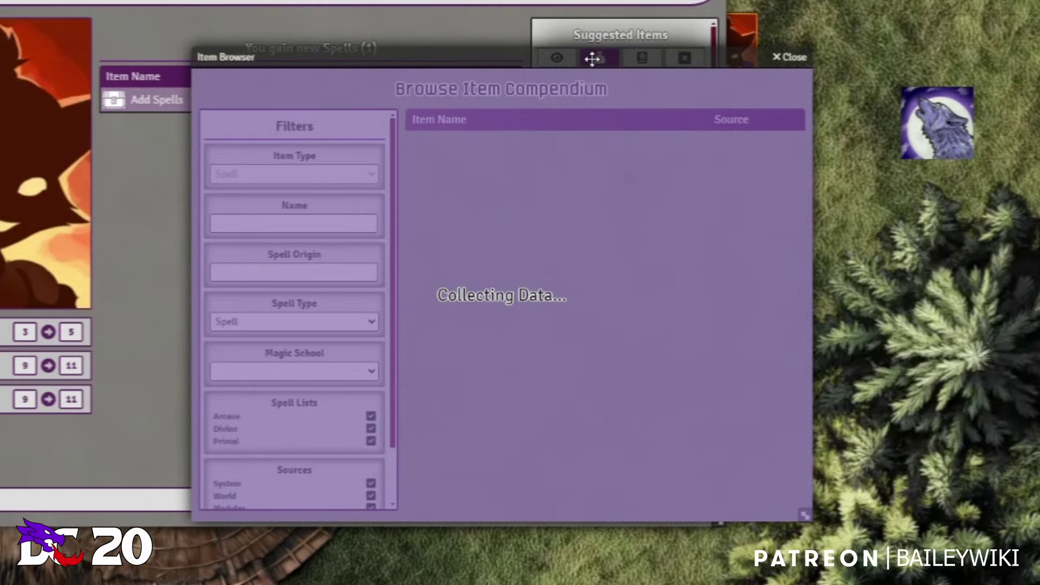
{"action": "left_click_drag", "start_coordinate": [592, 56], "coordinate": [1037, 1]}
{"action": "left_click_drag", "start_coordinate": [542, 1], "coordinate": [443, 1]}
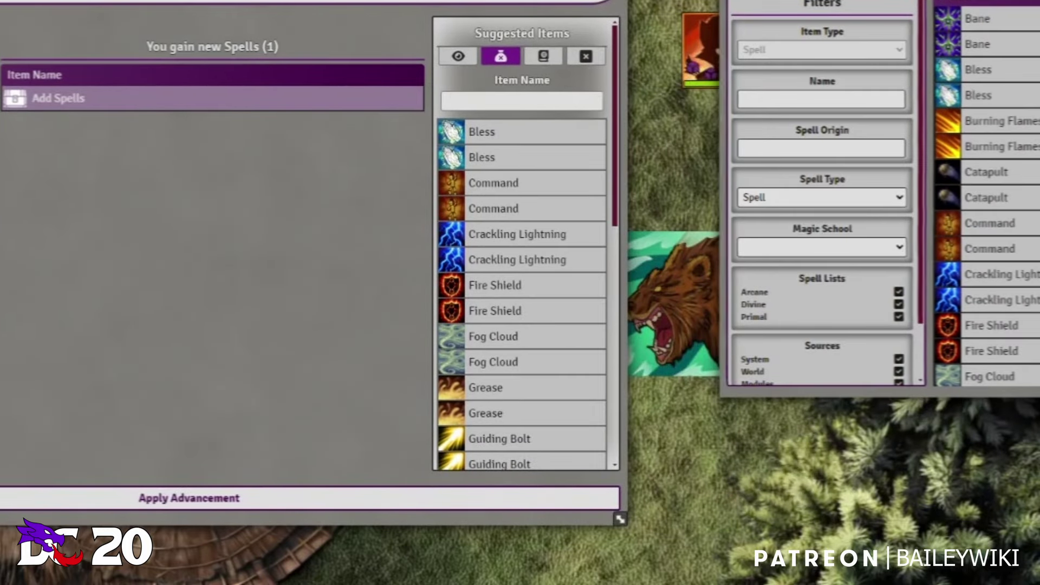
{"action": "left_click_drag", "start_coordinate": [1019, 1], "coordinate": [989, 39]}
{"action": "mouse_move", "coordinate": [1002, 108]}
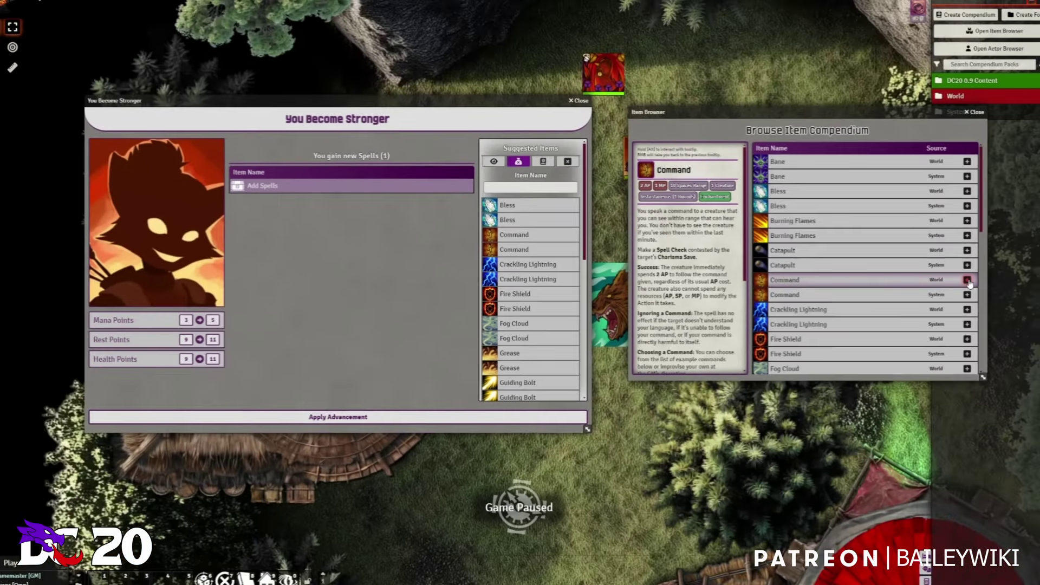
{"action": "left_click", "coordinate": [951, 282]}
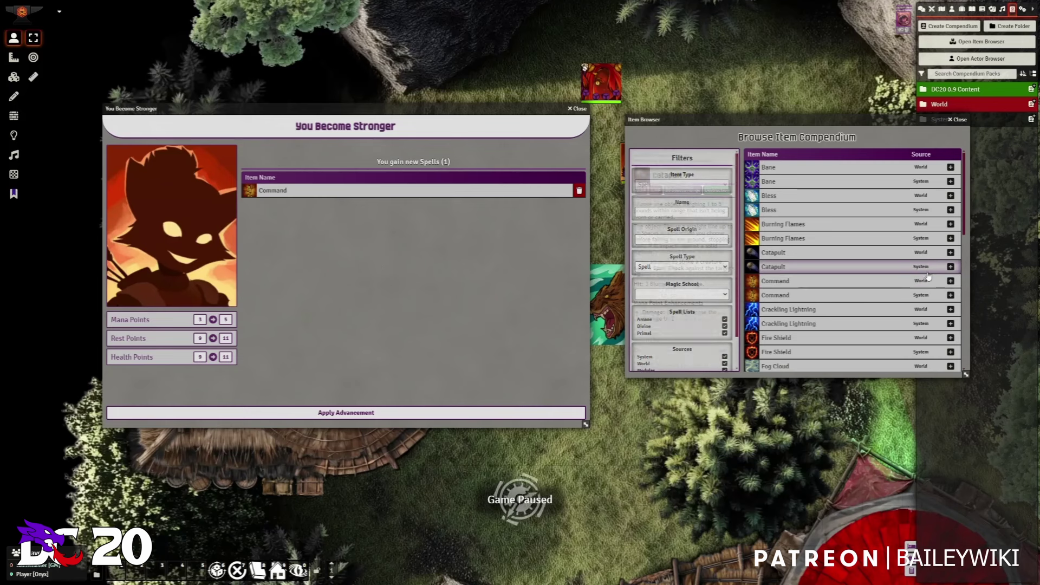
{"action": "left_click", "coordinate": [958, 119]}
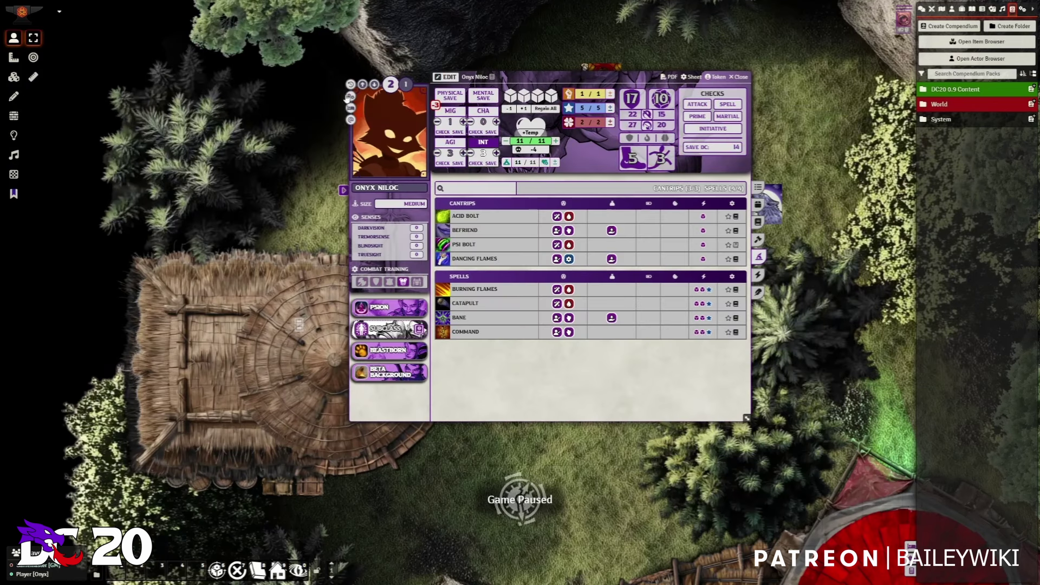
Level the fox character up to 3 with the Oracle subclass and apply its Foresight and Third Eye features.
{"action": "left_click", "coordinate": [362, 84]}
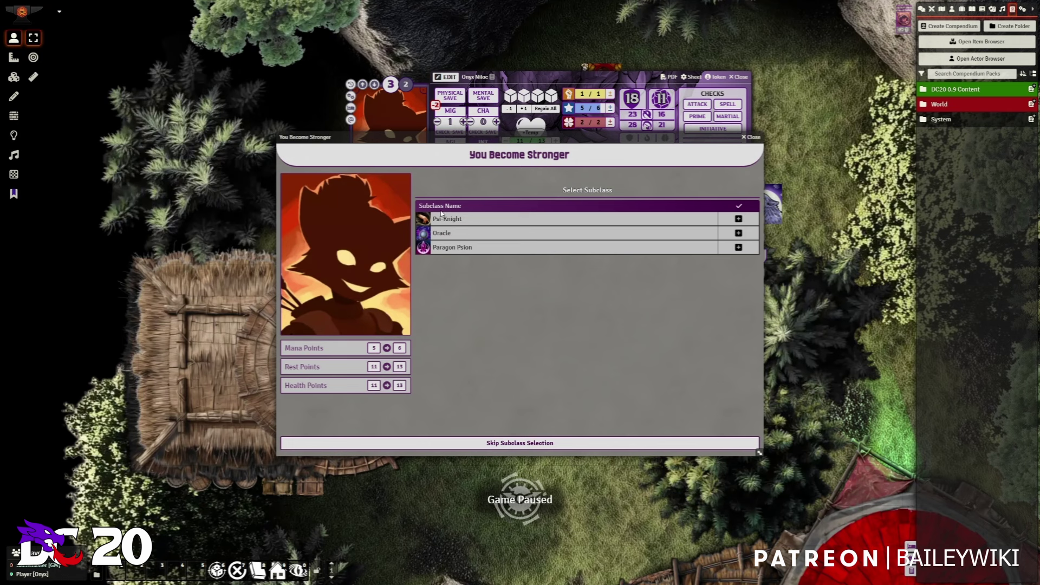
{"action": "left_click_drag", "start_coordinate": [533, 137], "coordinate": [376, 108]}
{"action": "mouse_move", "coordinate": [300, 208]}
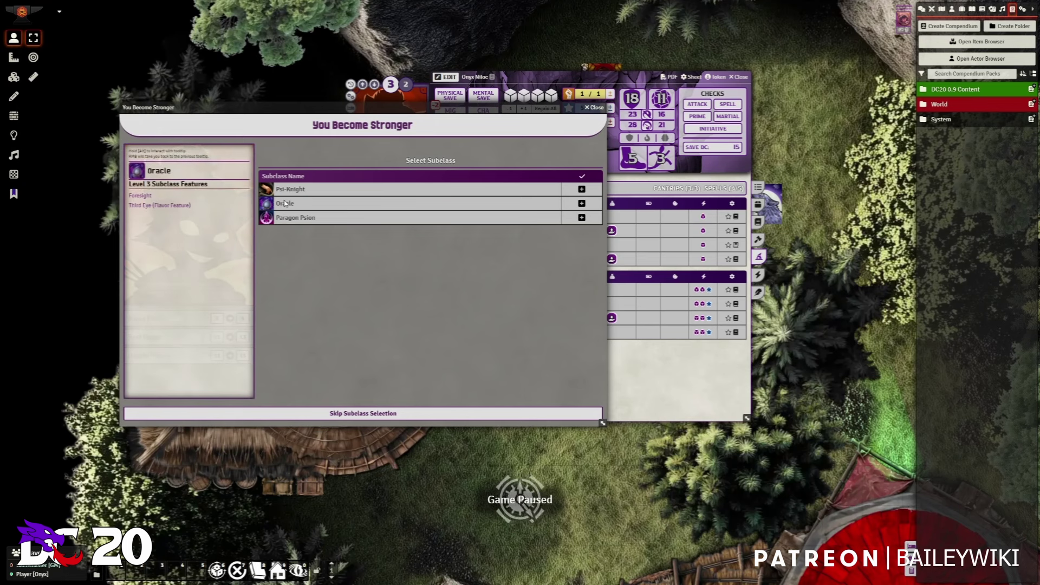
{"action": "left_click", "coordinate": [583, 204]}
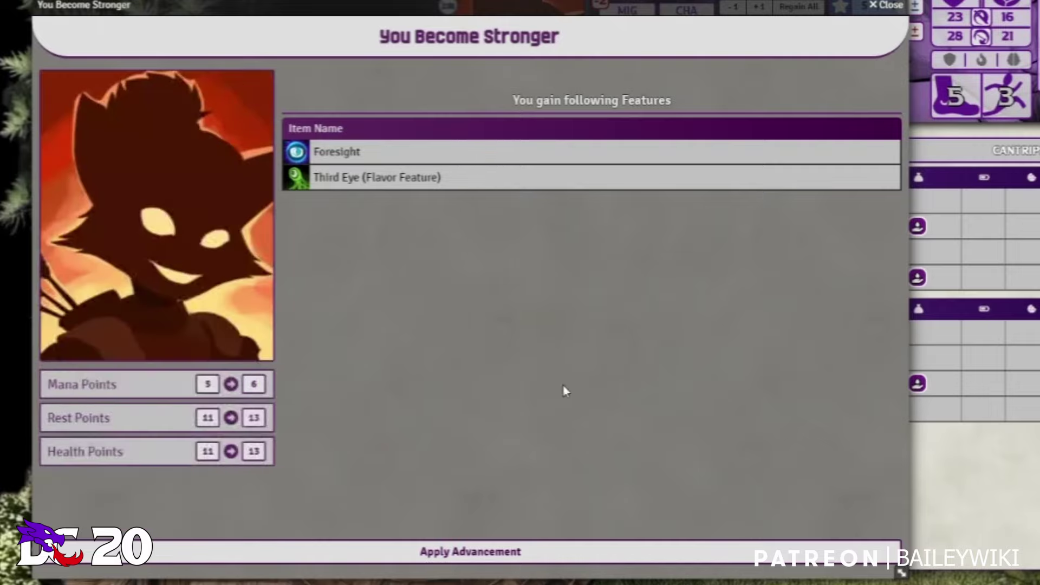
{"action": "mouse_move", "coordinate": [505, 156]}
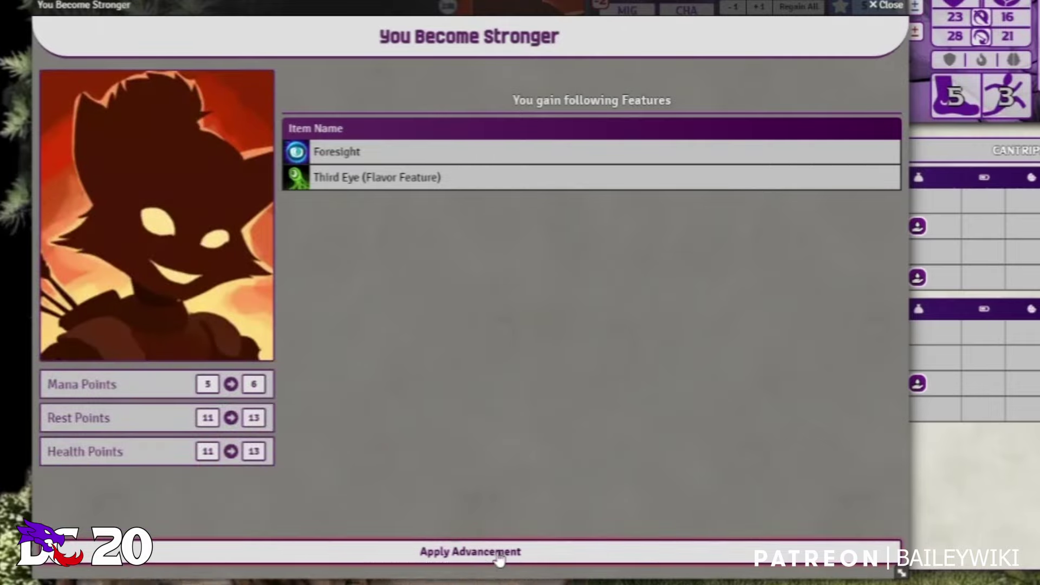
{"action": "left_click", "coordinate": [498, 560]}
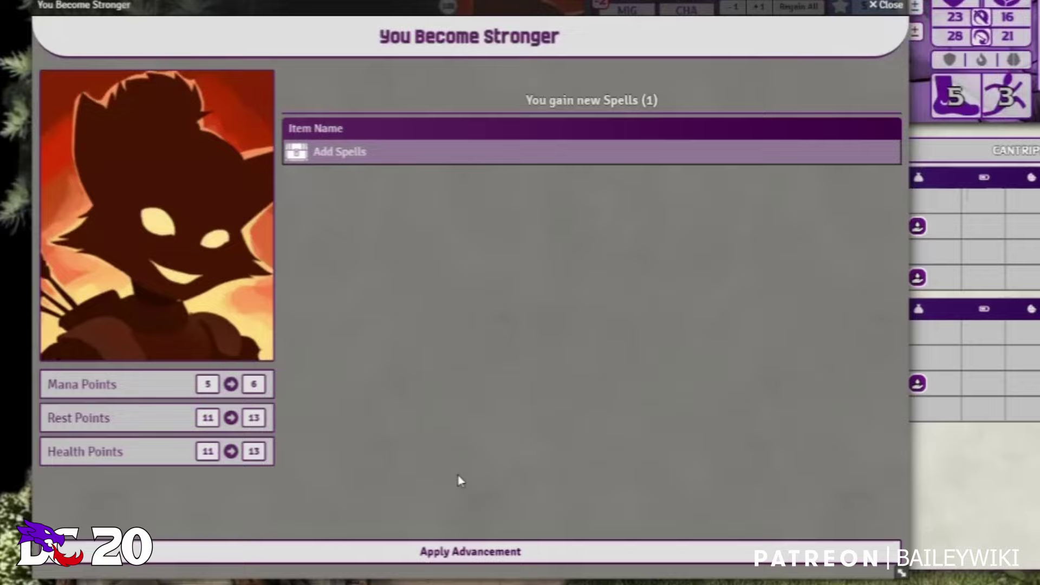
Choose Bless from the suggested items as the new spell and apply the advancement.
{"action": "left_click", "coordinate": [360, 157]}
{"action": "mouse_move", "coordinate": [794, 187]}
{"action": "scroll", "coordinate": [818, 300], "scroll_direction": "down", "scroll_amount": 7}
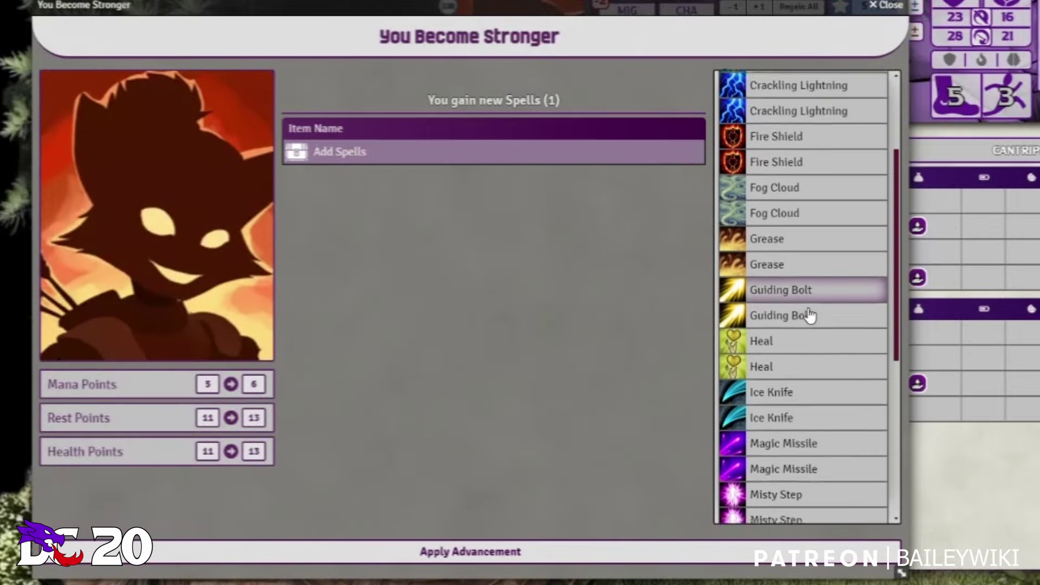
{"action": "scroll", "coordinate": [794, 304], "scroll_direction": "up", "scroll_amount": 5}
{"action": "left_click", "coordinate": [777, 142]}
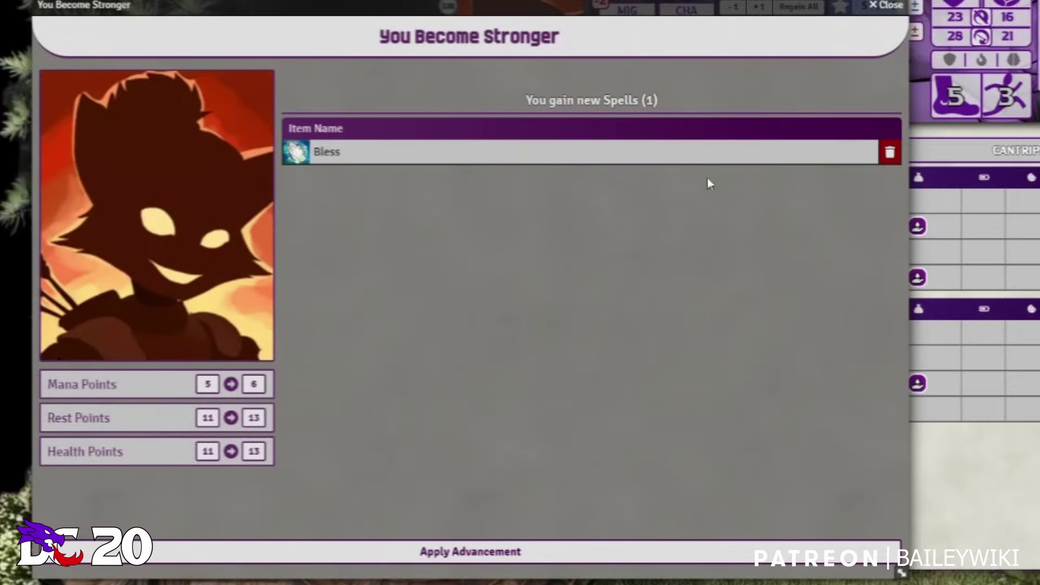
{"action": "left_click", "coordinate": [495, 553]}
Convert the remaining trade point to language points, raise the Halfling language, and finish the level 3 advancement.
{"action": "scroll", "coordinate": [704, 336], "scroll_direction": "down", "scroll_amount": 5}
{"action": "scroll", "coordinate": [487, 371], "scroll_direction": "up", "scroll_amount": 5}
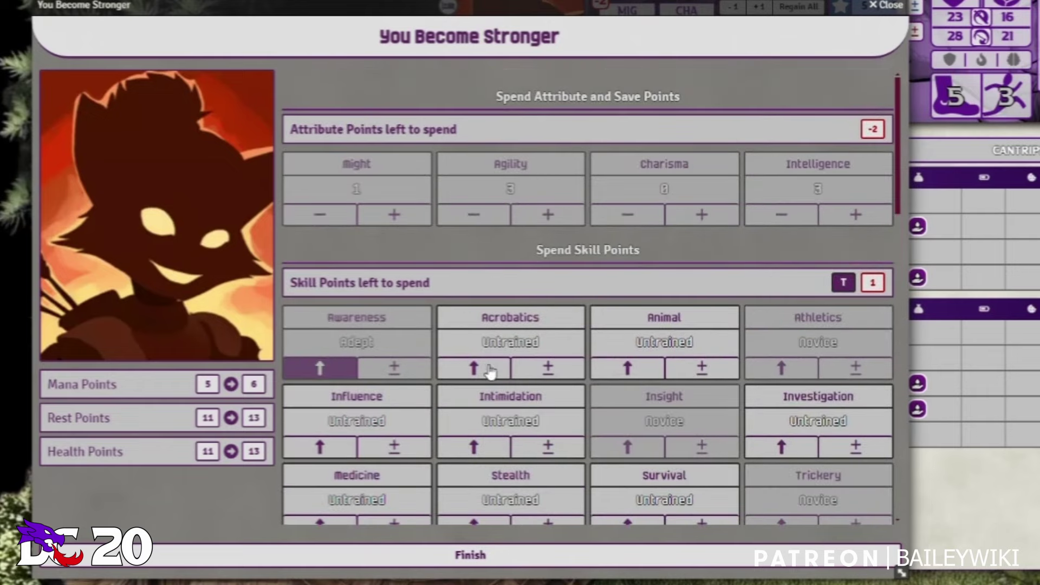
{"action": "scroll", "coordinate": [541, 449], "scroll_direction": "down", "scroll_amount": 8}
{"action": "scroll", "coordinate": [574, 457], "scroll_direction": "down", "scroll_amount": 1}
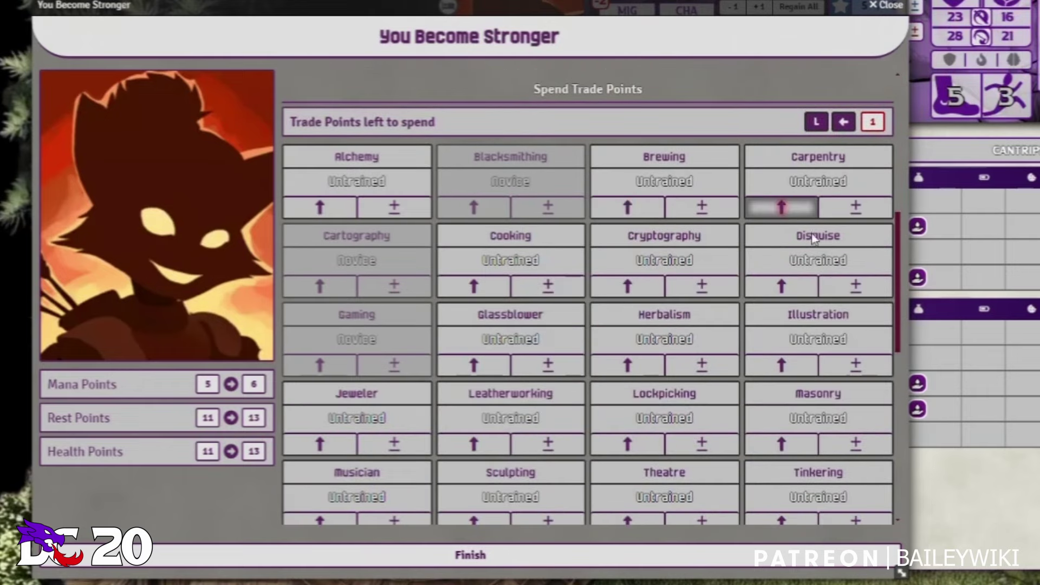
{"action": "scroll", "coordinate": [736, 153], "scroll_direction": "down", "scroll_amount": 1}
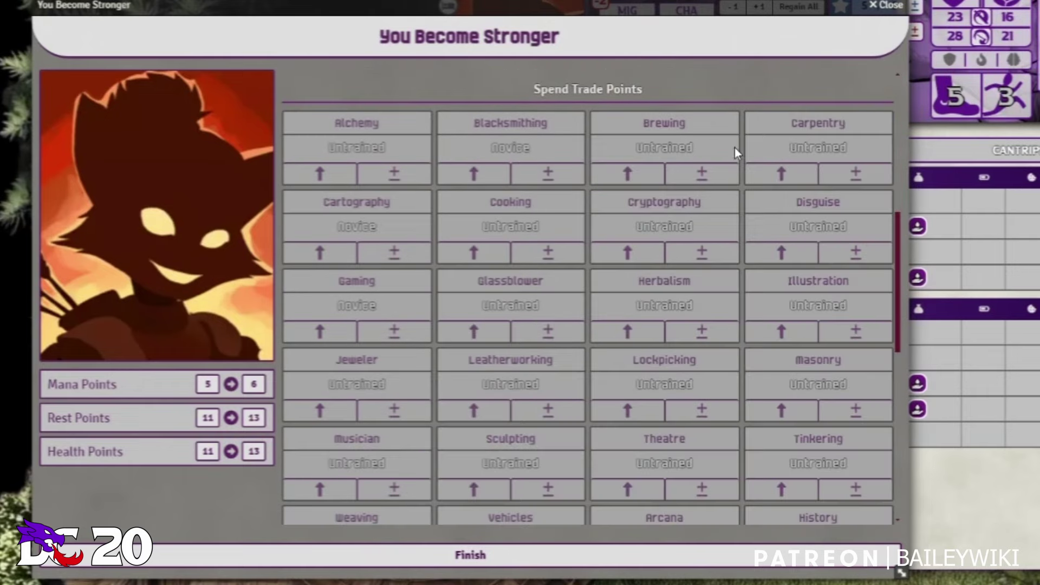
{"action": "scroll", "coordinate": [557, 354], "scroll_direction": "down", "scroll_amount": 15}
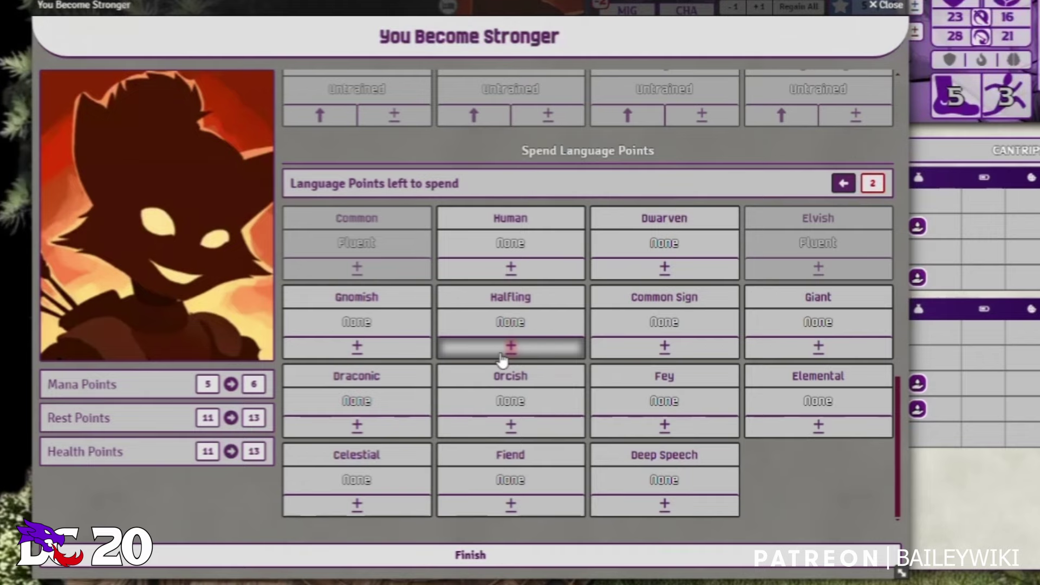
{"action": "left_click", "coordinate": [556, 353]}
{"action": "left_click", "coordinate": [599, 552]}
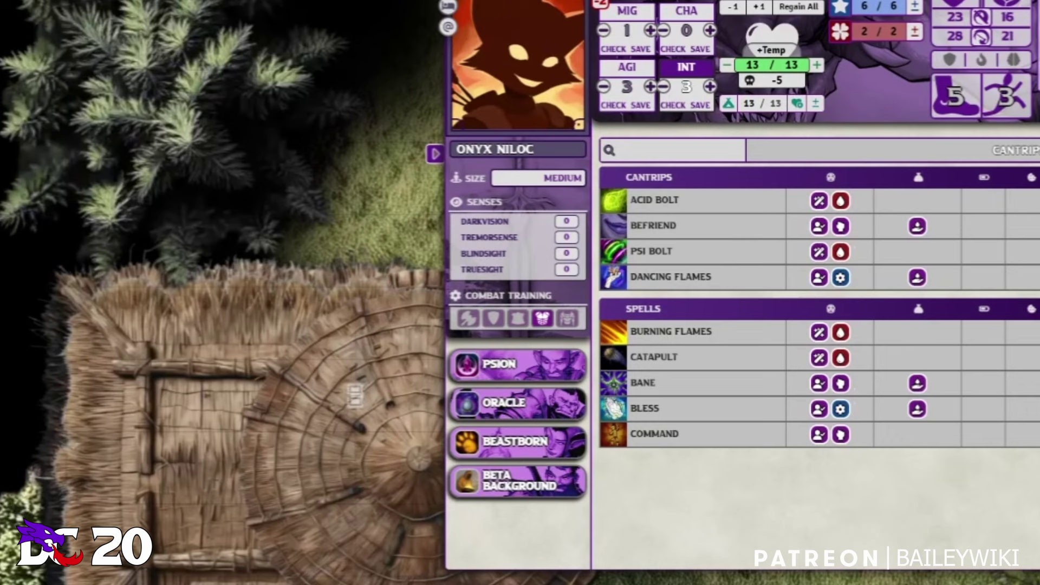
Roll an Intelligence save and read the descriptions of the Mind Sense and Foresight features.
{"action": "left_click", "coordinate": [698, 105]}
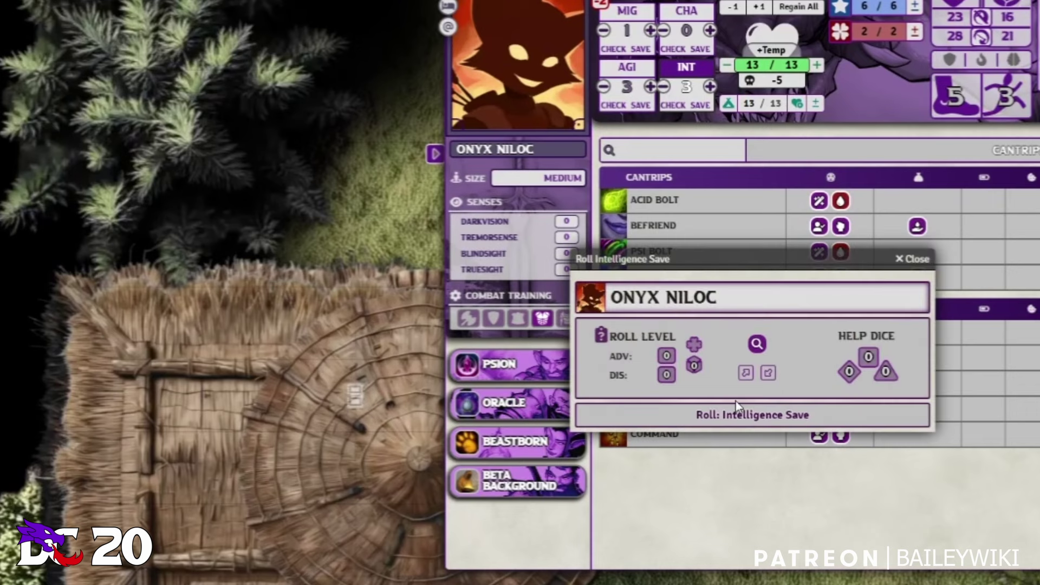
{"action": "left_click", "coordinate": [735, 415]}
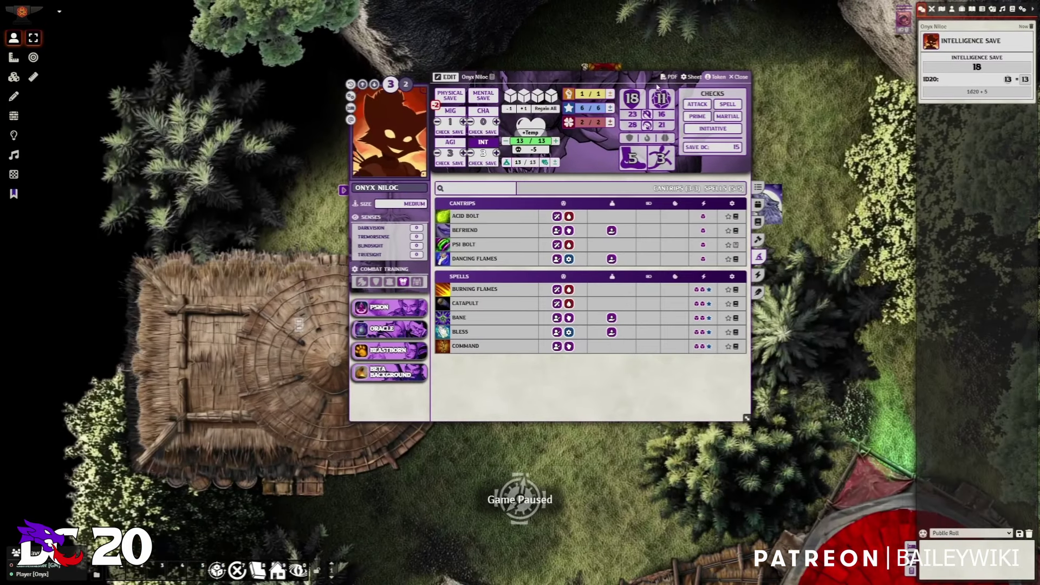
{"action": "left_click", "coordinate": [759, 222]}
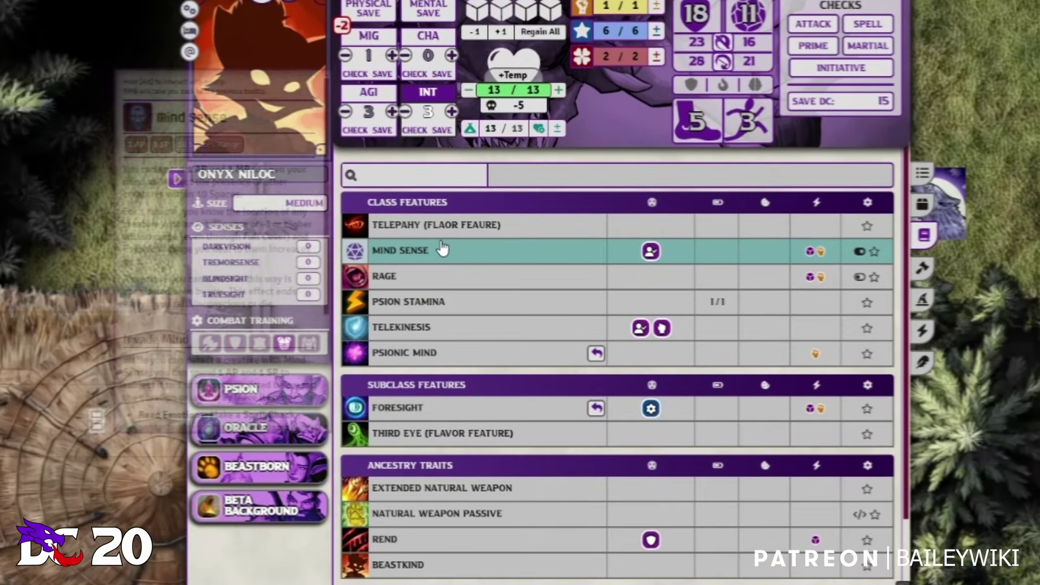
{"action": "mouse_move", "coordinate": [491, 229]}
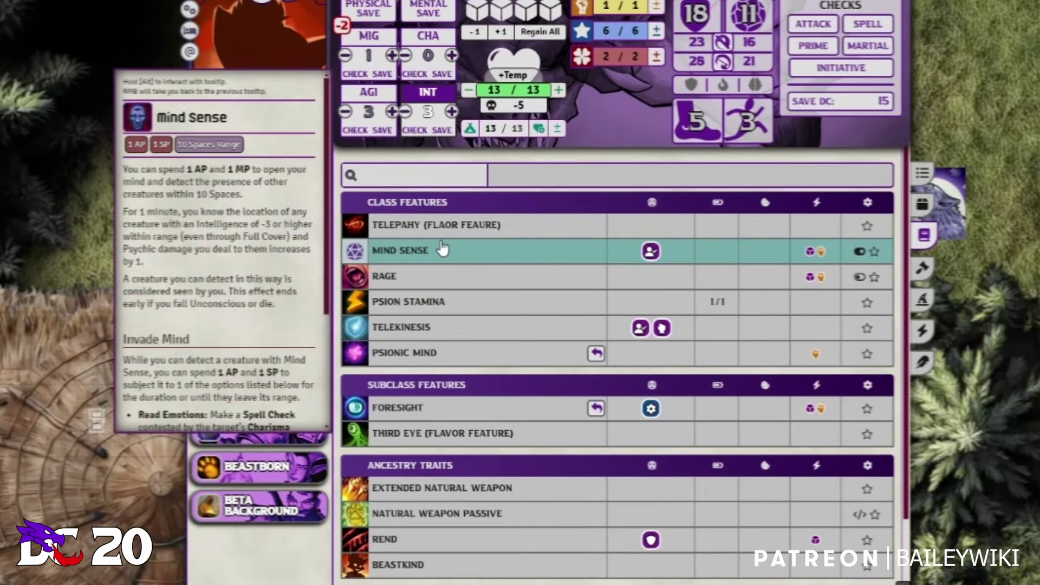
{"action": "mouse_move", "coordinate": [419, 416]}
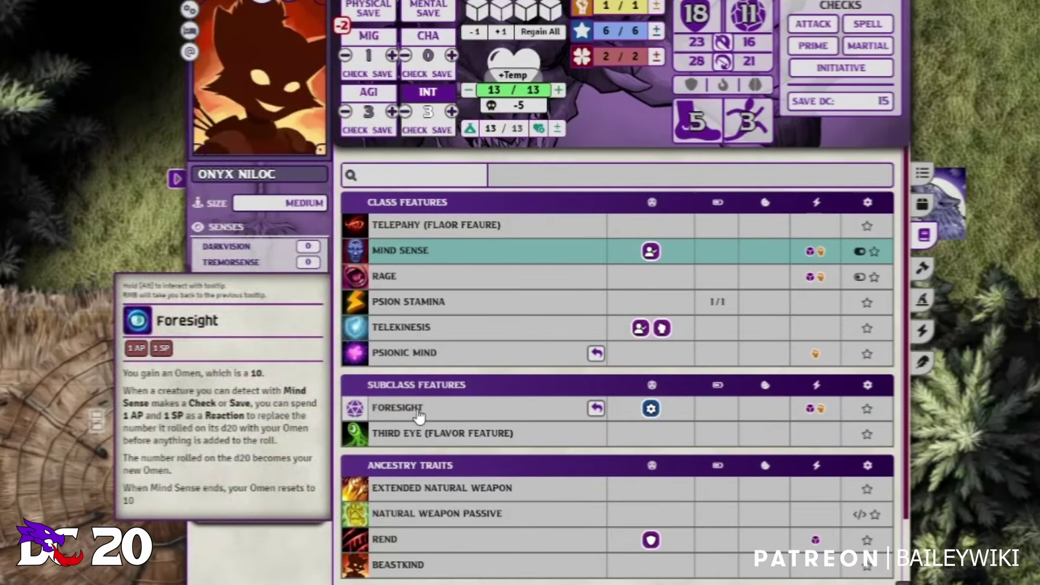
{"action": "mouse_move", "coordinate": [650, 409]}
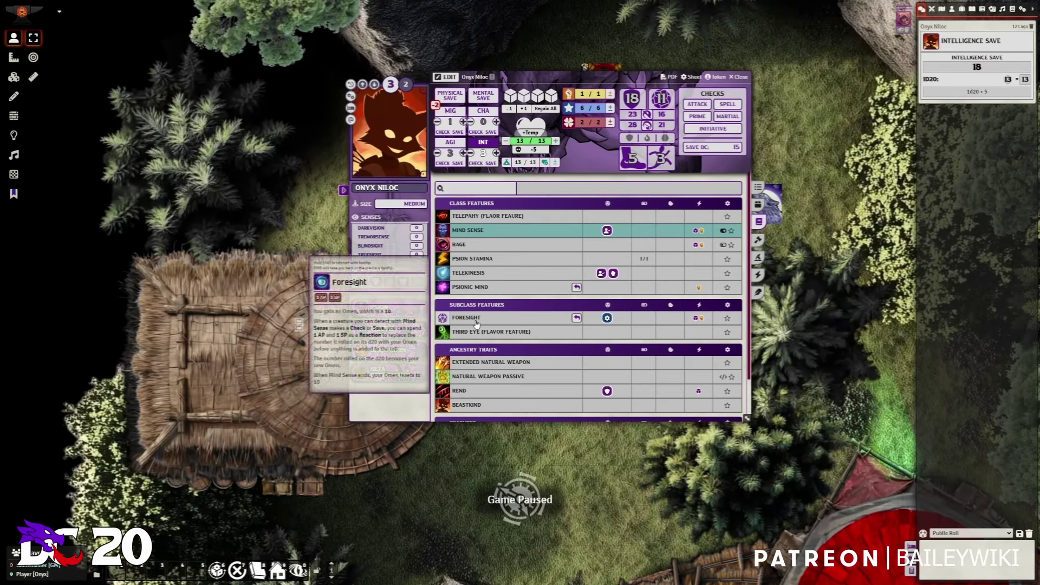
Use Foresight to modify the fox character's Intelligence save roll.
{"action": "left_click", "coordinate": [504, 380]}
{"action": "left_click", "coordinate": [541, 312]}
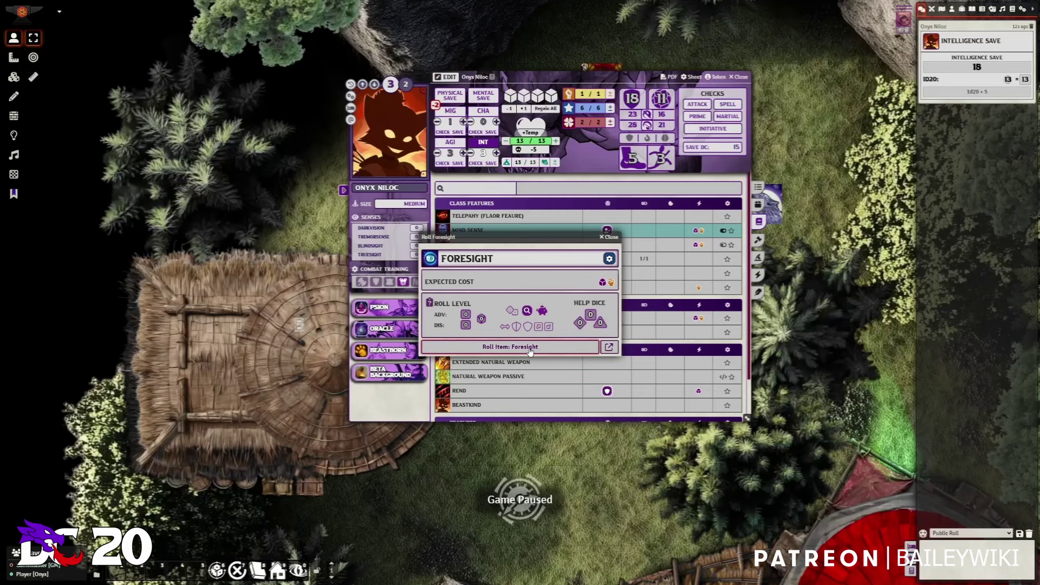
{"action": "left_click", "coordinate": [530, 351]}
{"action": "left_click", "coordinate": [517, 302]}
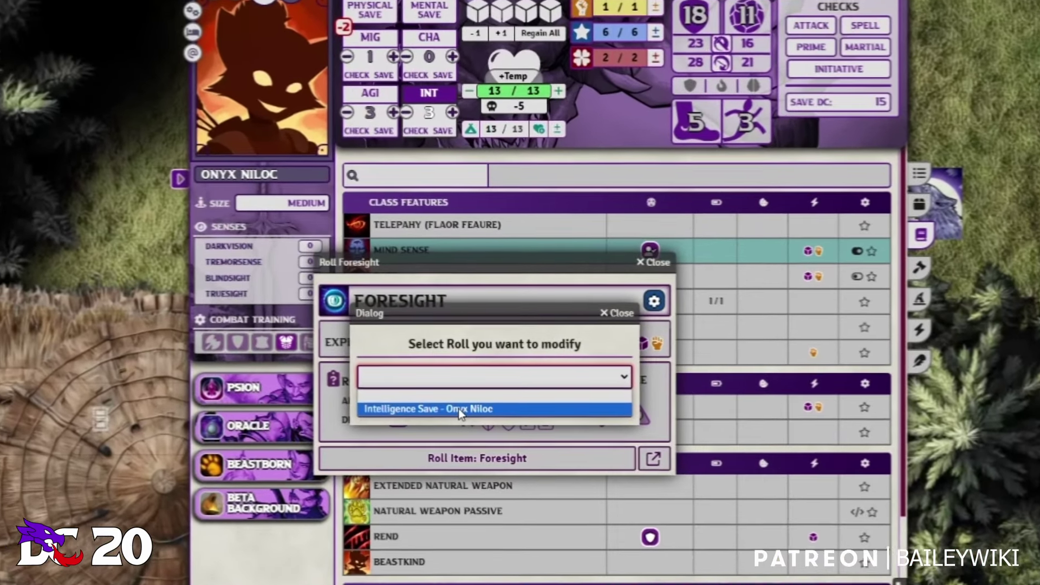
{"action": "left_click", "coordinate": [500, 319]}
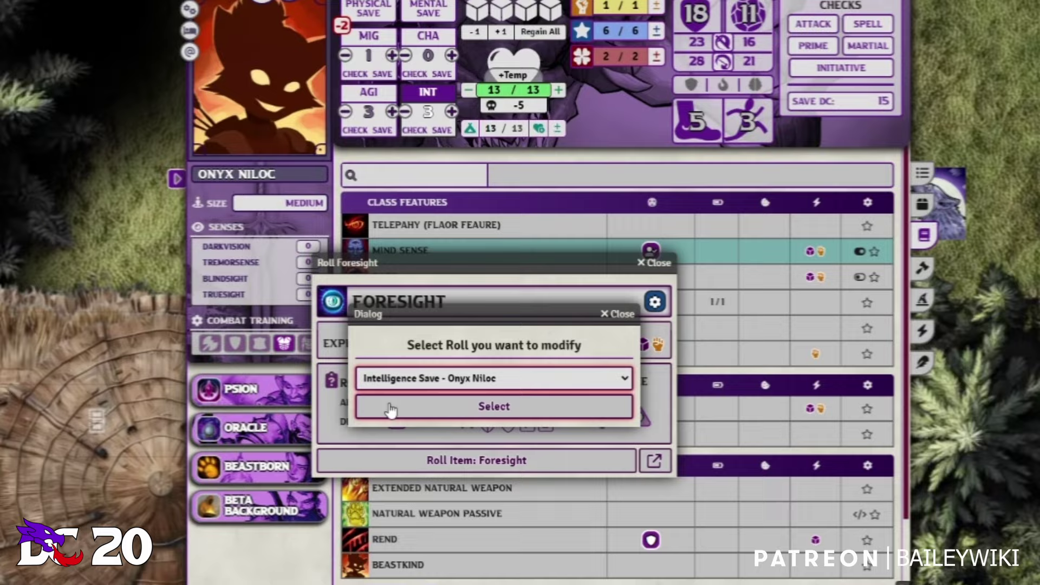
{"action": "left_click", "coordinate": [463, 410]}
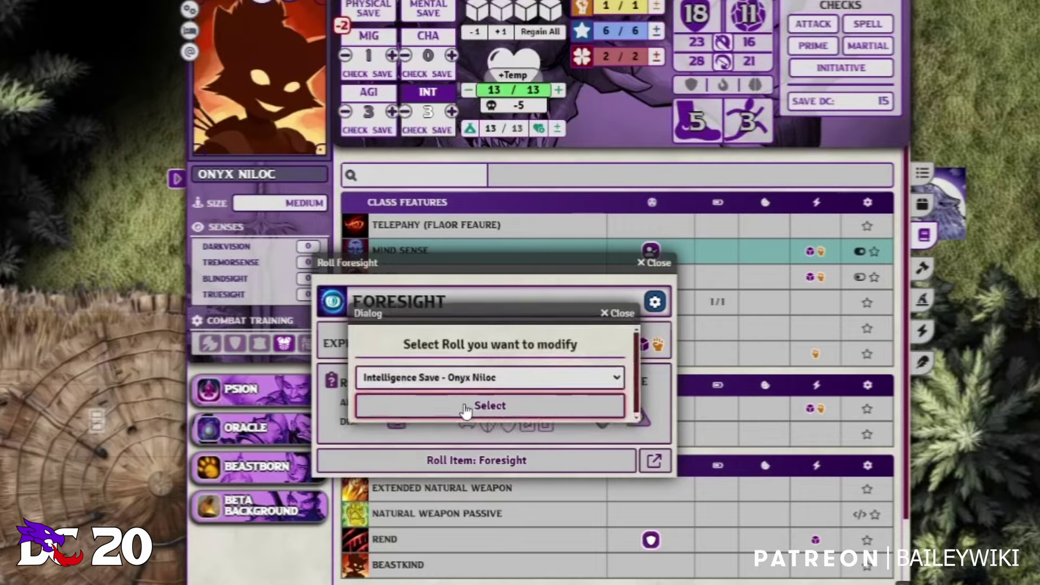
{"action": "left_click", "coordinate": [476, 413]}
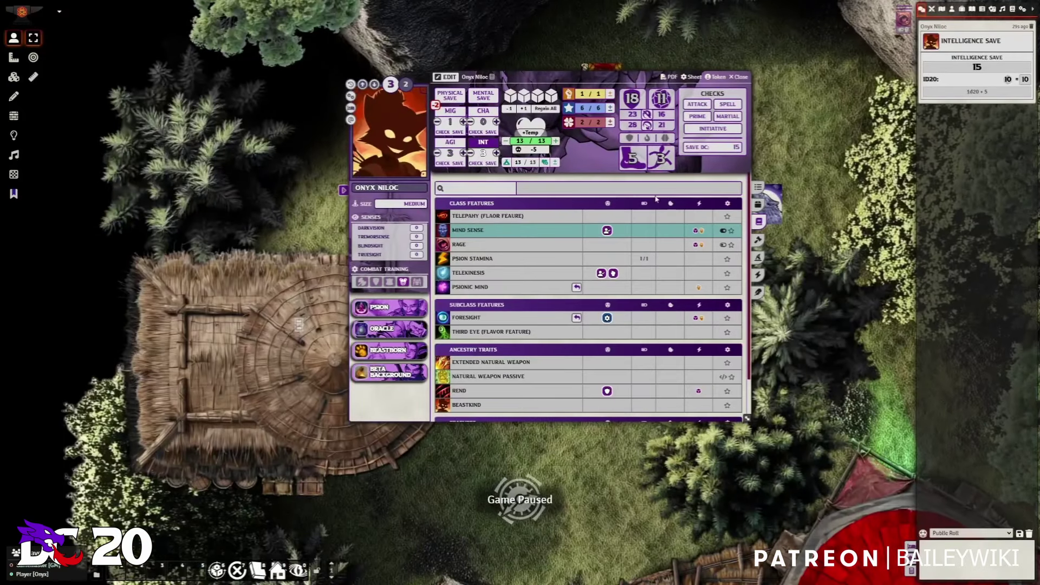
Roll a Natural Weapon attack from the inventory and expand the attack check's dice details in the chat.
{"action": "left_click", "coordinate": [759, 205]}
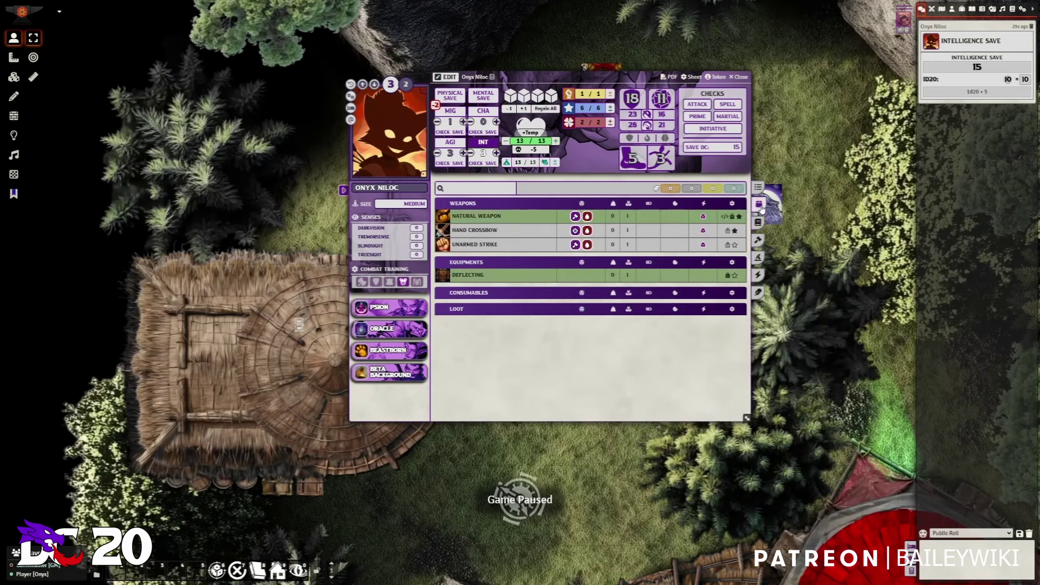
{"action": "left_click", "coordinate": [484, 218]}
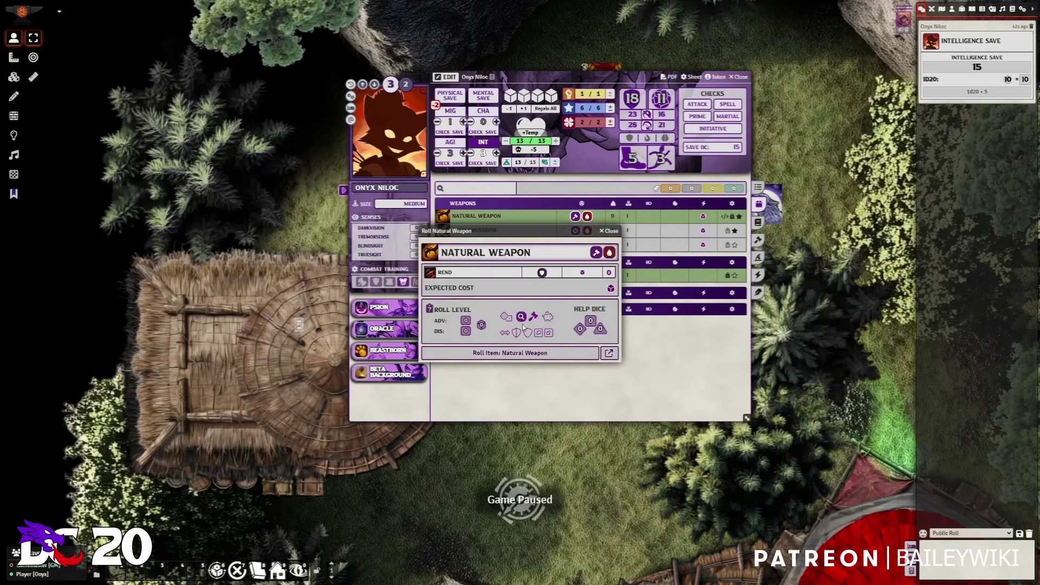
{"action": "left_click", "coordinate": [509, 353]}
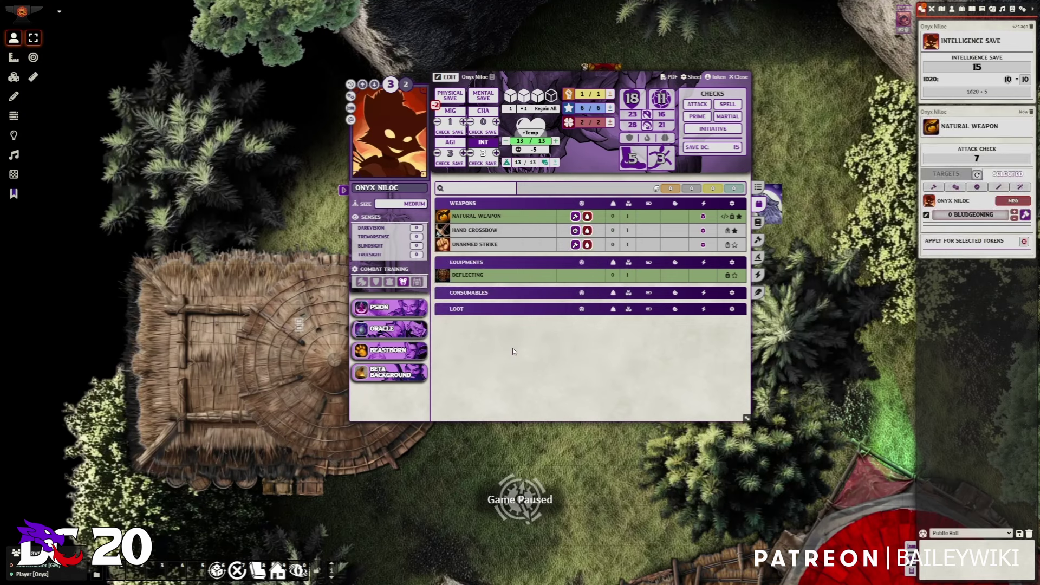
{"action": "left_click", "coordinate": [977, 158]}
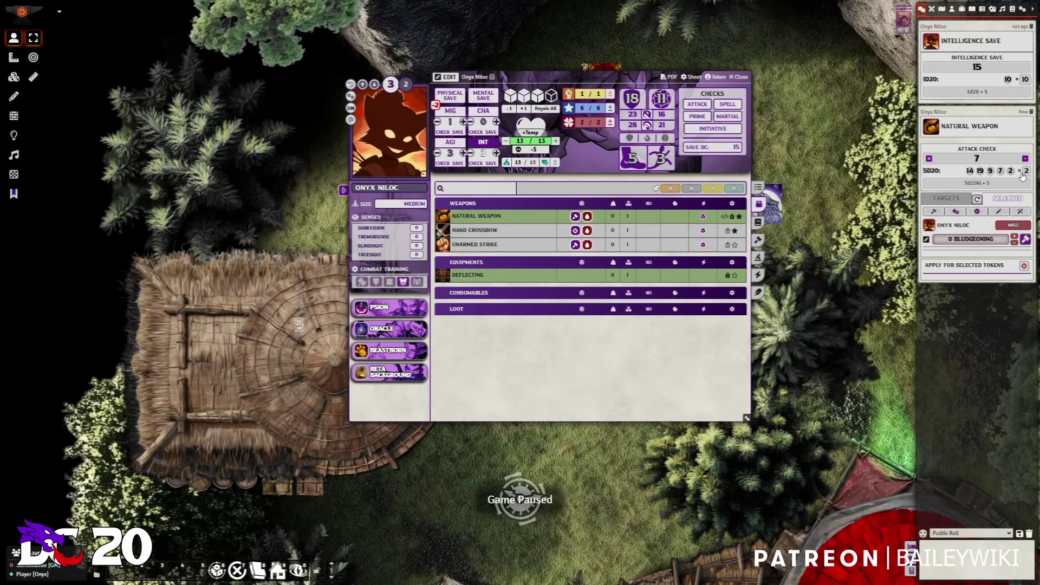
Use Foresight from the character's subclass features to modify the Natural Weapon attack roll with the Omen.
{"action": "left_click", "coordinate": [758, 222]}
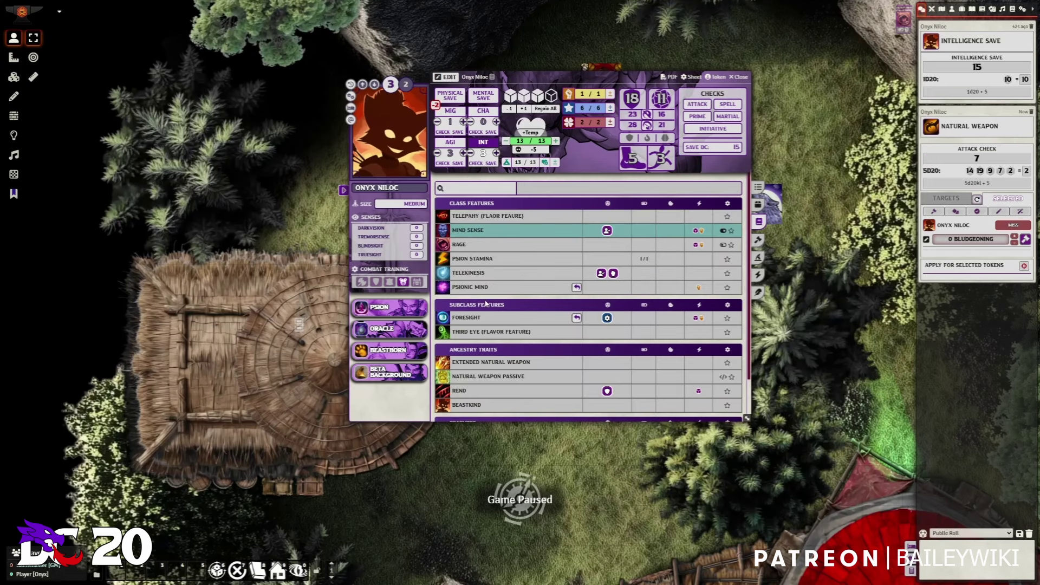
{"action": "mouse_move", "coordinate": [488, 321]}
{"action": "left_click", "coordinate": [606, 318]}
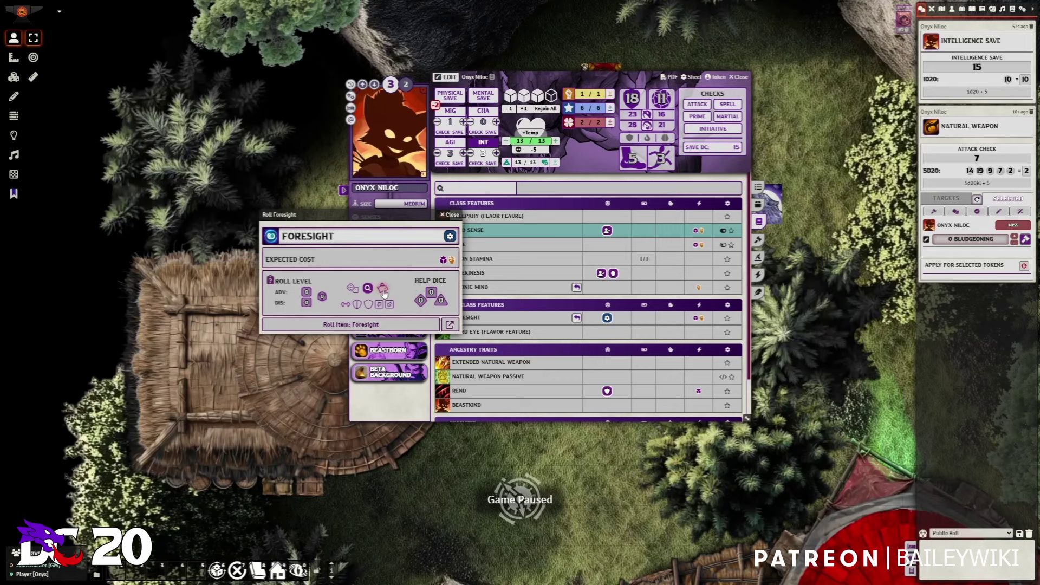
{"action": "left_click", "coordinate": [382, 322]}
{"action": "left_click", "coordinate": [493, 301]}
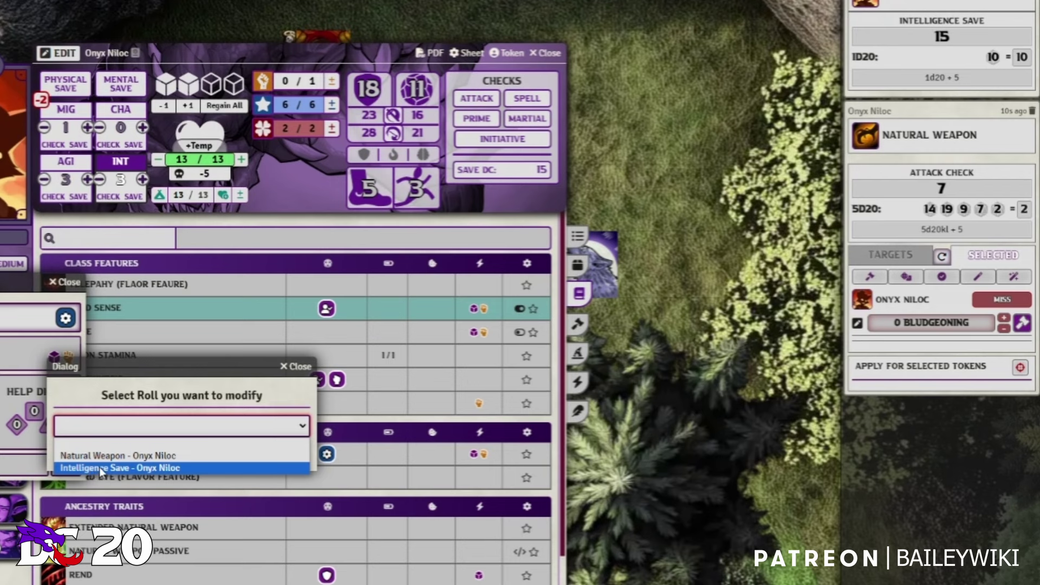
{"action": "left_click", "coordinate": [97, 456]}
{"action": "left_click", "coordinate": [162, 455]}
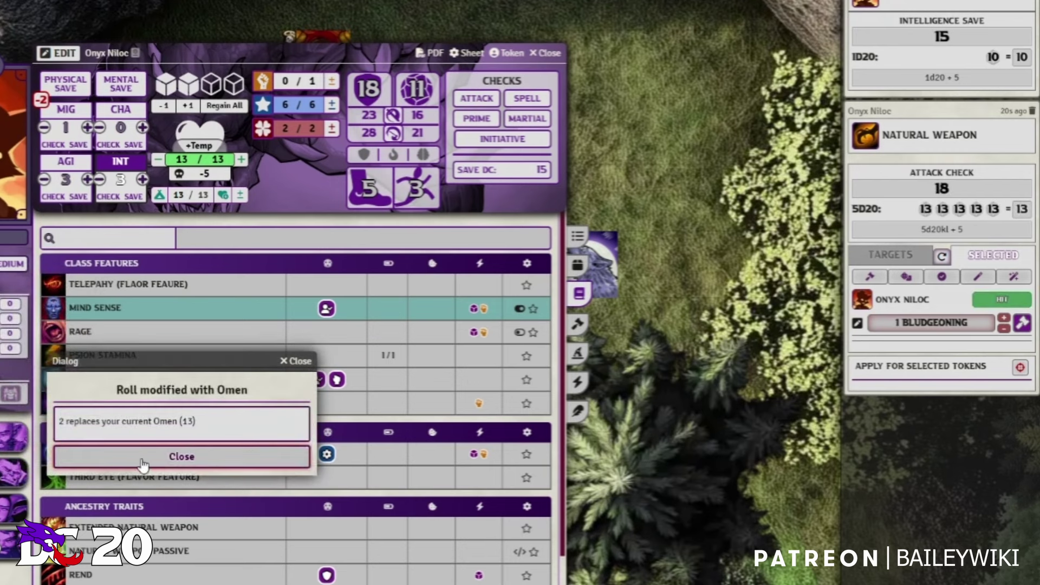
{"action": "left_click", "coordinate": [142, 461]}
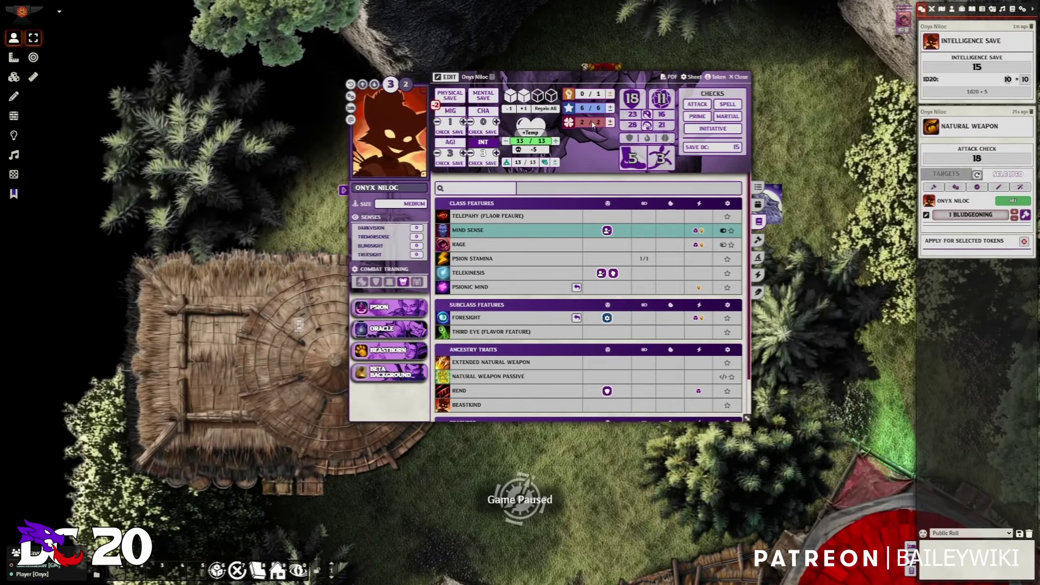
Regain all of the character's action points and export the character sheet as a PDF under the proposed file name.
{"action": "left_click", "coordinate": [542, 109]}
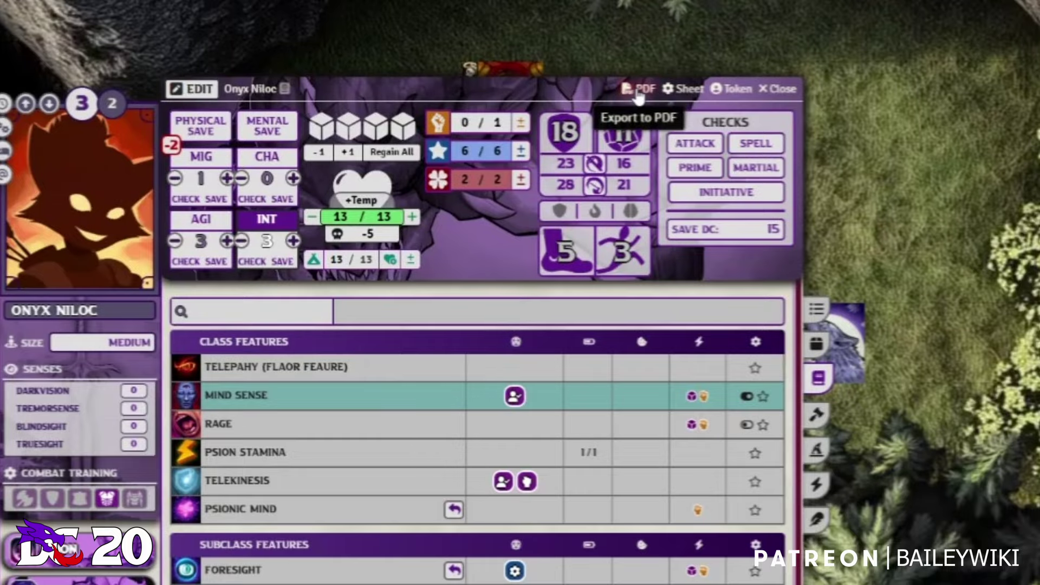
{"action": "left_click", "coordinate": [639, 93]}
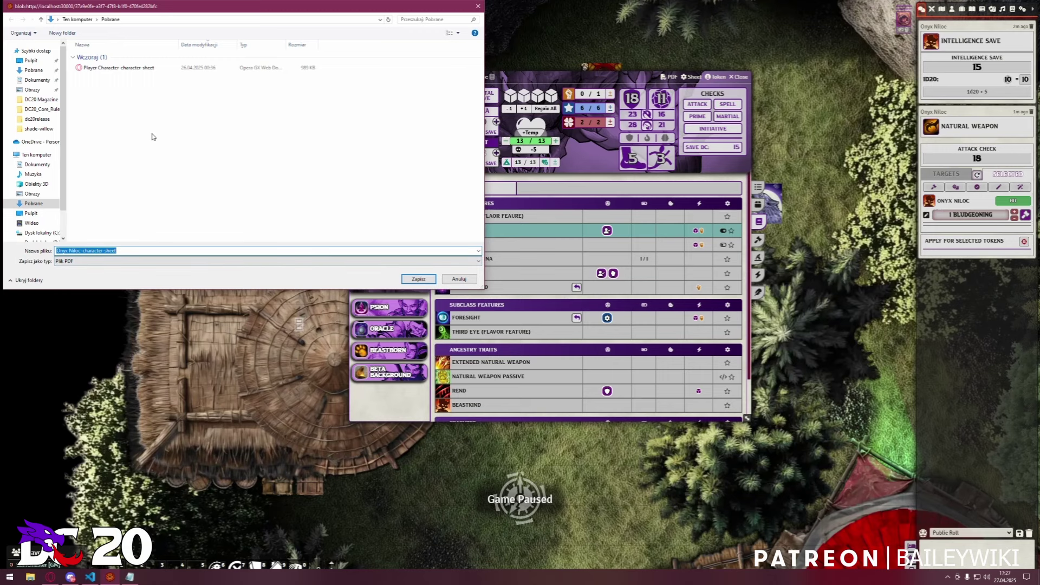
{"action": "key", "text": "Return"}
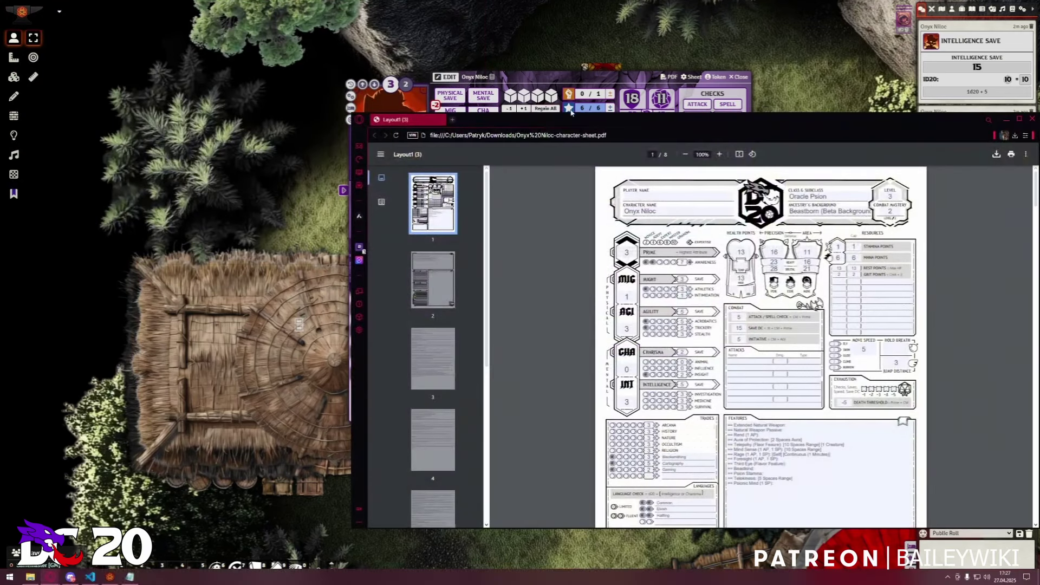
Enlarge the exported PDF's window and examine its attributes, trades, languages, features and the Spells and Techniques list.
{"action": "double_click", "coordinate": [574, 119]}
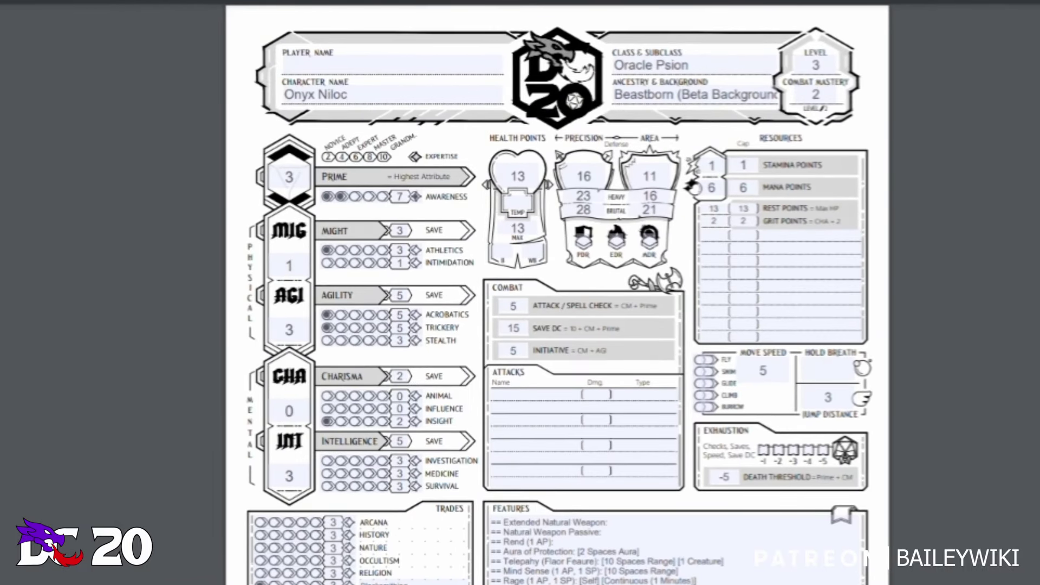
{"action": "scroll", "coordinate": [647, 564], "scroll_direction": "down", "scroll_amount": 3}
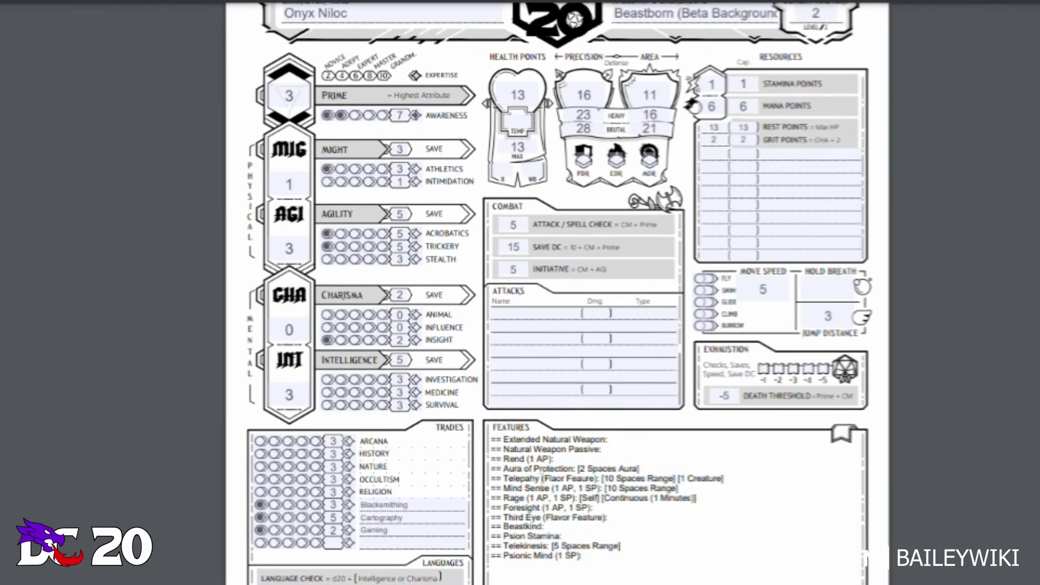
{"action": "scroll", "coordinate": [647, 564], "scroll_direction": "down", "scroll_amount": 6}
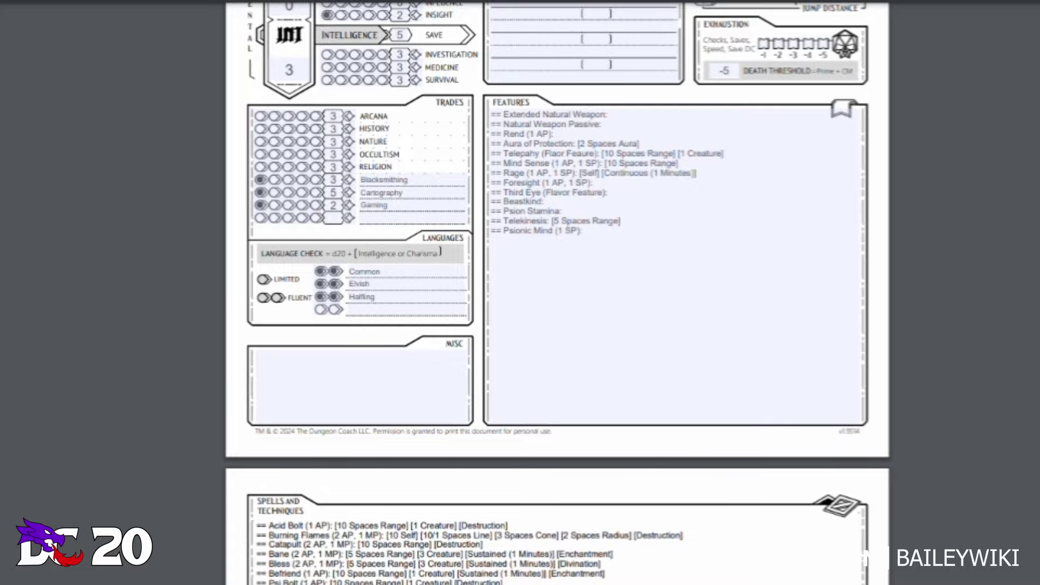
{"action": "left_click", "coordinate": [315, 524]}
{"action": "left_click_drag", "start_coordinate": [312, 525], "coordinate": [507, 525]}
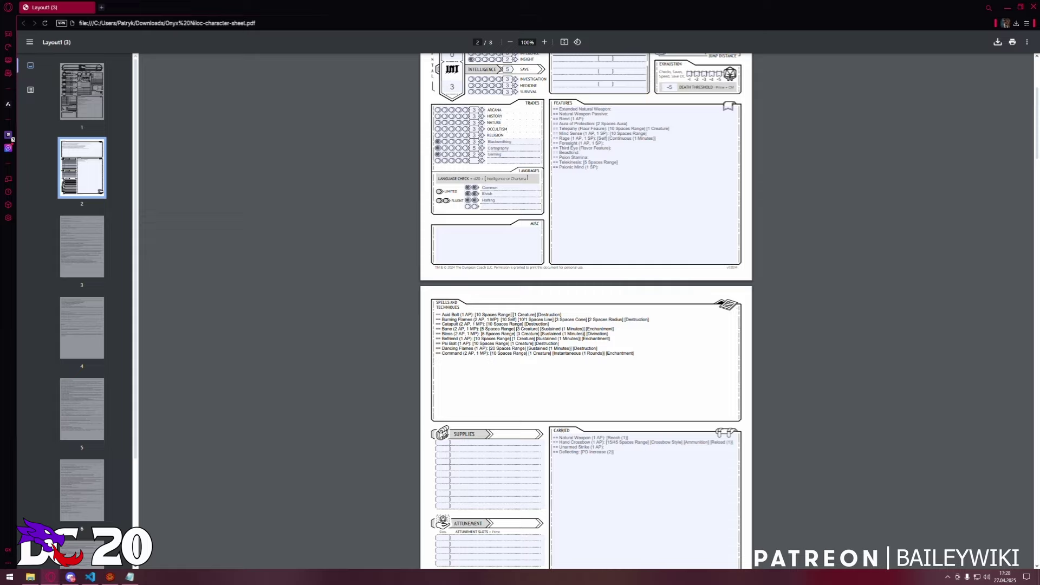
{"action": "left_click", "coordinate": [748, 337]}
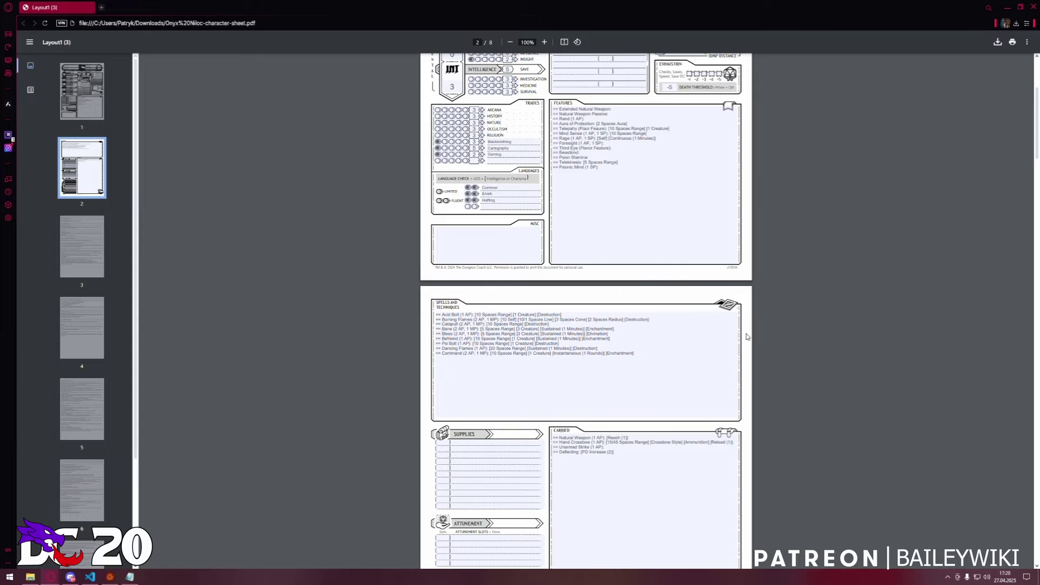
Look through the PDF's remaining pages of feature, spell and item descriptions, returning to the first page for another look.
{"action": "scroll", "coordinate": [651, 244], "scroll_direction": "up", "scroll_amount": 3}
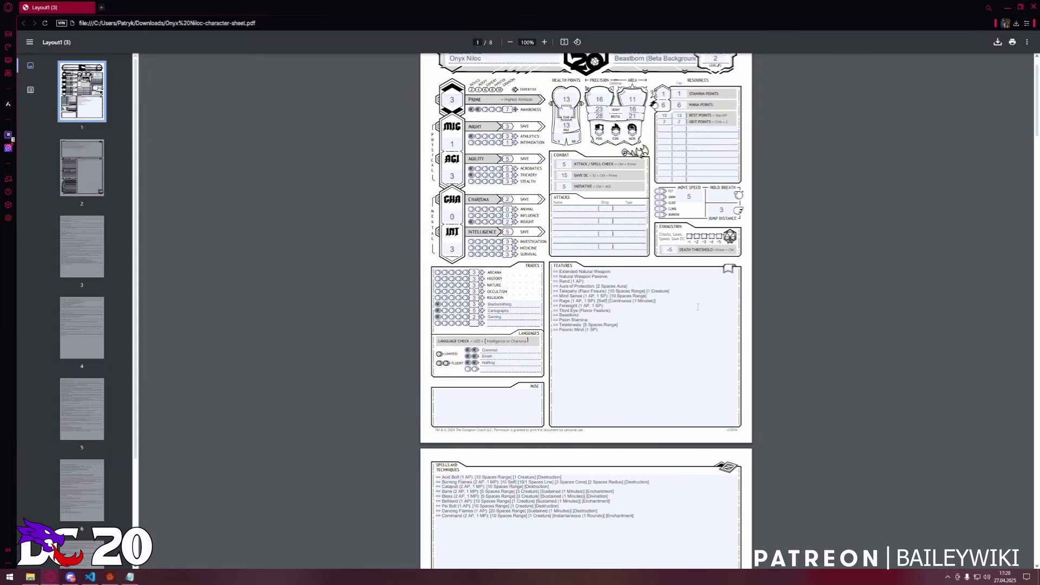
{"action": "scroll", "coordinate": [454, 248], "scroll_direction": "down", "scroll_amount": 5}
{"action": "scroll", "coordinate": [602, 239], "scroll_direction": "down", "scroll_amount": 10}
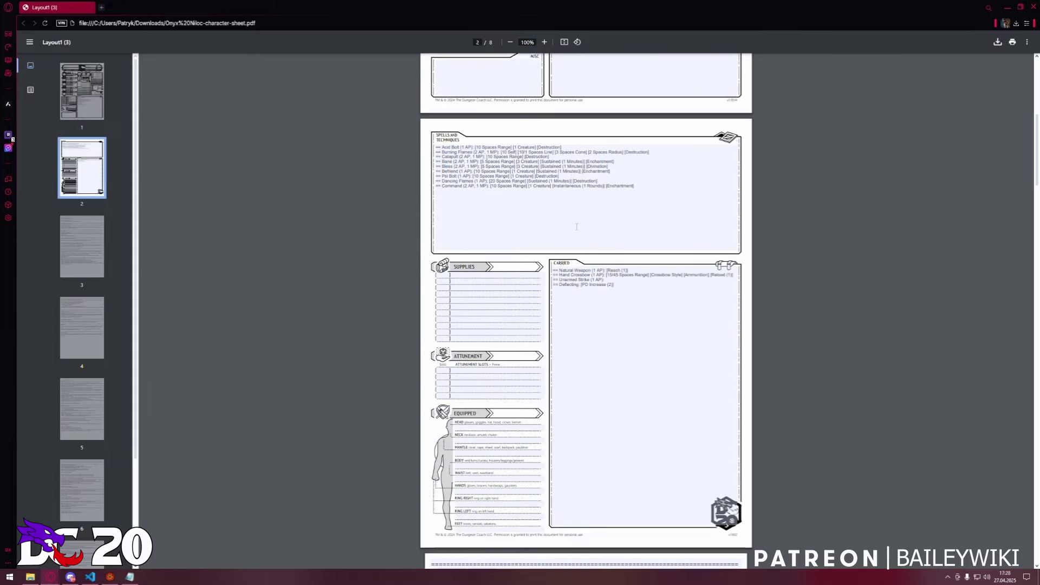
{"action": "scroll", "coordinate": [602, 238], "scroll_direction": "down", "scroll_amount": 10}
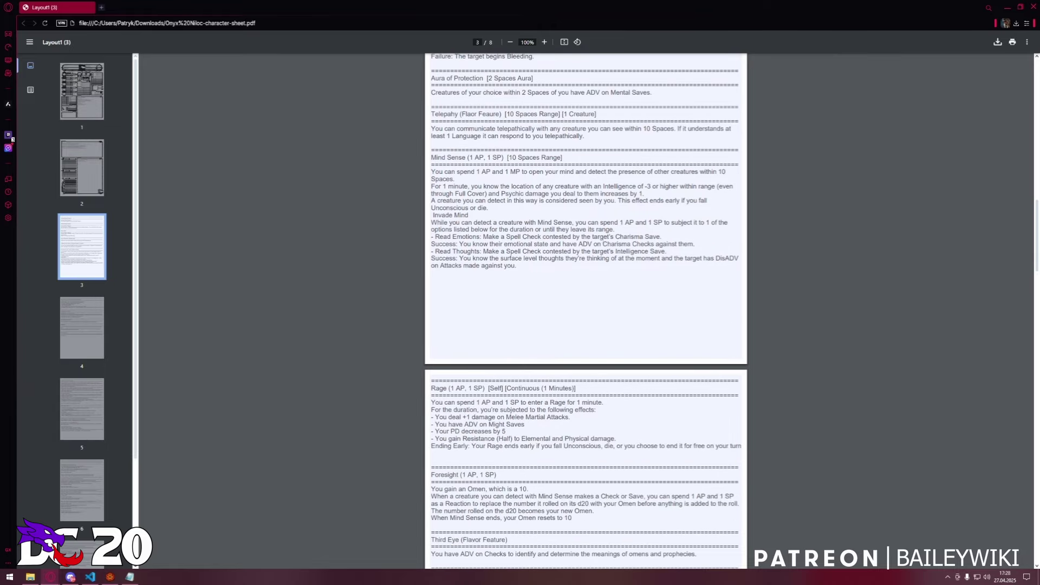
{"action": "scroll", "coordinate": [604, 241], "scroll_direction": "down", "scroll_amount": 7}
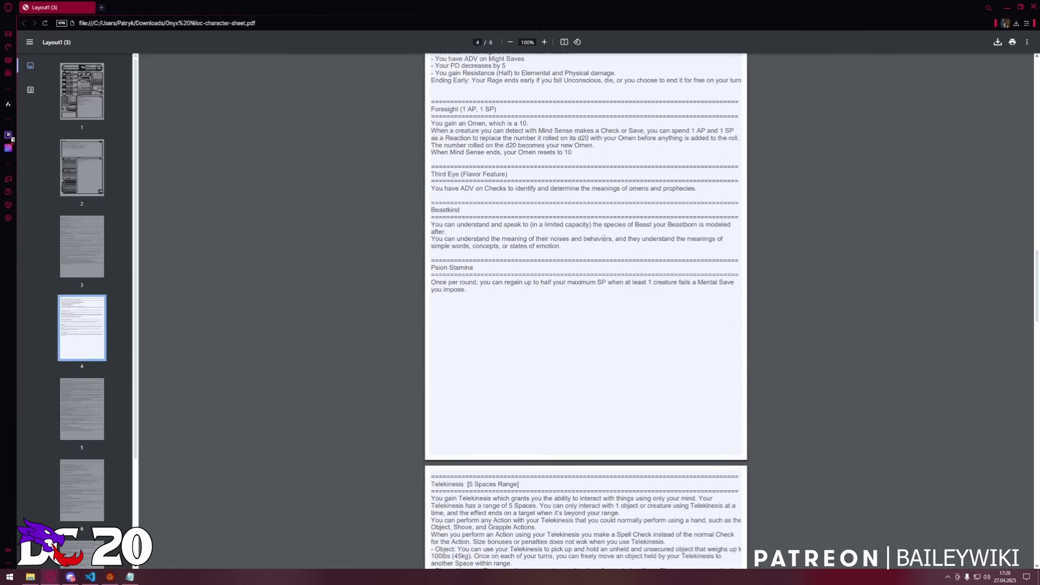
{"action": "scroll", "coordinate": [608, 244], "scroll_direction": "down", "scroll_amount": 1}
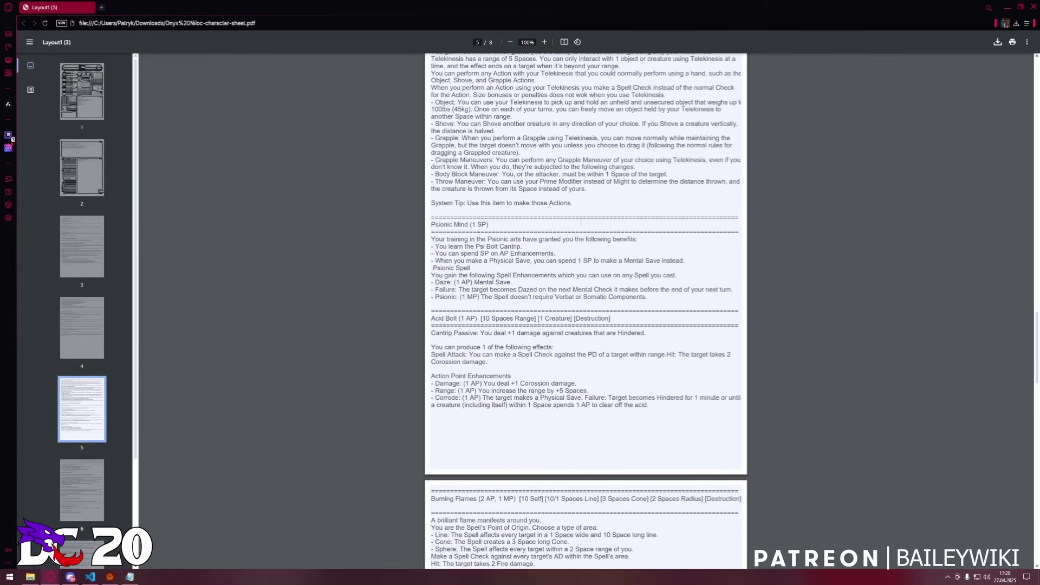
{"action": "scroll", "coordinate": [630, 216], "scroll_direction": "up", "scroll_amount": 2}
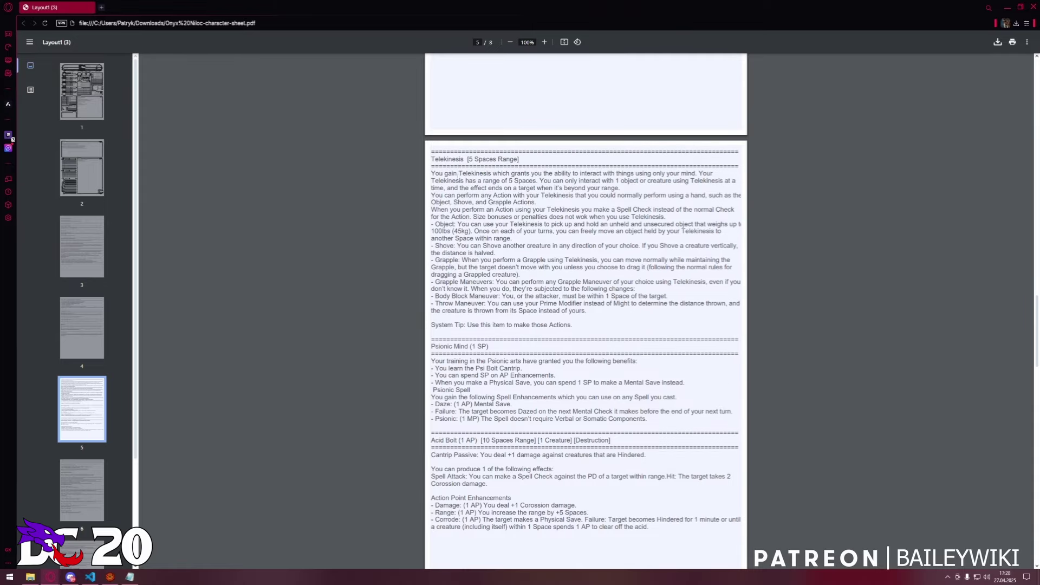
{"action": "scroll", "coordinate": [585, 311], "scroll_direction": "down", "scroll_amount": 15}
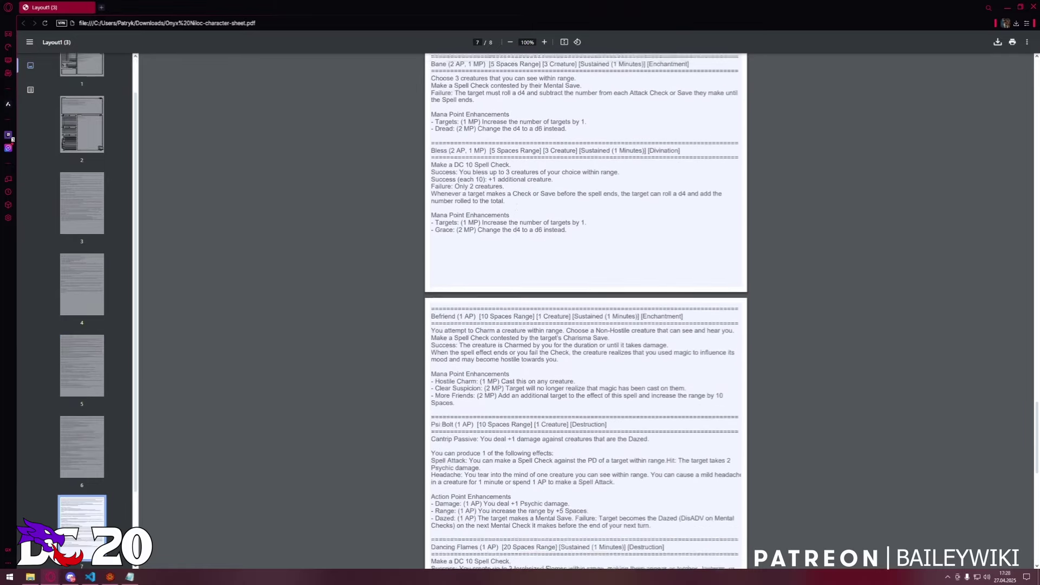
{"action": "scroll", "coordinate": [585, 311], "scroll_direction": "down", "scroll_amount": 14}
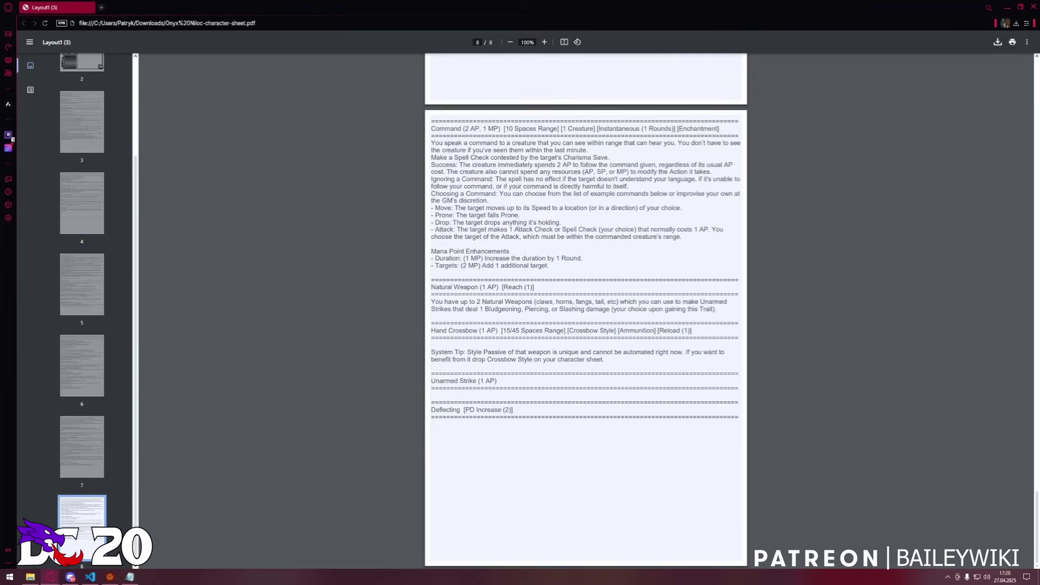
{"action": "scroll", "coordinate": [834, 287], "scroll_direction": "up", "scroll_amount": 8}
{"action": "scroll", "coordinate": [689, 276], "scroll_direction": "up", "scroll_amount": 3}
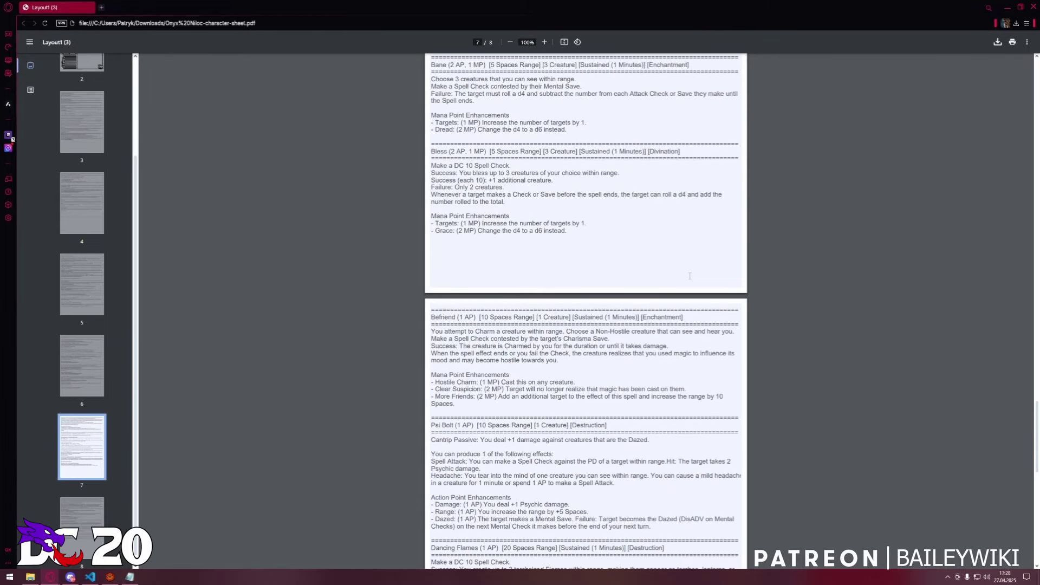
{"action": "scroll", "coordinate": [689, 276], "scroll_direction": "up", "scroll_amount": 4}
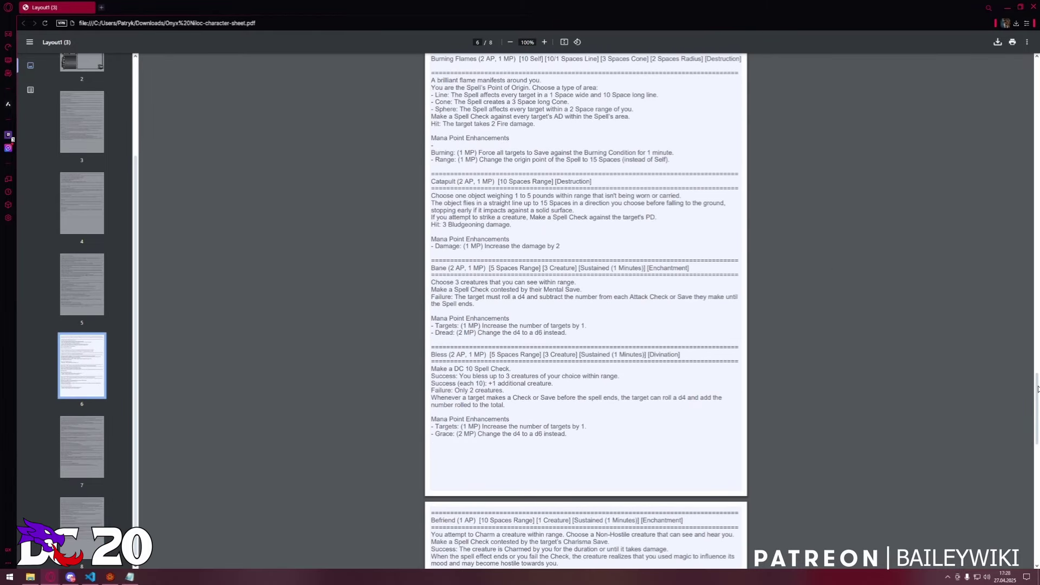
{"action": "mouse_move", "coordinate": [1037, 389]}
{"action": "left_mouse_down"}
{"action": "mouse_move", "coordinate": [1018, 318]}
{"action": "mouse_move", "coordinate": [1018, 152]}
{"action": "mouse_move", "coordinate": [874, 119]}
{"action": "left_mouse_up"}
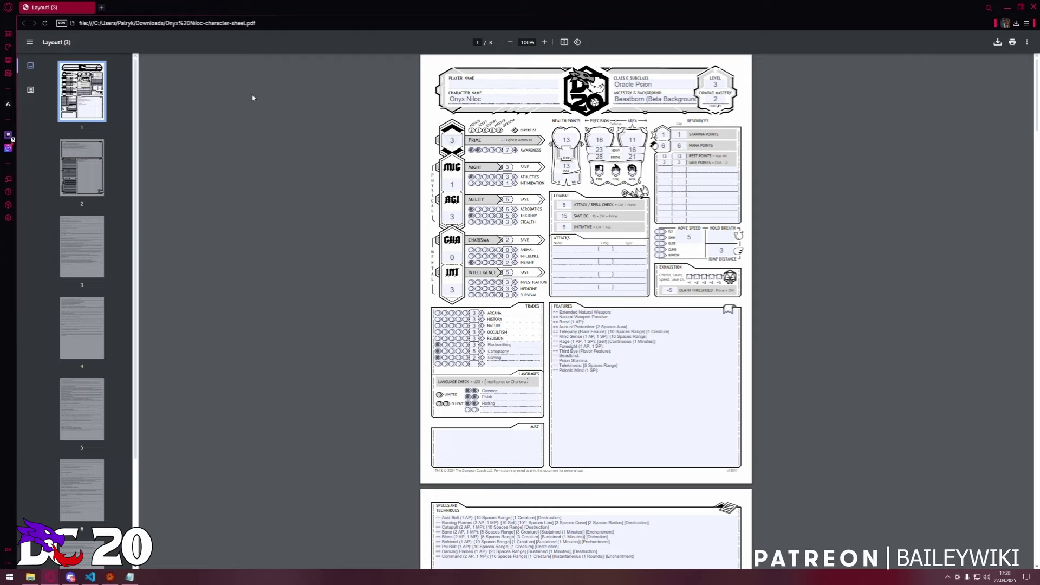
{"action": "scroll", "coordinate": [250, 99], "scroll_direction": "down", "scroll_amount": 15}
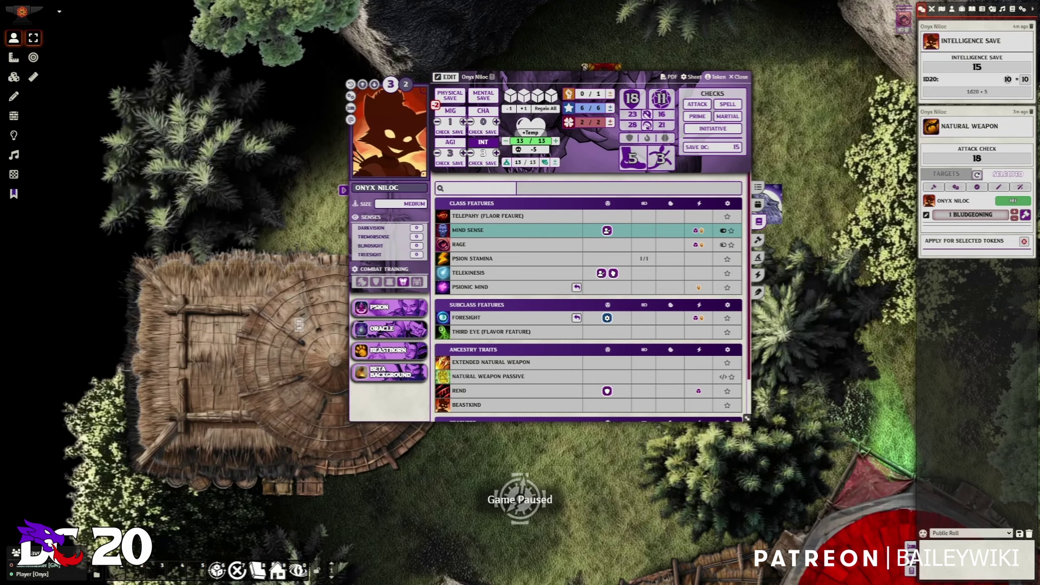
Start the Character Creation Wizard from the actors list and set Might to 3, Agility to 1 and Charisma to 2.
{"action": "left_click", "coordinate": [952, 9]}
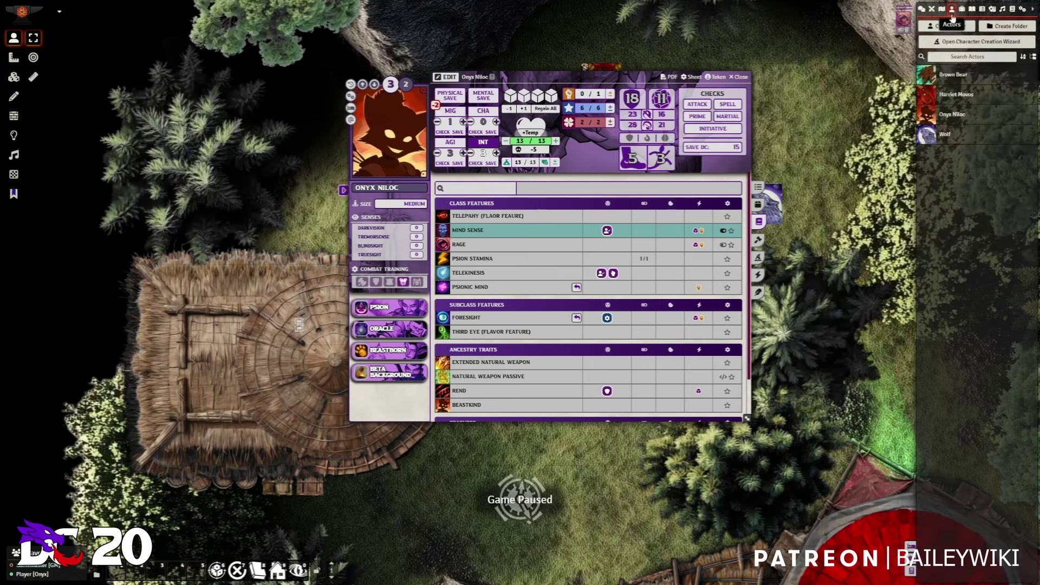
{"action": "left_click", "coordinate": [965, 42]}
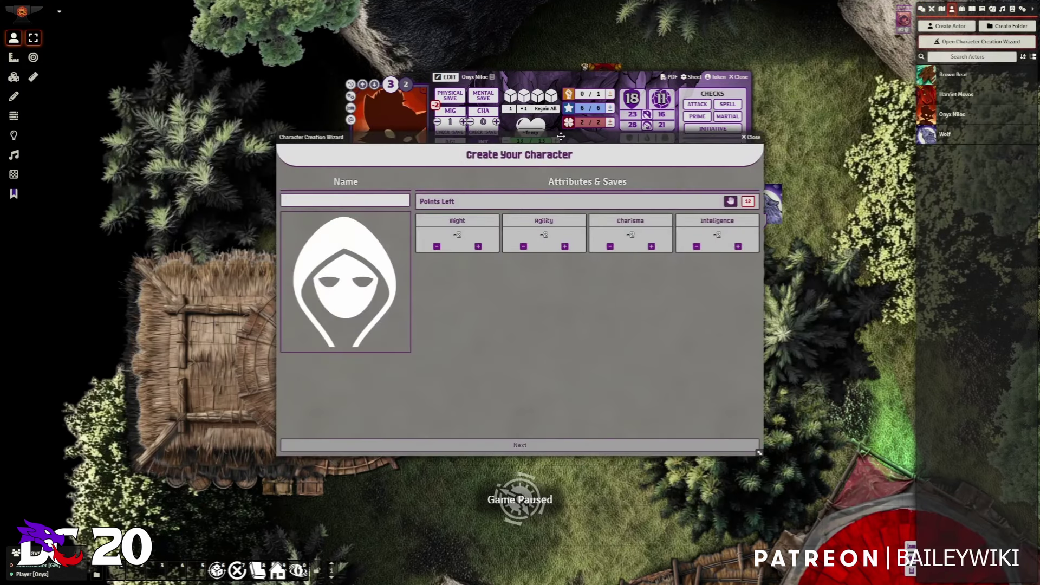
{"action": "left_click_drag", "start_coordinate": [561, 136], "coordinate": [535, 72]}
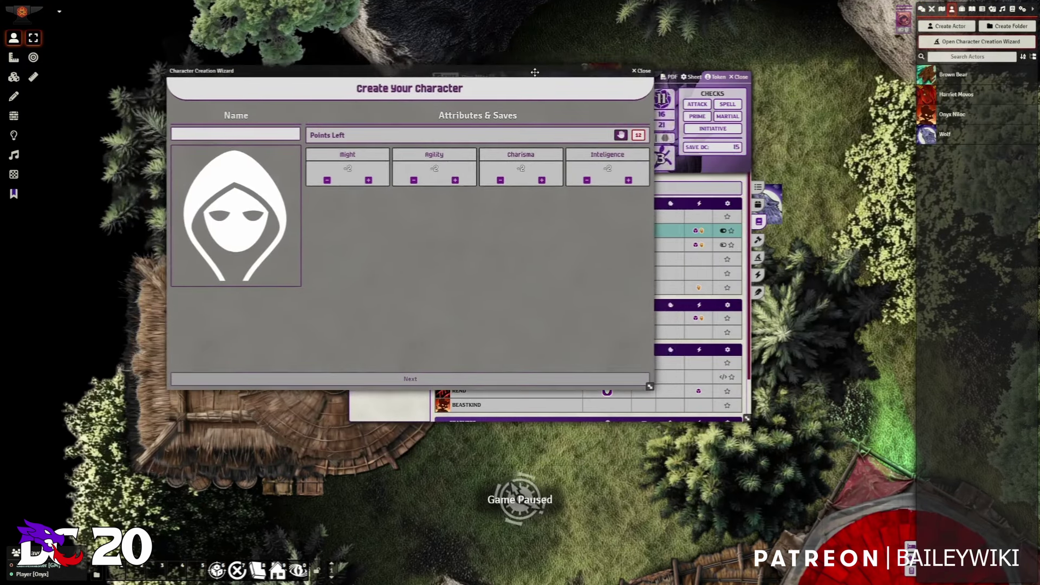
{"action": "left_click", "coordinate": [369, 180]}
{"action": "left_click", "coordinate": [368, 180]}
{"action": "left_click", "coordinate": [368, 180]}
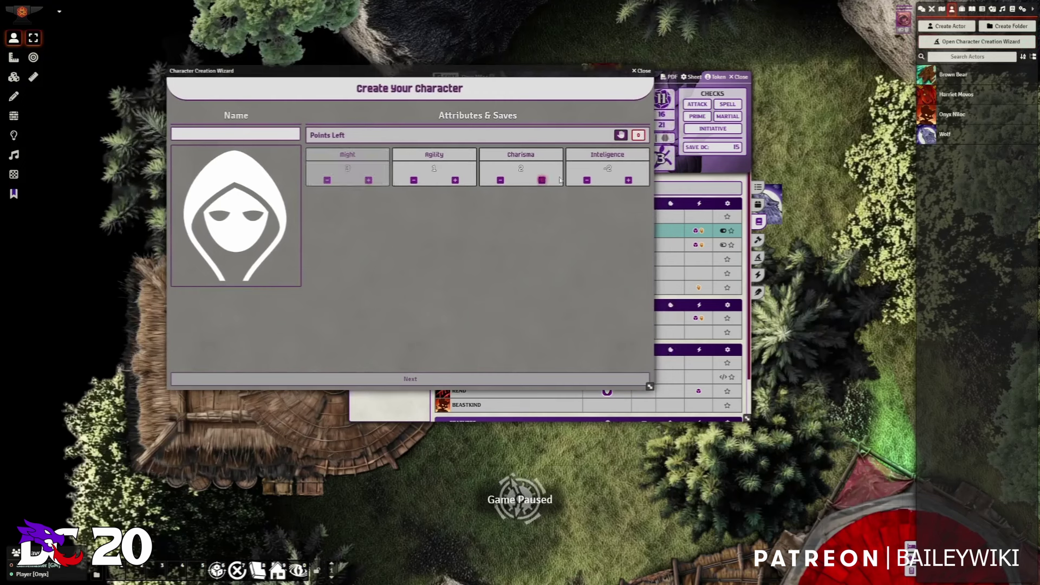
Name the new character SADASDADS and continue to the ancestry selection.
{"action": "left_click", "coordinate": [246, 136]}
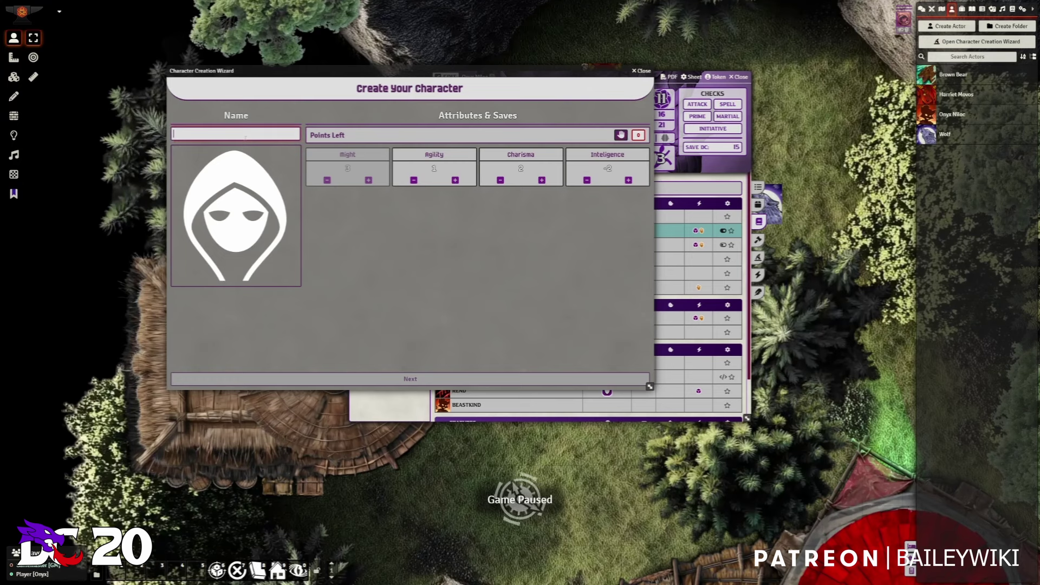
{"action": "type", "text": "SADASDADS"}
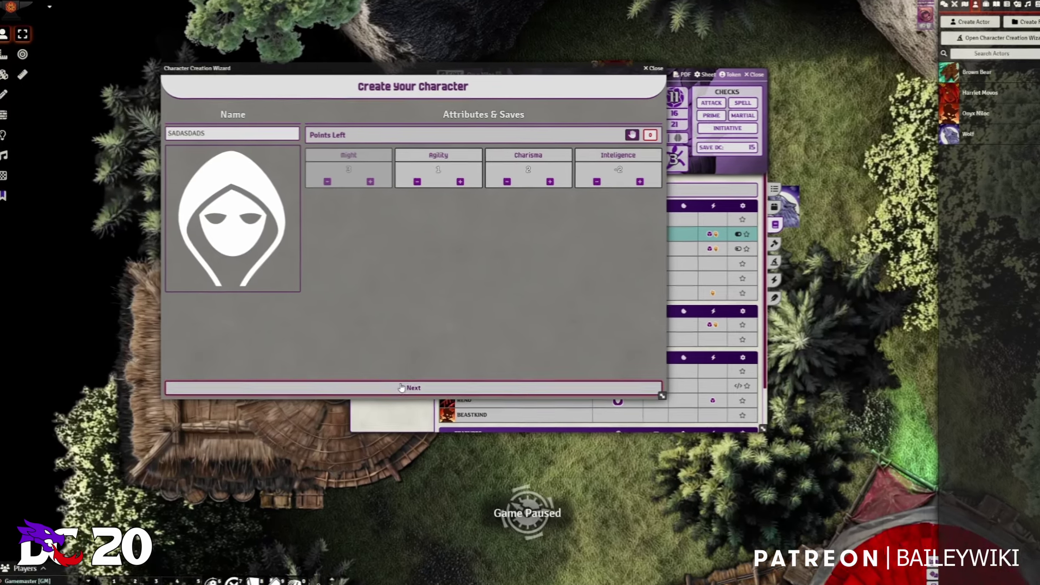
{"action": "left_click", "coordinate": [401, 387]}
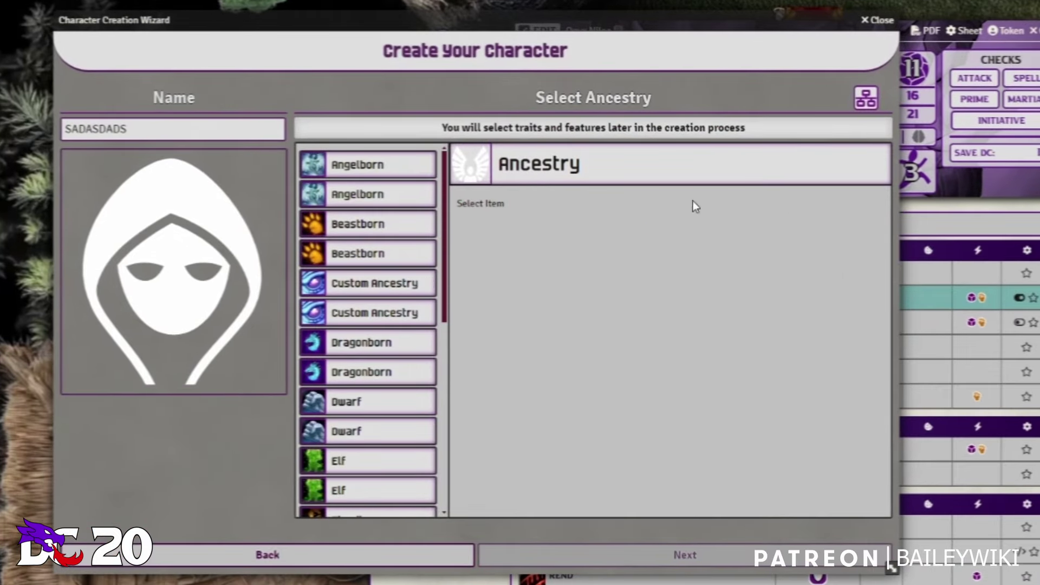
Browse the ancestries offered for the new character, from Angelborn to Psyborn.
{"action": "scroll", "coordinate": [355, 362], "scroll_direction": "down", "scroll_amount": 8}
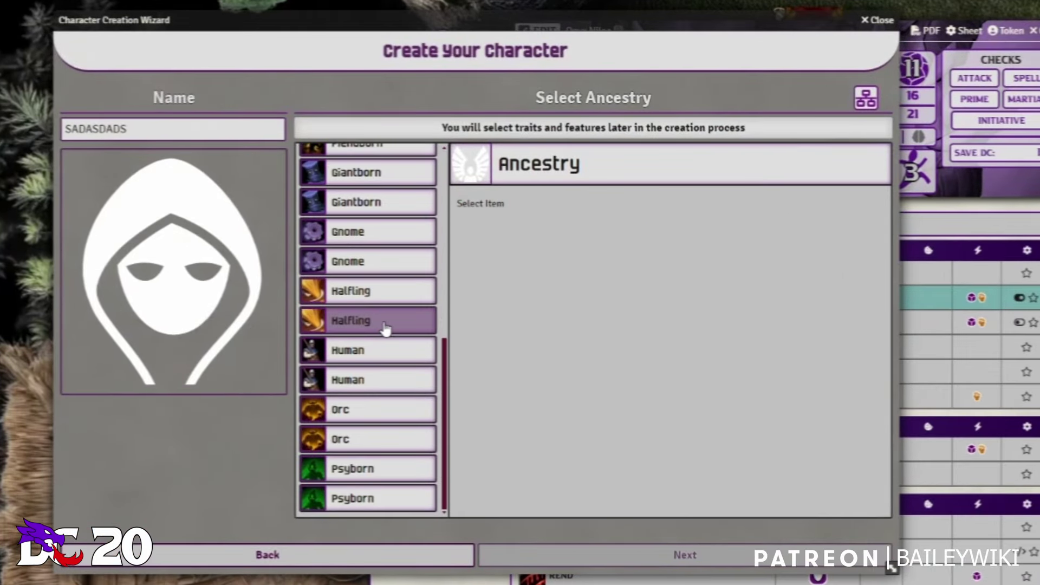
{"action": "scroll", "coordinate": [389, 306], "scroll_direction": "up", "scroll_amount": 8}
{"action": "scroll", "coordinate": [379, 228], "scroll_direction": "down", "scroll_amount": 8}
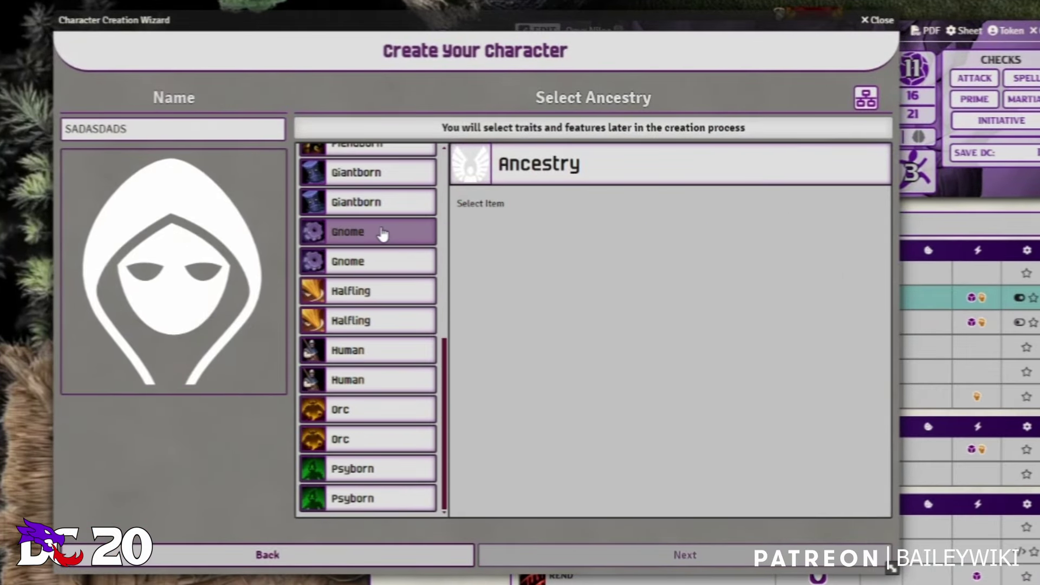
{"action": "scroll", "coordinate": [390, 257], "scroll_direction": "up", "scroll_amount": 3}
{"action": "scroll", "coordinate": [385, 255], "scroll_direction": "down", "scroll_amount": 3}
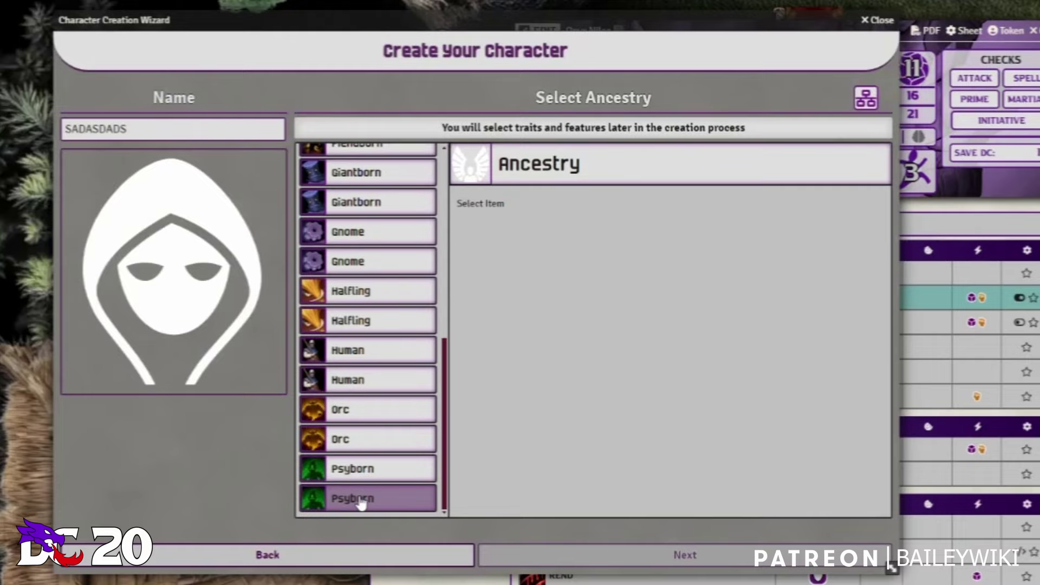
Select the Psyborn ancestry and examine its default and expanded traits, including the full Psionic Leap description.
{"action": "left_click", "coordinate": [360, 470]}
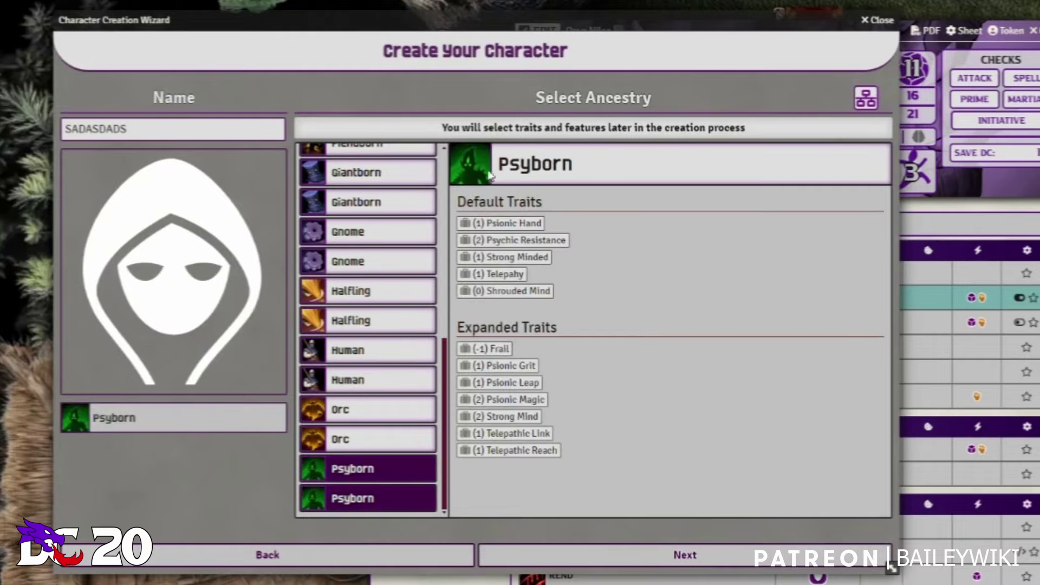
{"action": "mouse_move", "coordinate": [493, 252]}
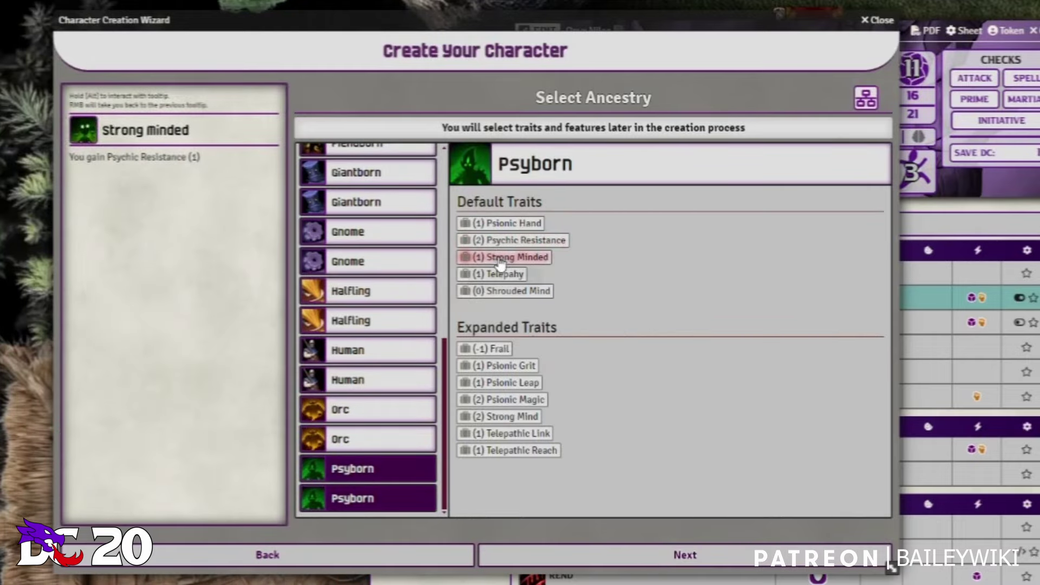
{"action": "mouse_move", "coordinate": [498, 277]}
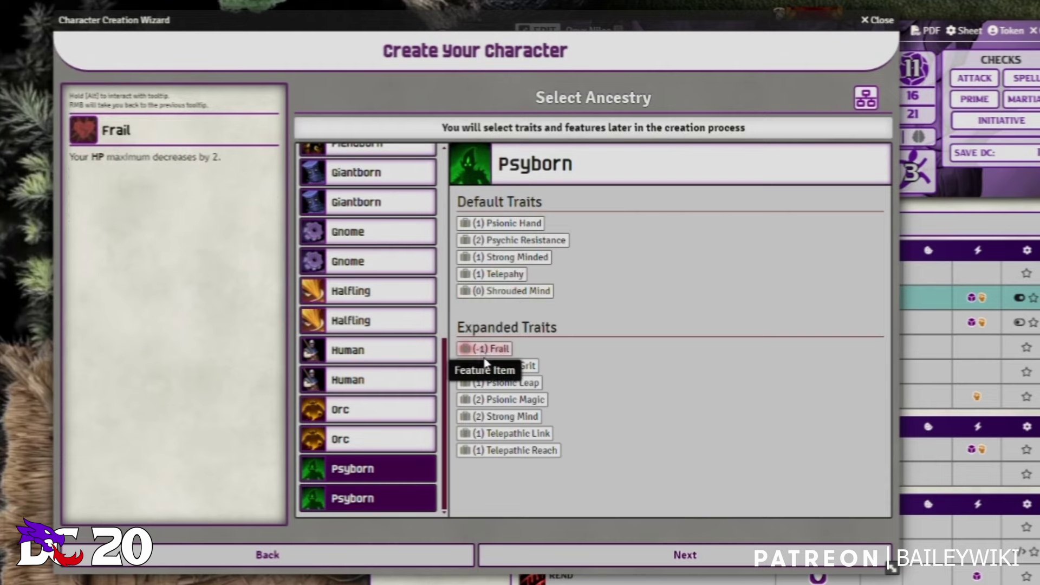
{"action": "mouse_move", "coordinate": [496, 394]}
{"action": "mouse_move", "coordinate": [498, 425]}
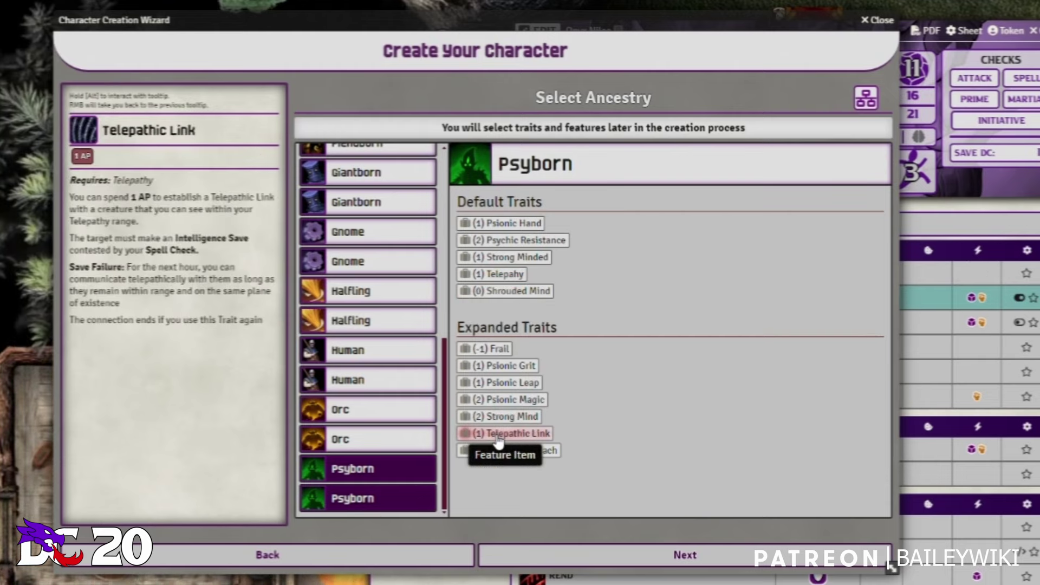
{"action": "left_click", "coordinate": [497, 383]}
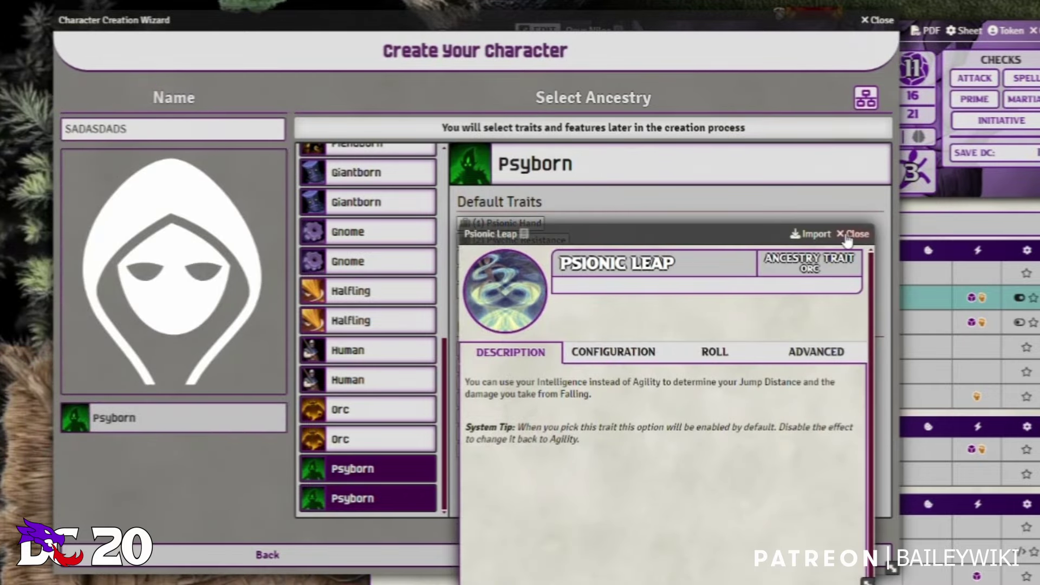
{"action": "left_click", "coordinate": [847, 235]}
{"action": "mouse_move", "coordinate": [515, 242]}
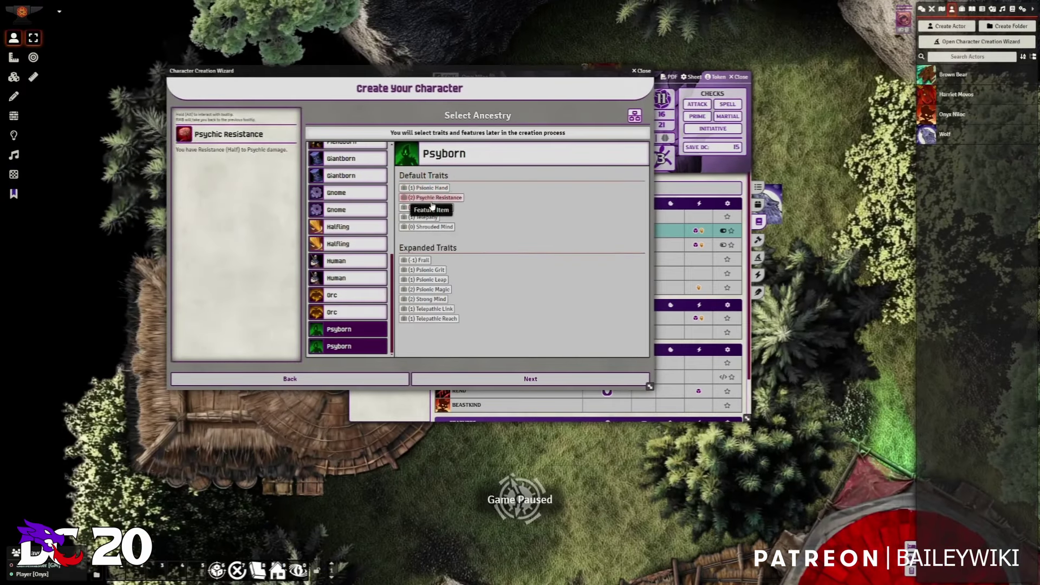
{"action": "mouse_move", "coordinate": [428, 233]}
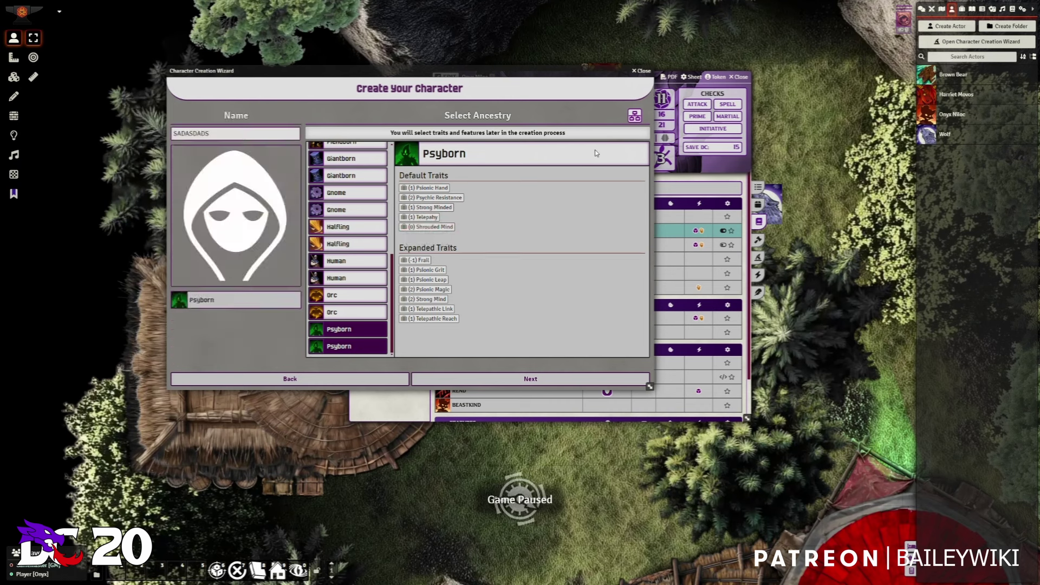
Create a mixed ancestry from Psyborn and Elf, choose Psyborn / Elf for the character and continue to the background selection.
{"action": "left_click", "coordinate": [636, 117]}
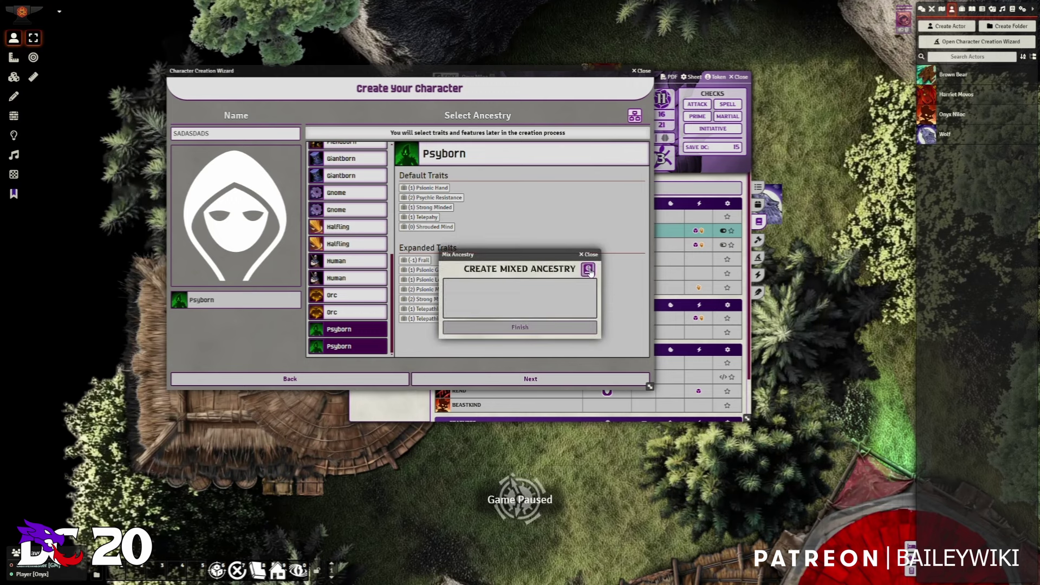
{"action": "left_click_drag", "start_coordinate": [548, 253], "coordinate": [608, 171]}
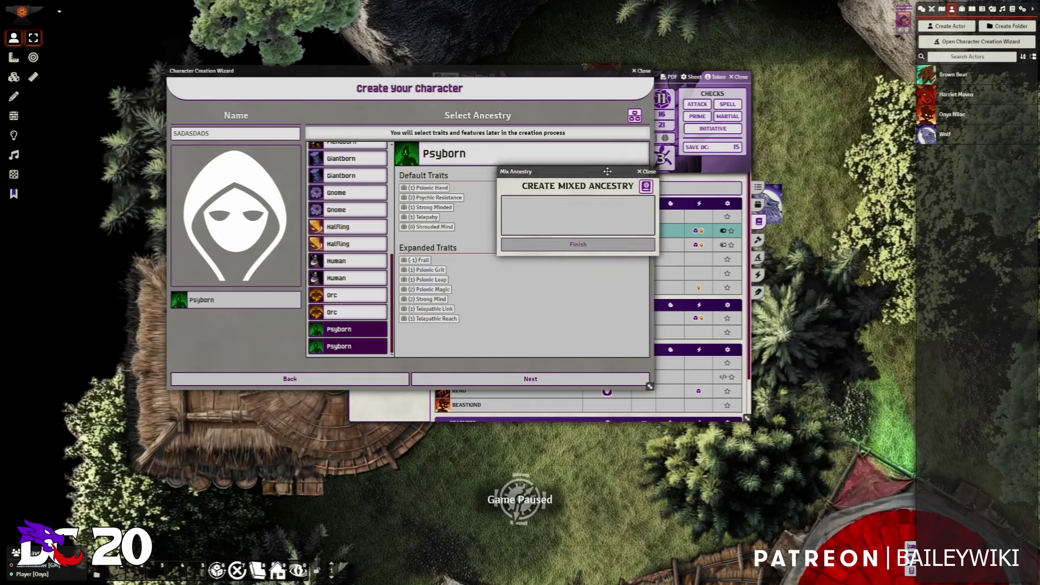
{"action": "left_click", "coordinate": [643, 188]}
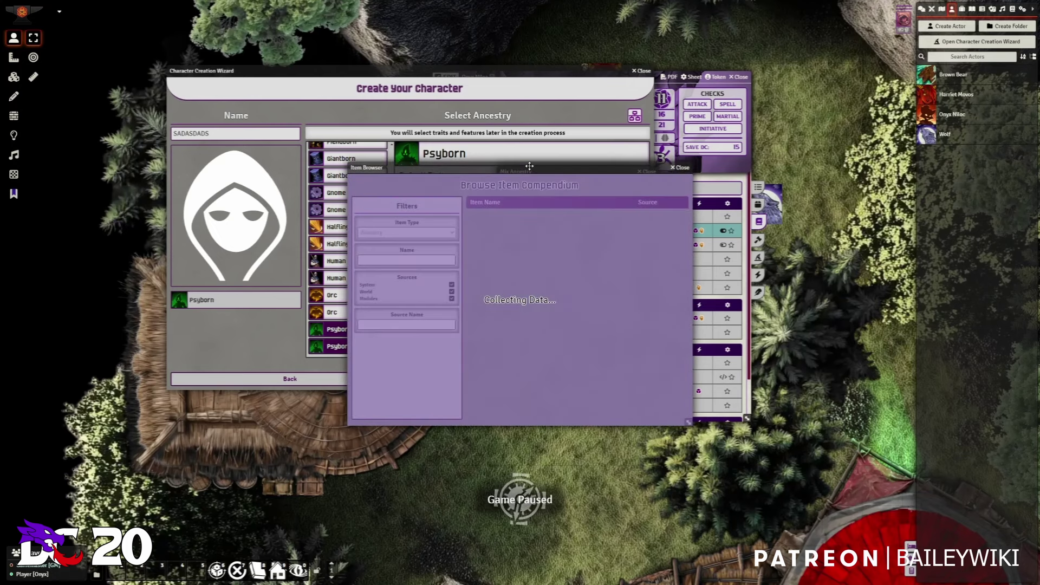
{"action": "left_click_drag", "start_coordinate": [460, 160], "coordinate": [753, 146]}
{"action": "left_click_drag", "start_coordinate": [574, 170], "coordinate": [495, 176]}
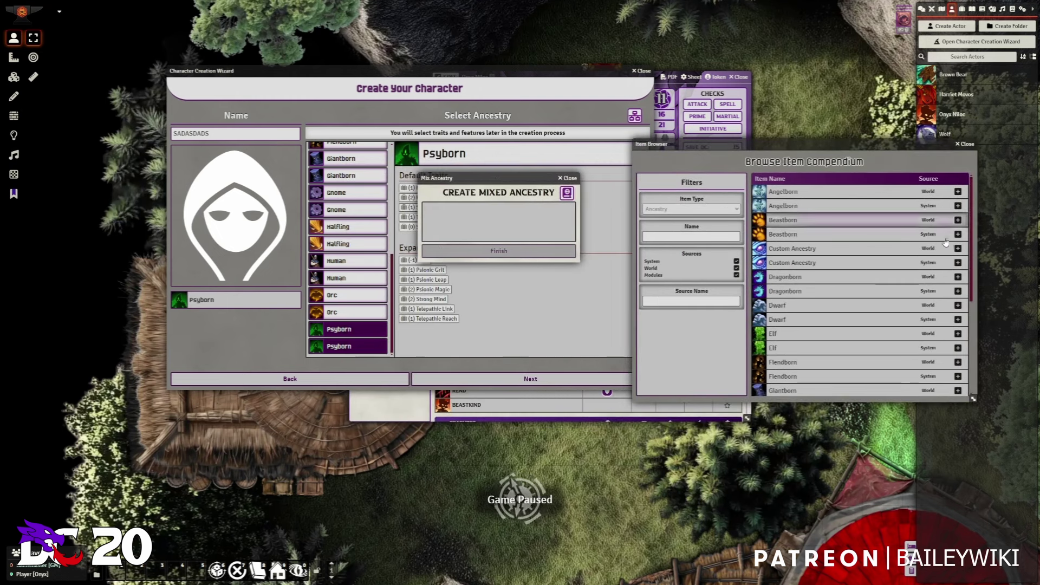
{"action": "scroll", "coordinate": [953, 352], "scroll_direction": "down", "scroll_amount": 5}
{"action": "left_click", "coordinate": [957, 371]}
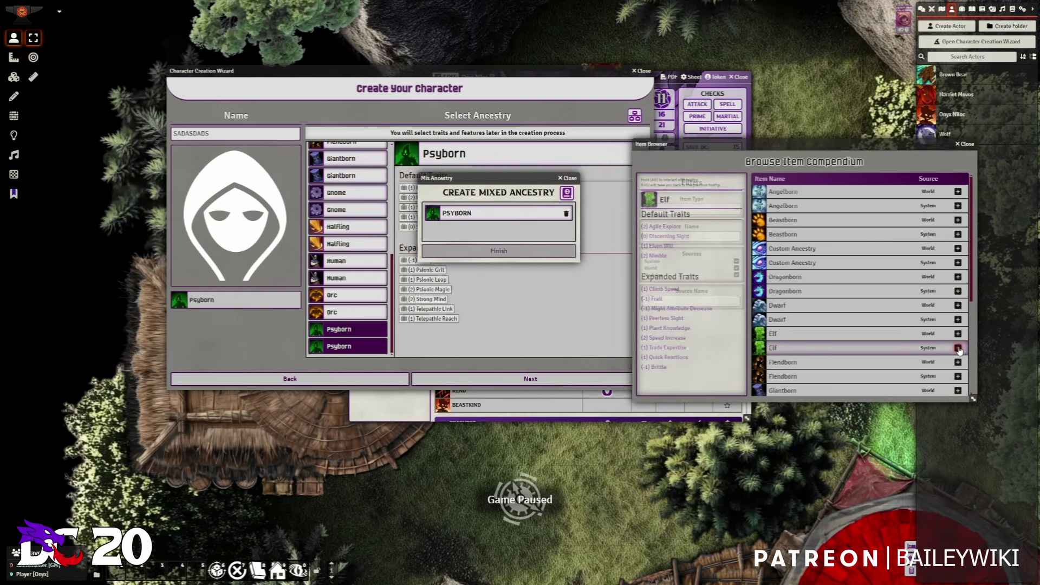
{"action": "left_click", "coordinate": [958, 333]}
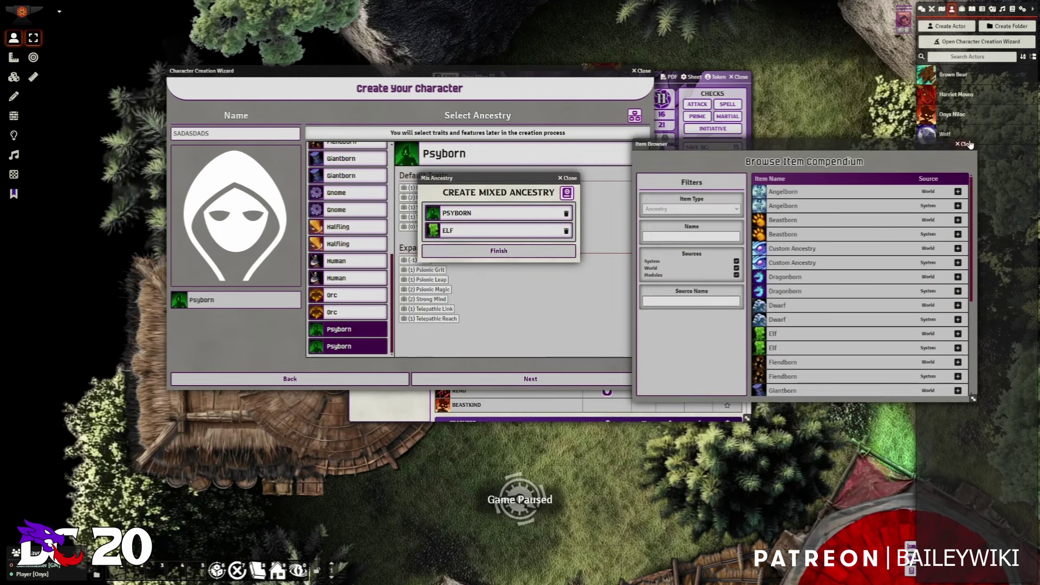
{"action": "left_click", "coordinate": [966, 143]}
{"action": "left_click", "coordinate": [498, 250]}
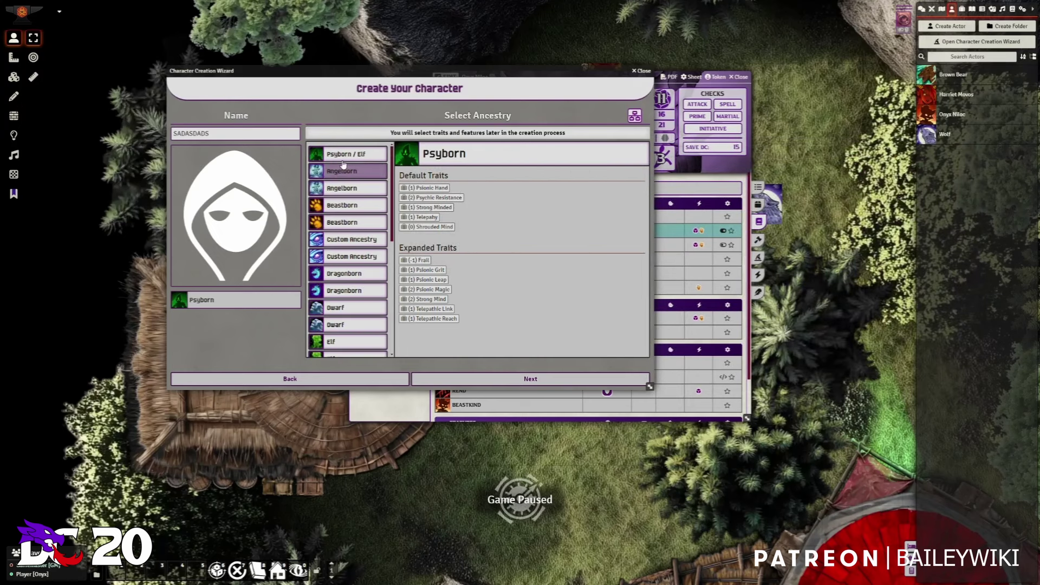
{"action": "left_click", "coordinate": [544, 379]}
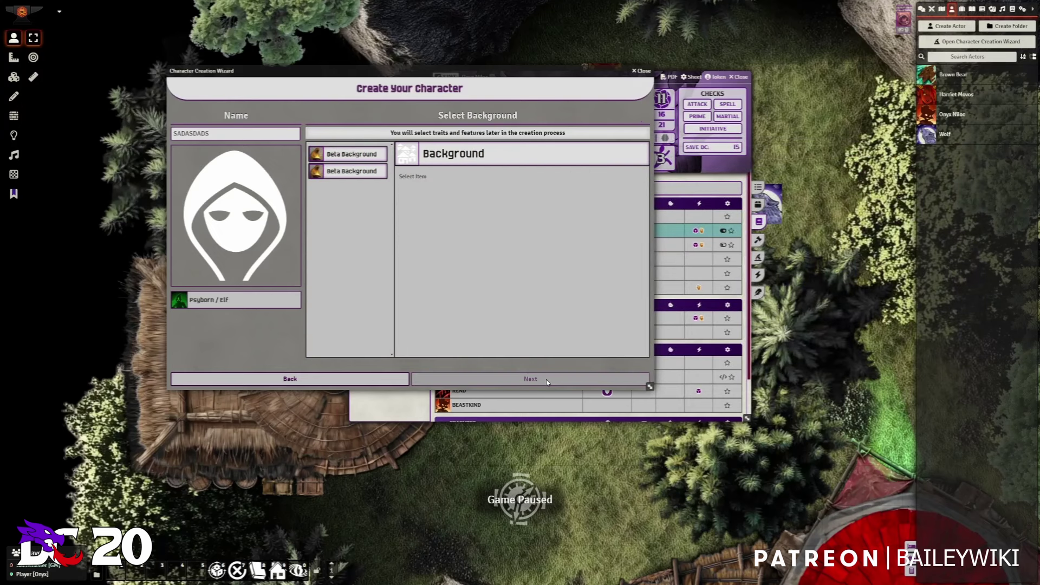
Choose Beta Background and the Rogue class for the character, continuing to the starting equipment.
{"action": "left_click", "coordinate": [341, 171]}
{"action": "left_click", "coordinate": [531, 378]}
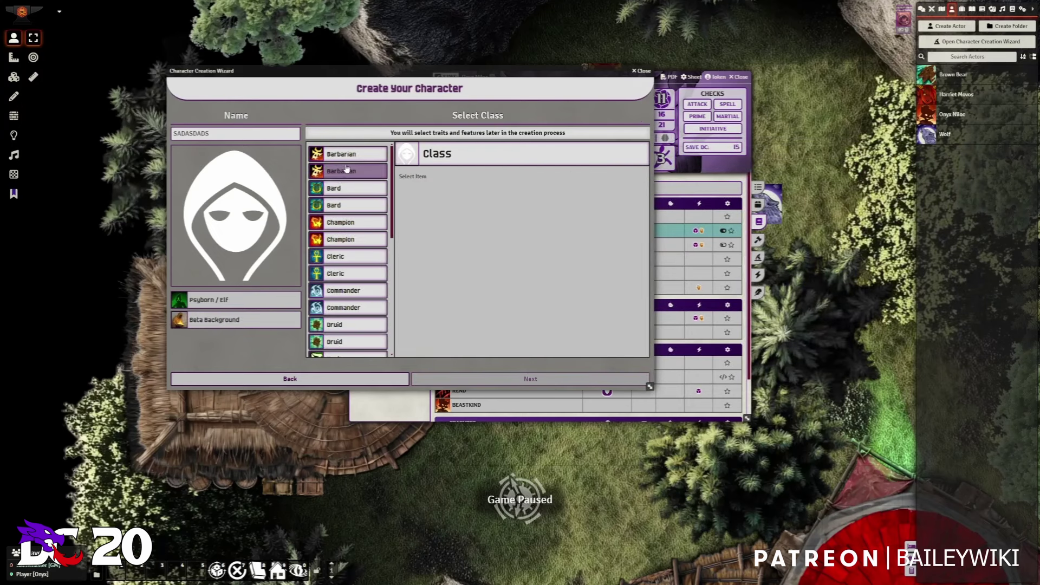
{"action": "scroll", "coordinate": [352, 244], "scroll_direction": "down", "scroll_amount": 10}
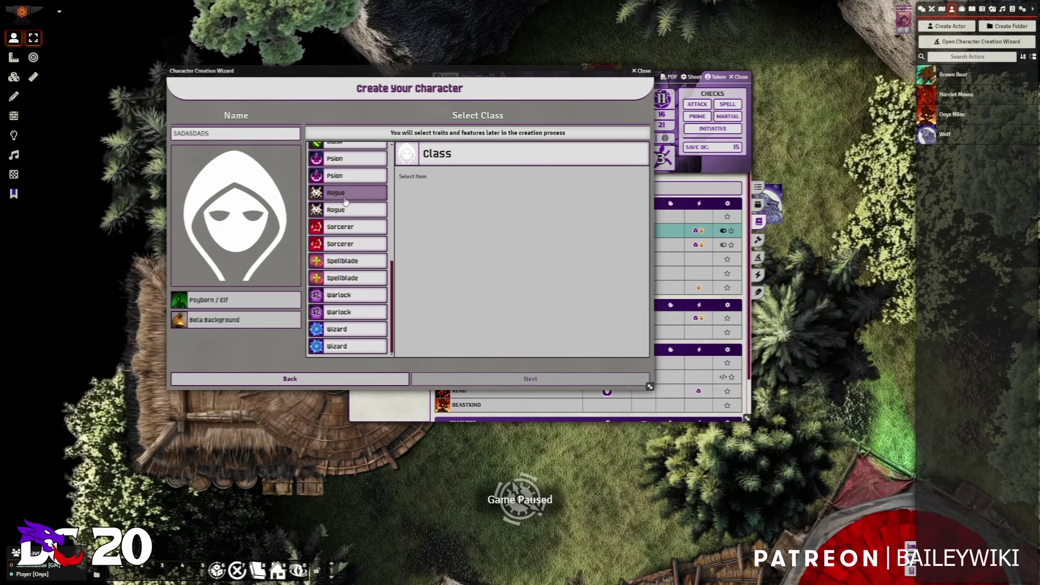
{"action": "left_click", "coordinate": [340, 193]}
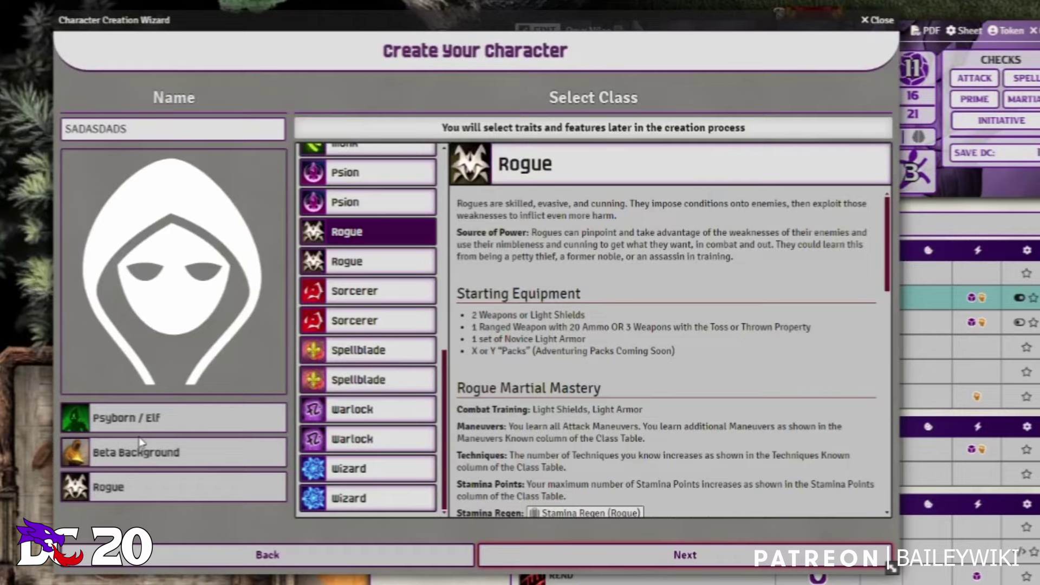
{"action": "left_click", "coordinate": [687, 556]}
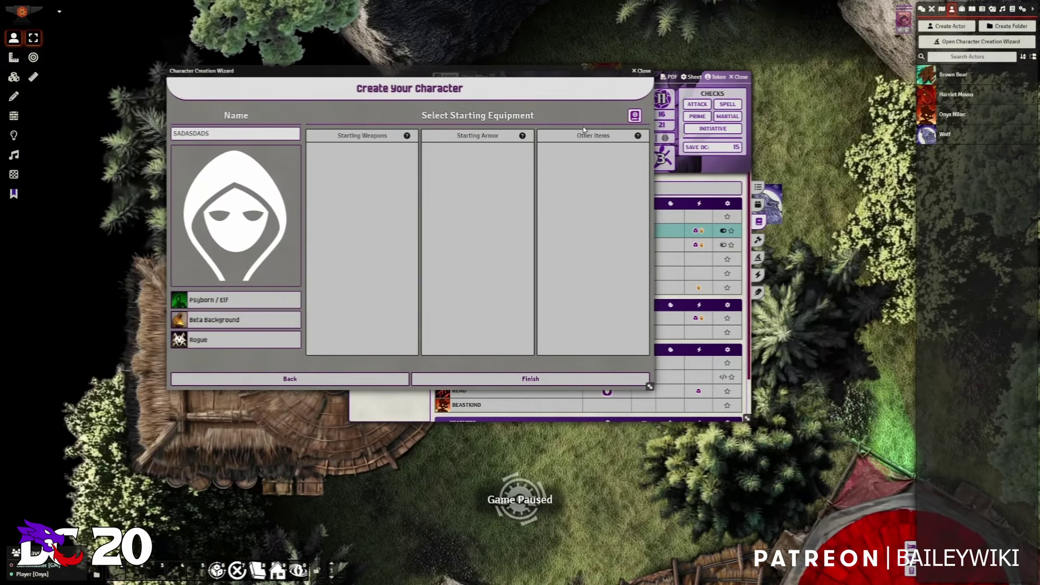
Add a Bastard Sword and Defensive armor from the item compendium as starting equipment and finish creating the character.
{"action": "left_click", "coordinate": [634, 116]}
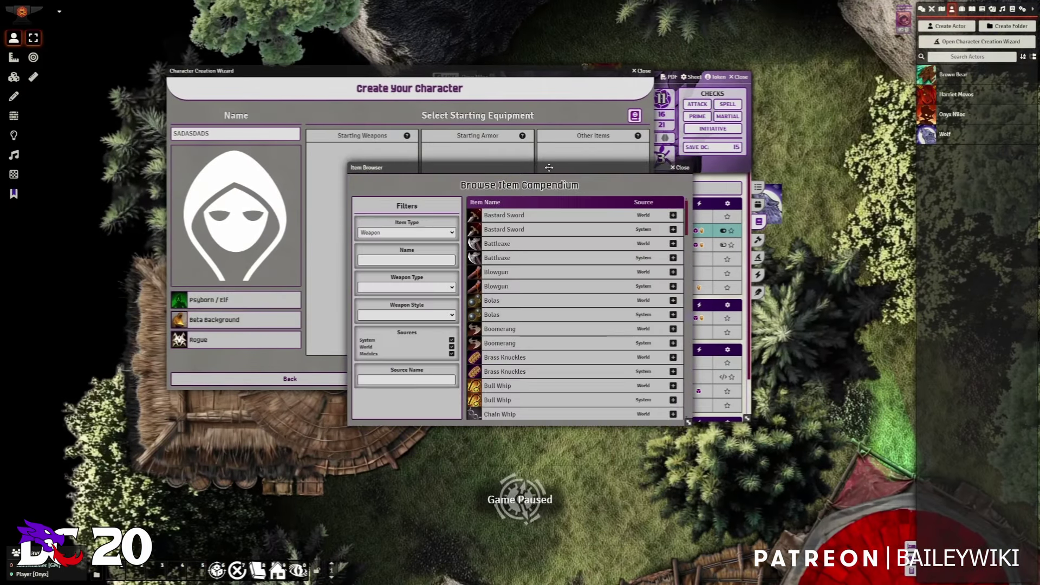
{"action": "left_click_drag", "start_coordinate": [608, 161], "coordinate": [919, 74]}
{"action": "left_click", "coordinate": [985, 121]}
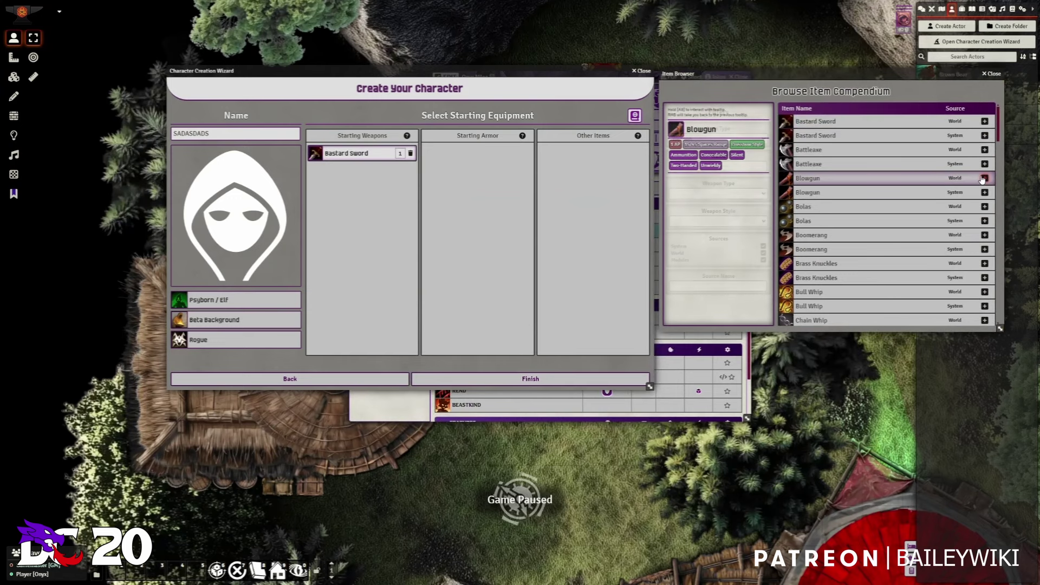
{"action": "left_click", "coordinate": [718, 139]}
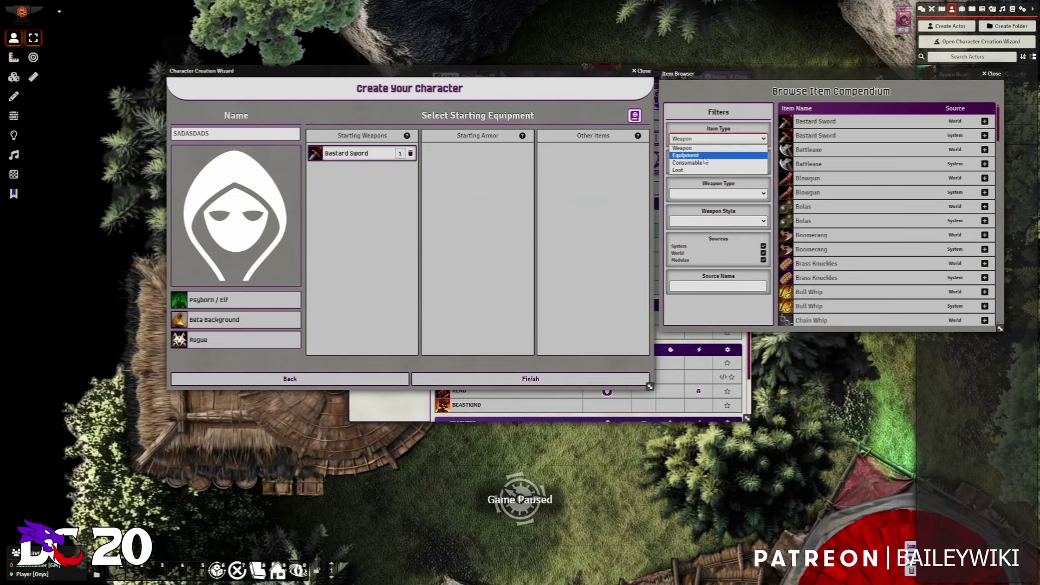
{"action": "left_click", "coordinate": [704, 154]}
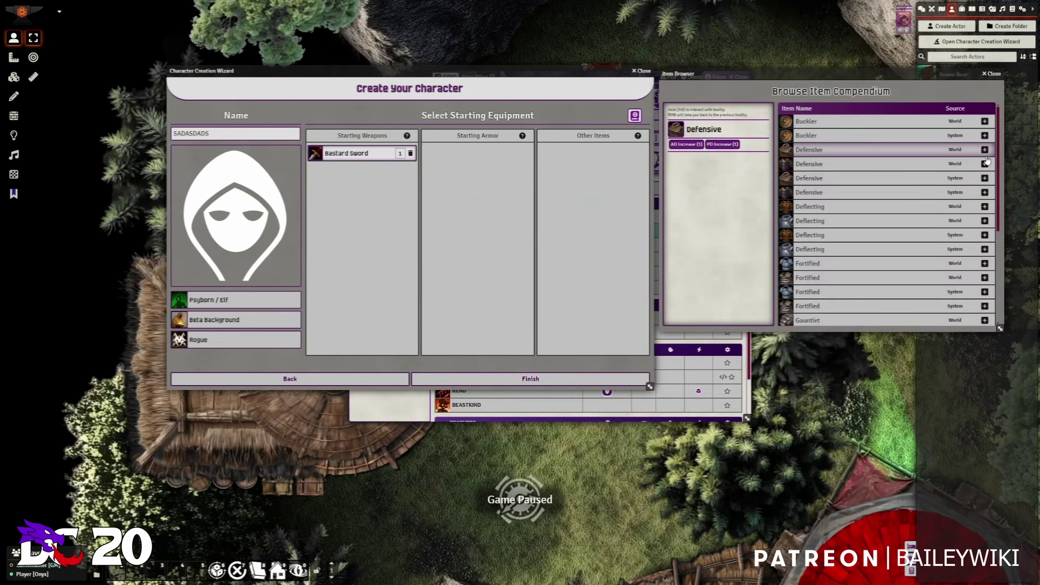
{"action": "left_click", "coordinate": [984, 149]}
{"action": "left_click", "coordinate": [992, 74]}
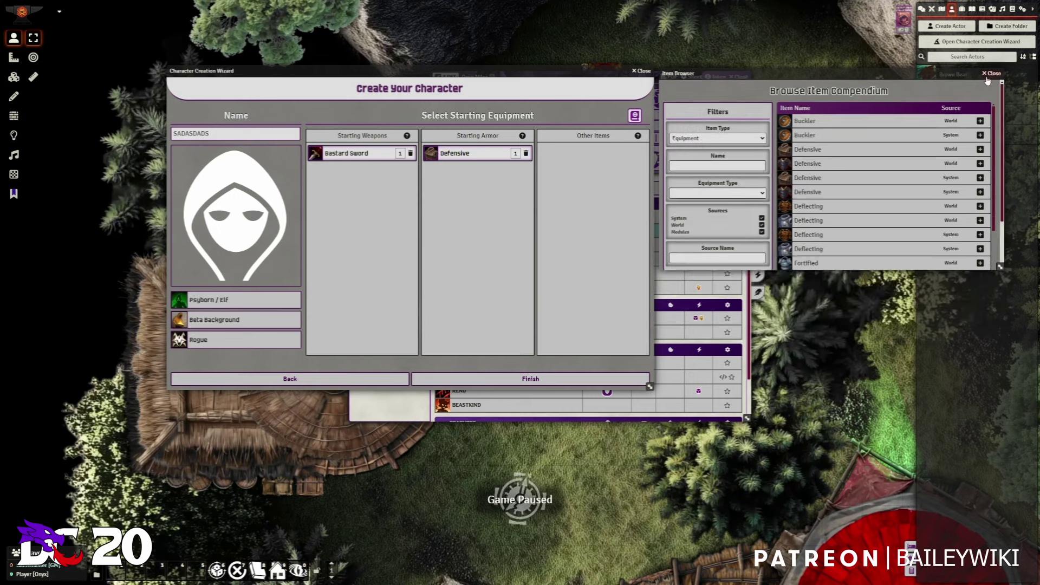
{"action": "left_click", "coordinate": [473, 379]}
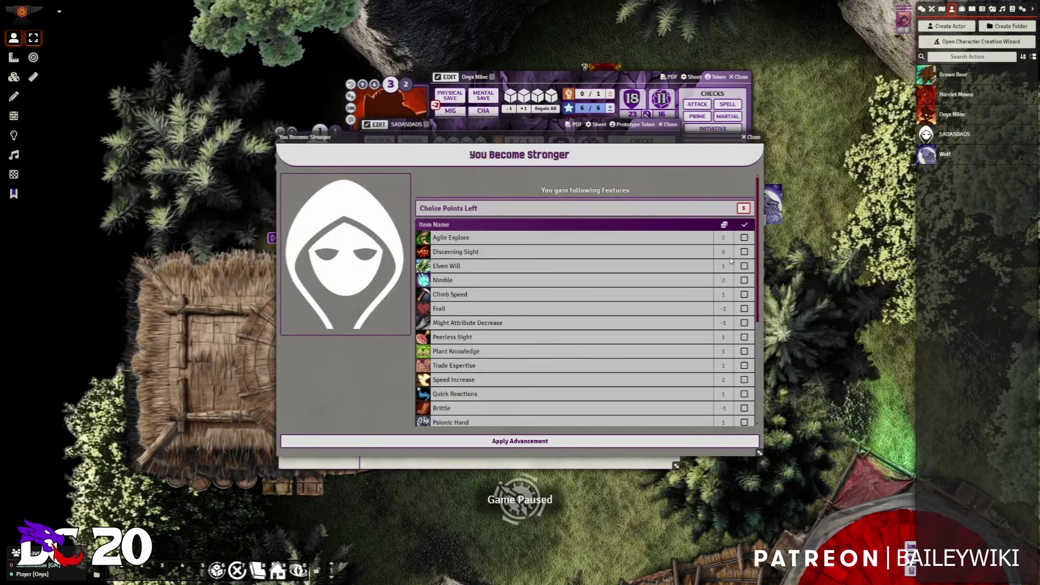
Spend the ancestry choice points on Psionic Magic, Agile Explore and Climb Speed, and apply the advancement.
{"action": "scroll", "coordinate": [620, 315], "scroll_direction": "down", "scroll_amount": 2}
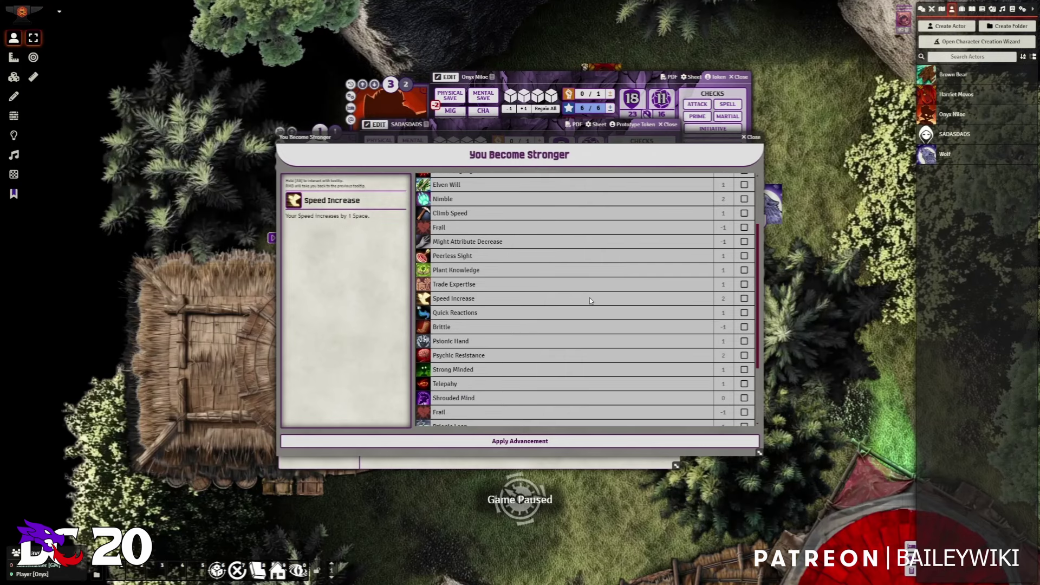
{"action": "scroll", "coordinate": [550, 290], "scroll_direction": "down", "scroll_amount": 2}
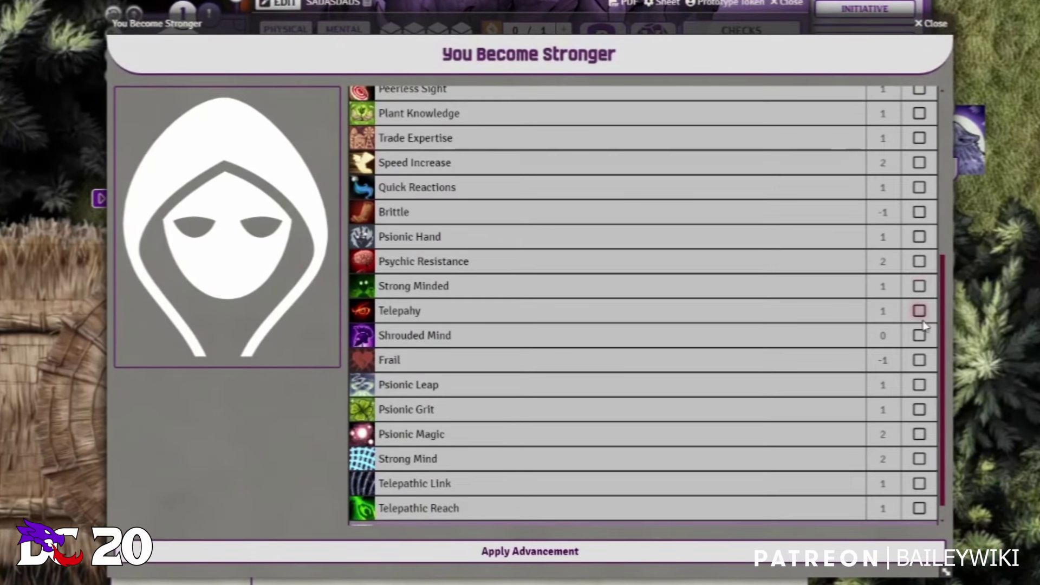
{"action": "left_click", "coordinate": [919, 434]}
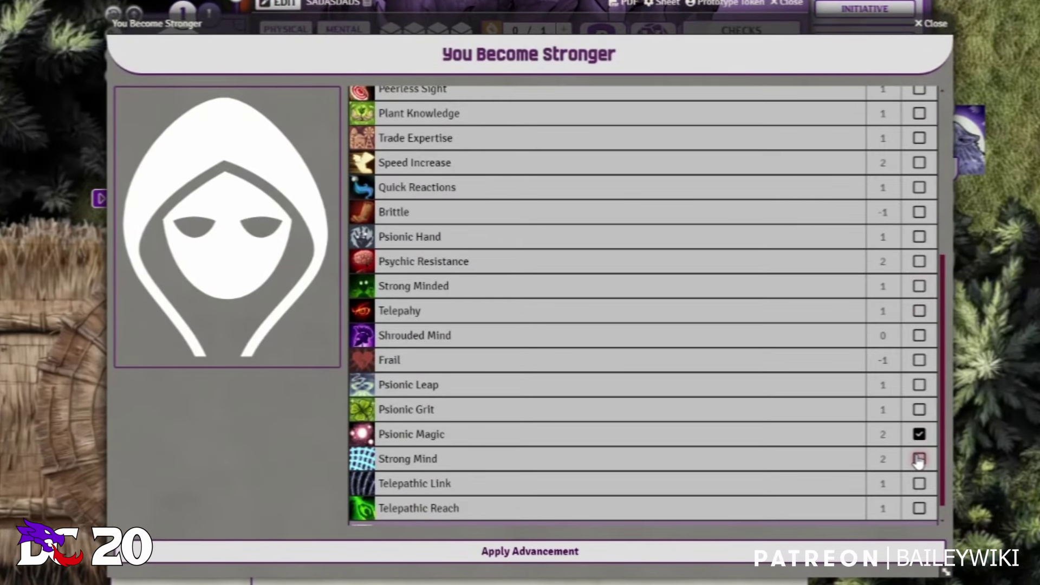
{"action": "left_click_drag", "start_coordinate": [941, 386], "coordinate": [935, 226]}
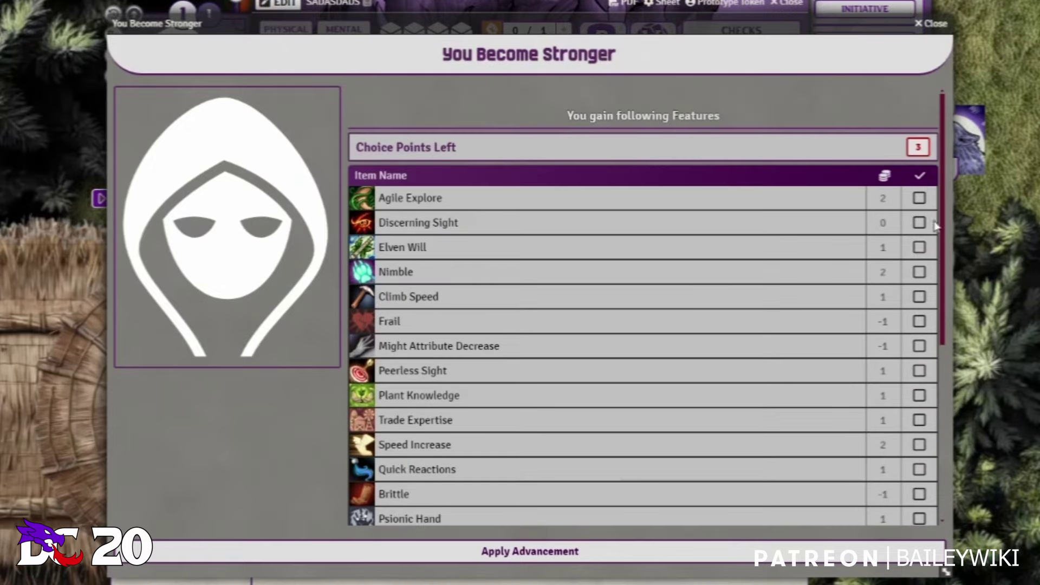
{"action": "left_click", "coordinate": [919, 198]}
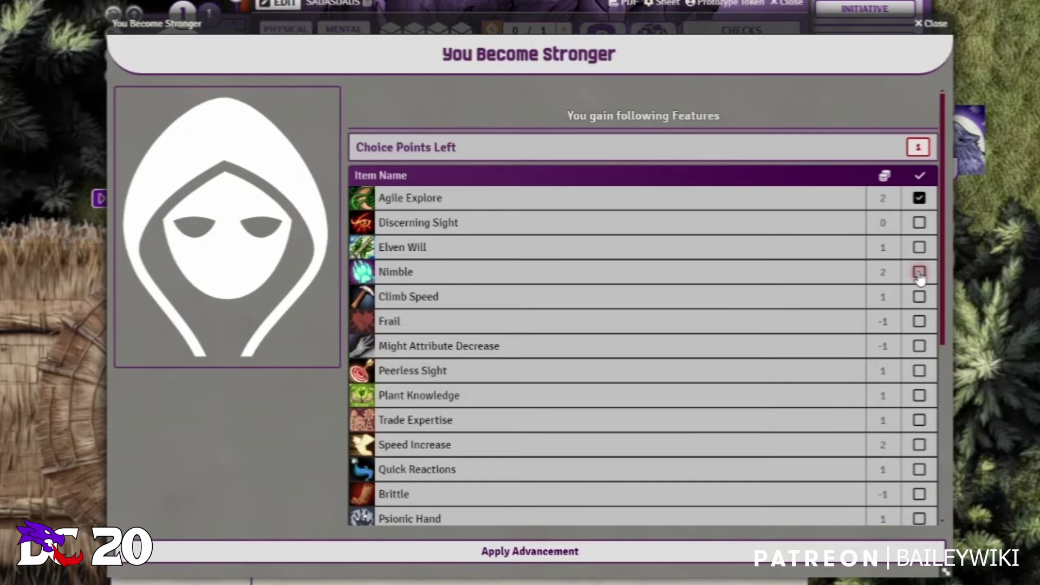
{"action": "left_click", "coordinate": [919, 297]}
{"action": "scroll", "coordinate": [659, 321], "scroll_direction": "down", "scroll_amount": 5}
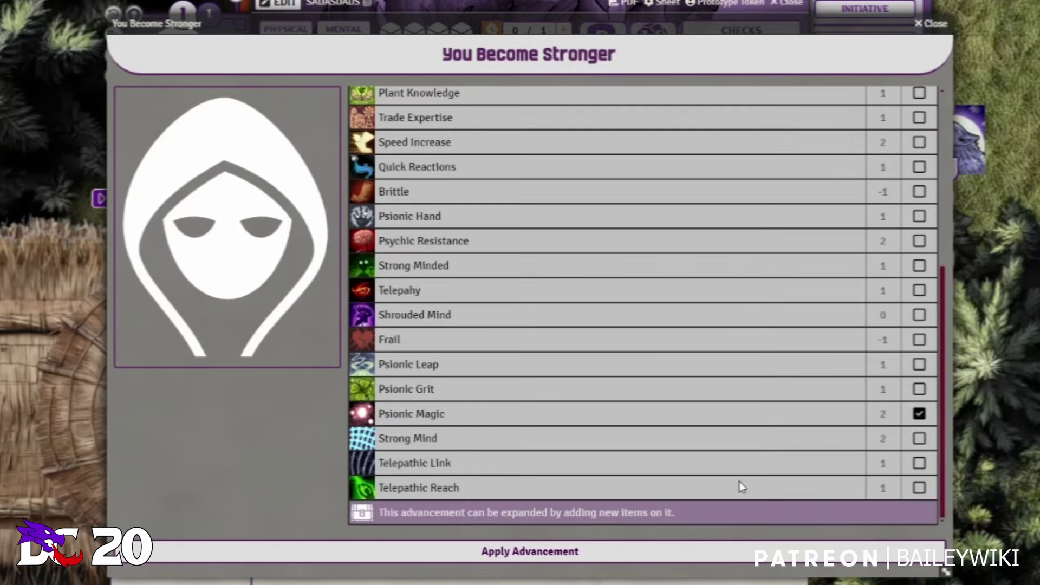
{"action": "left_click", "coordinate": [628, 558]}
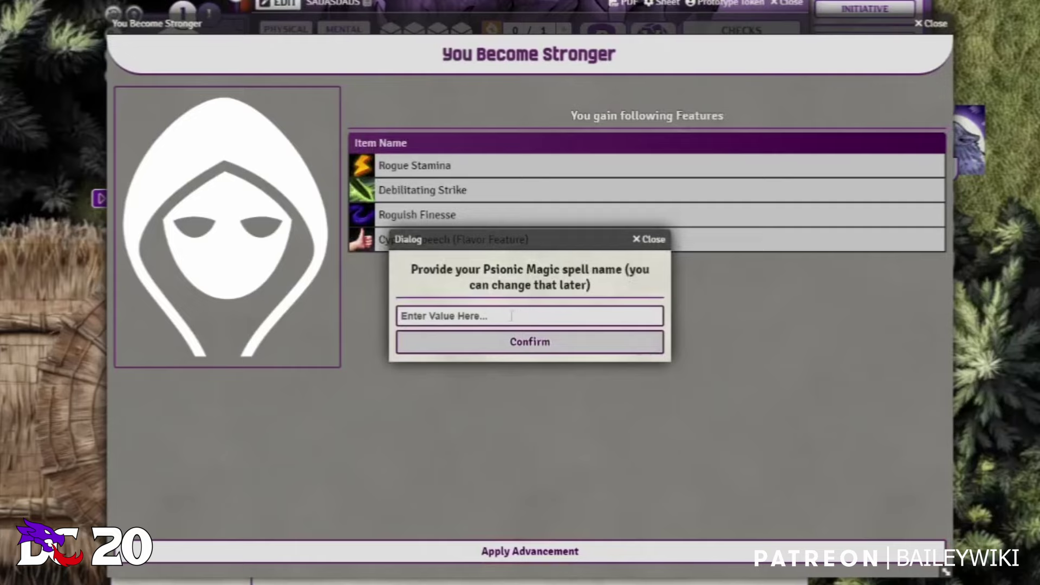
Leave the Psionic Magic spell unnamed, skip the remaining advancements and close the new character's sheet.
{"action": "left_click", "coordinate": [656, 239]}
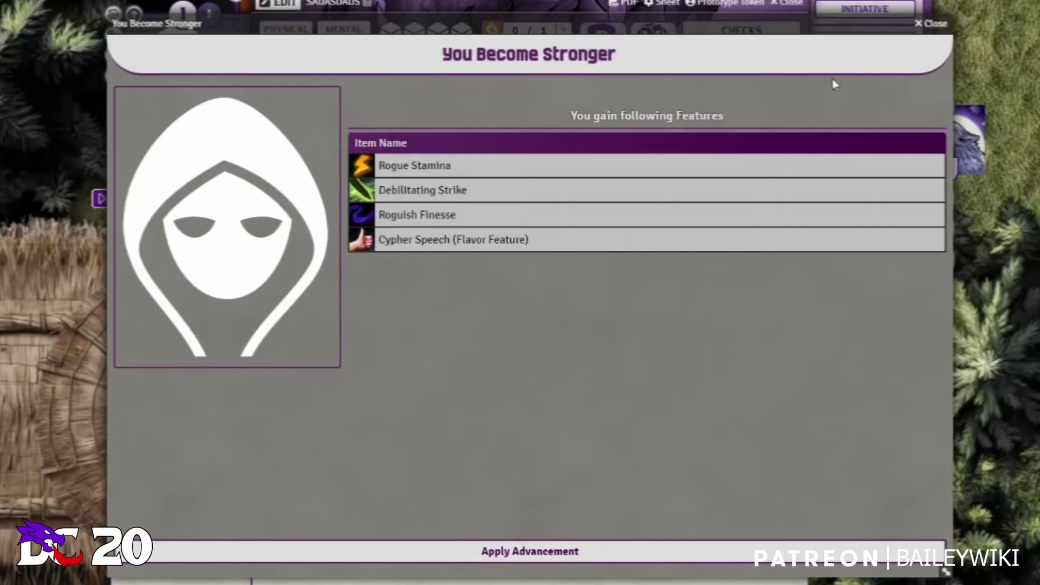
{"action": "left_click", "coordinate": [932, 24]}
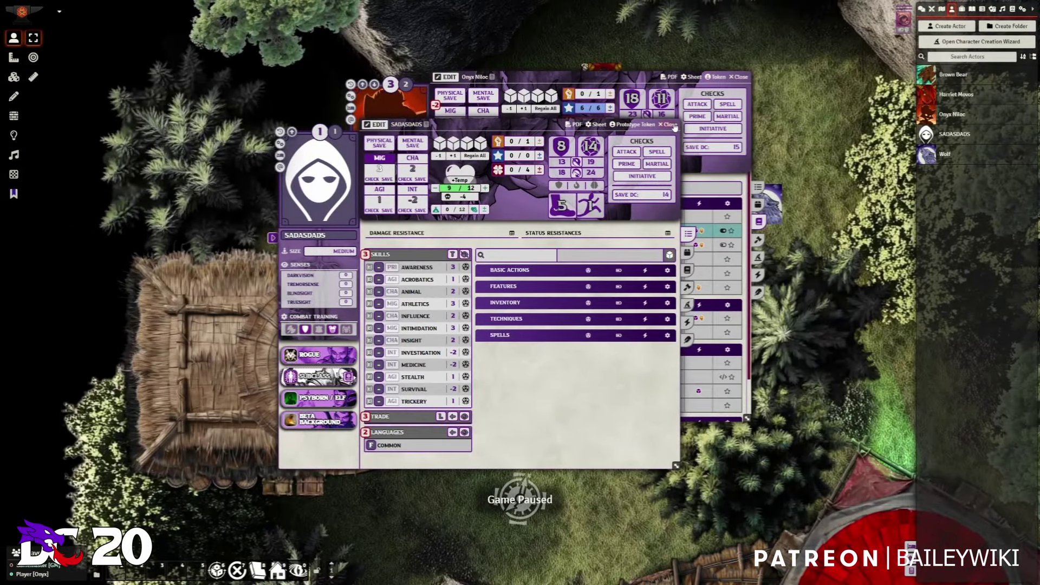
{"action": "left_click", "coordinate": [672, 125]}
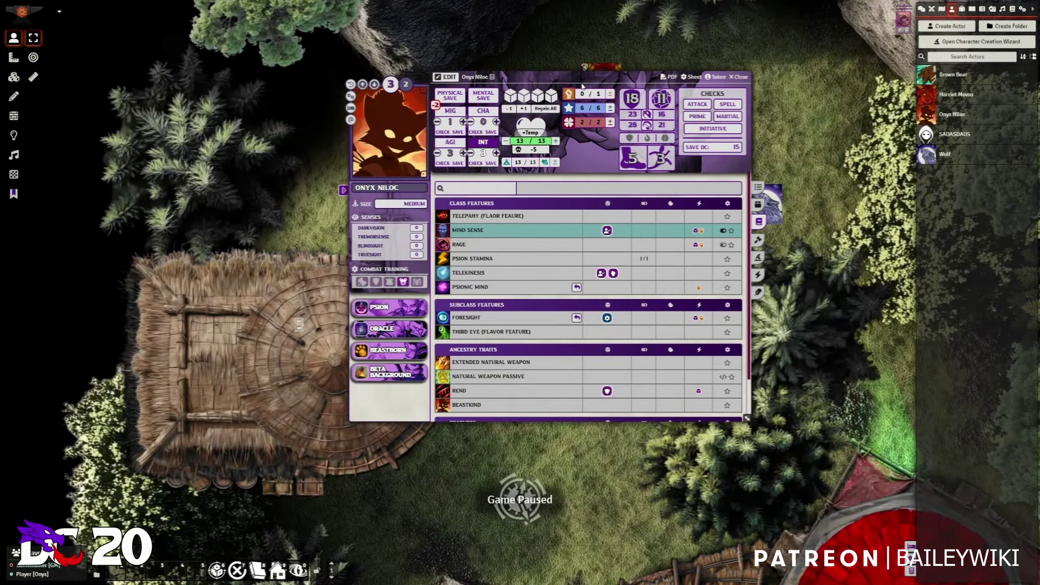
Move the Psion character's sheet clear of the tokens and roll the Aura of Protection feature to chat.
{"action": "left_click_drag", "start_coordinate": [581, 79], "coordinate": [465, 91]}
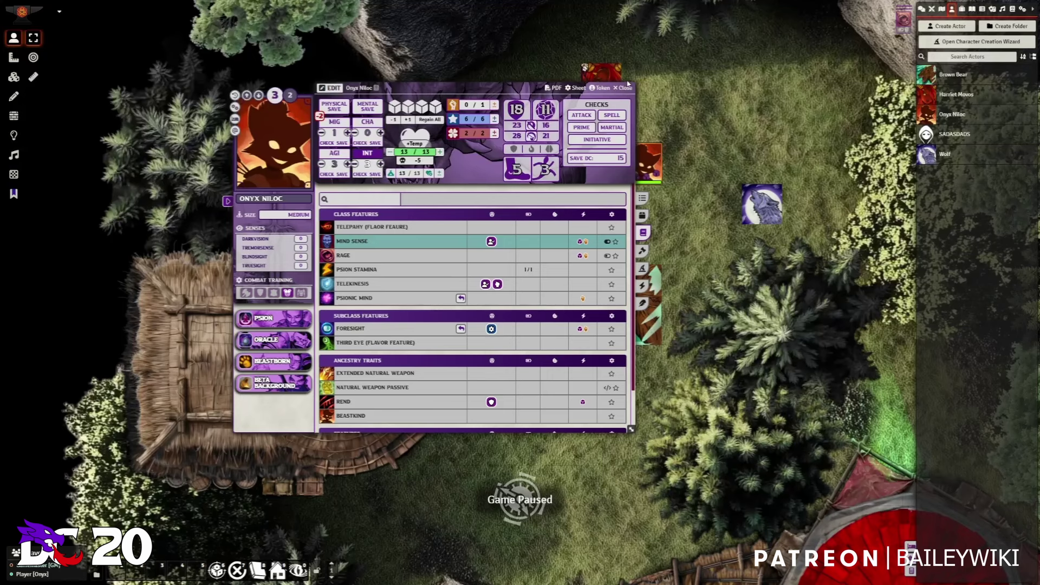
{"action": "scroll", "coordinate": [382, 387], "scroll_direction": "down", "scroll_amount": 1}
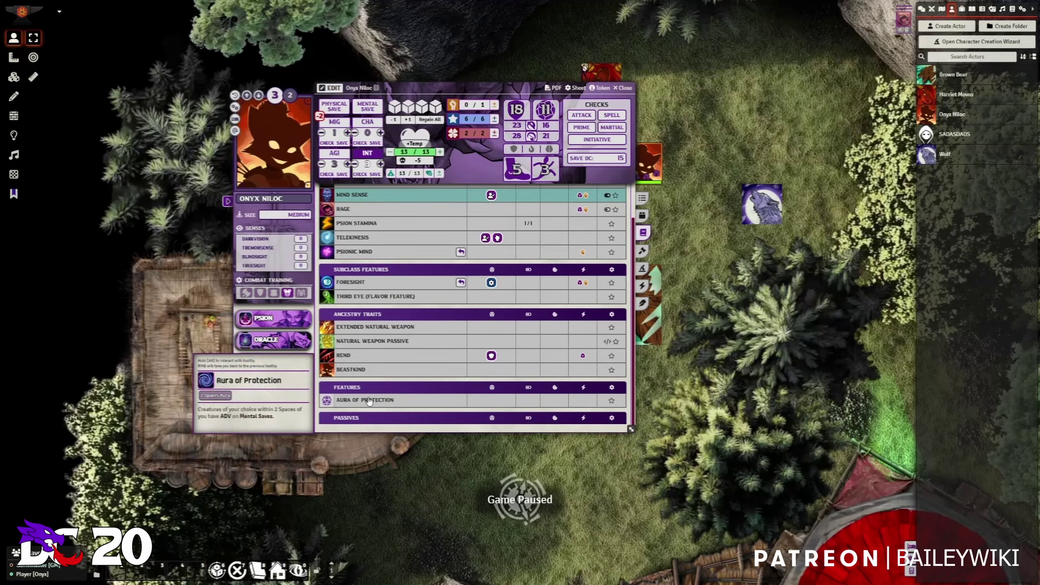
{"action": "left_click_drag", "start_coordinate": [436, 98], "coordinate": [282, 73]}
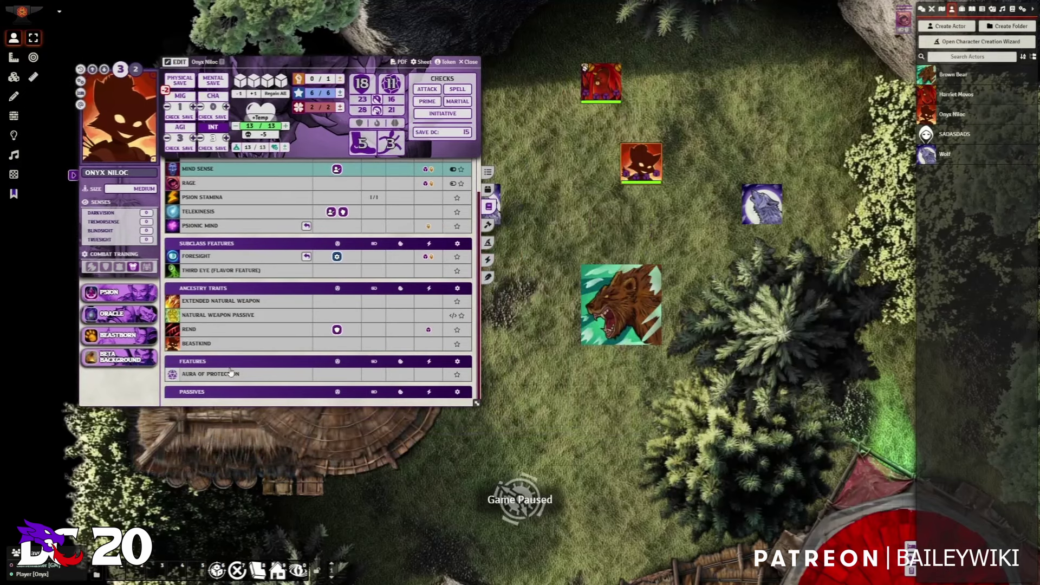
{"action": "mouse_move", "coordinate": [207, 382]}
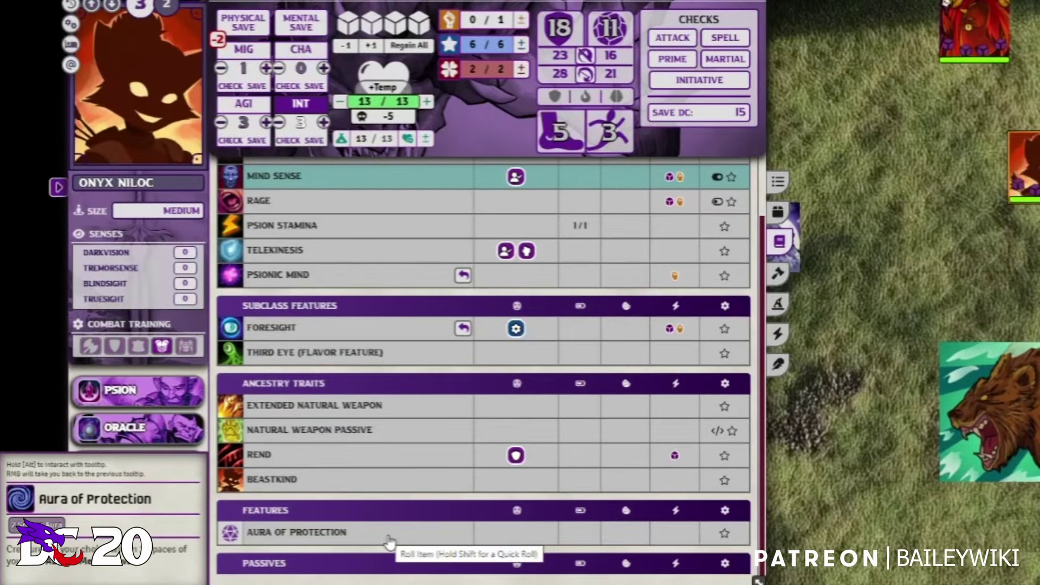
{"action": "left_click", "coordinate": [389, 541]}
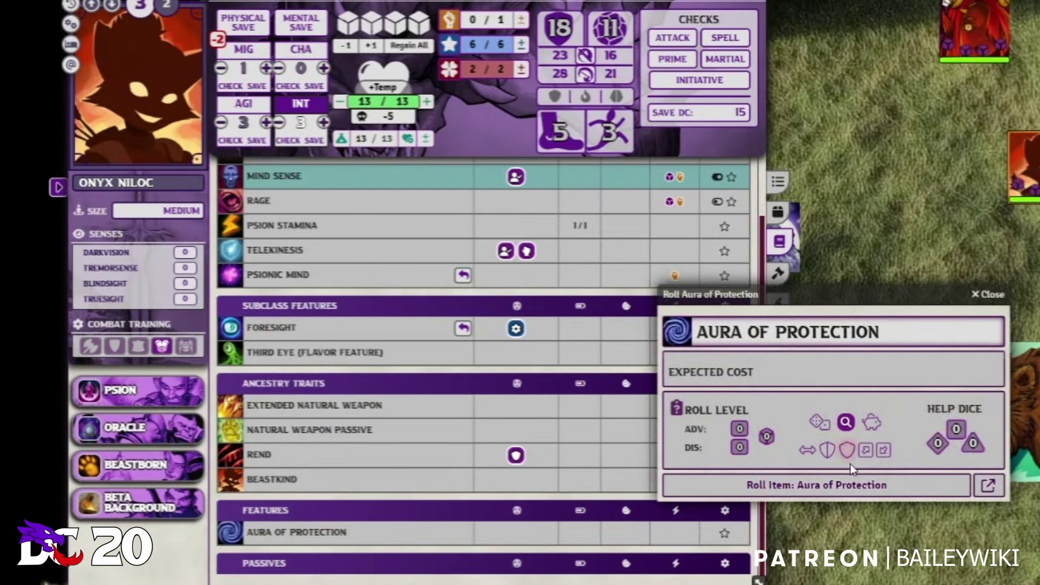
{"action": "left_click", "coordinate": [874, 485]}
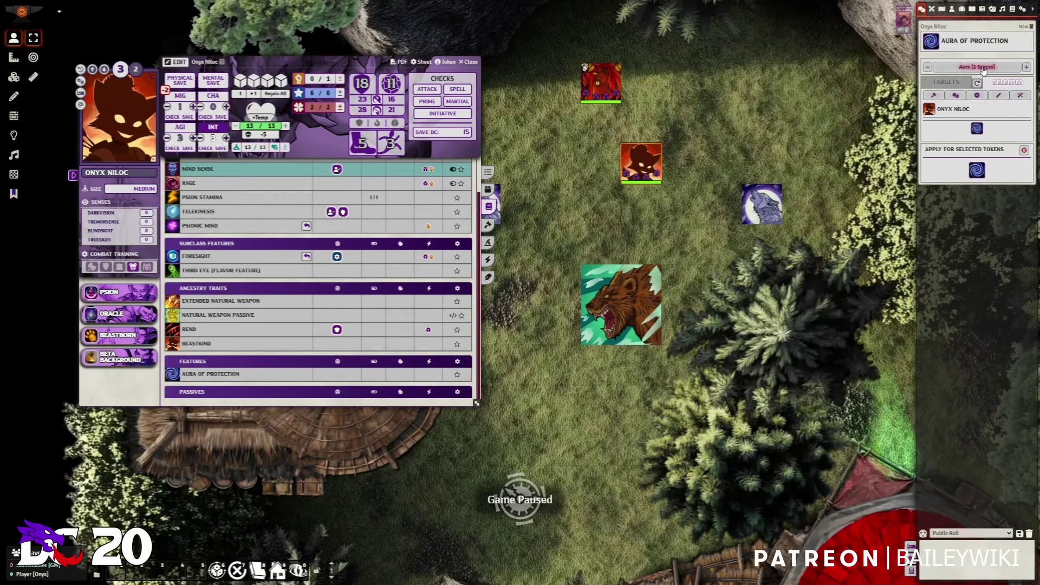
Apply the 2-space Aura of Protection area from chat to the Psion character's own token.
{"action": "left_click", "coordinate": [983, 67]}
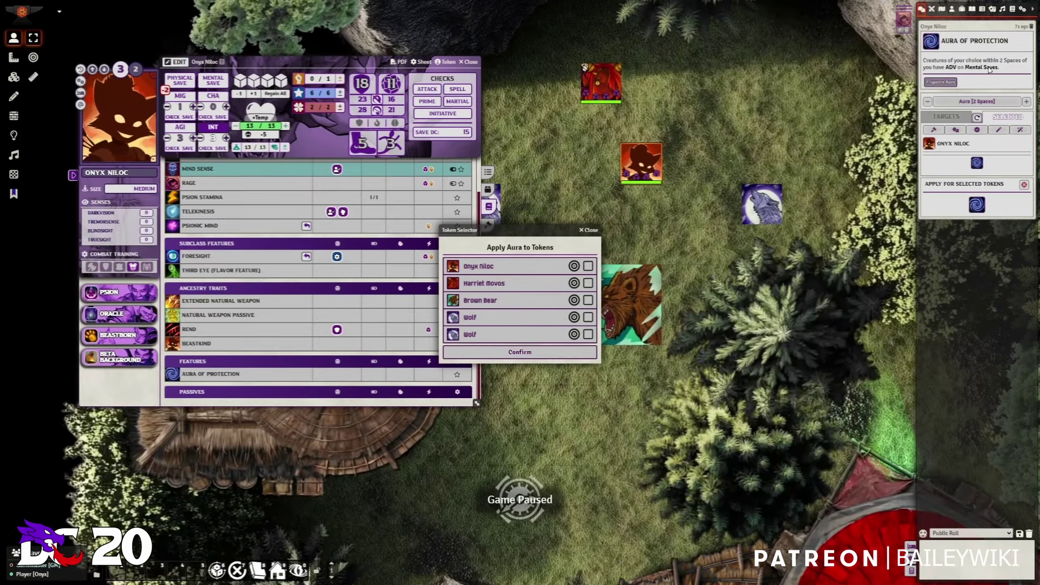
{"action": "left_click", "coordinate": [967, 51]}
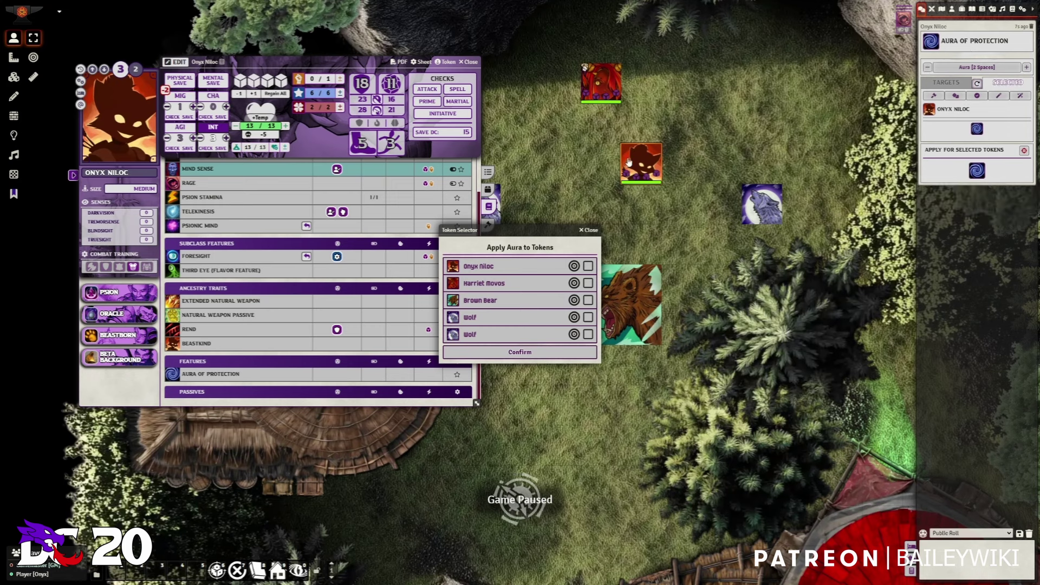
{"action": "left_click", "coordinate": [588, 266]}
{"action": "left_click", "coordinate": [530, 353]}
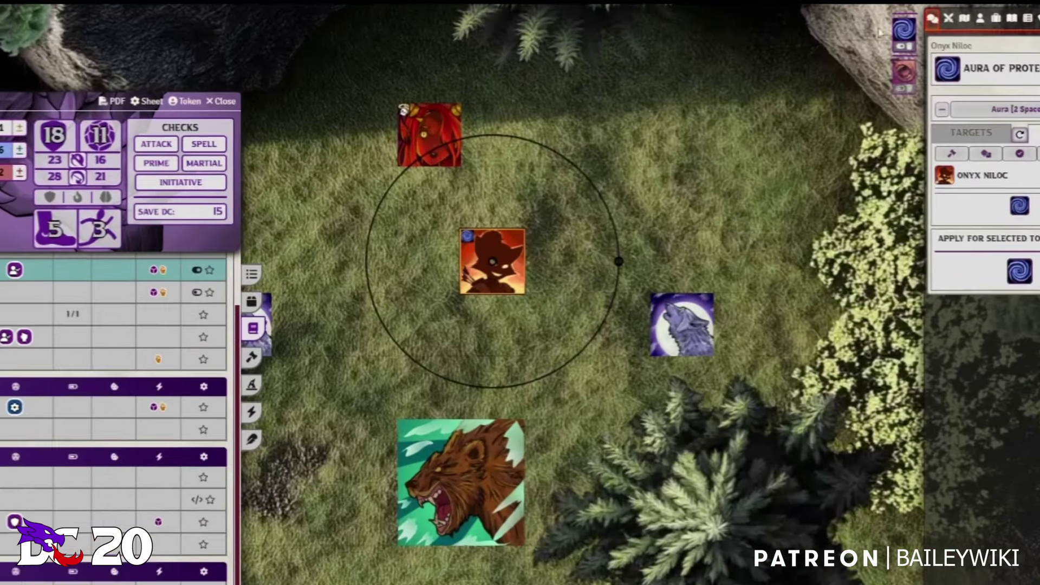
Test the aura's reach by moving its bearer up one space towards the red-horned ally, then moving that ally two spaces away.
{"action": "mouse_move", "coordinate": [902, 26]}
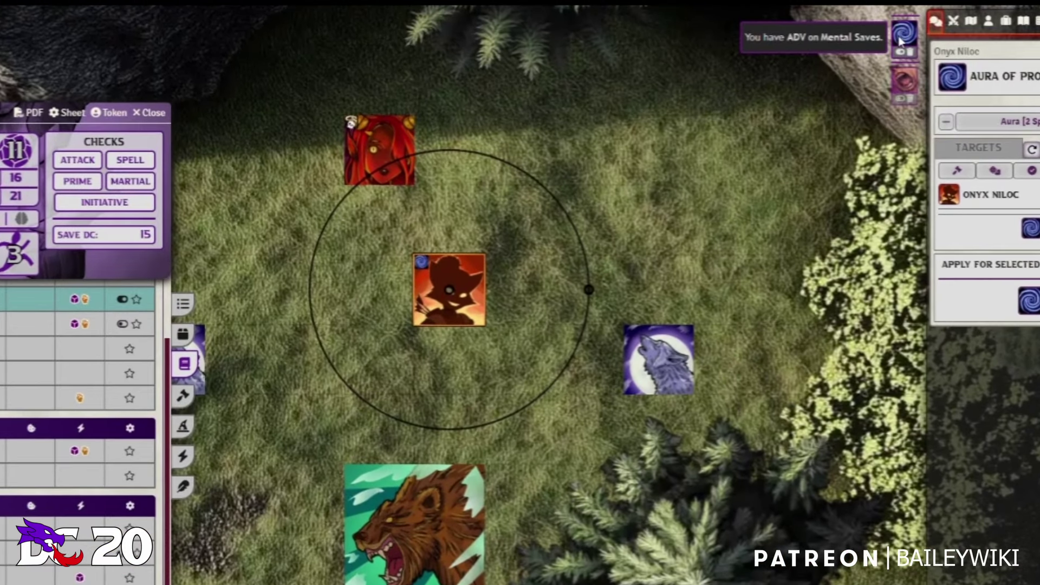
{"action": "left_click_drag", "start_coordinate": [462, 265], "coordinate": [462, 194]}
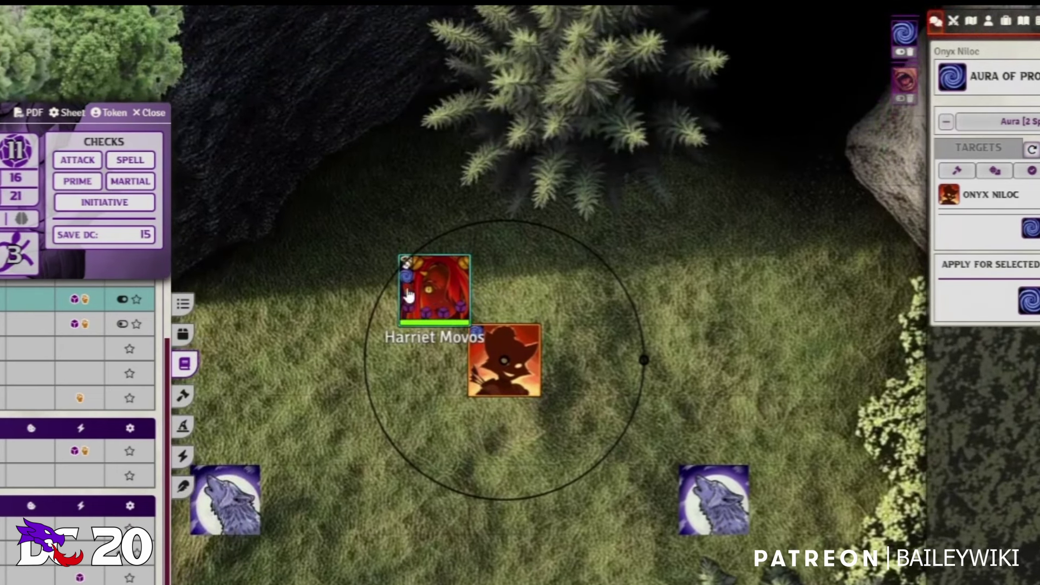
{"action": "left_click", "coordinate": [429, 295]}
{"action": "mouse_move", "coordinate": [902, 80]}
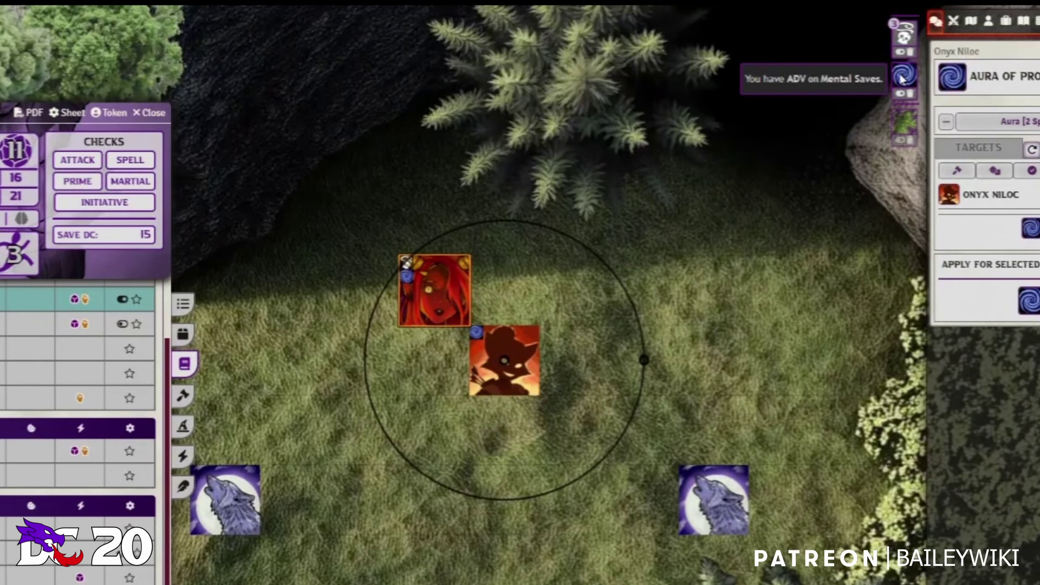
{"action": "left_click_drag", "start_coordinate": [432, 293], "coordinate": [299, 298]}
{"action": "left_click", "coordinate": [295, 97]}
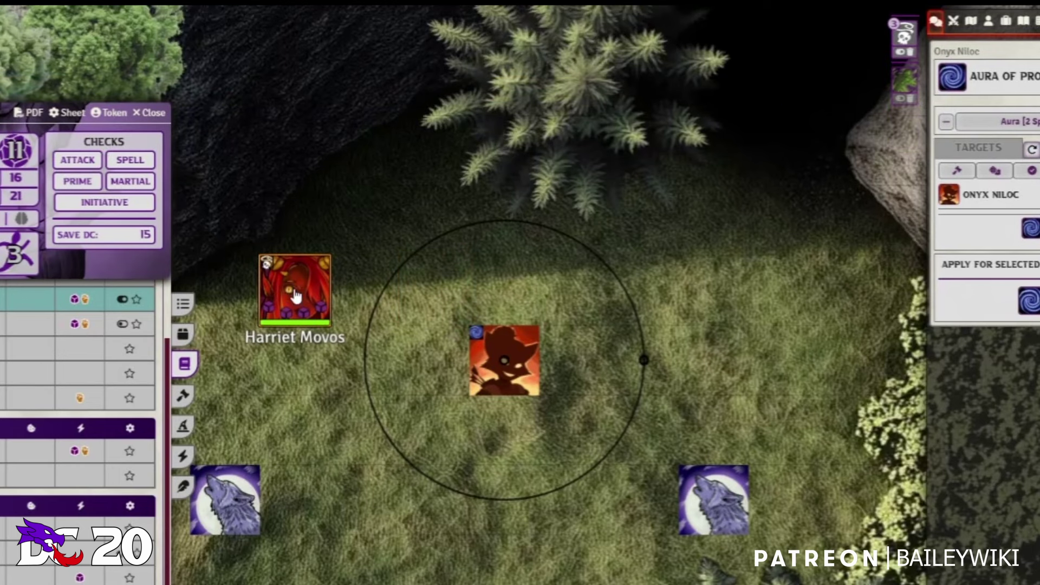
{"action": "left_click", "coordinate": [490, 364]}
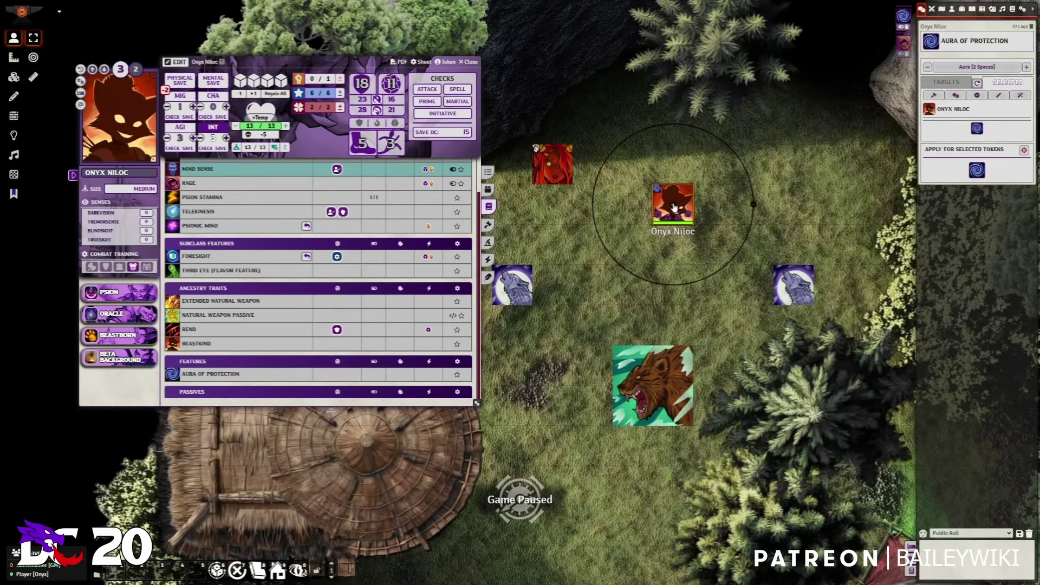
Minimize the character sheet, show the aura's covered grid spaces, and move the aura bearer's token one space diagonally.
{"action": "left_click_drag", "start_coordinate": [314, 63], "coordinate": [358, 92]}
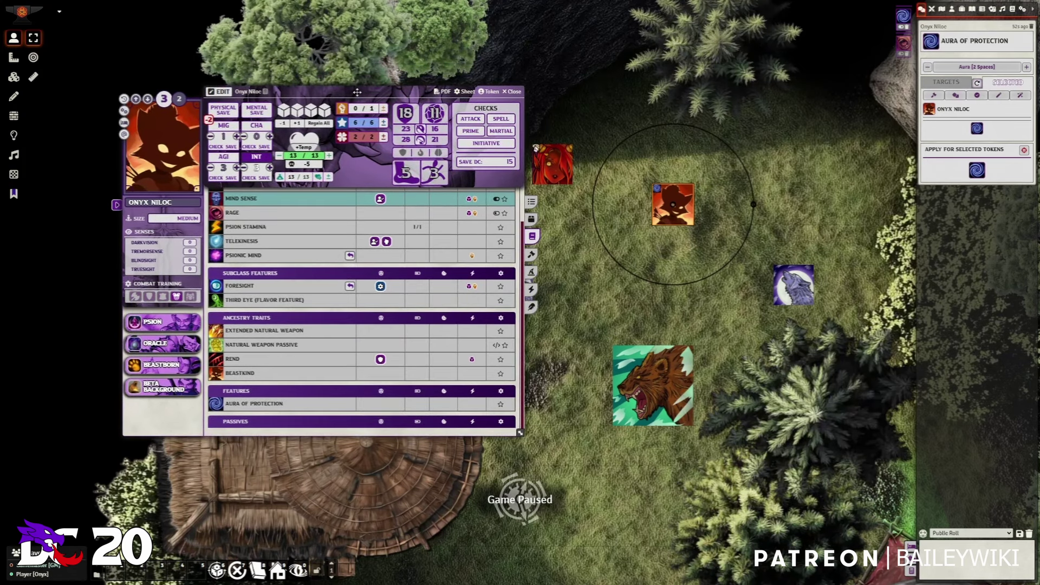
{"action": "double_click", "coordinate": [358, 92]}
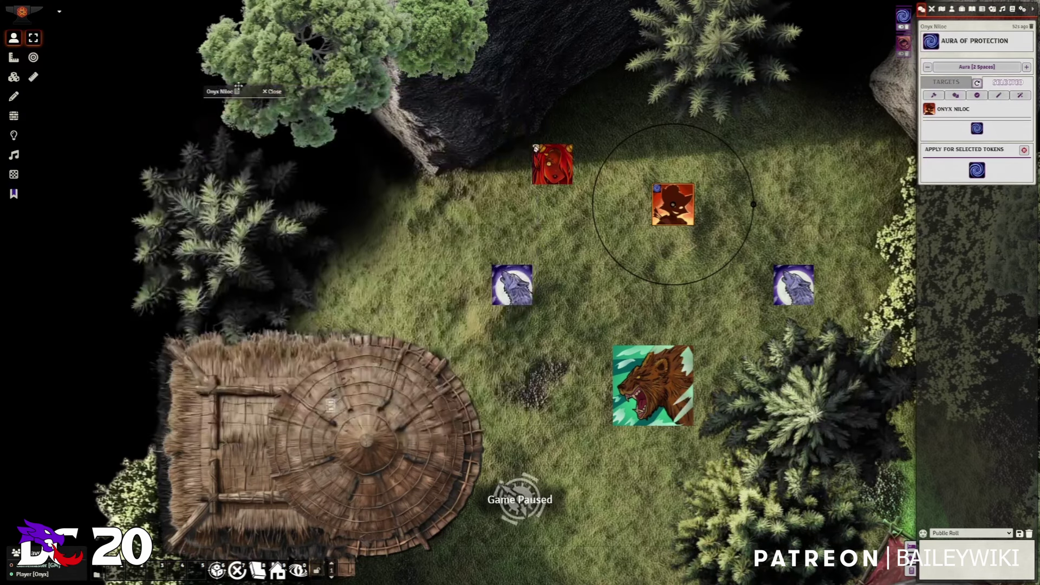
{"action": "key", "text": "m"}
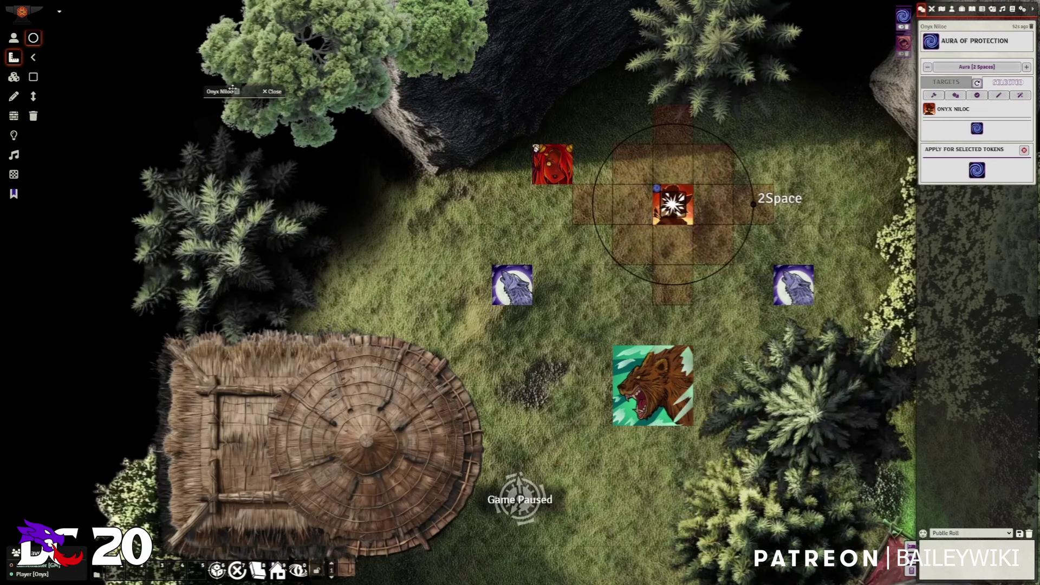
{"action": "left_click", "coordinate": [13, 37]}
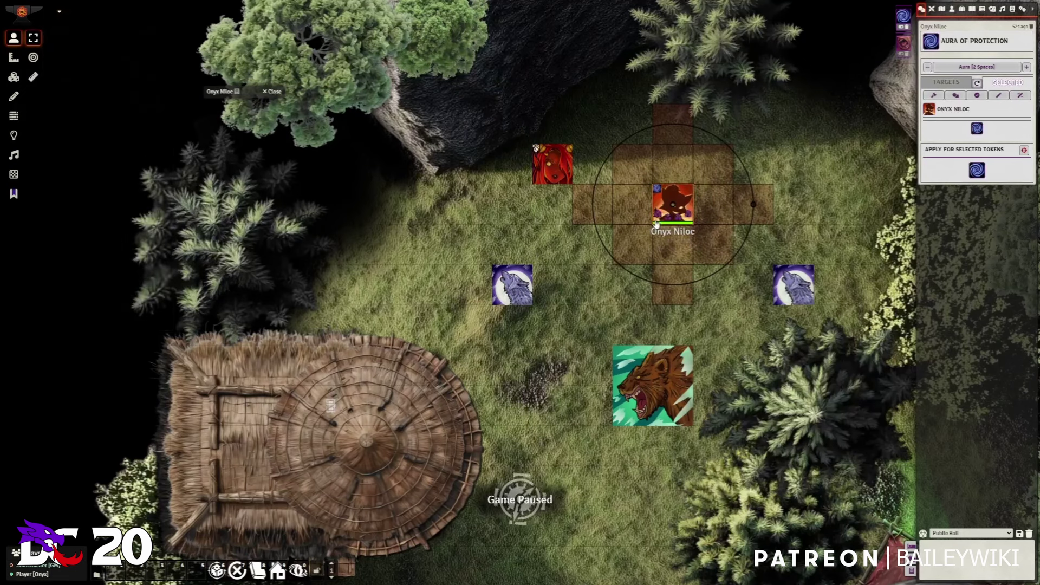
{"action": "left_click_drag", "start_coordinate": [670, 212], "coordinate": [652, 246]}
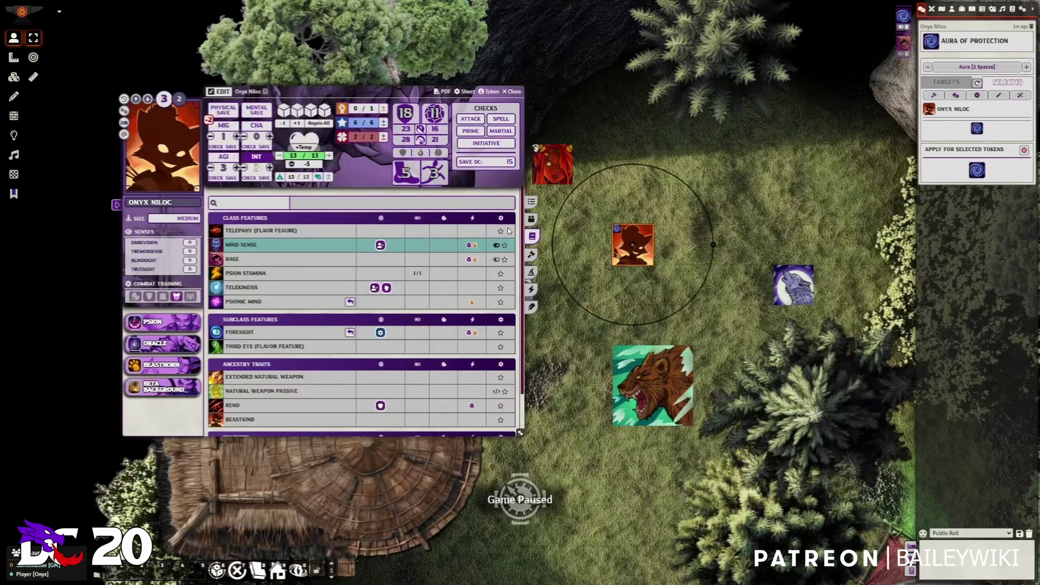
Make the character sheet editable and add the World version of the Druid Domain feature, filtering the item compendium by the name DRUI.
{"action": "left_click", "coordinate": [220, 92]}
{"action": "left_click", "coordinate": [244, 202]}
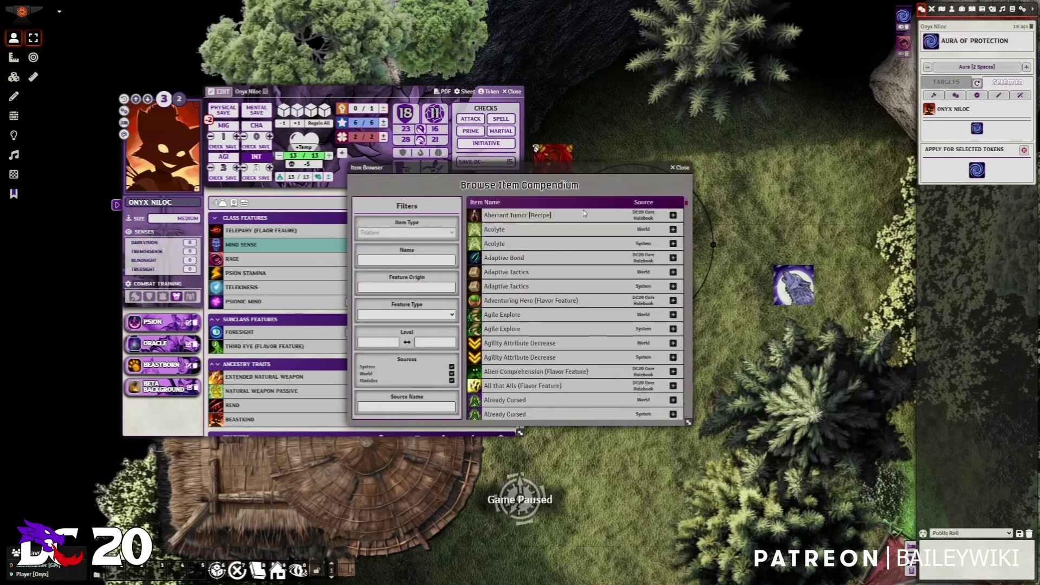
{"action": "left_click", "coordinate": [384, 258]}
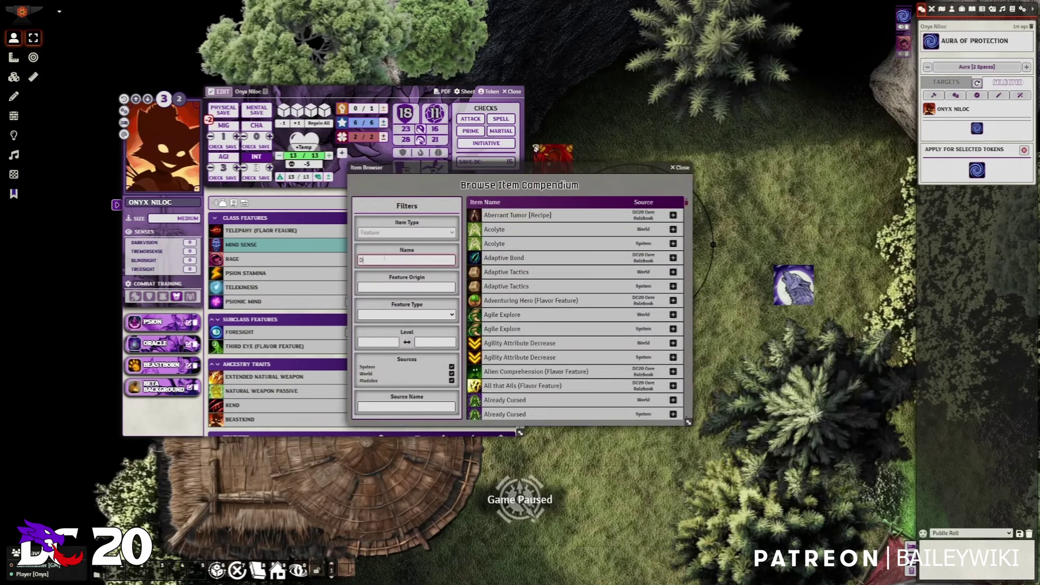
{"action": "type", "text": "DRUI"}
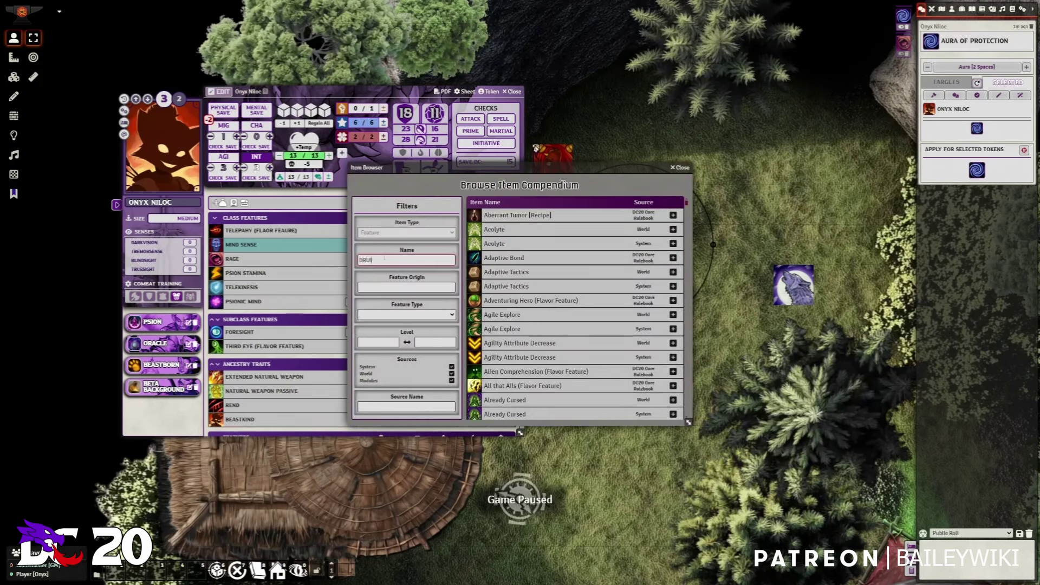
{"action": "type", "text": "D"}
{"action": "key", "text": "Return"}
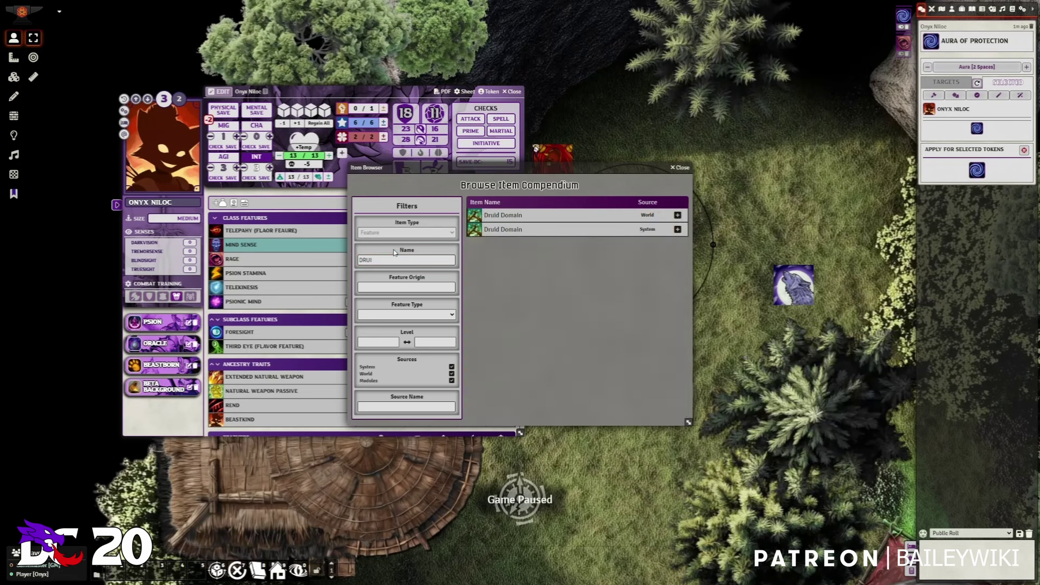
{"action": "left_click", "coordinate": [677, 215]}
{"action": "left_click", "coordinate": [679, 168]}
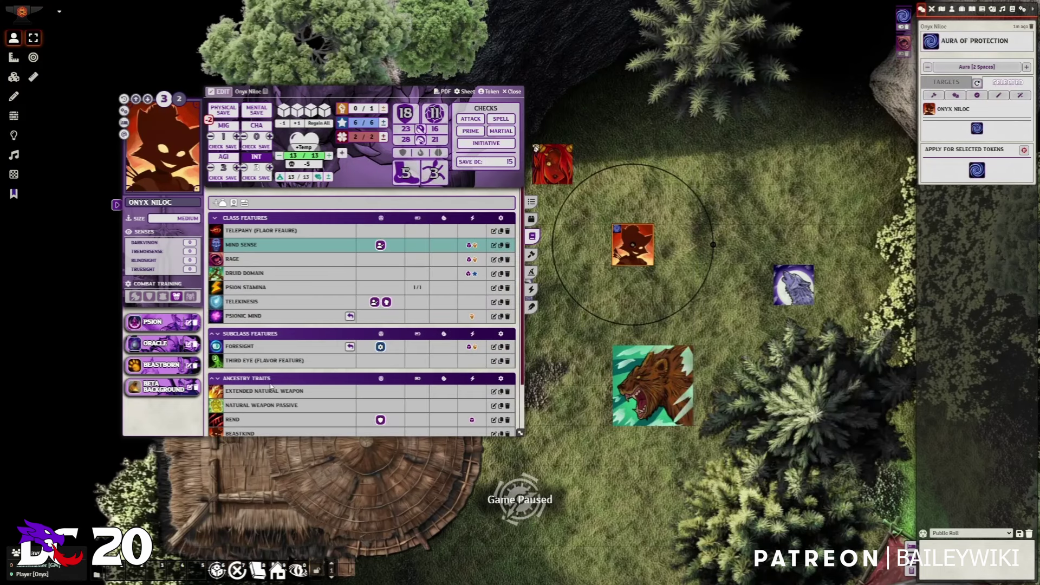
Place Druid Domain's 8-space custom area as a two-by-four block over the nearby wolf, confirm the target selector and move the wolf one space up.
{"action": "left_click", "coordinate": [215, 273]}
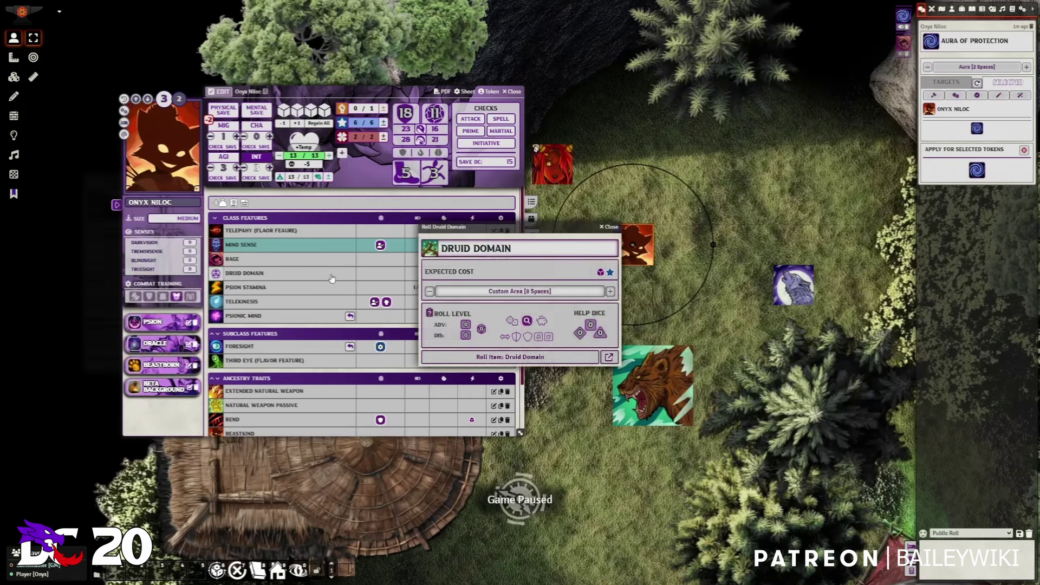
{"action": "left_click", "coordinate": [555, 359]}
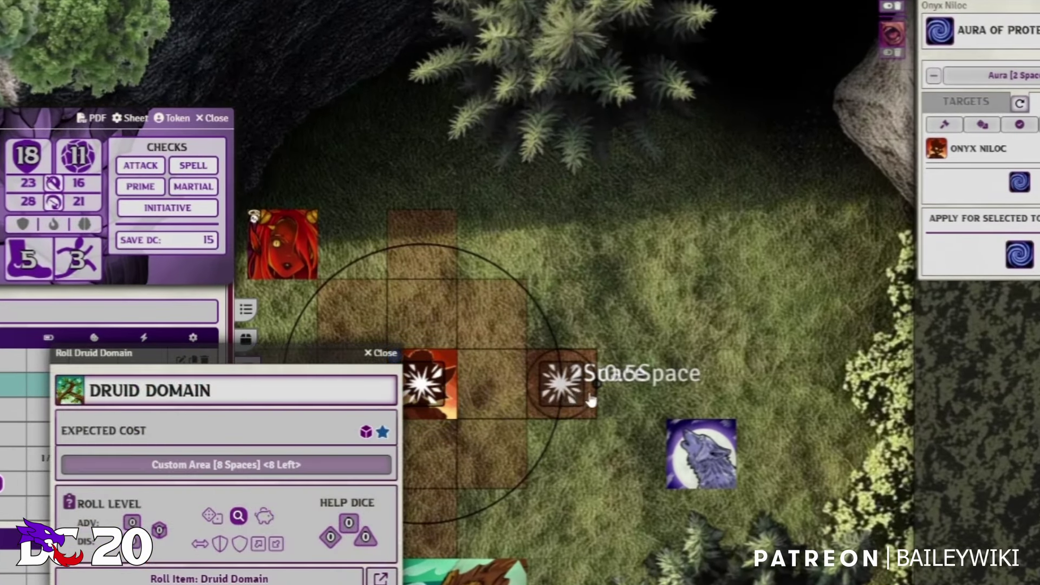
{"action": "left_click", "coordinate": [707, 390]}
{"action": "left_click", "coordinate": [707, 321]}
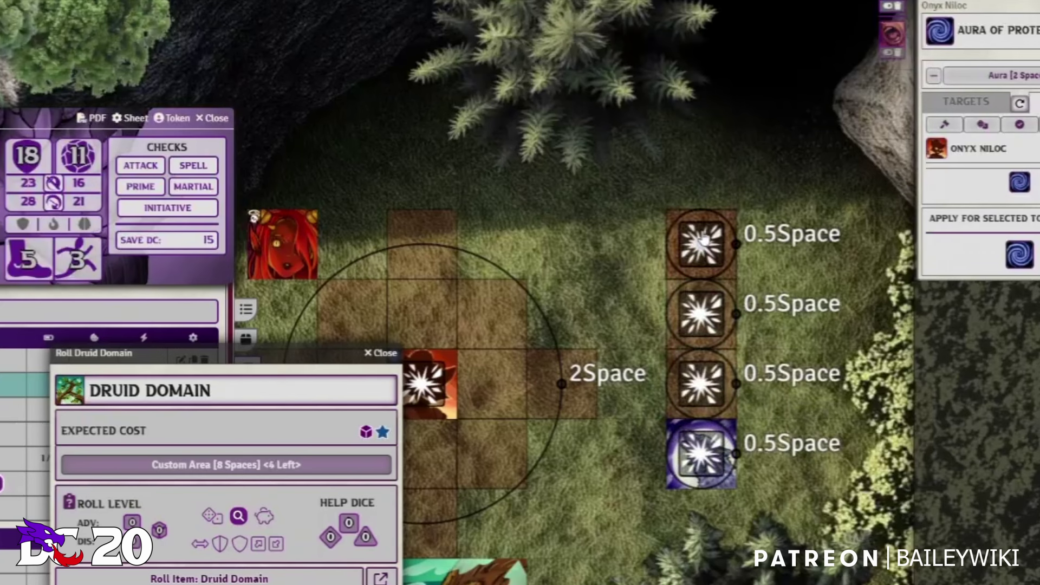
{"action": "left_click", "coordinate": [707, 252]}
{"action": "left_click", "coordinate": [776, 252]}
{"action": "left_click", "coordinate": [776, 321]}
{"action": "left_click", "coordinate": [776, 390]}
{"action": "left_click", "coordinate": [771, 454]}
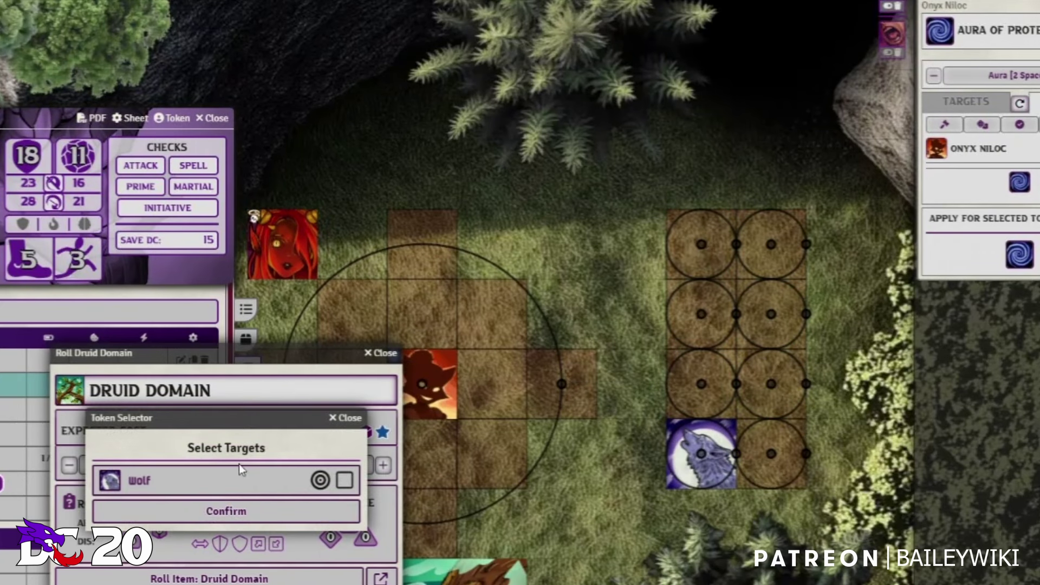
{"action": "left_click", "coordinate": [307, 513]}
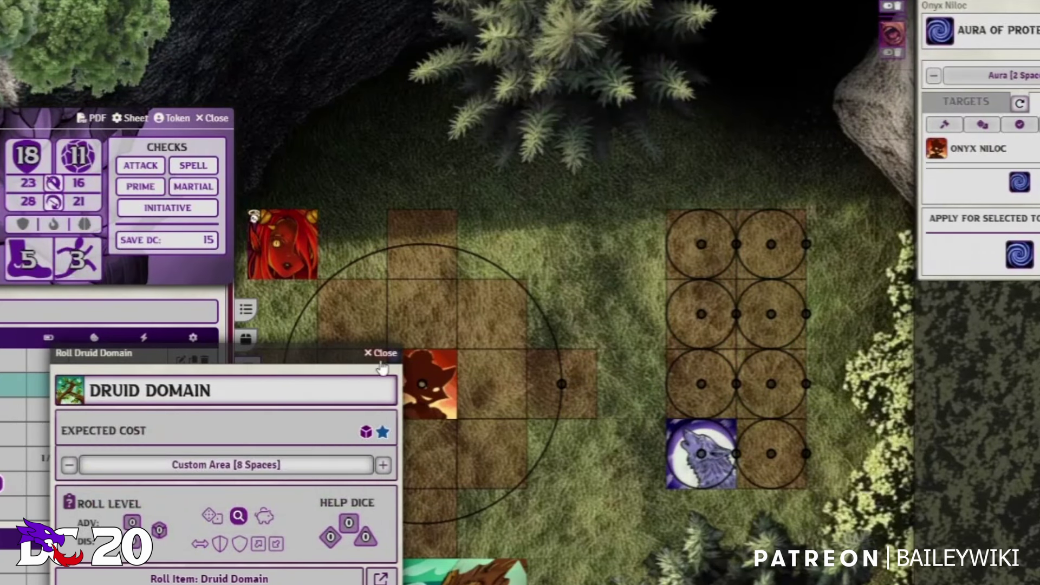
{"action": "left_click_drag", "start_coordinate": [708, 461], "coordinate": [707, 389]}
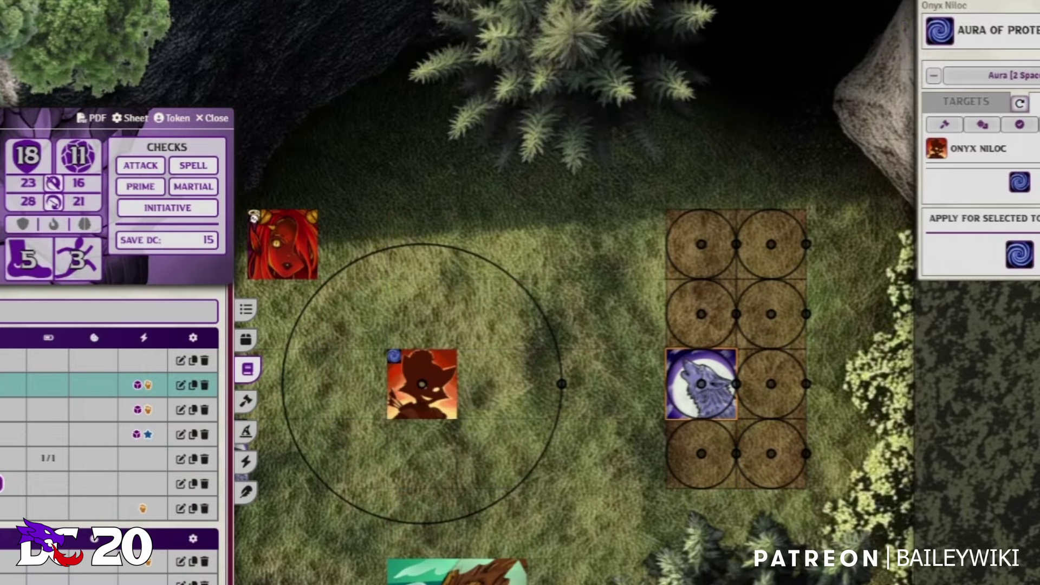
Open the Druid Domain feature to review its description and its advanced effect settings for measurement templates.
{"action": "left_click", "coordinate": [376, 414]}
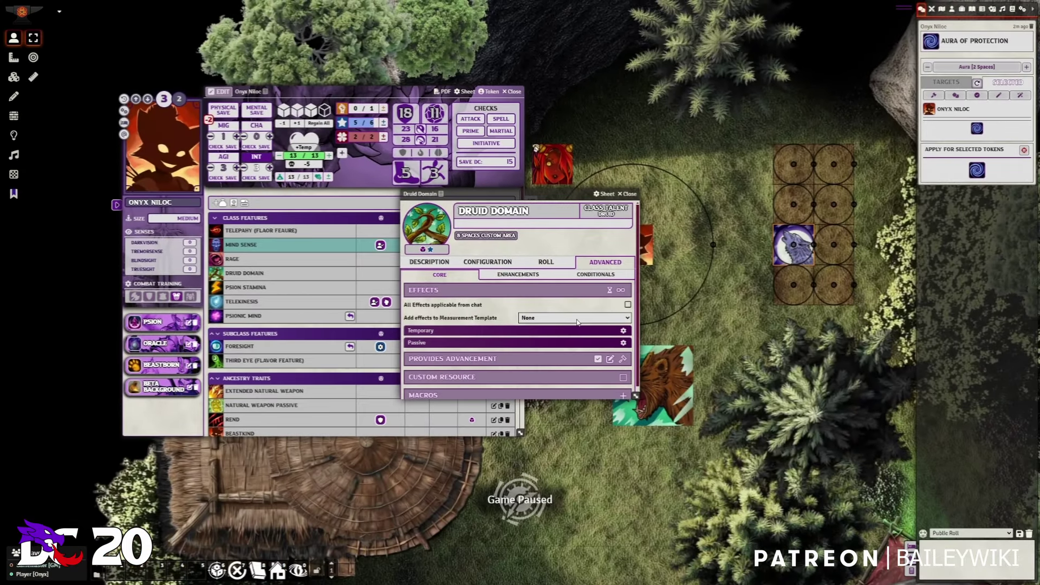
{"action": "left_click", "coordinate": [429, 262]}
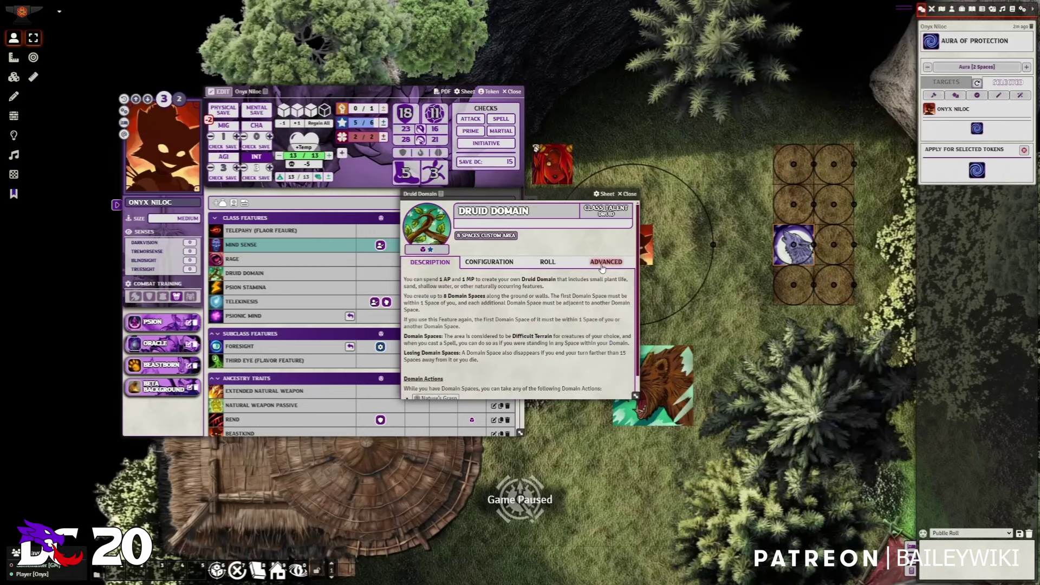
{"action": "left_click", "coordinate": [588, 263]}
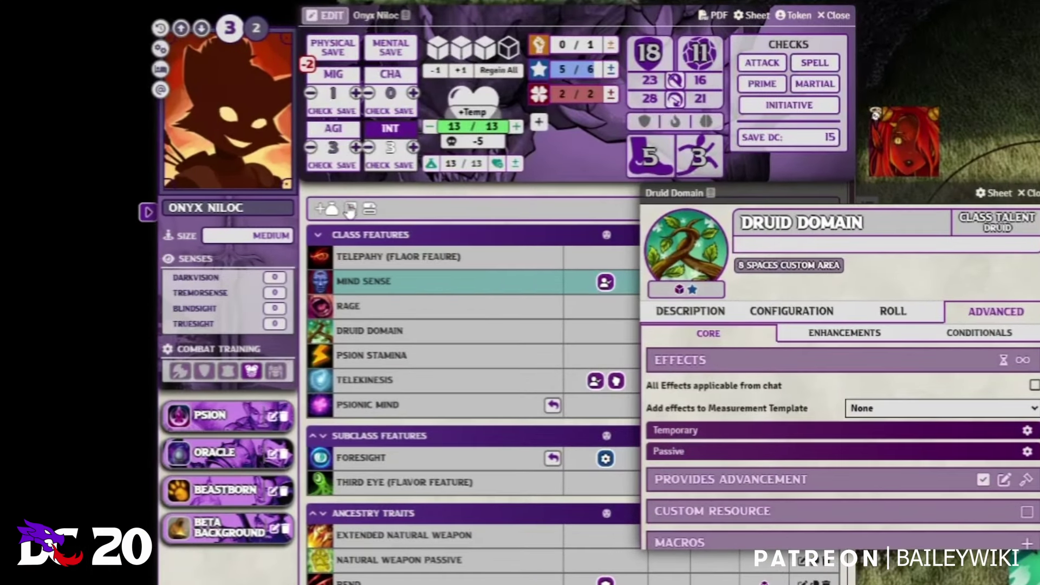
{"action": "left_click", "coordinate": [262, 205]}
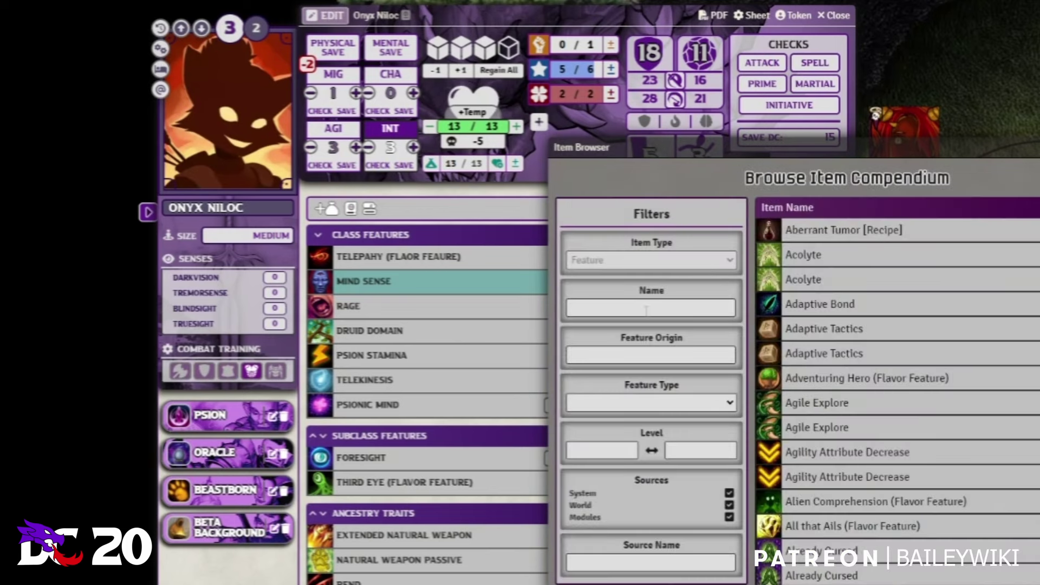
{"action": "left_click", "coordinate": [635, 357]}
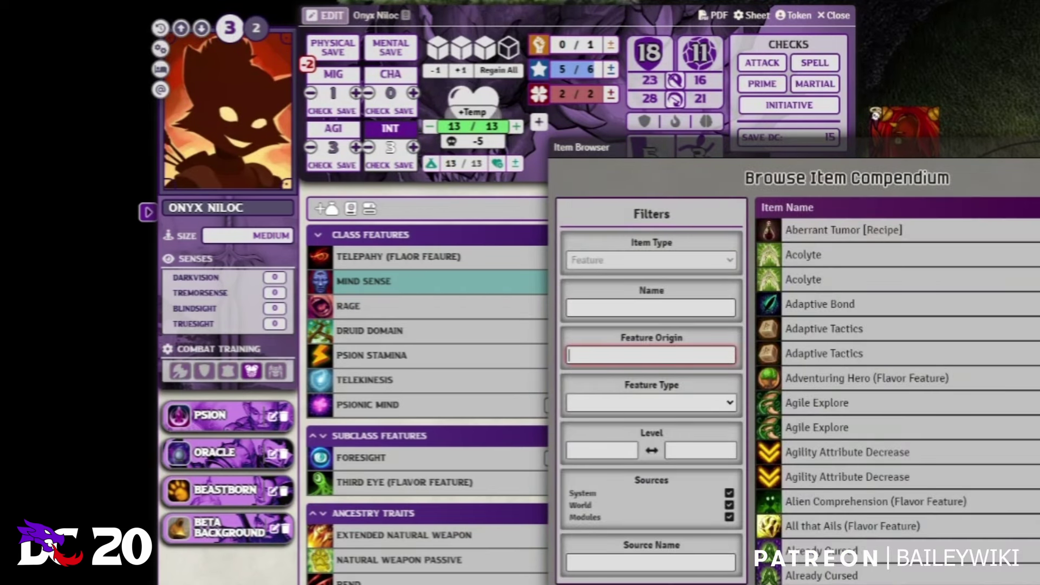
{"action": "key", "text": "Escape"}
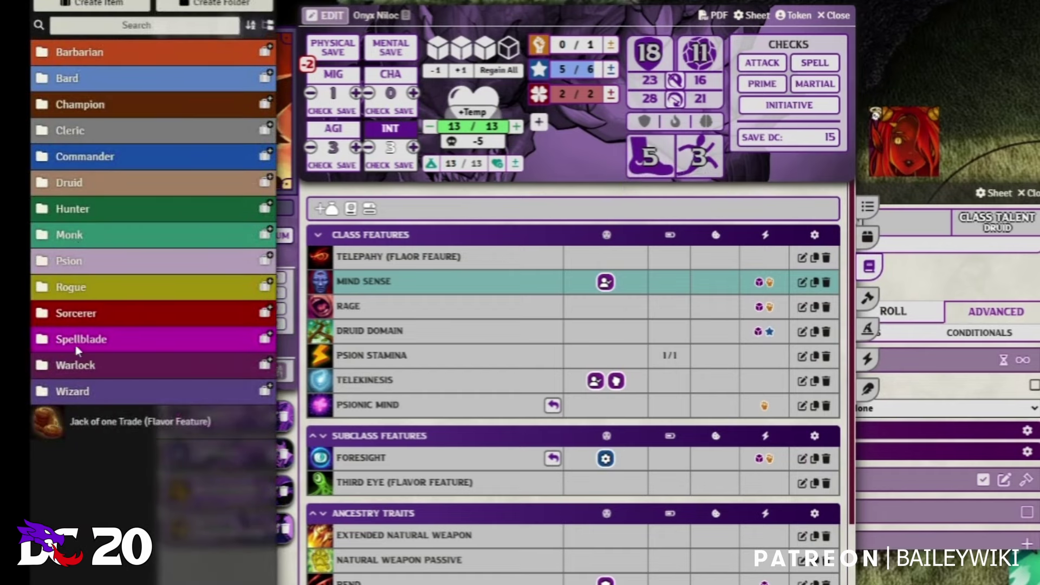
Preview Overgrowth from the Subclasses compendium's Druid, Rampant Growth, Level 3 folder and add it to the character.
{"action": "left_click", "coordinate": [76, 187]}
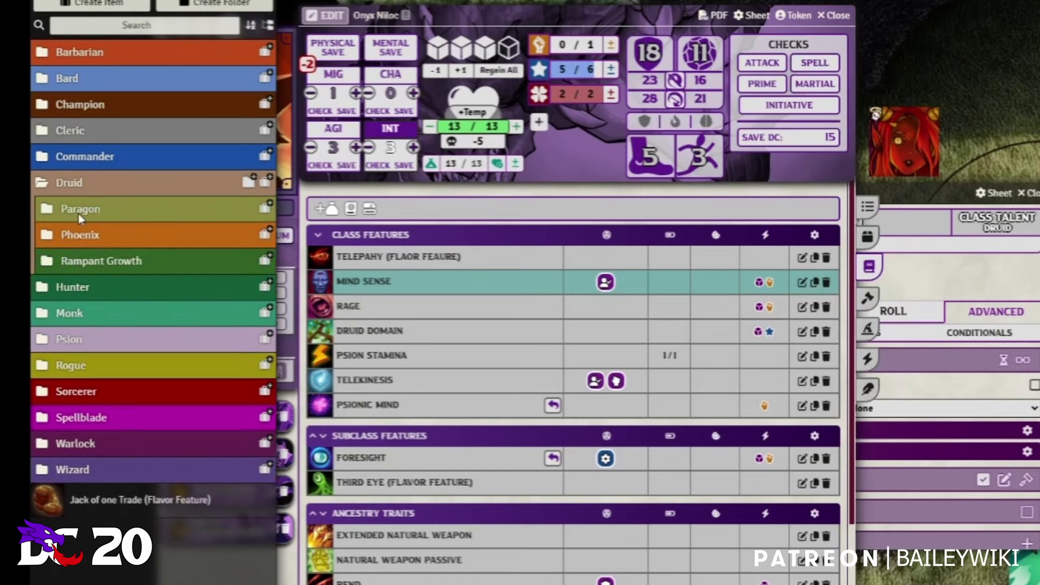
{"action": "left_click", "coordinate": [80, 261]}
{"action": "left_click", "coordinate": [98, 287]}
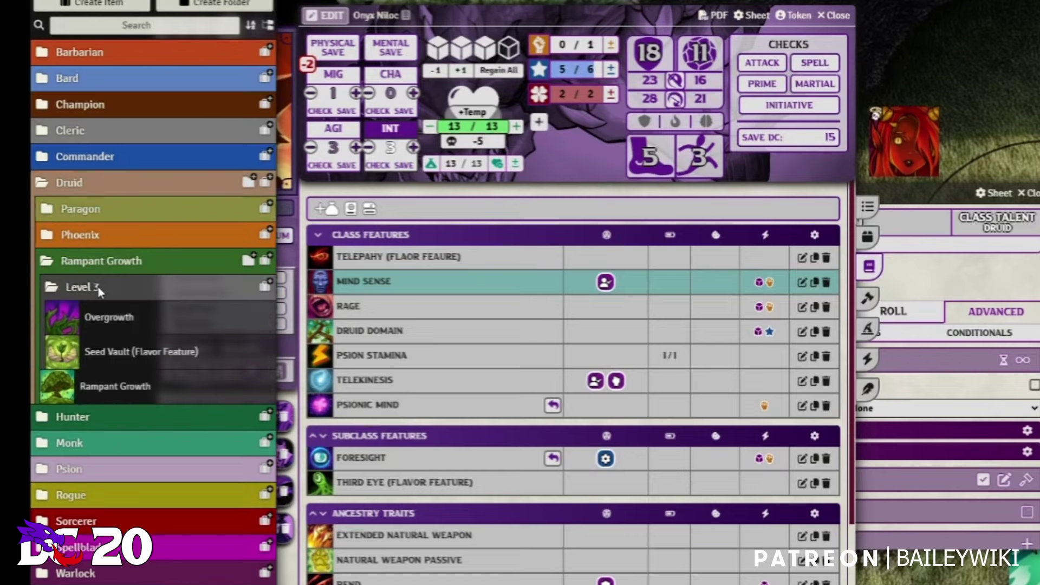
{"action": "left_click", "coordinate": [108, 325]}
{"action": "left_click", "coordinate": [972, 318]}
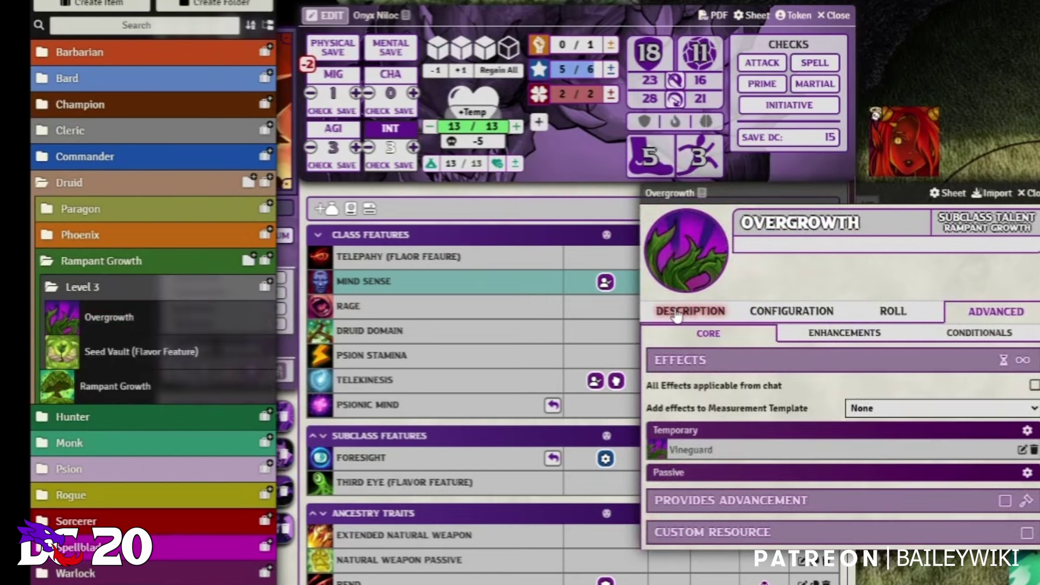
{"action": "left_click", "coordinate": [676, 311]}
{"action": "left_click_drag", "start_coordinate": [162, 317], "coordinate": [578, 316]}
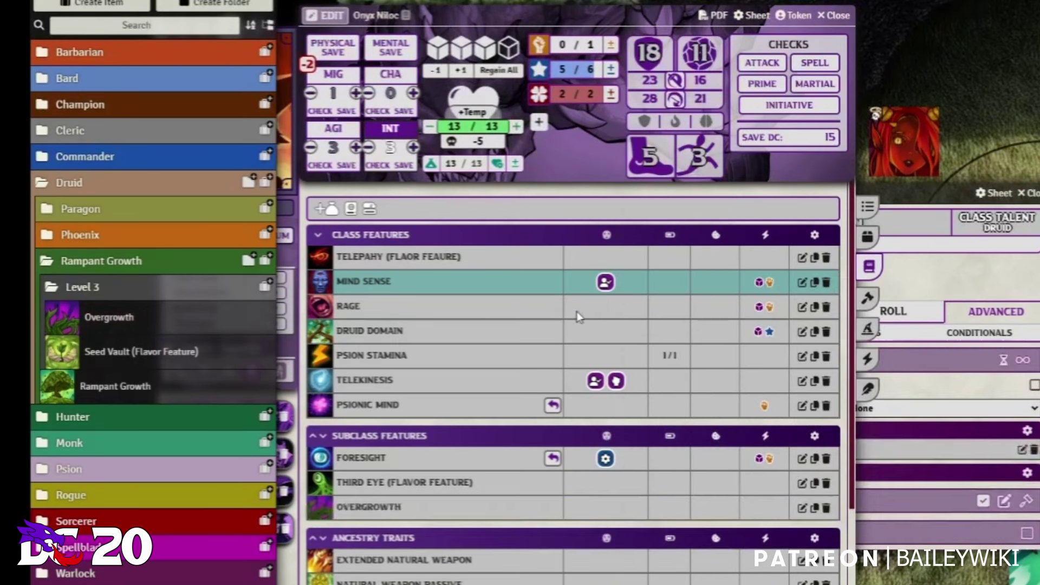
Close the character sheet and review the Druid Domain feature's Vineguard effect and description.
{"action": "left_click", "coordinate": [834, 16]}
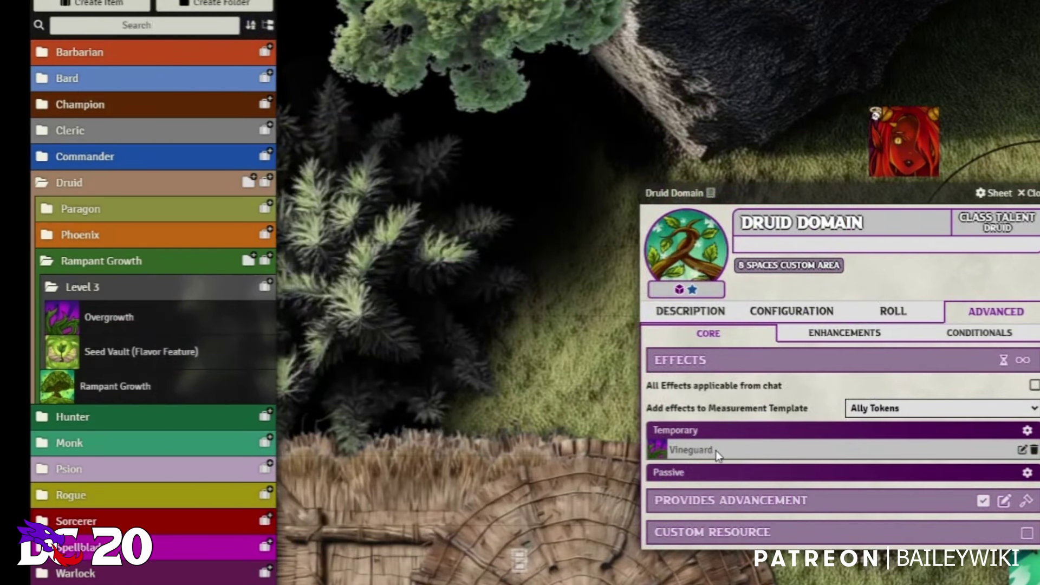
{"action": "mouse_move", "coordinate": [695, 445]}
{"action": "left_click_drag", "start_coordinate": [901, 197], "coordinate": [451, 156]}
{"action": "left_click", "coordinate": [230, 268]}
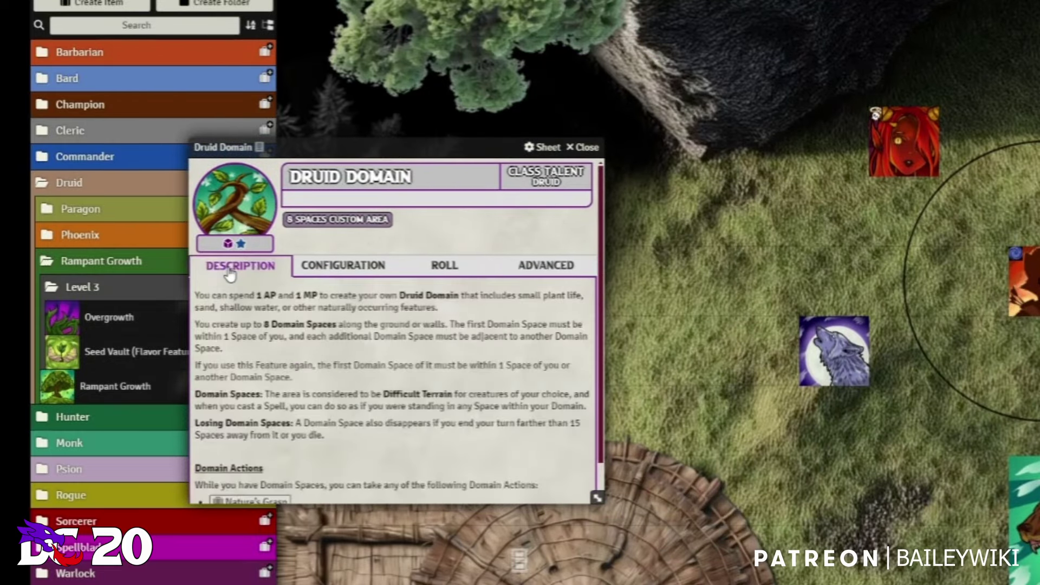
{"action": "left_click", "coordinate": [581, 147]}
Roll Druid Domain and place its 8-space custom area as a winding path from the character's token through the red-haired ally's space.
{"action": "double_click", "coordinate": [799, 260]}
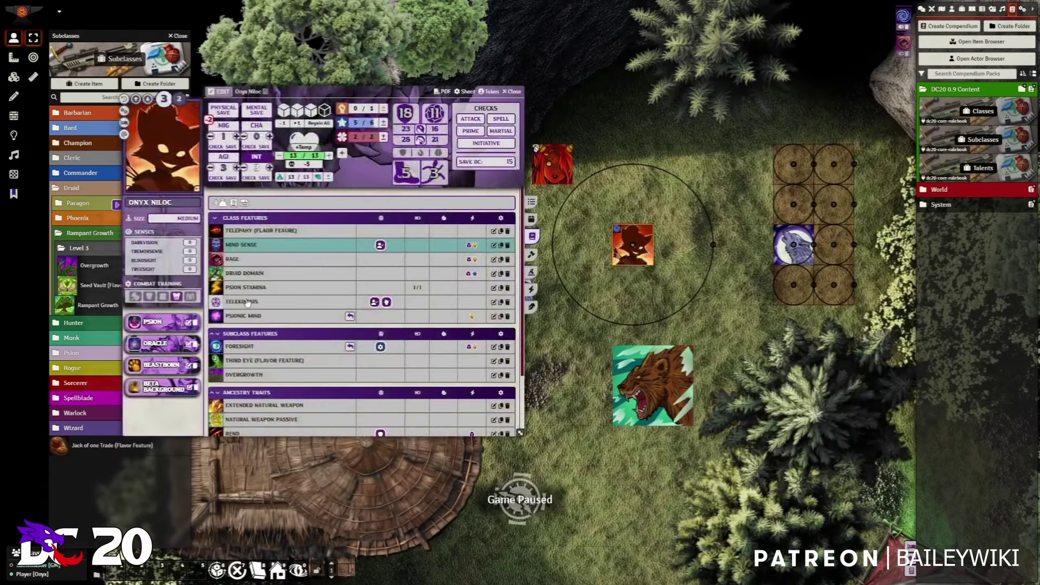
{"action": "left_click", "coordinate": [243, 273]}
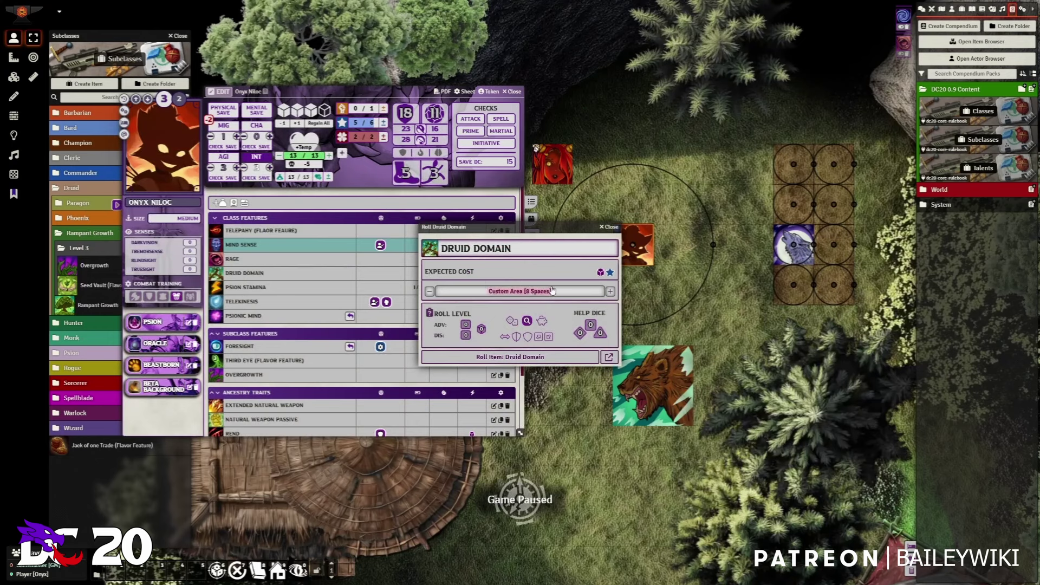
{"action": "left_click", "coordinate": [512, 291]}
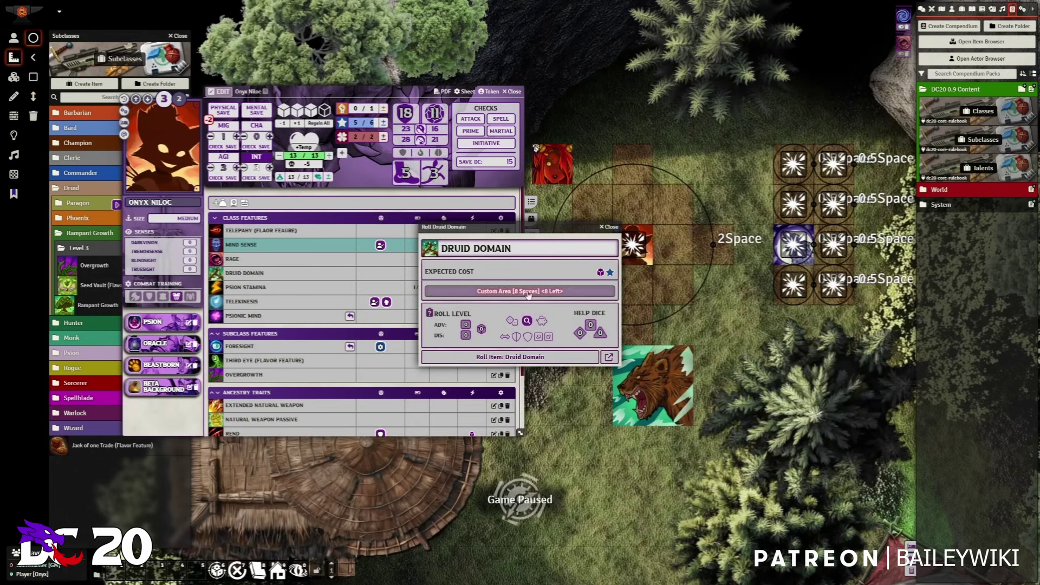
{"action": "left_click", "coordinate": [633, 243]}
{"action": "left_click", "coordinate": [632, 203]}
{"action": "left_click", "coordinate": [633, 162]}
{"action": "left_click", "coordinate": [592, 163]}
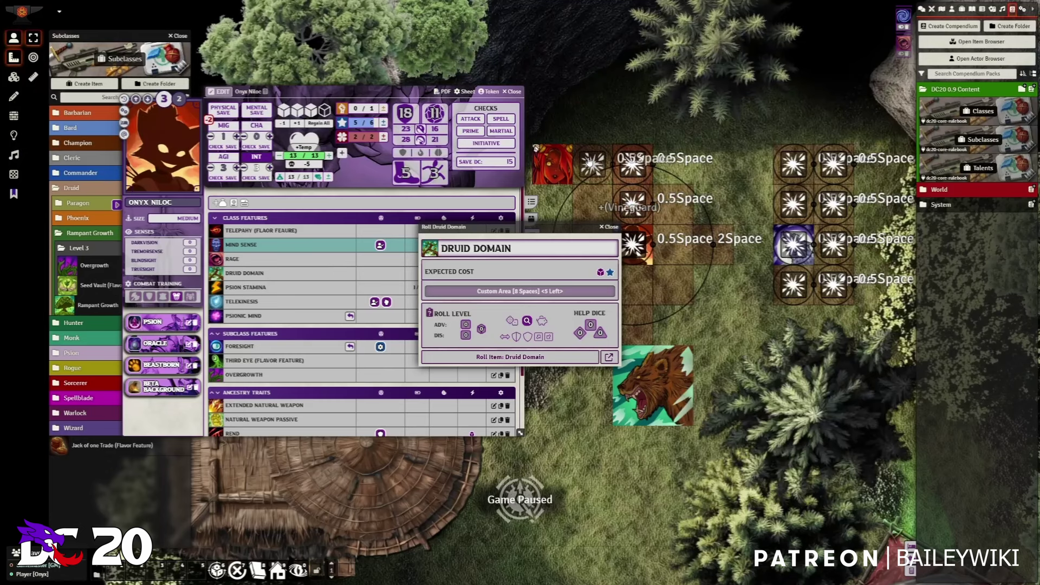
{"action": "left_click", "coordinate": [552, 162]}
{"action": "left_click", "coordinate": [552, 122]}
{"action": "left_click", "coordinate": [553, 81]}
{"action": "left_click", "coordinate": [591, 81]}
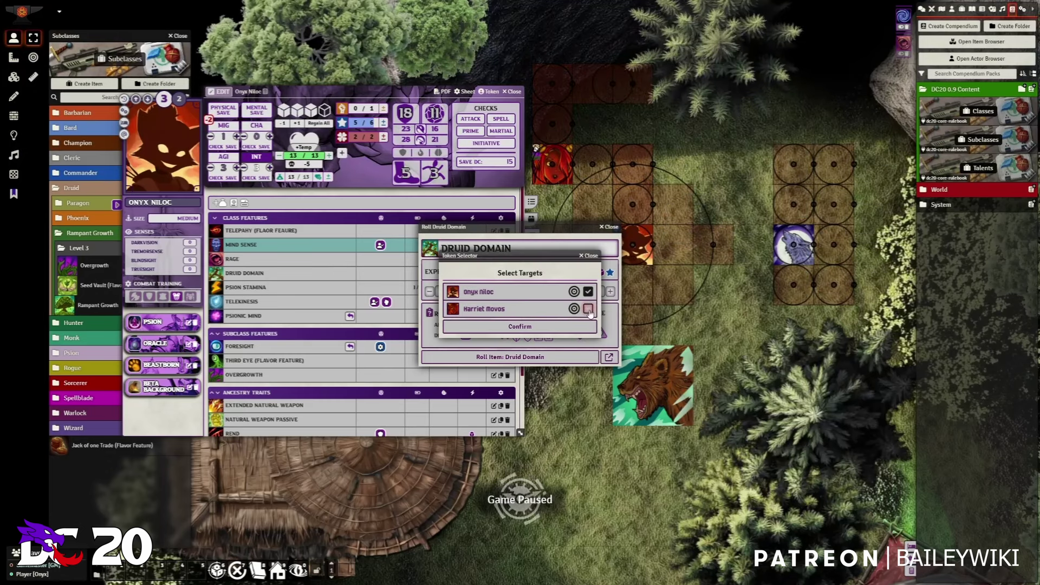
Confirm the target selection for the red-haired ally, close the Druid Domain roll and inspect the Vineguard effect's description.
{"action": "left_click", "coordinate": [589, 309]}
{"action": "left_click", "coordinate": [579, 327]}
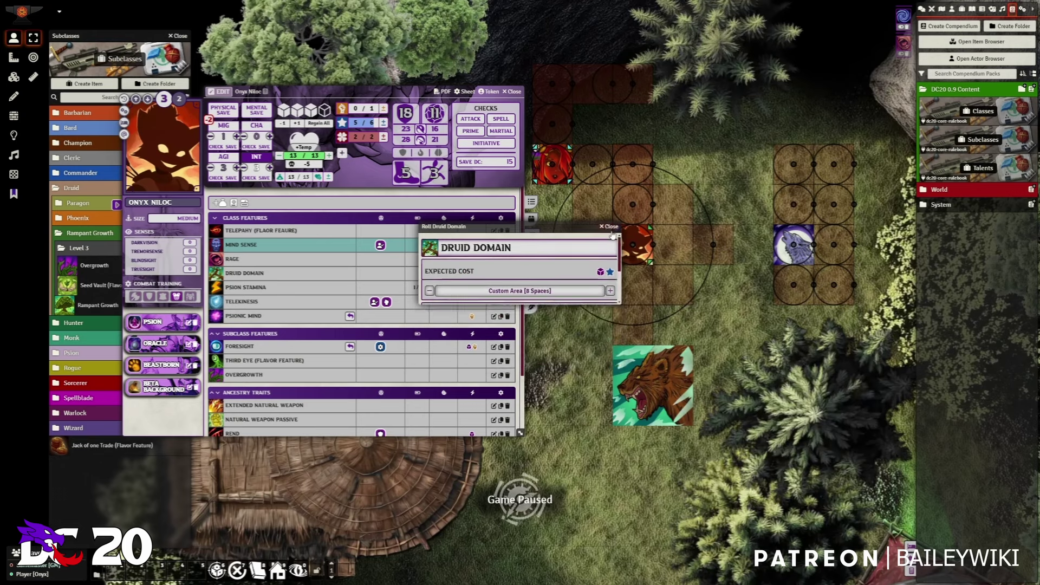
{"action": "left_click", "coordinate": [609, 228]}
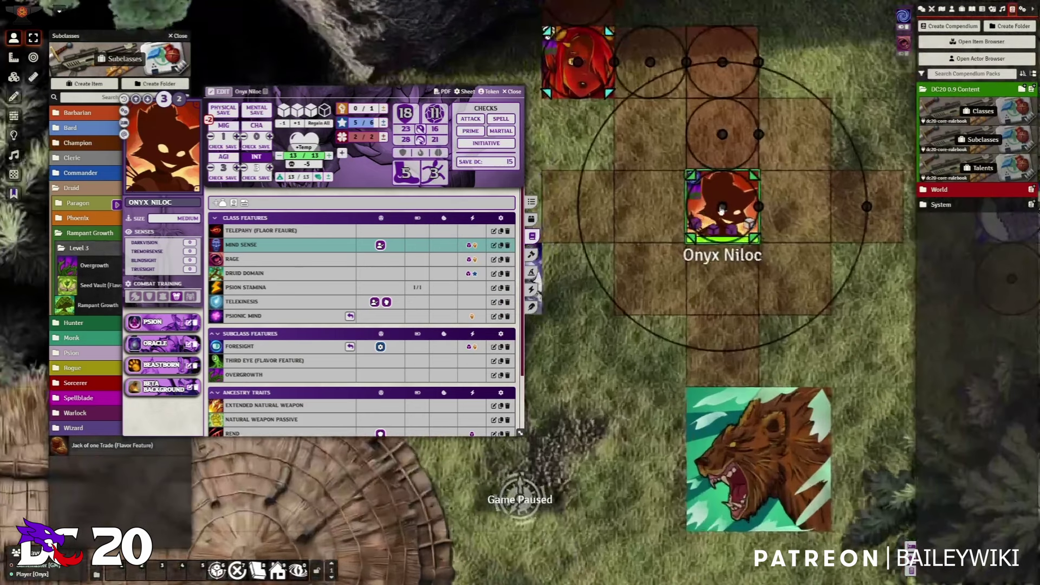
{"action": "mouse_move", "coordinate": [901, 43]}
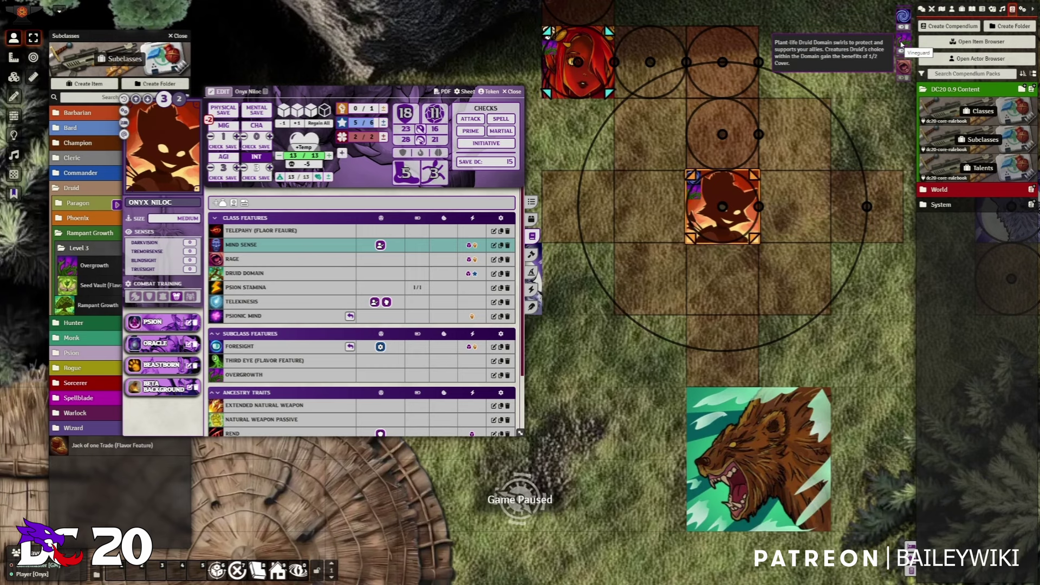
{"action": "scroll", "coordinate": [711, 72], "scroll_direction": "down", "scroll_amount": 5}
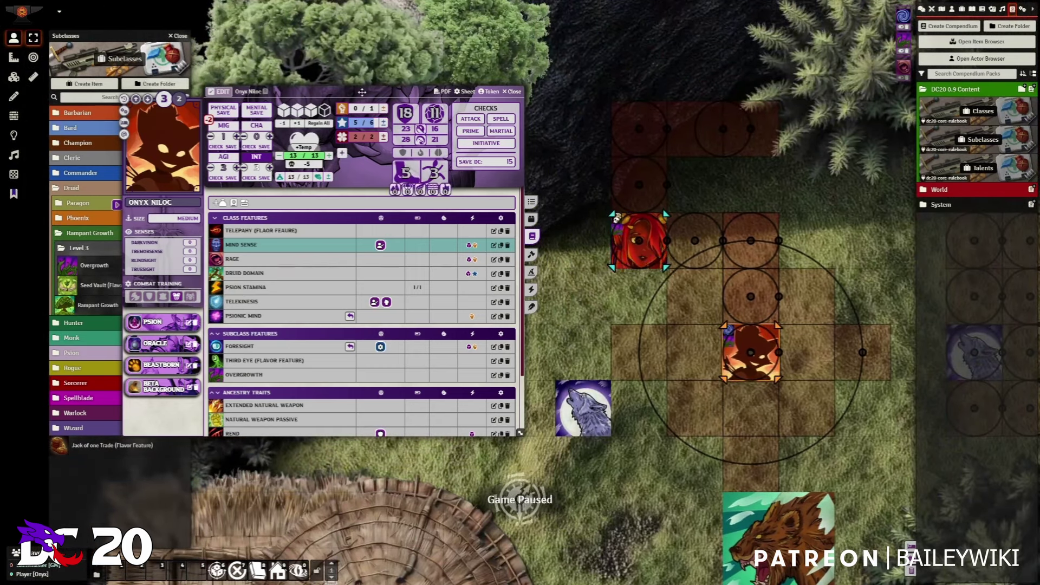
Minimize the character sheet, then move the red-haired ally one space up and the free wolf three spaces up.
{"action": "double_click", "coordinate": [361, 92]}
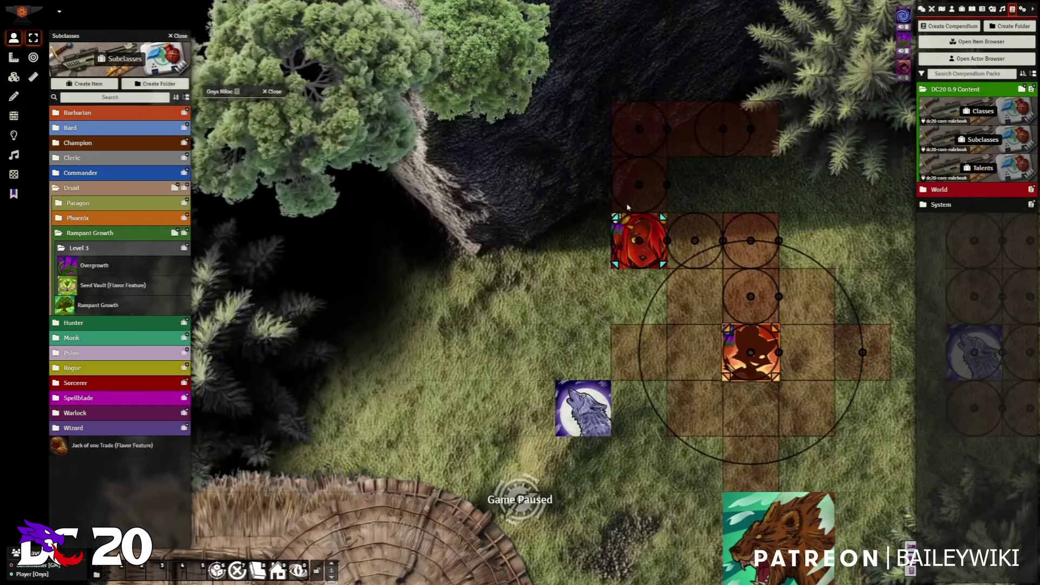
{"action": "left_click", "coordinate": [639, 245]}
{"action": "left_click_drag", "start_coordinate": [639, 245], "coordinate": [640, 188]}
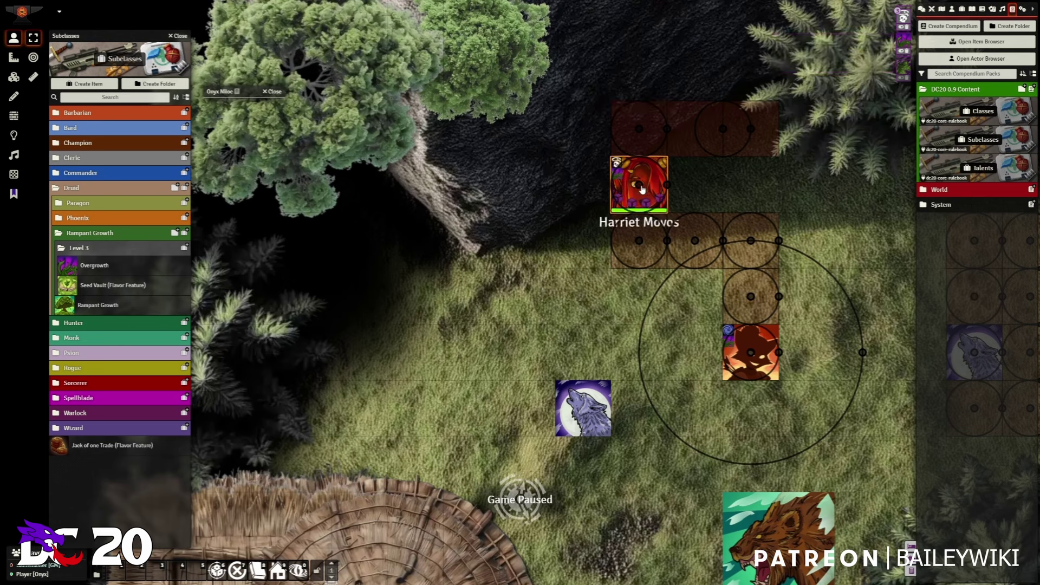
{"action": "left_click_drag", "start_coordinate": [575, 418], "coordinate": [572, 250]}
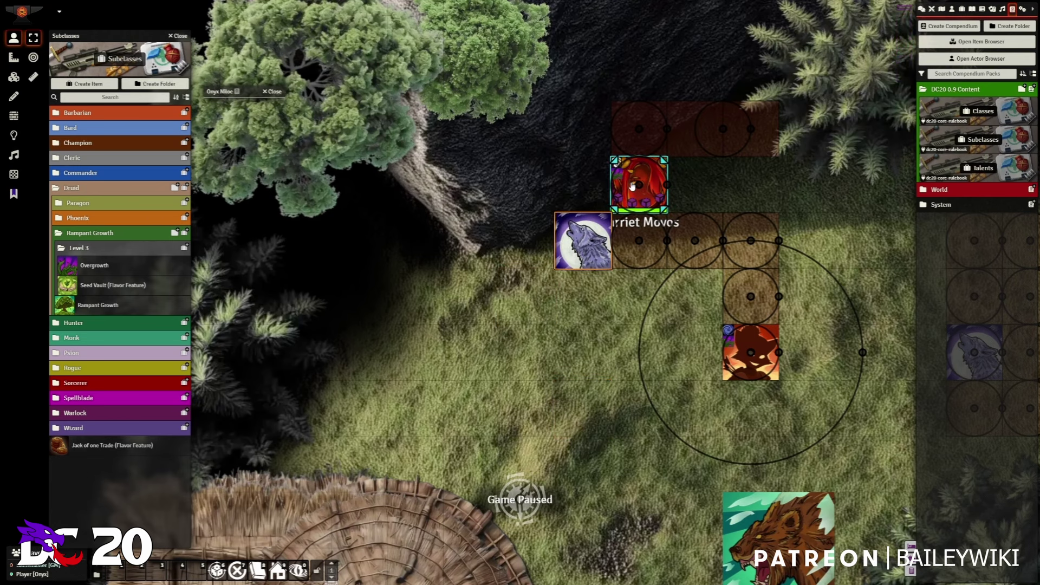
Check the expected roll level of the wolf's Bite or Claw attack against the red-haired ally, then close the roll.
{"action": "double_click", "coordinate": [574, 247]}
{"action": "left_click_drag", "start_coordinate": [499, 162], "coordinate": [248, 190]}
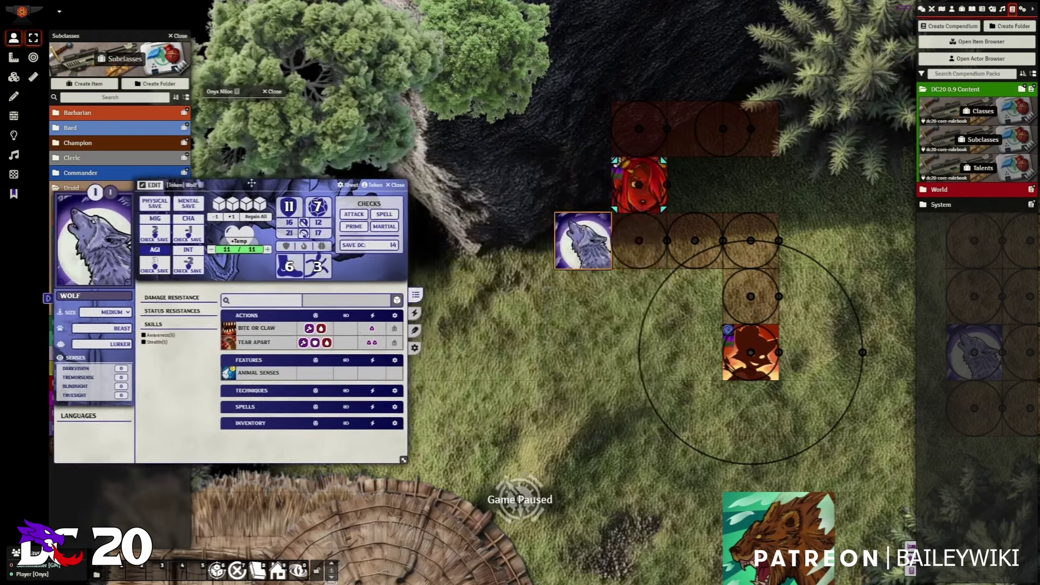
{"action": "left_click", "coordinate": [227, 328]}
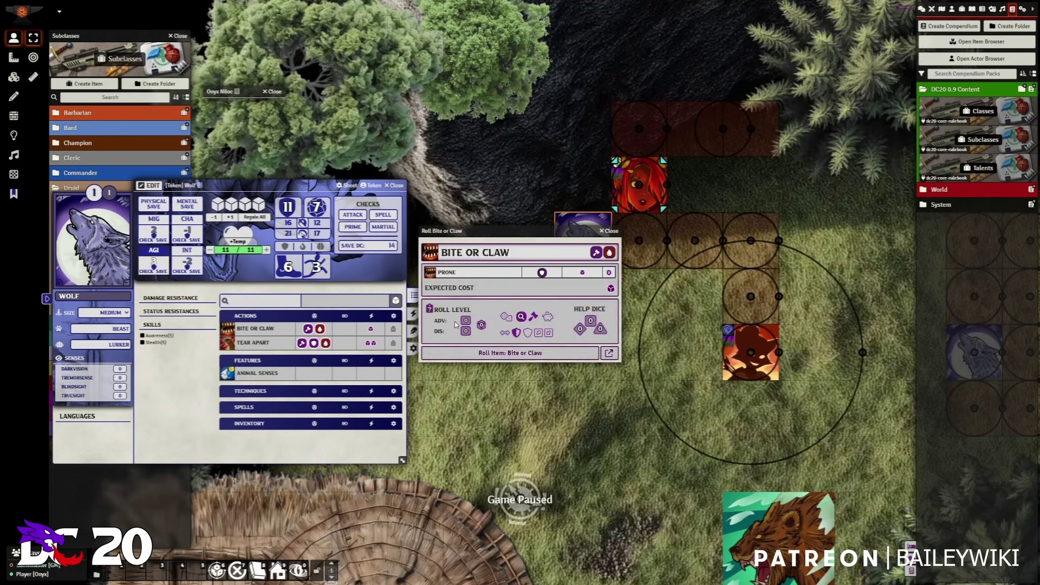
{"action": "left_click", "coordinate": [429, 309]}
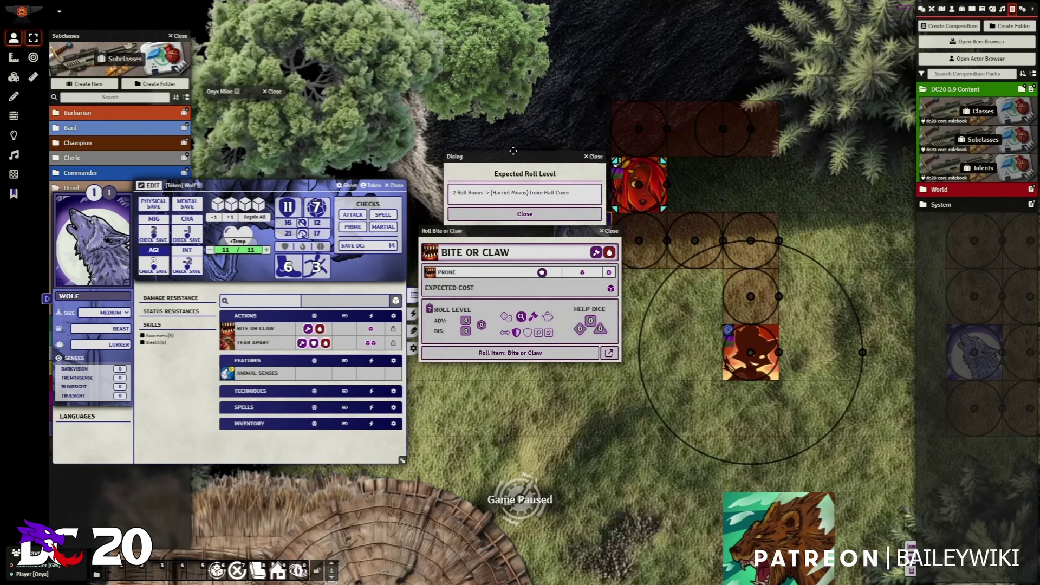
{"action": "left_click", "coordinate": [524, 213]}
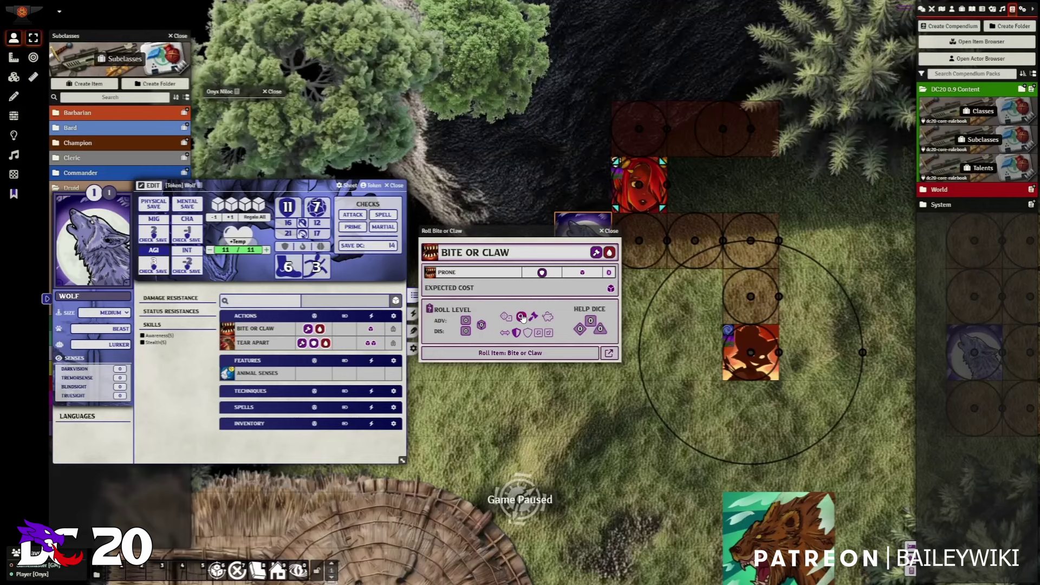
{"action": "left_click", "coordinate": [609, 231]}
Clear the map by closing the wolf's sheet and minimizing the Subclasses compendium.
{"action": "left_click_drag", "start_coordinate": [274, 181], "coordinate": [492, 270]}
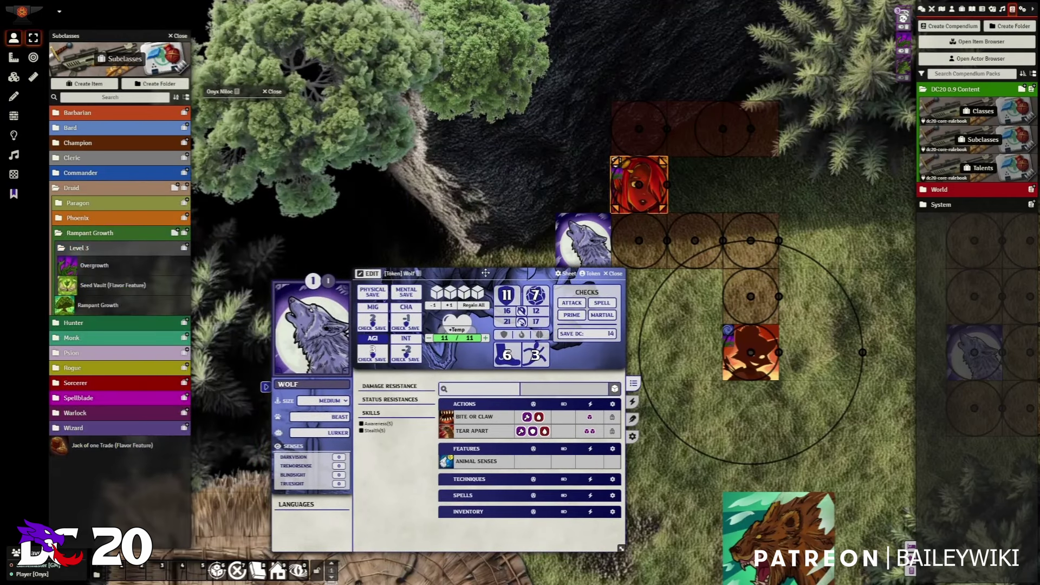
{"action": "double_click", "coordinate": [491, 269]}
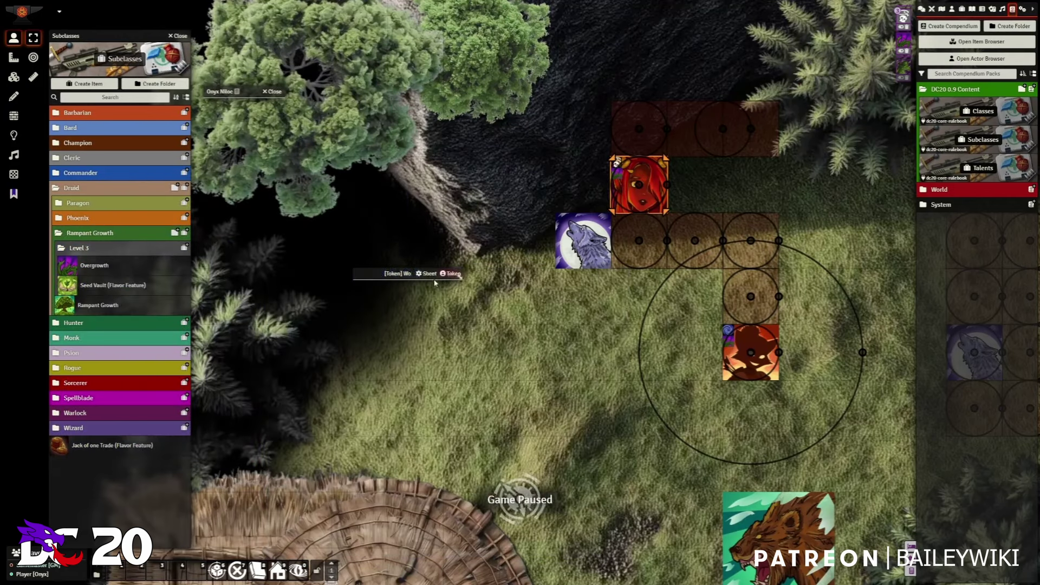
{"action": "double_click", "coordinate": [113, 33]}
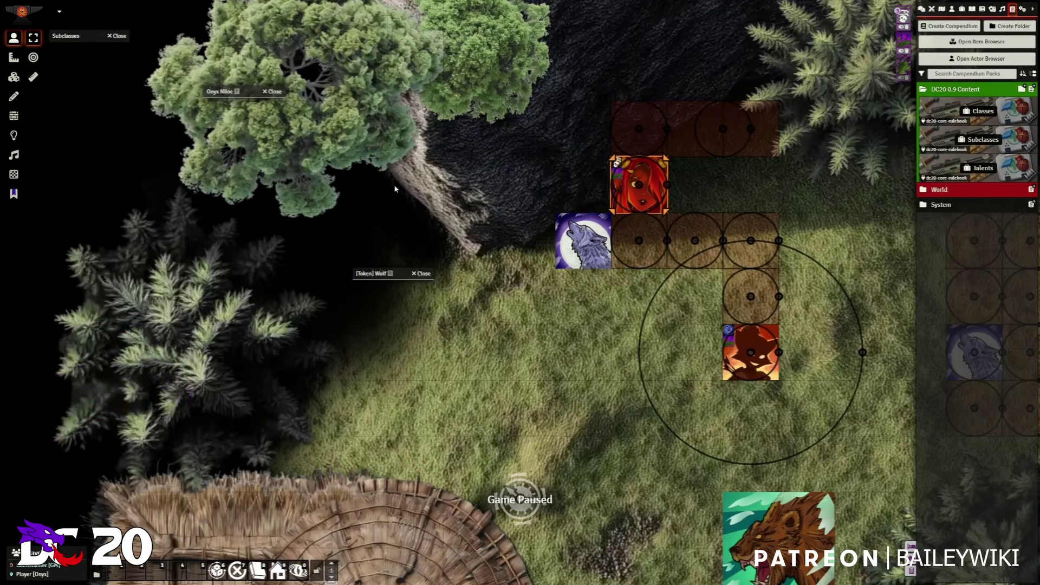
{"action": "left_click", "coordinate": [644, 186]}
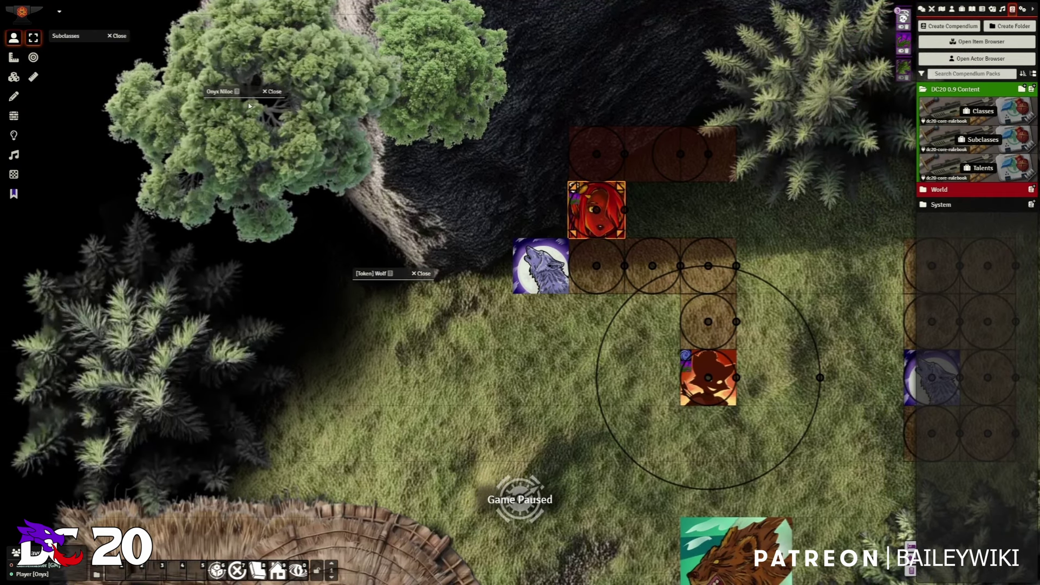
{"action": "double_click", "coordinate": [400, 271]}
{"action": "left_click", "coordinate": [552, 197]}
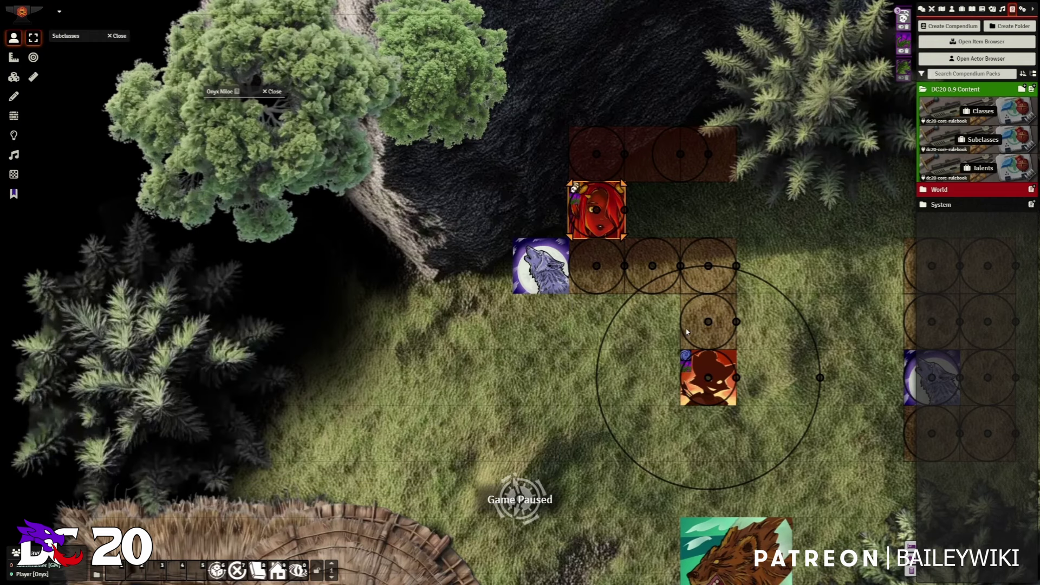
Open Aura of Protection from the character's features and review its roll details and advanced effect settings.
{"action": "double_click", "coordinate": [729, 373]}
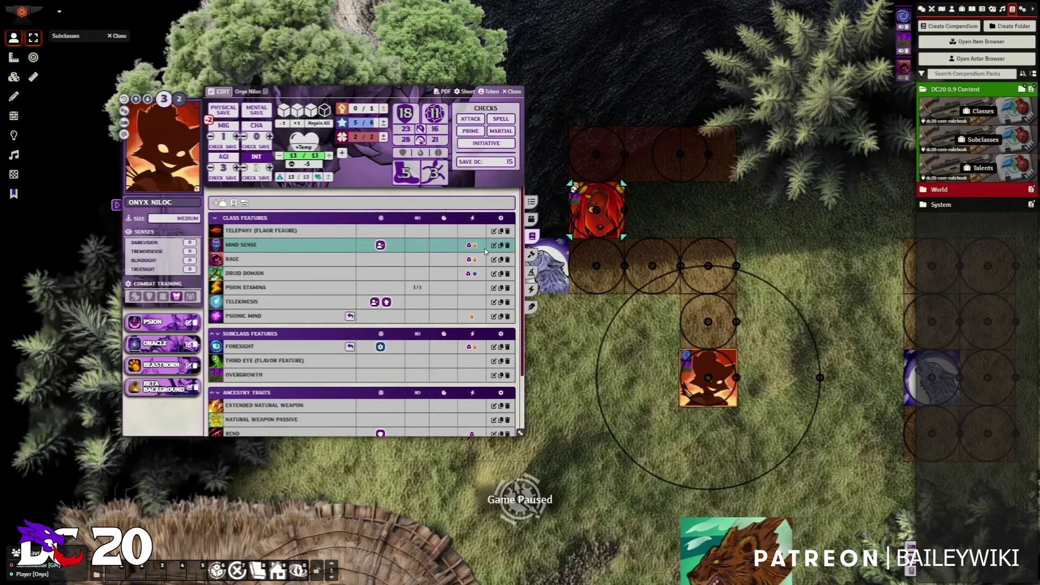
{"action": "scroll", "coordinate": [269, 302], "scroll_direction": "down", "scroll_amount": 5}
{"action": "mouse_move", "coordinate": [269, 302]}
{"action": "right_click", "coordinate": [273, 403]}
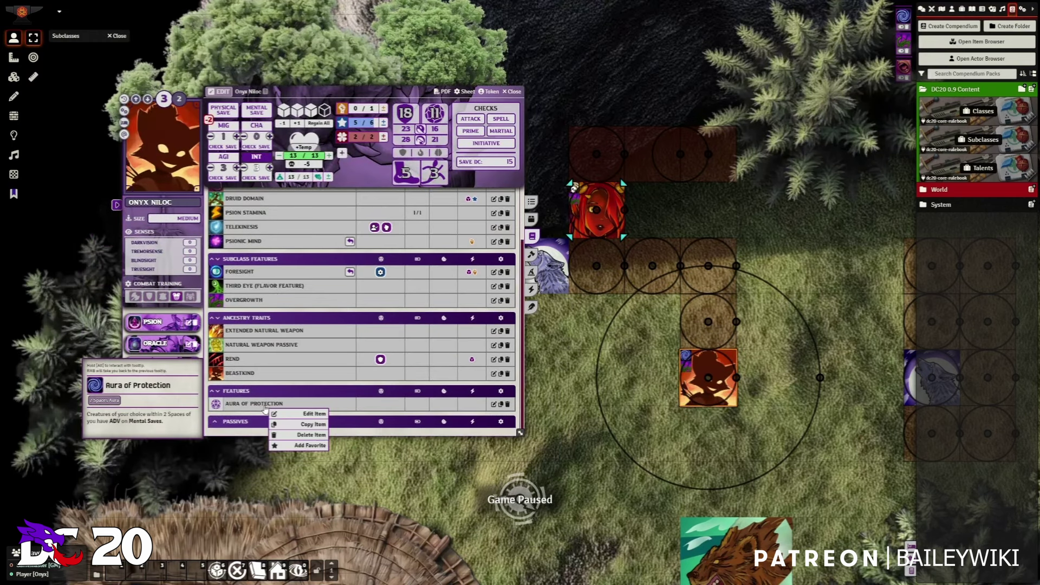
{"action": "left_click", "coordinate": [301, 414]}
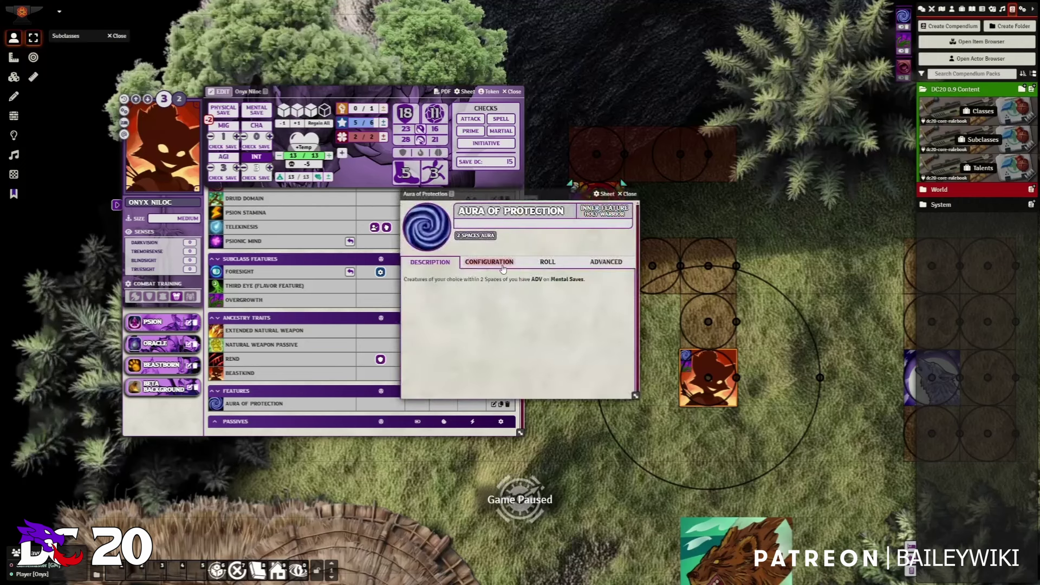
{"action": "left_click", "coordinate": [573, 266]}
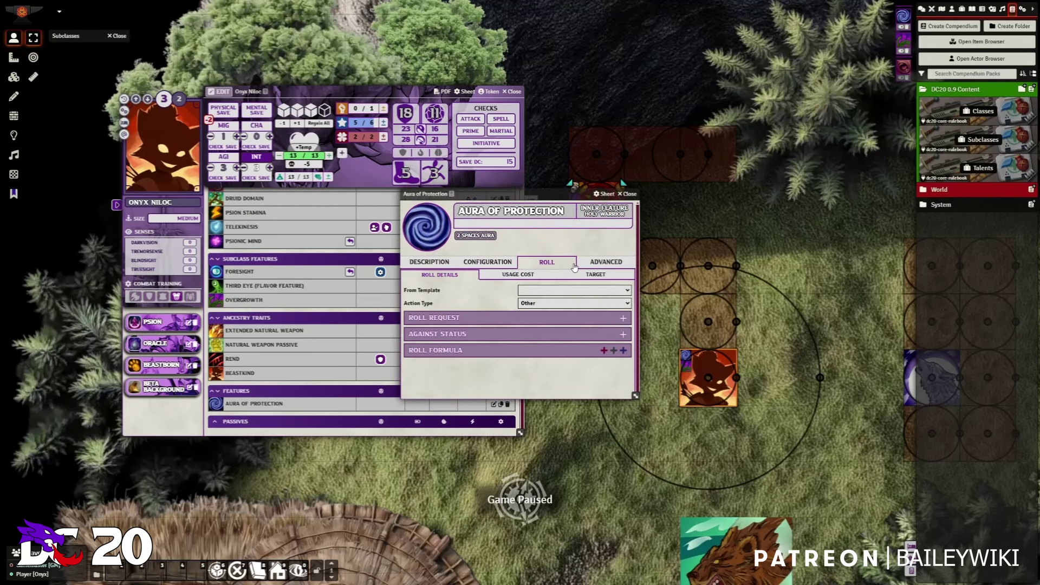
{"action": "left_click", "coordinate": [614, 265]}
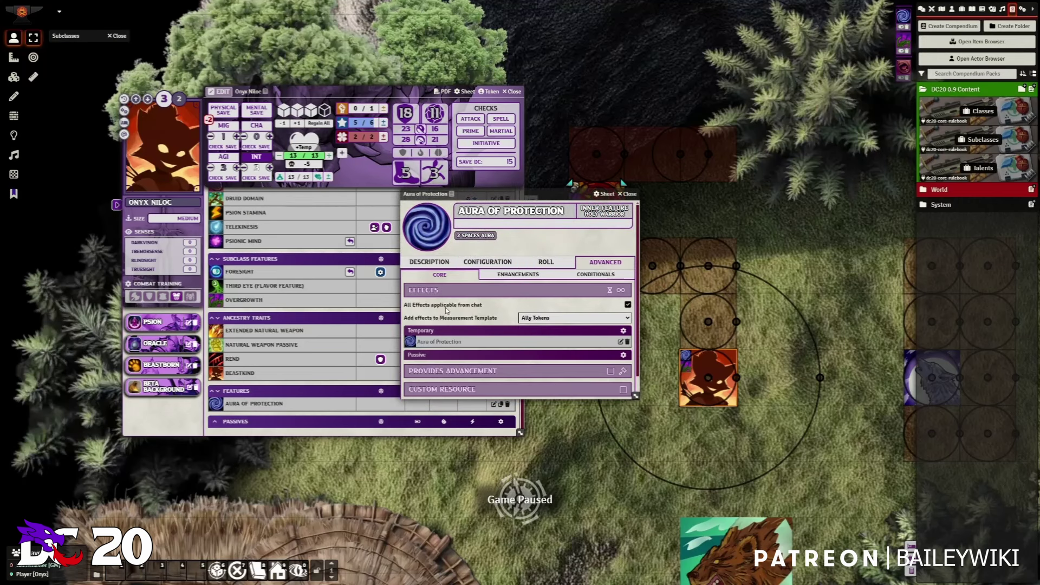
Review which token groups can receive Aura of Protection's effects through its measurement template.
{"action": "scroll", "coordinate": [428, 317], "scroll_direction": "down", "scroll_amount": 1}
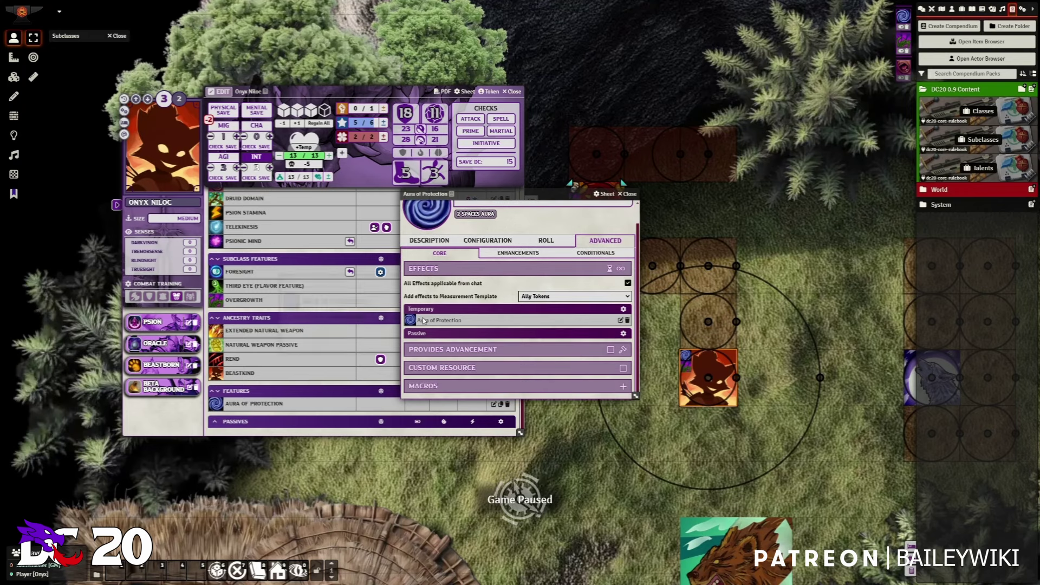
{"action": "mouse_move", "coordinate": [424, 320]}
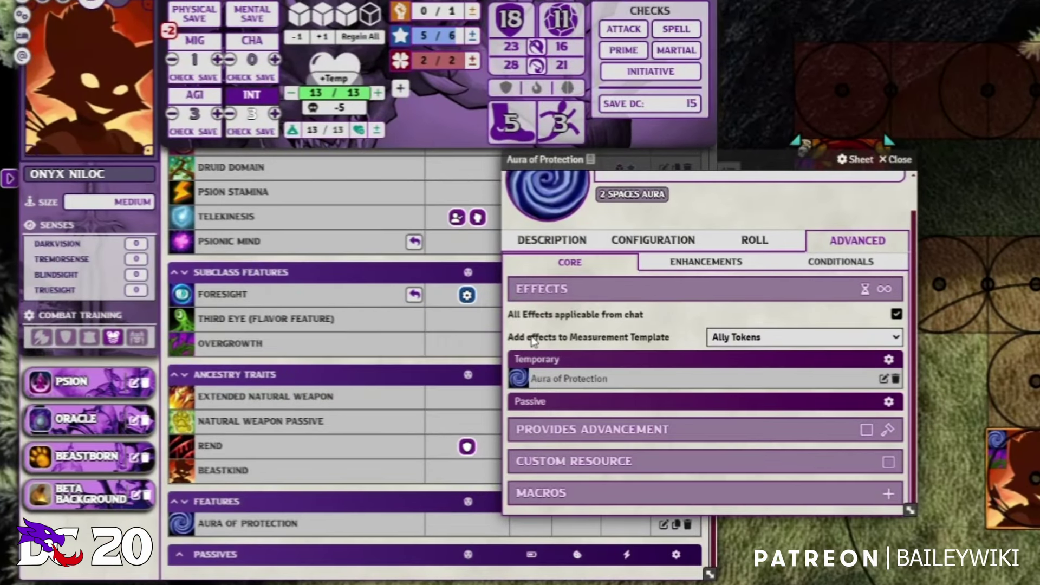
{"action": "left_click", "coordinate": [726, 337]}
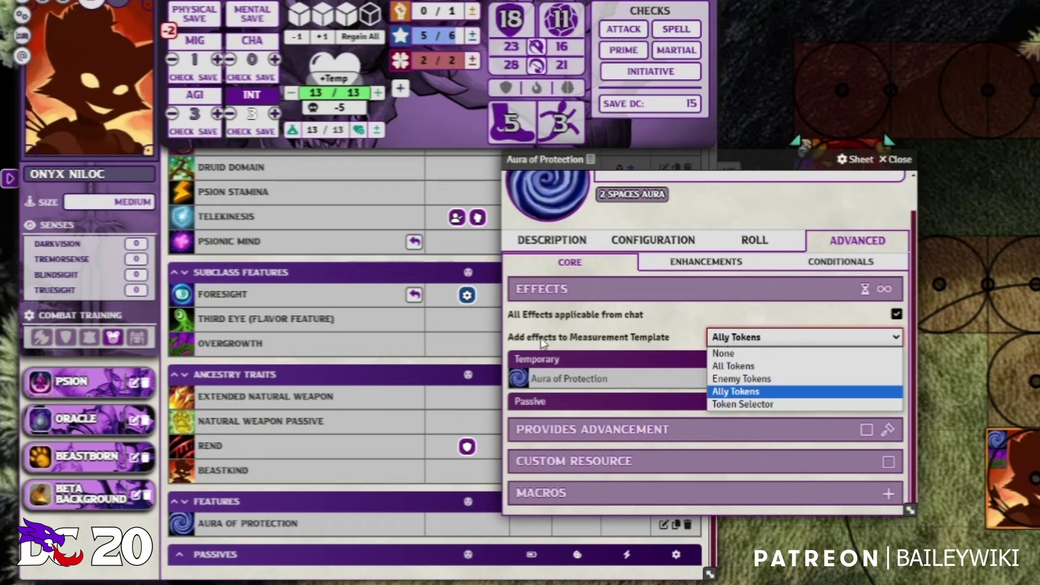
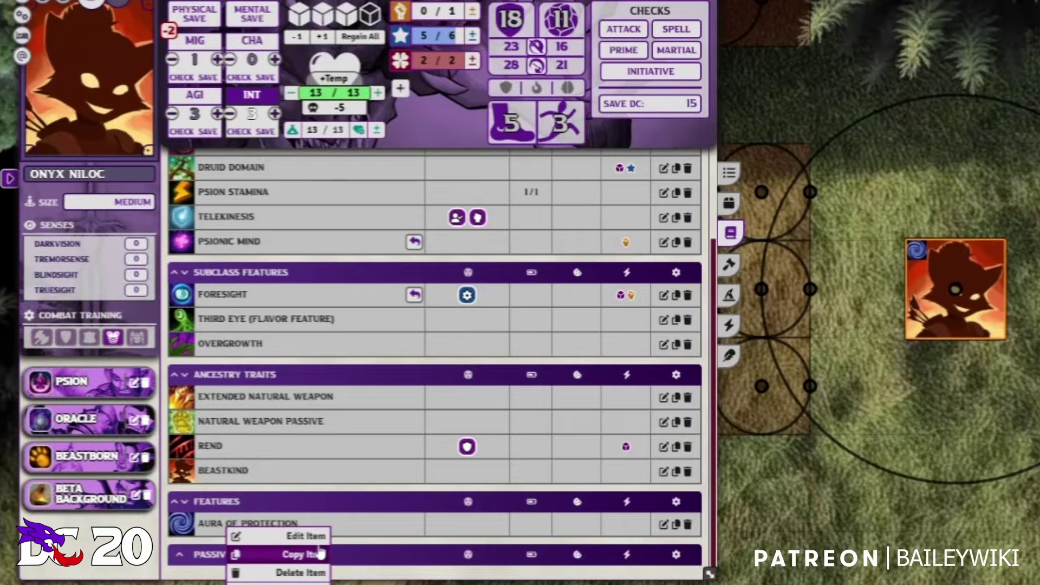
Reopen Aura of Protection's advanced settings and place its window beside the character sheet.
{"action": "left_click", "coordinate": [302, 536]}
{"action": "left_click", "coordinate": [858, 278]}
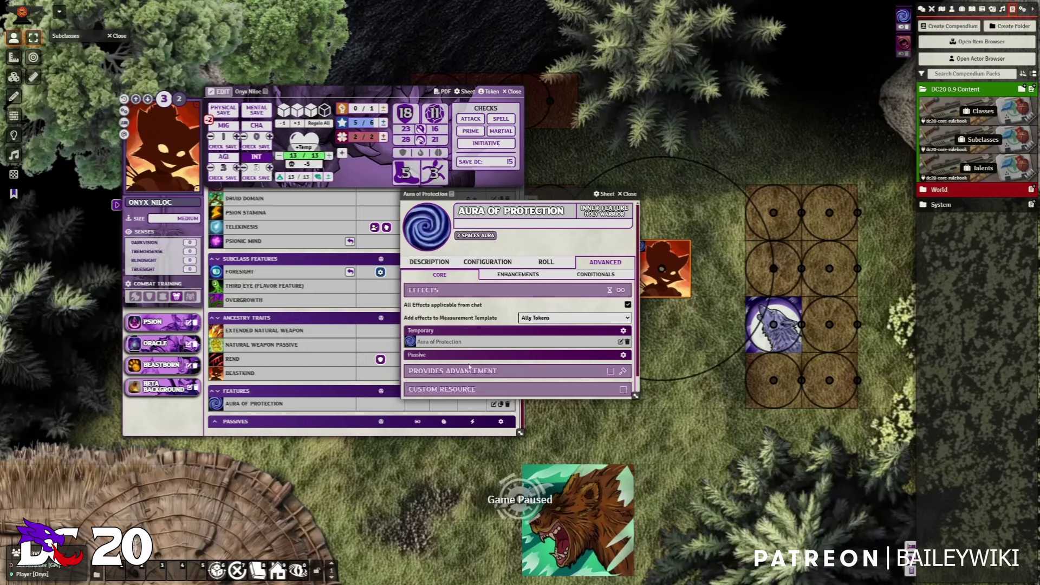
{"action": "left_click_drag", "start_coordinate": [488, 194], "coordinate": [683, 90]}
Compare the roll options of Aura of Protection and Druid Domain, closing each roll without making it.
{"action": "left_click", "coordinate": [264, 409]}
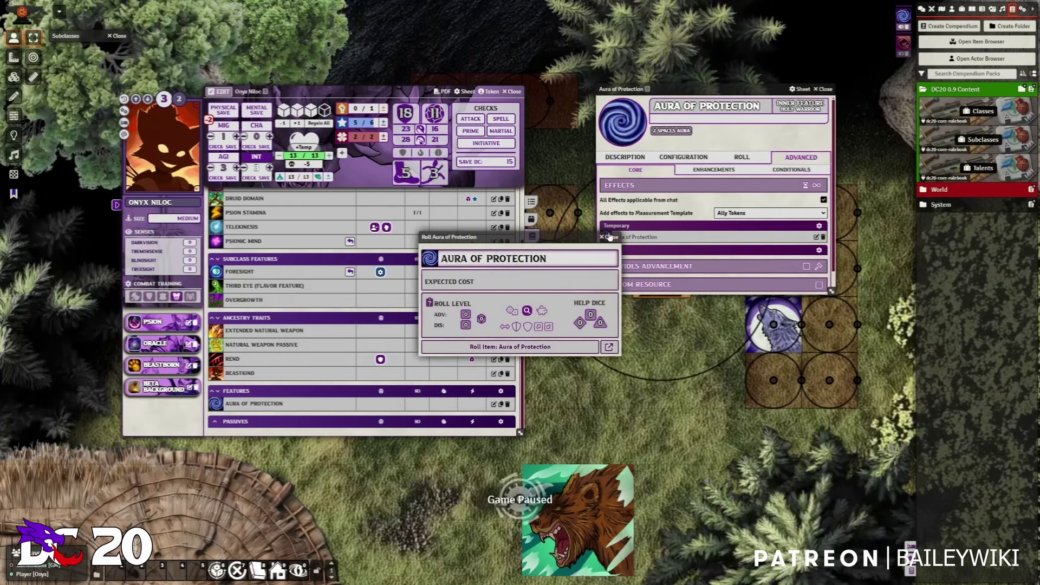
{"action": "left_click", "coordinate": [243, 299]}
{"action": "left_click", "coordinate": [605, 237]}
{"action": "scroll", "coordinate": [325, 282], "scroll_direction": "up", "scroll_amount": 3}
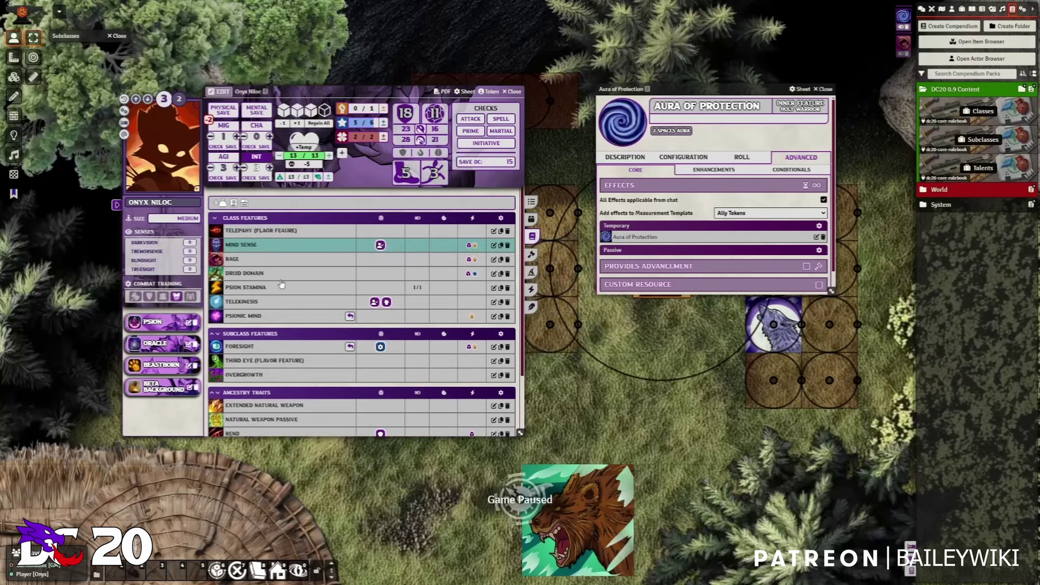
{"action": "left_click", "coordinate": [243, 273]}
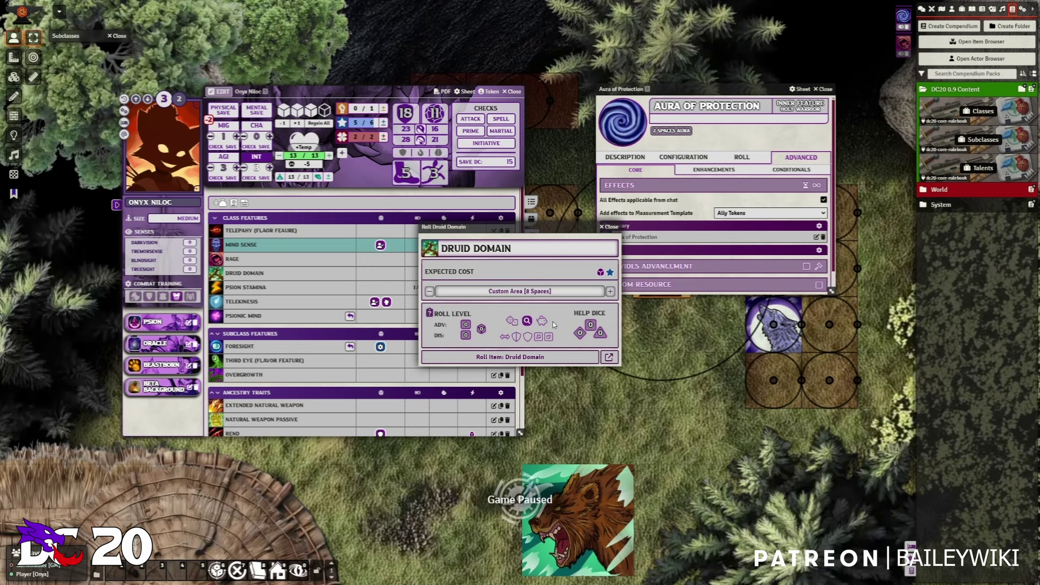
{"action": "left_click", "coordinate": [612, 227]}
{"action": "scroll", "coordinate": [247, 395], "scroll_direction": "down", "scroll_amount": 3}
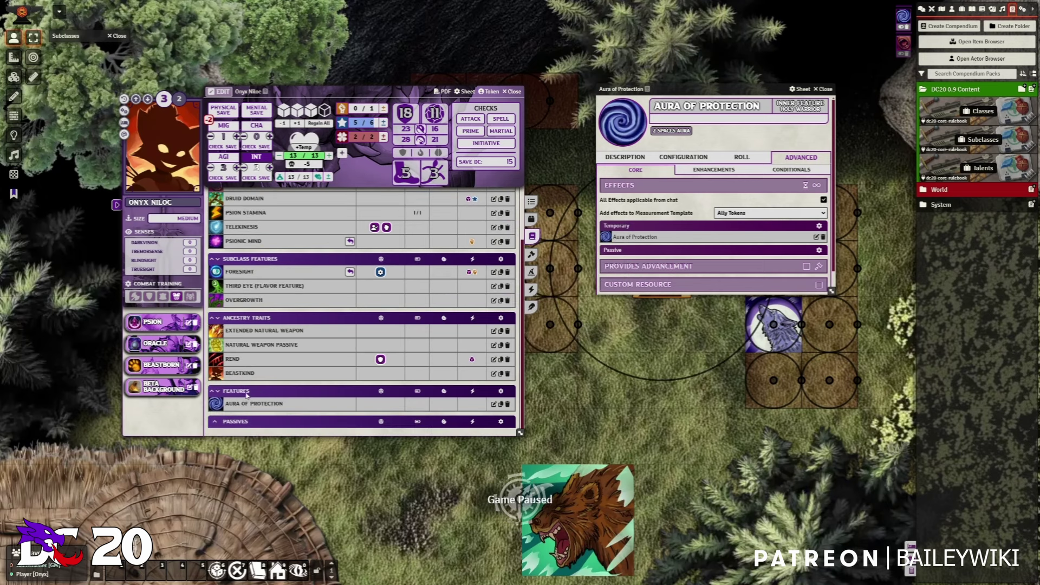
Roll Aura of Protection from the character's features and show its card in the chat log.
{"action": "left_click", "coordinate": [217, 403]}
{"action": "left_click", "coordinate": [509, 347]}
{"action": "left_click", "coordinate": [923, 9]}
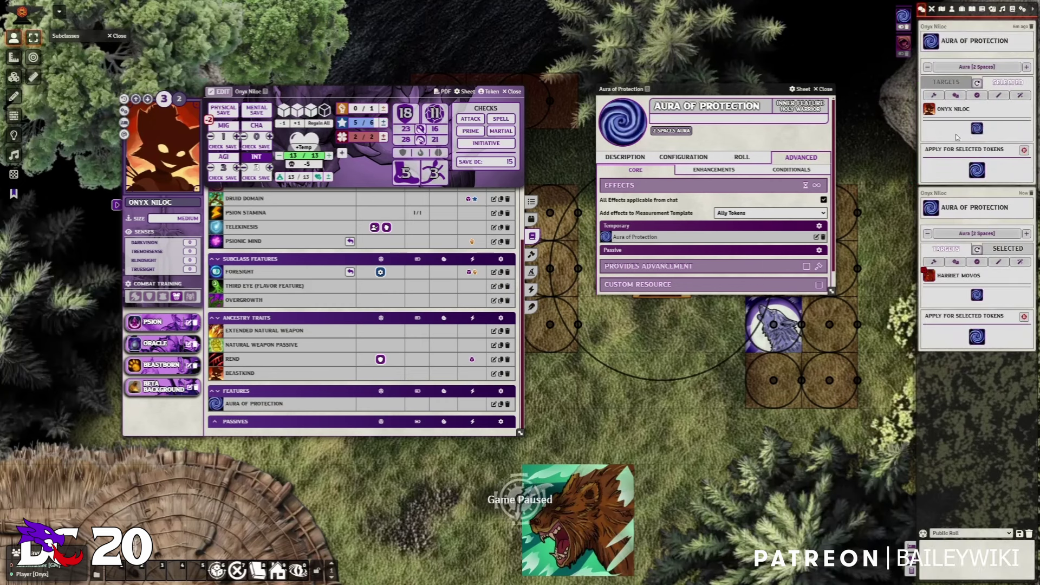
Examine the configuration options of the Aura of Protection active effect, then close the effect.
{"action": "left_click", "coordinate": [677, 242]}
{"action": "left_click", "coordinate": [490, 266]}
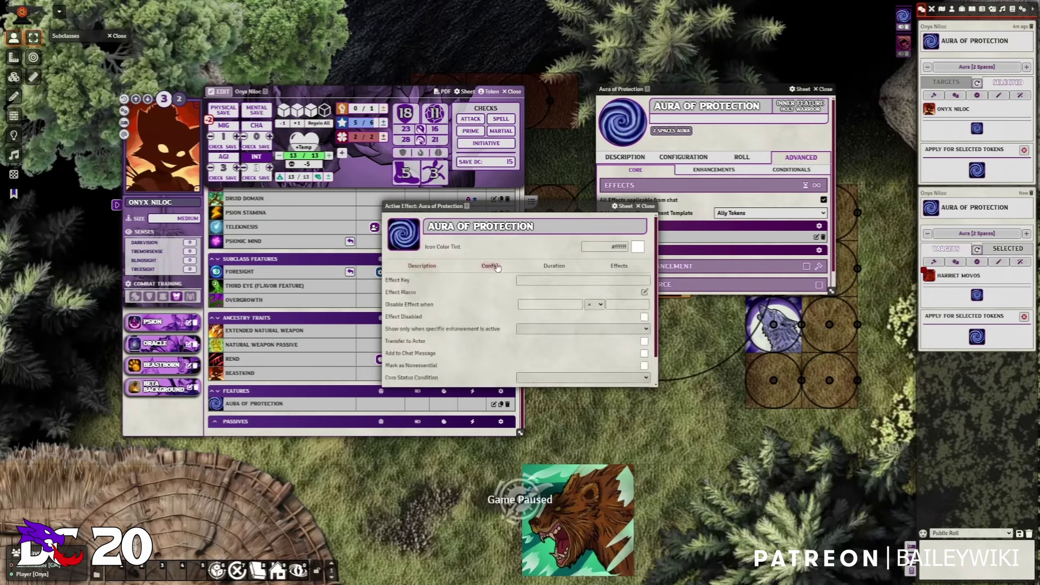
{"action": "left_click_drag", "start_coordinate": [428, 206], "coordinate": [478, 392]}
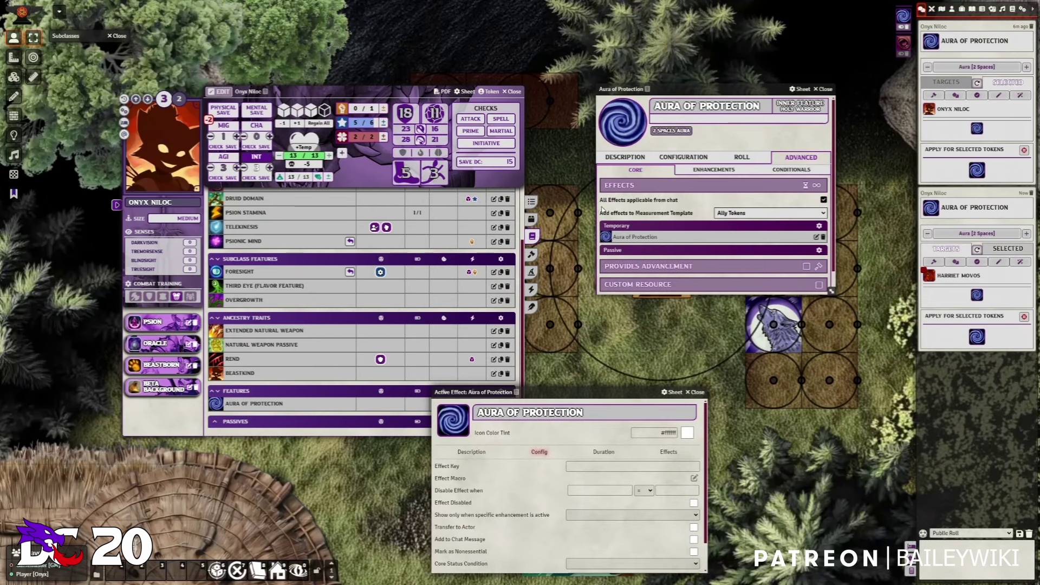
{"action": "left_click", "coordinate": [822, 200]}
{"action": "left_click_drag", "start_coordinate": [606, 391], "coordinate": [551, 202]}
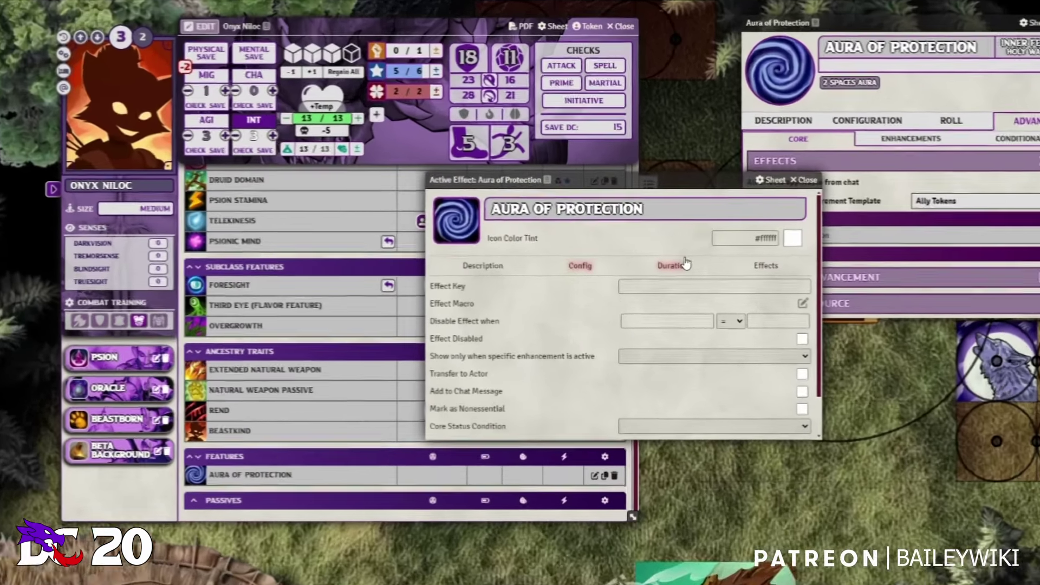
{"action": "scroll", "coordinate": [401, 270], "scroll_direction": "down", "scroll_amount": 2}
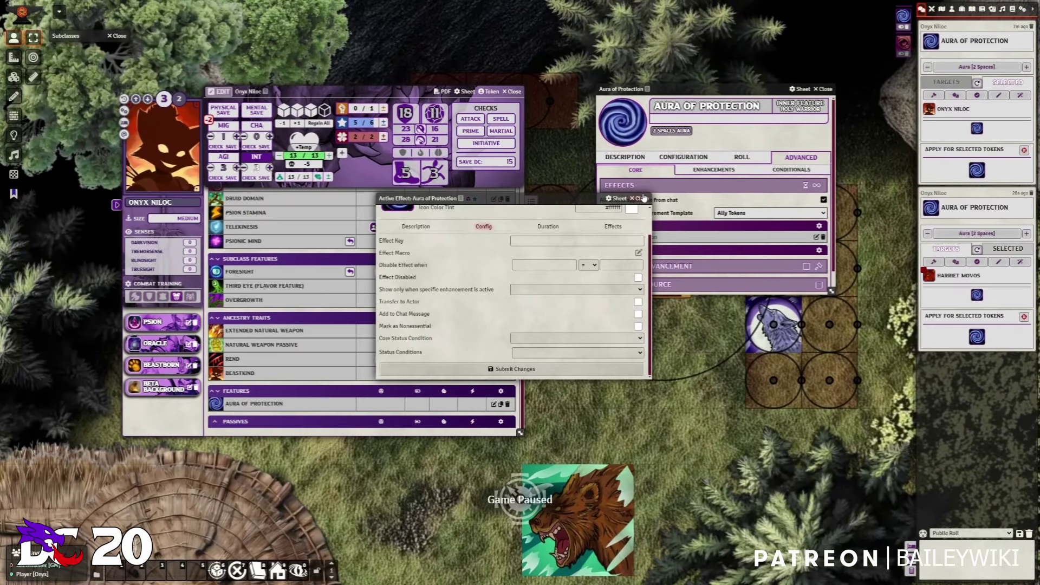
{"action": "left_click", "coordinate": [641, 198]}
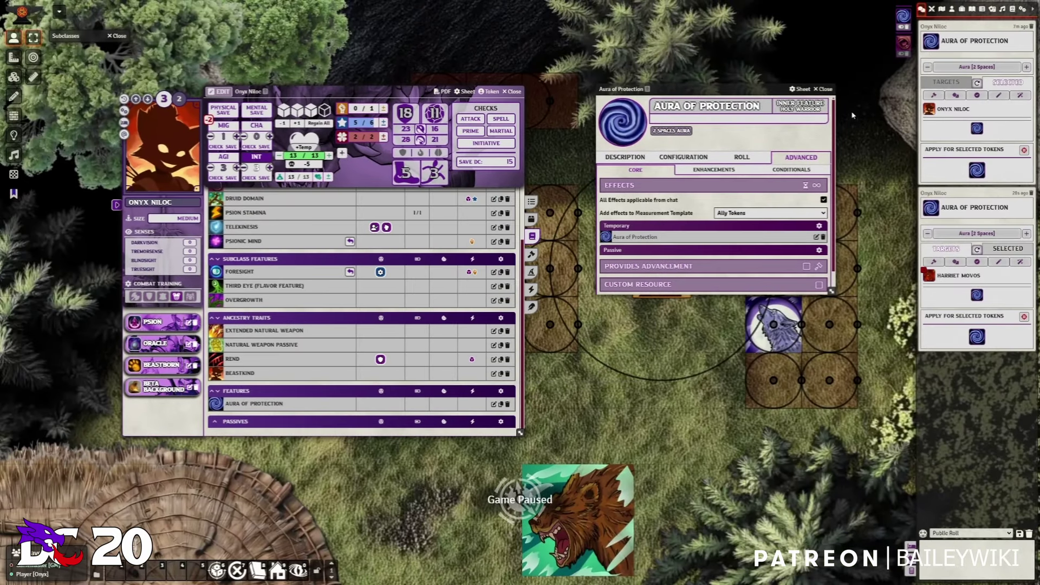
Close the Aura of Protection item and delete both of its cards from the chat log.
{"action": "left_click", "coordinate": [822, 89]}
{"action": "left_click", "coordinate": [1031, 26]}
{"action": "left_click", "coordinate": [1031, 26]}
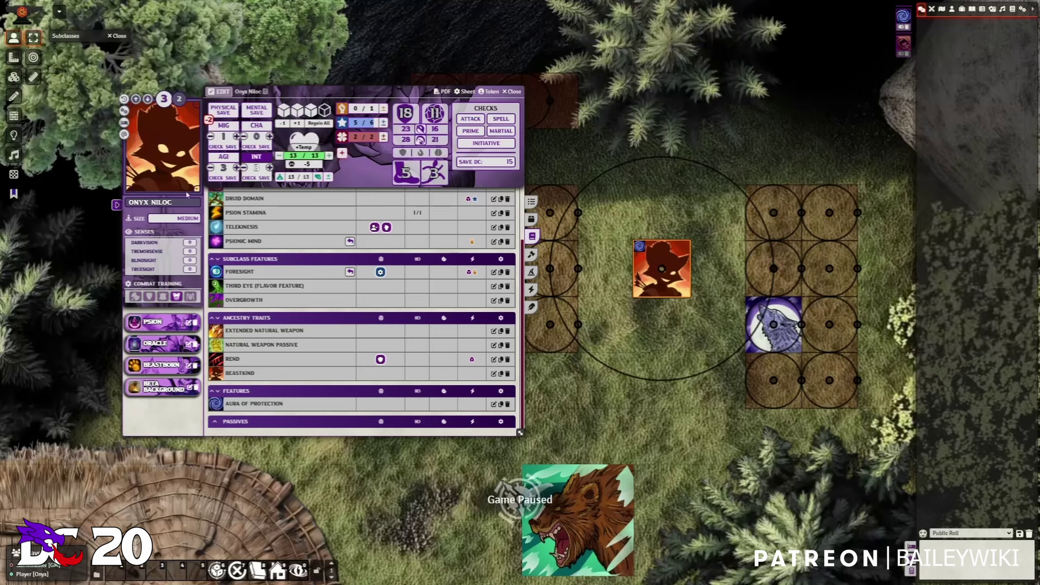
Filter the item compendium to features of BARD origin and add the World version of Bardic Performance to the character.
{"action": "scroll", "coordinate": [266, 280], "scroll_direction": "up", "scroll_amount": 3}
{"action": "left_click", "coordinate": [234, 202]}
{"action": "left_click", "coordinate": [397, 287]}
{"action": "left_click", "coordinate": [379, 322]}
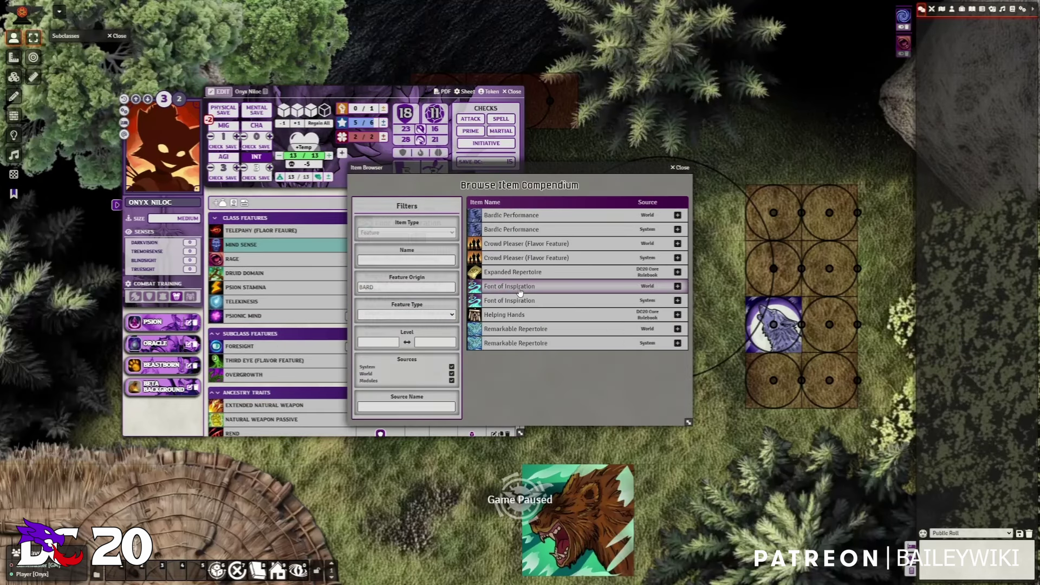
{"action": "left_click", "coordinate": [677, 215]}
{"action": "left_click", "coordinate": [681, 169]}
Roll Bardic Performance with the Inspiring enhancement set to 1.
{"action": "left_click", "coordinate": [216, 287]}
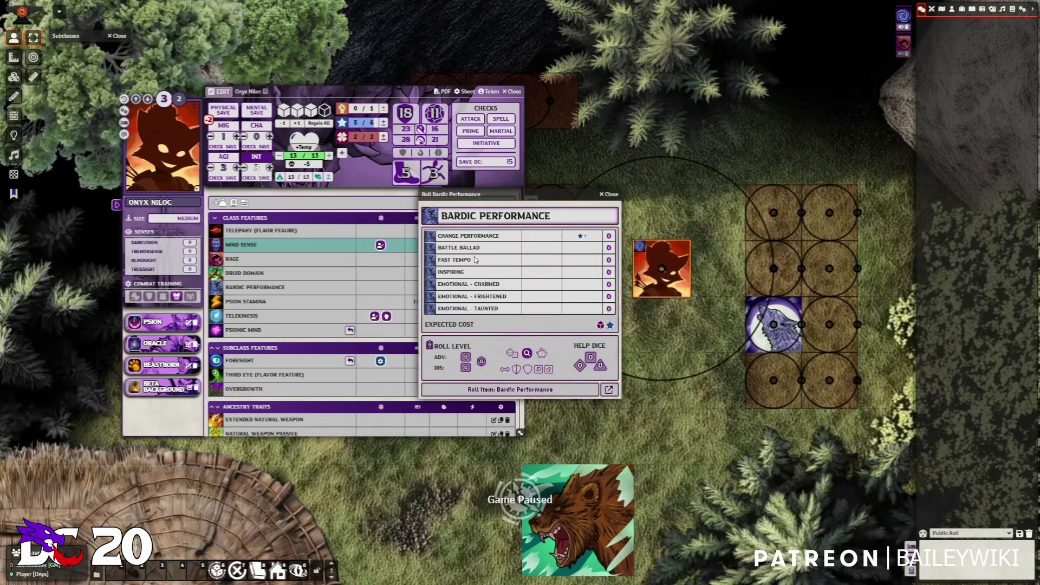
{"action": "mouse_move", "coordinate": [455, 286]}
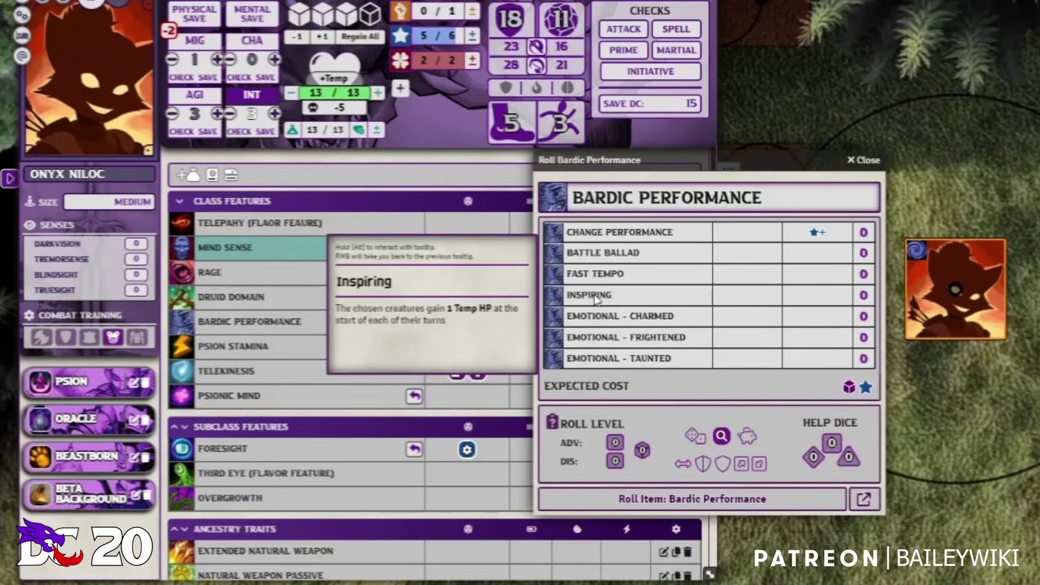
{"action": "left_click", "coordinate": [863, 294]}
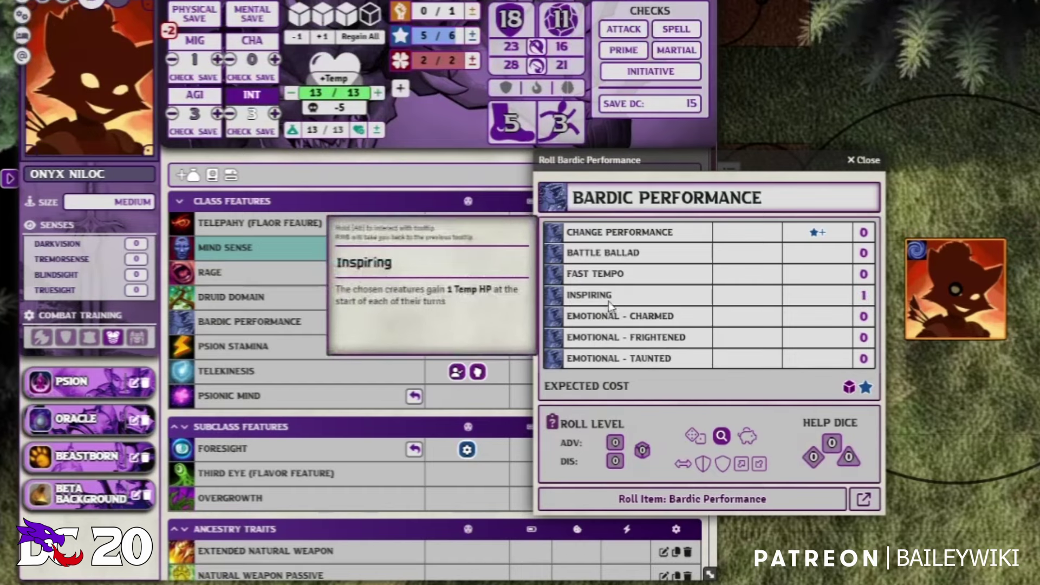
{"action": "left_click", "coordinate": [724, 499]}
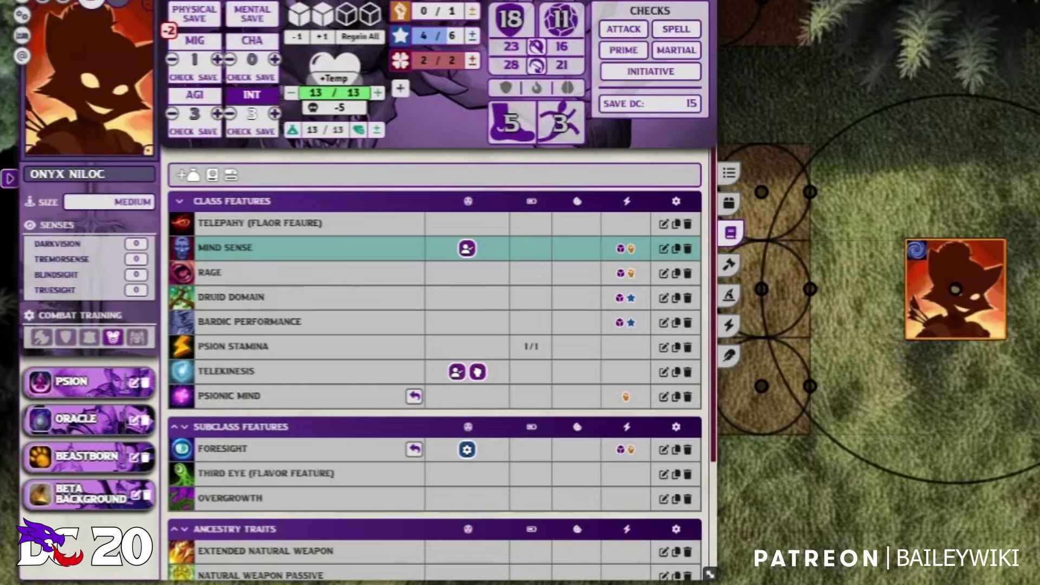
Review Bardic Performance's template target setting and list of temporary effects, then close the item.
{"action": "right_click", "coordinate": [230, 327]}
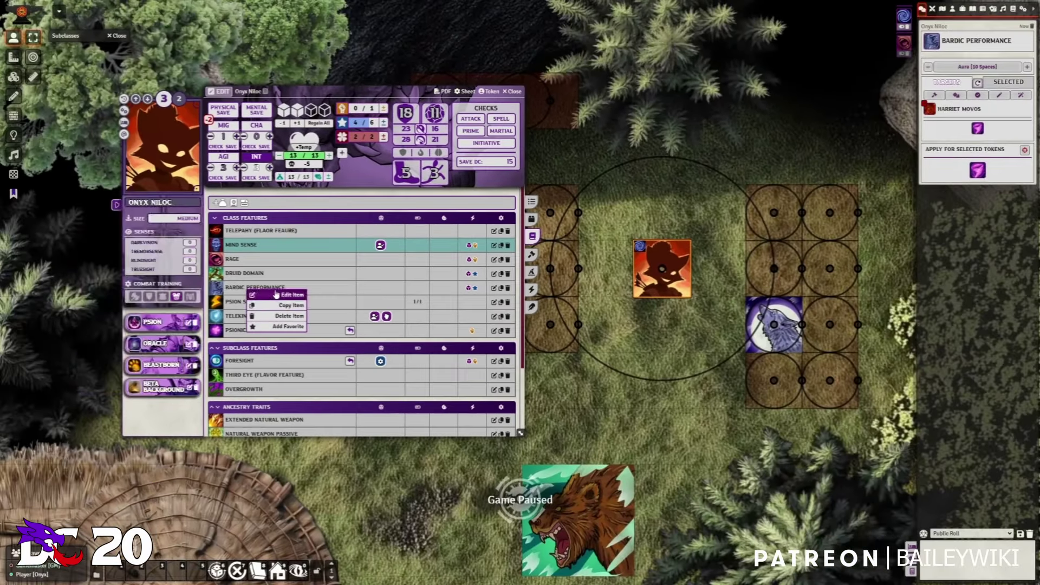
{"action": "left_click", "coordinate": [306, 321]}
{"action": "left_click", "coordinate": [769, 250]}
{"action": "scroll", "coordinate": [538, 321], "scroll_direction": "down", "scroll_amount": 2}
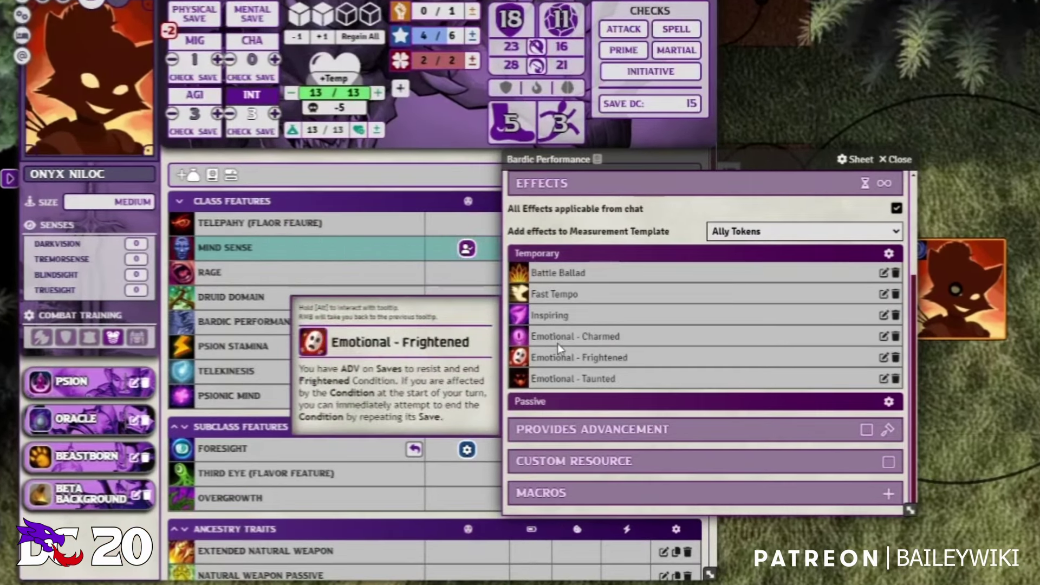
{"action": "mouse_move", "coordinate": [441, 286]}
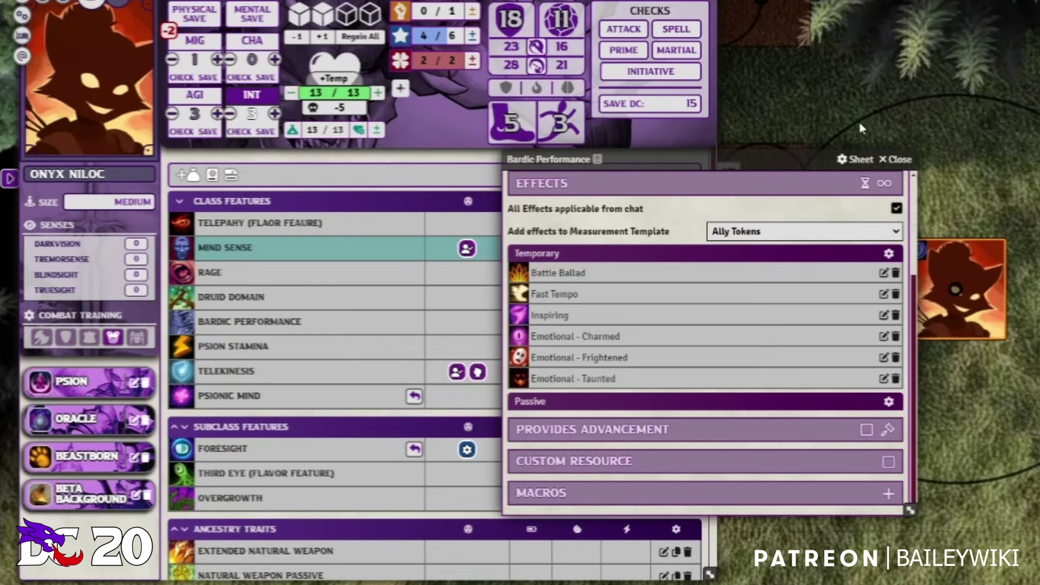
{"action": "left_click", "coordinate": [894, 159]}
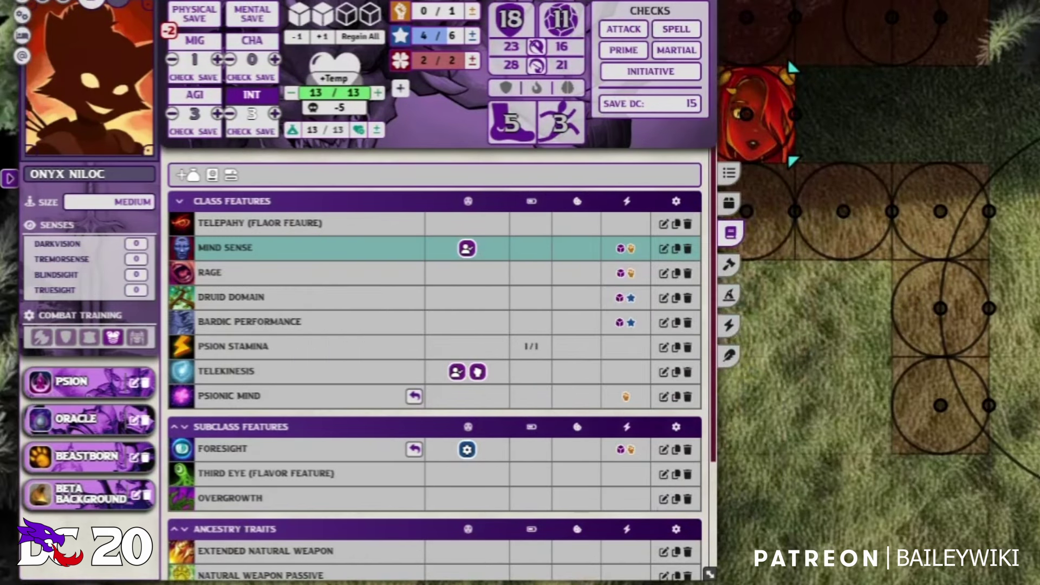
Apply the Bardic Performance aura to the caster, the red-haired ally and the Brown Bear, leaving out both wolves.
{"action": "left_click", "coordinate": [827, 343]}
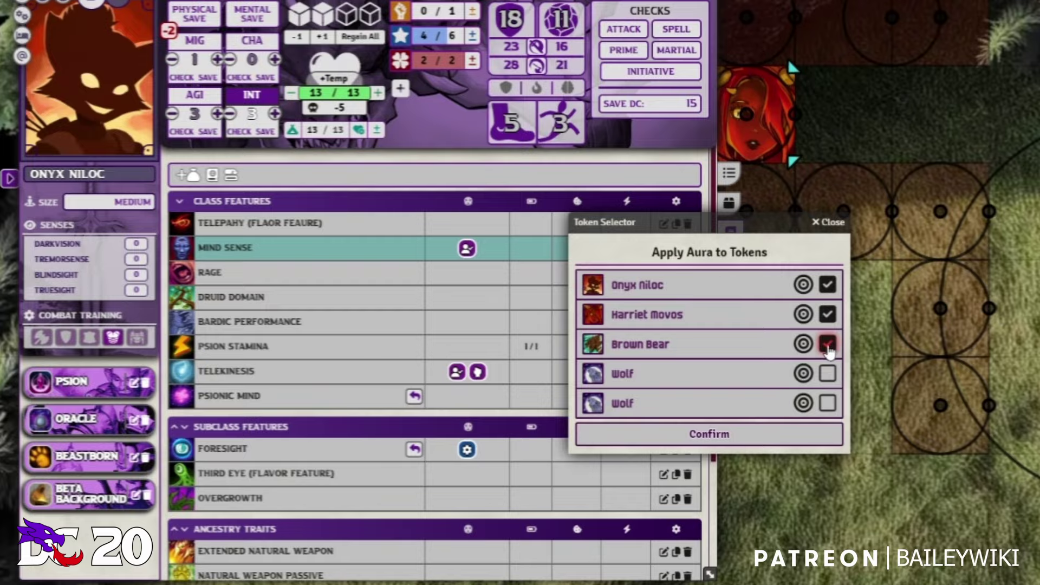
{"action": "left_click", "coordinate": [827, 314]}
{"action": "left_click", "coordinate": [827, 284]}
{"action": "left_click", "coordinate": [769, 433]}
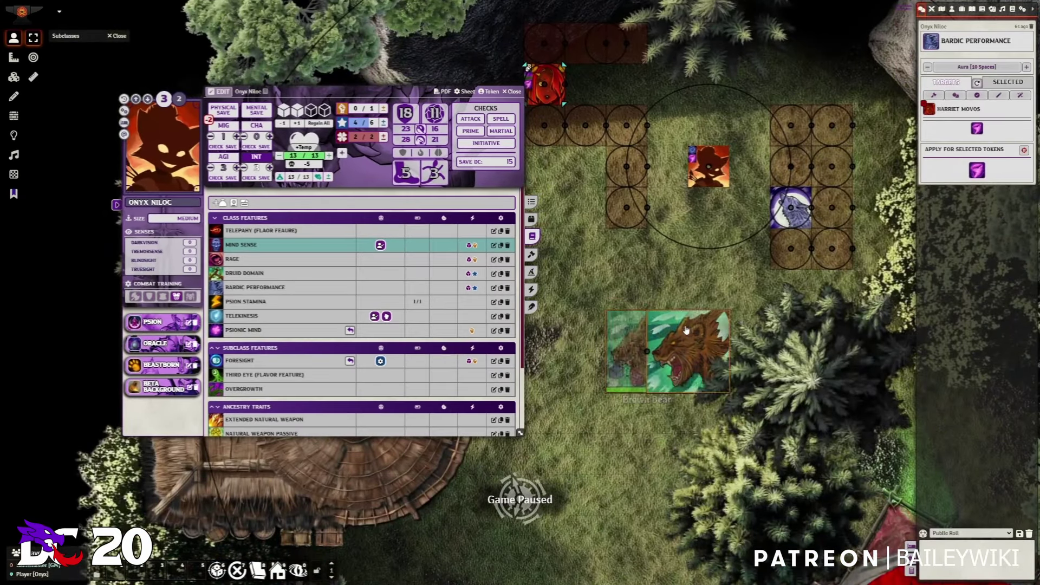
Move the Brown Bear one space up, two spaces left and one space diagonally down-left.
{"action": "key", "text": "Up"}
{"action": "key", "text": "Left"}
{"action": "key", "text": "Left"}
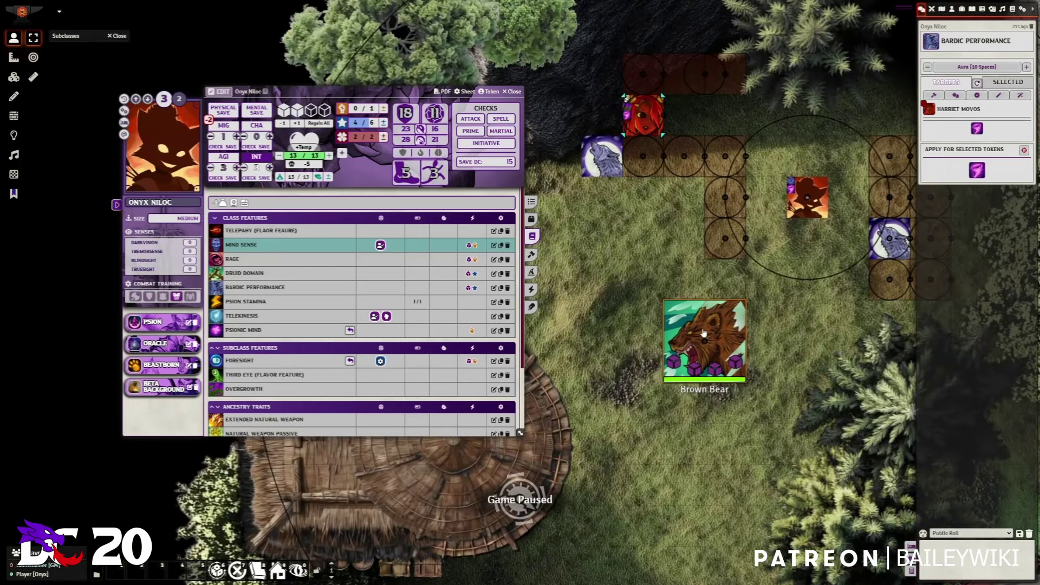
{"action": "key", "text": "Down+Left"}
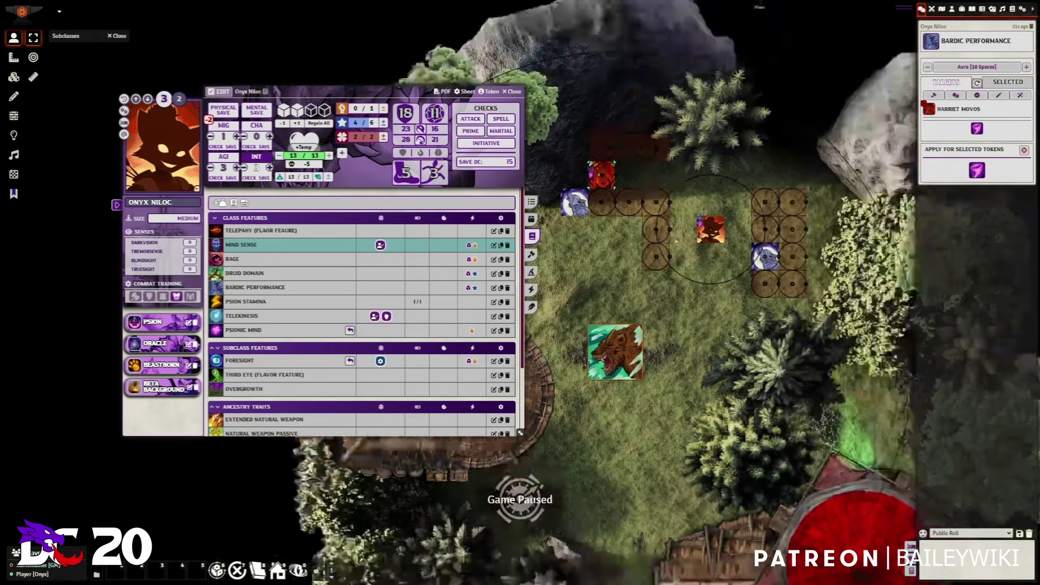
Delete all measured templates from the scene and close the character sheet.
{"action": "left_click", "coordinate": [14, 57]}
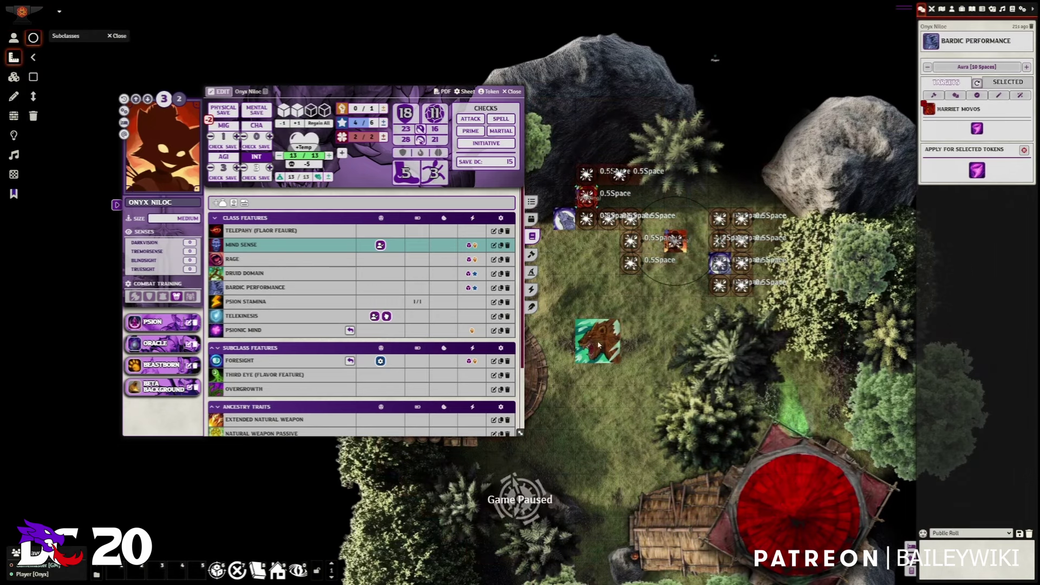
{"action": "left_click", "coordinate": [34, 116]}
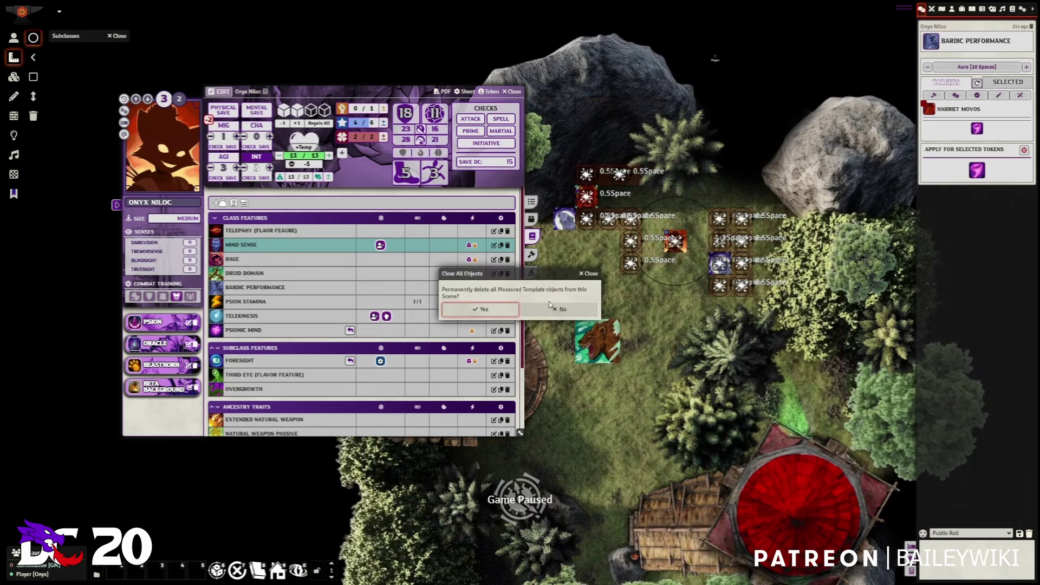
{"action": "left_click", "coordinate": [500, 314]}
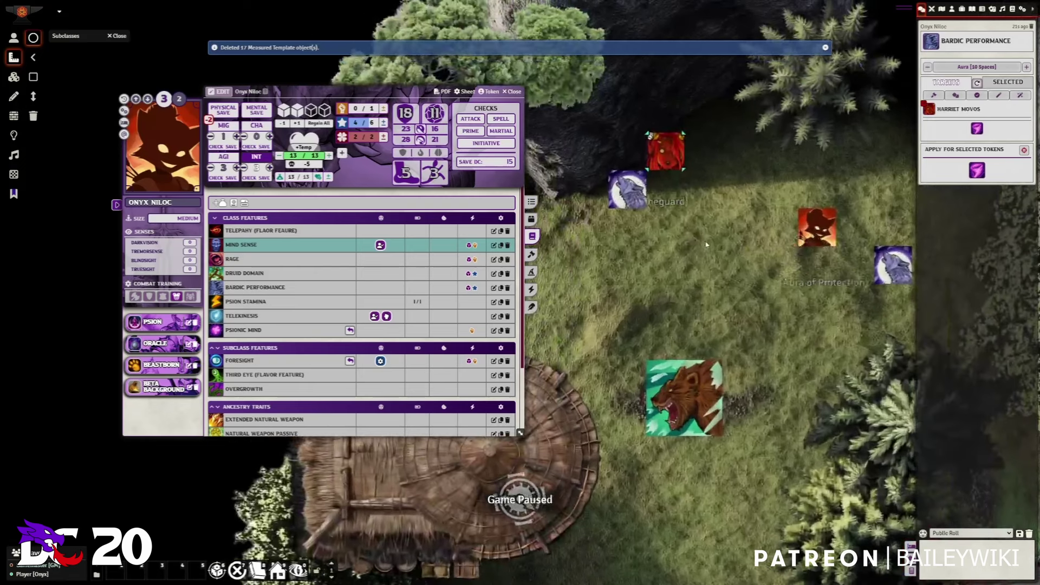
{"action": "left_click", "coordinate": [513, 95]}
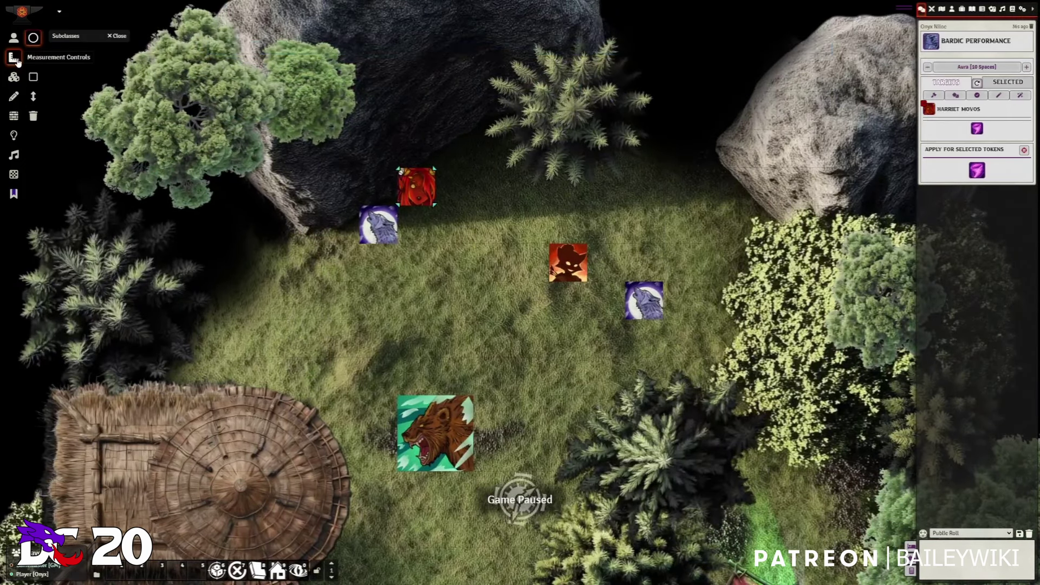
Draw a circular template about 3.8 spaces in radius west of the wolves, and move it over the caster and the eastern wolf.
{"action": "left_click", "coordinate": [14, 38]}
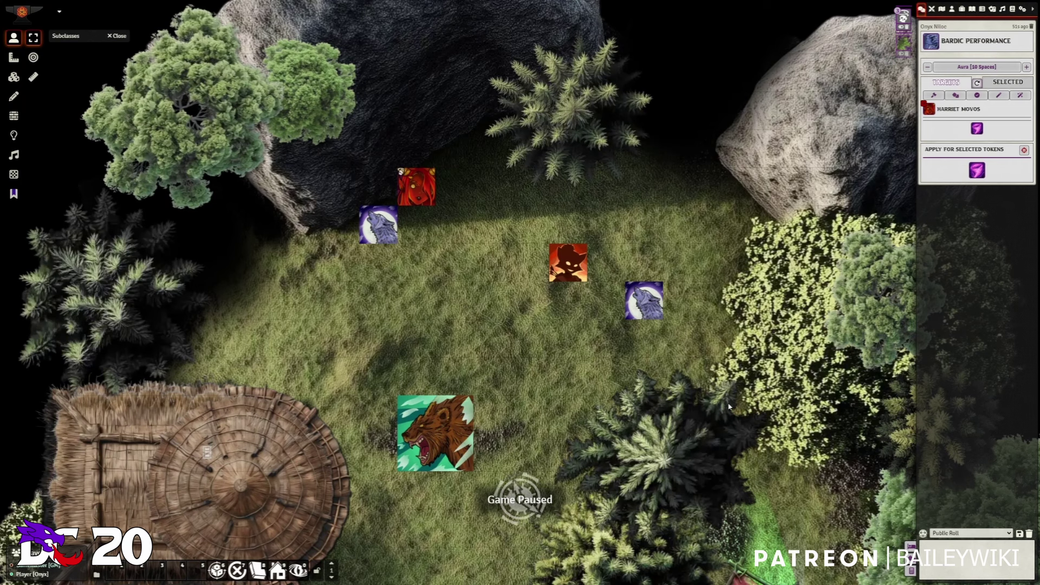
{"action": "left_click", "coordinate": [14, 57]}
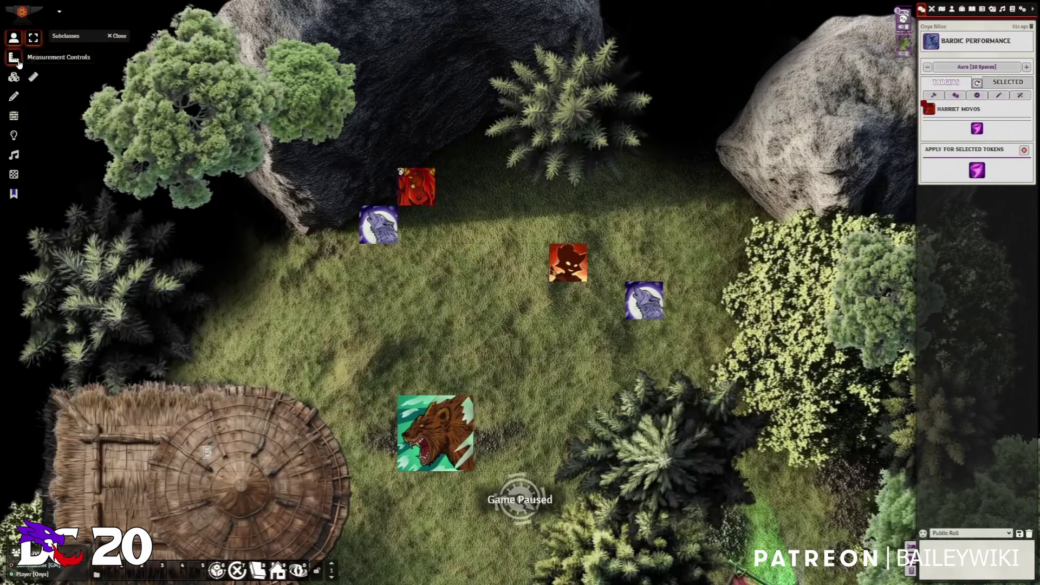
{"action": "left_click_drag", "start_coordinate": [302, 260], "coordinate": [464, 314]}
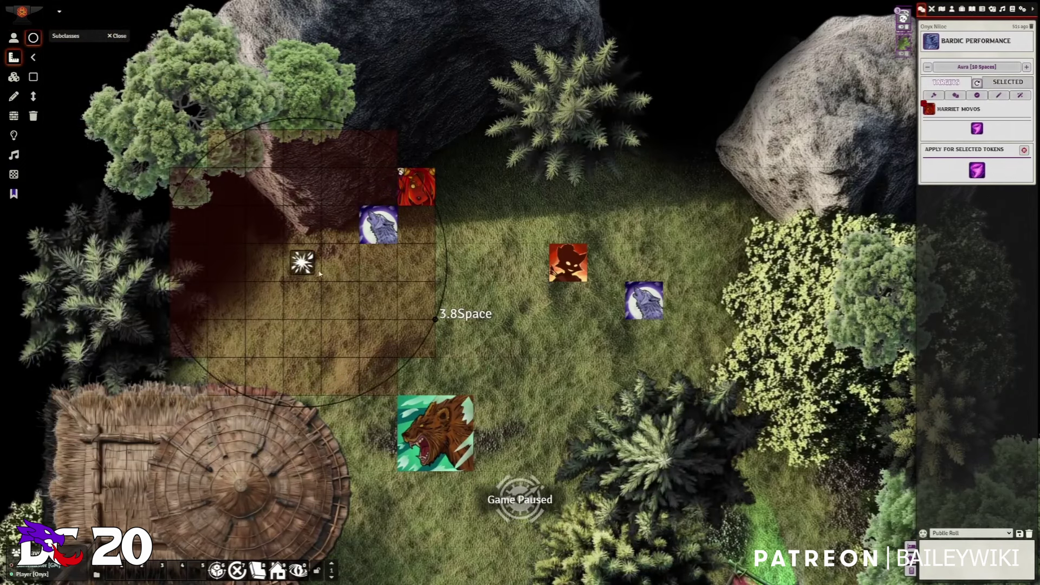
{"action": "left_click_drag", "start_coordinate": [319, 239], "coordinate": [608, 204]}
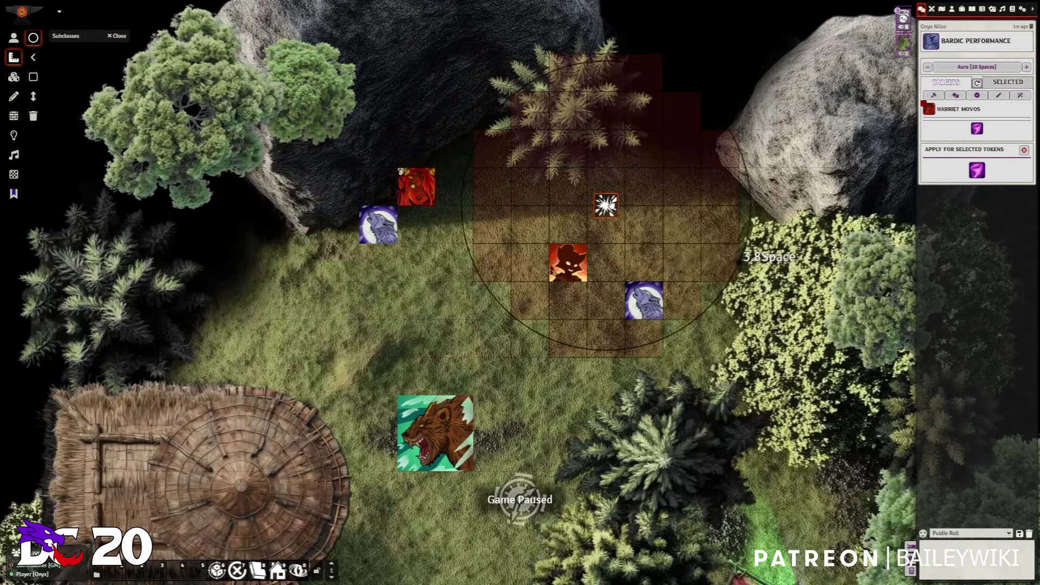
{"action": "right_click", "coordinate": [606, 206]}
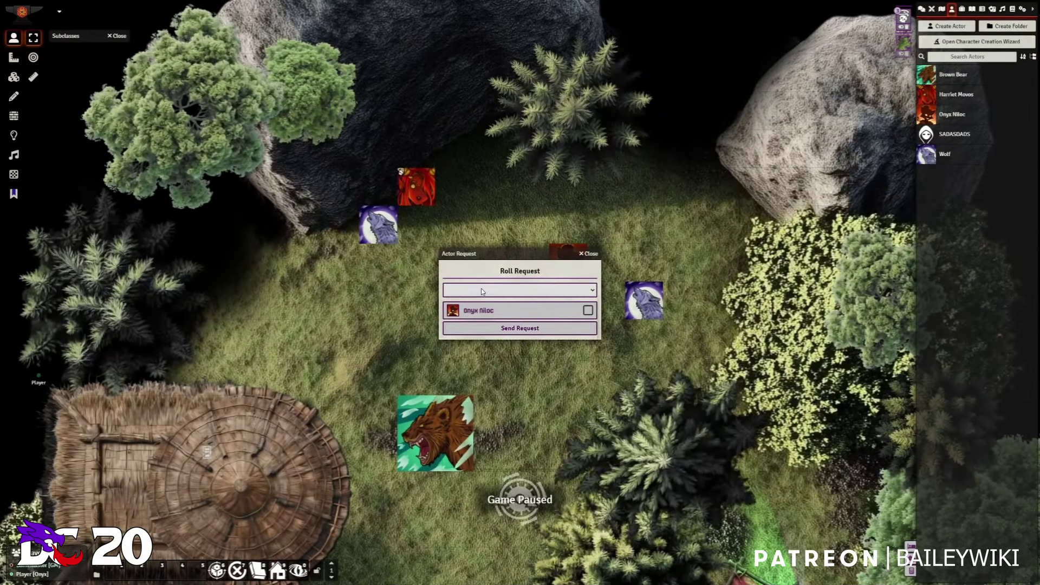
Set the roll request to Animal Check and send it with no actor selected.
{"action": "left_click", "coordinate": [481, 289]}
{"action": "scroll", "coordinate": [482, 379], "scroll_direction": "down", "scroll_amount": 2}
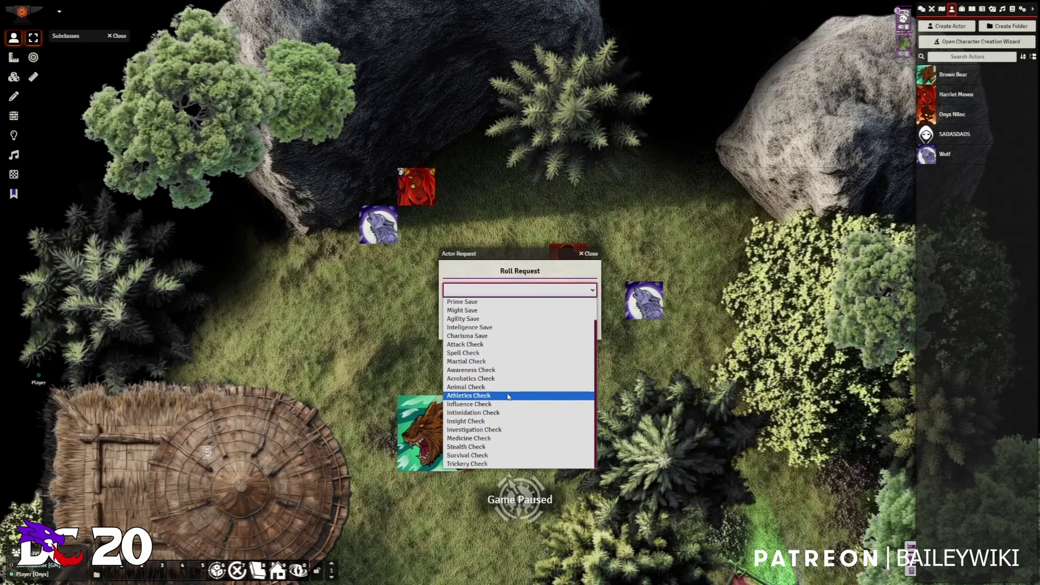
{"action": "left_click", "coordinate": [466, 386]}
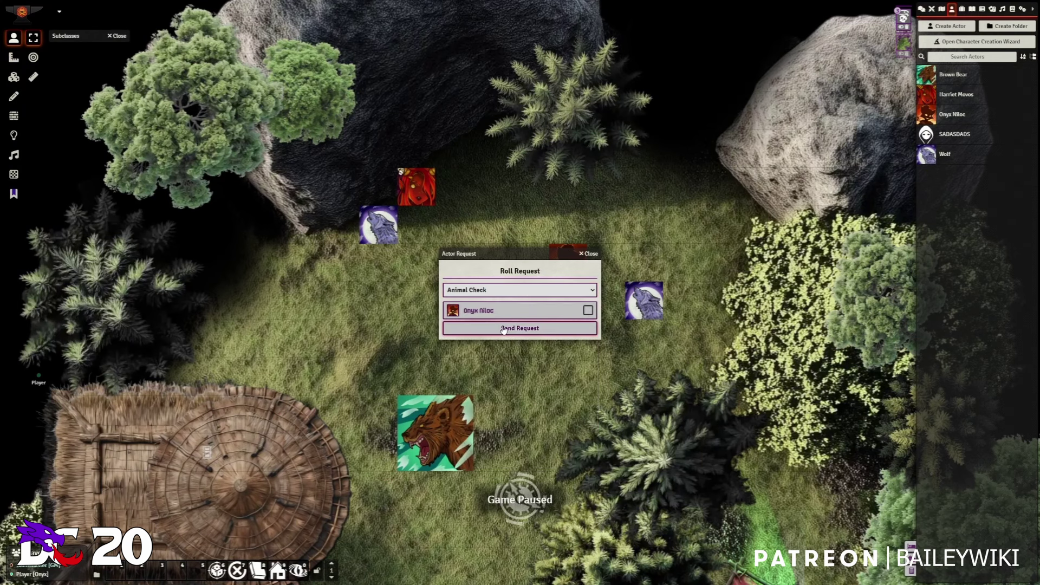
{"action": "left_click", "coordinate": [514, 328]}
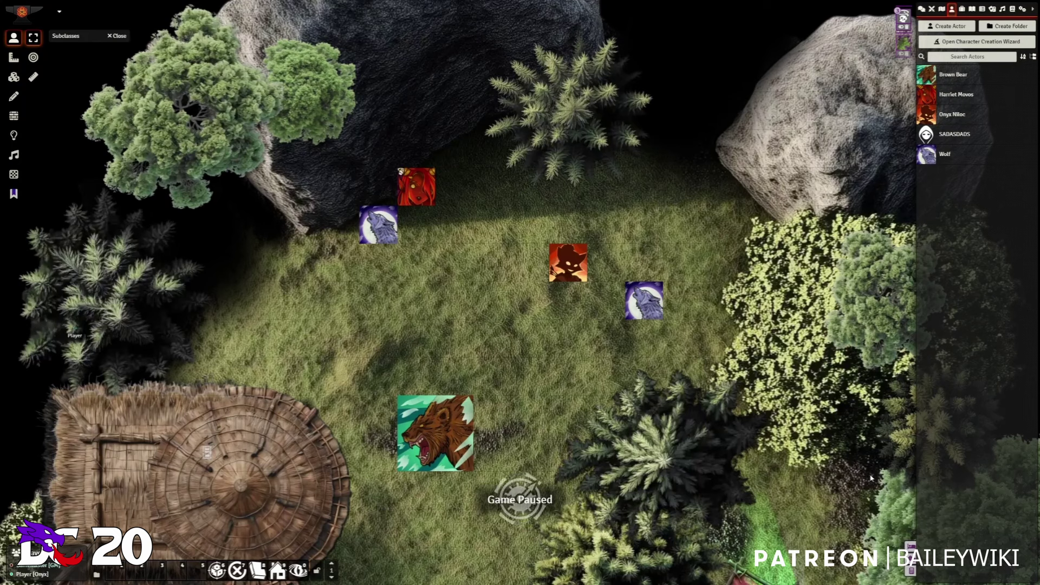
{"action": "left_click", "coordinate": [909, 545]}
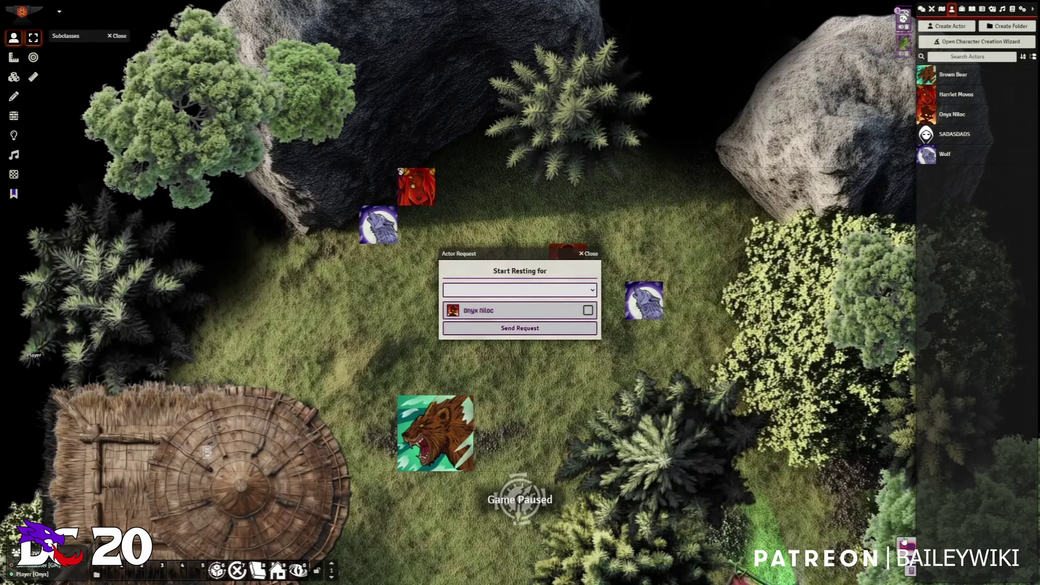
{"action": "left_click", "coordinate": [493, 306]}
{"action": "left_click", "coordinate": [474, 319]}
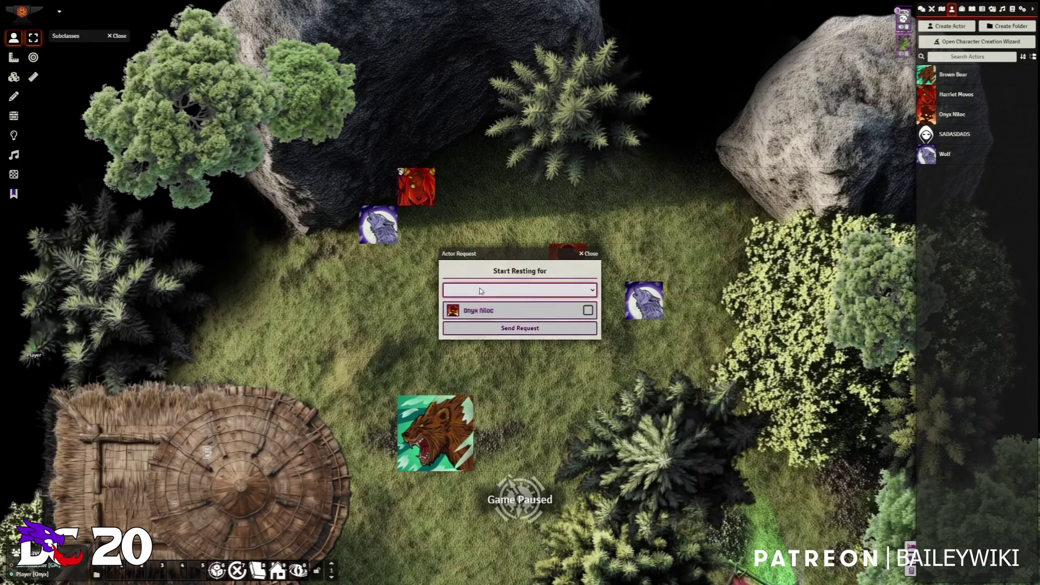
{"action": "left_click", "coordinate": [588, 255]}
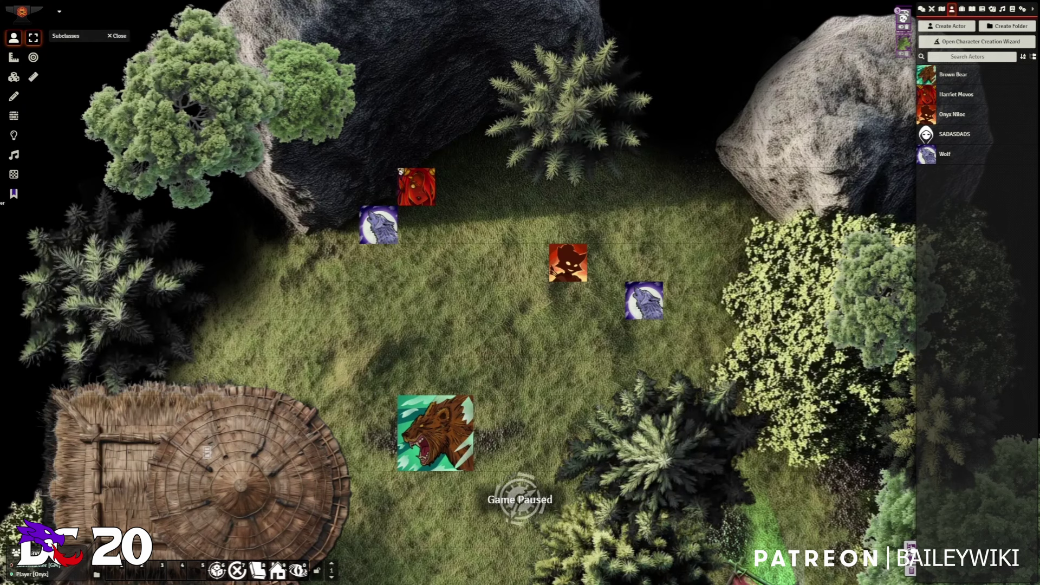
Send a Long Rest request to the player character and spend one rest point in the player's rest dialog.
{"action": "left_click", "coordinate": [910, 547]}
{"action": "left_click", "coordinate": [500, 290]}
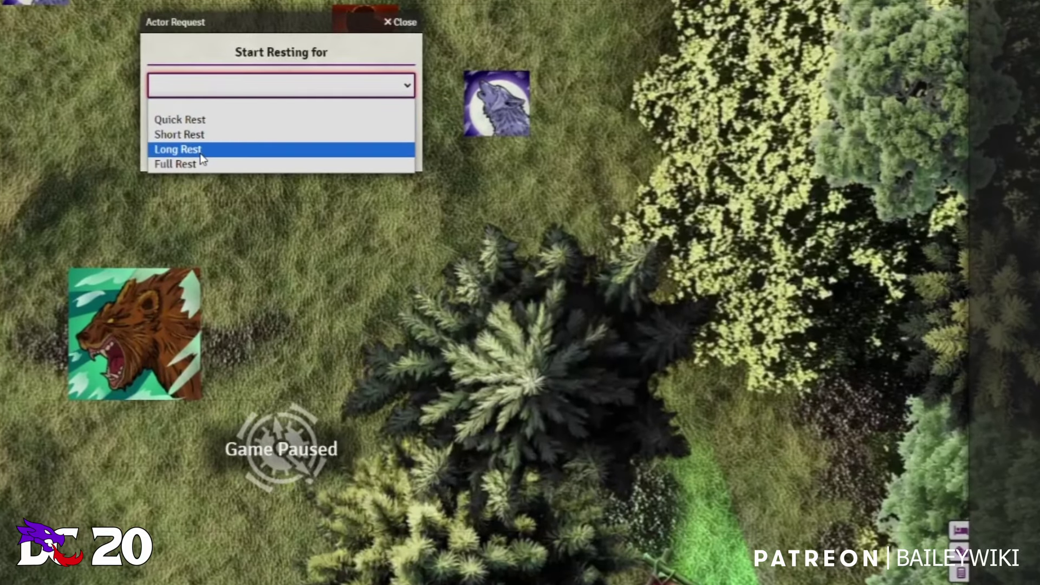
{"action": "left_click", "coordinate": [200, 154]}
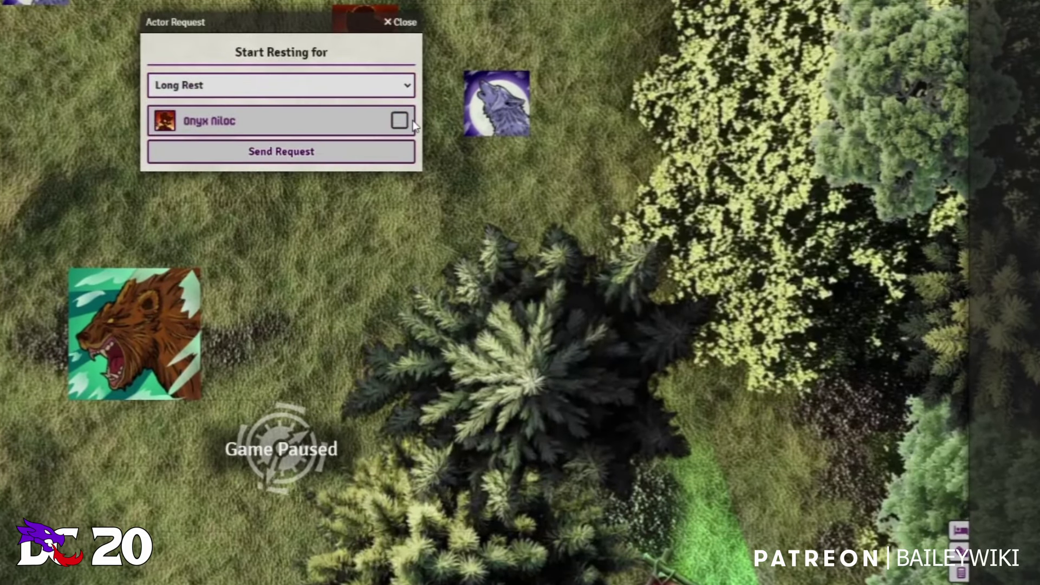
{"action": "left_click", "coordinate": [153, 122]}
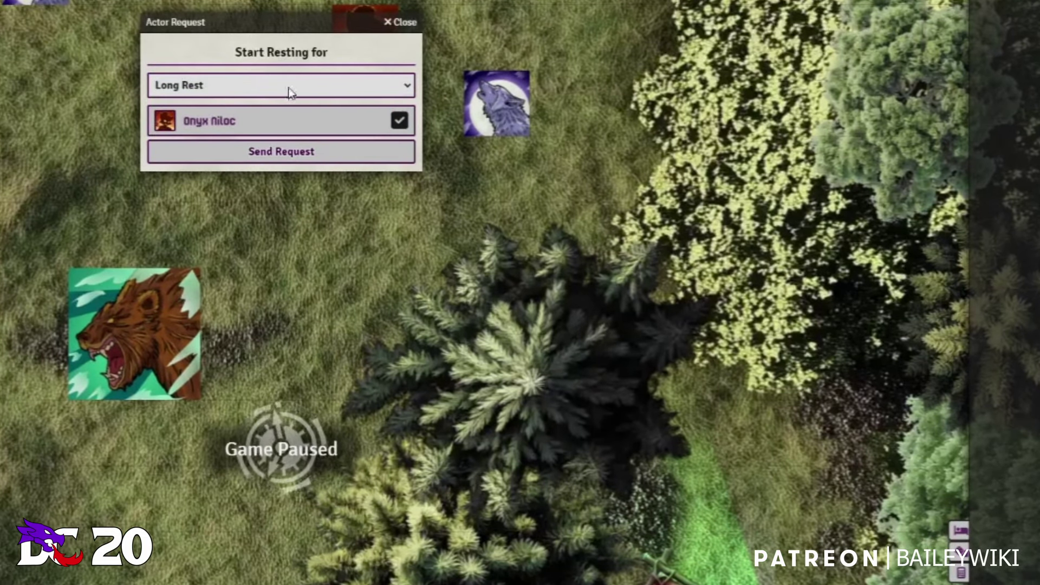
{"action": "left_click", "coordinate": [281, 152]}
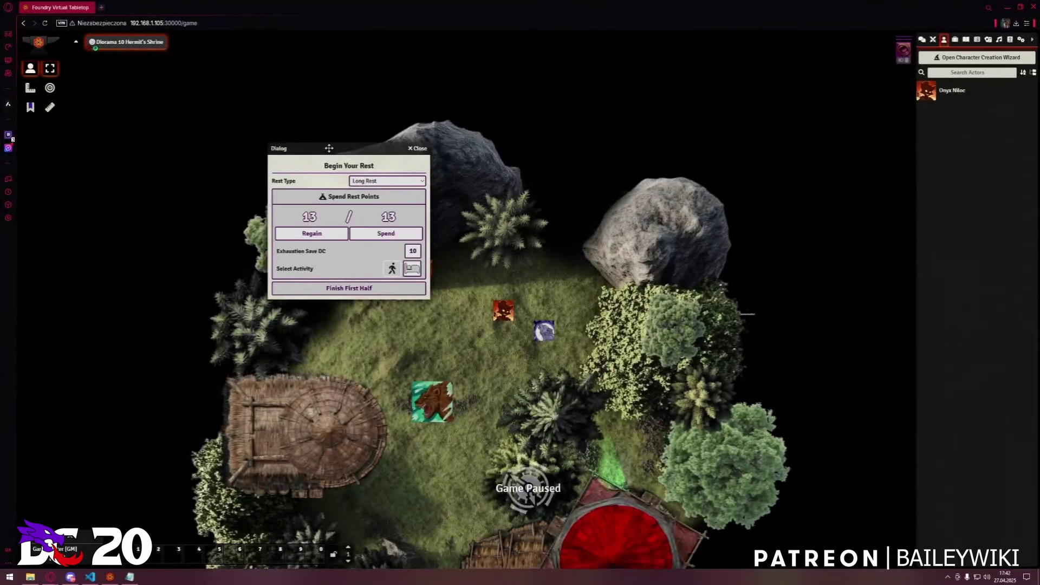
{"action": "left_click_drag", "start_coordinate": [423, 145], "coordinate": [547, 155]}
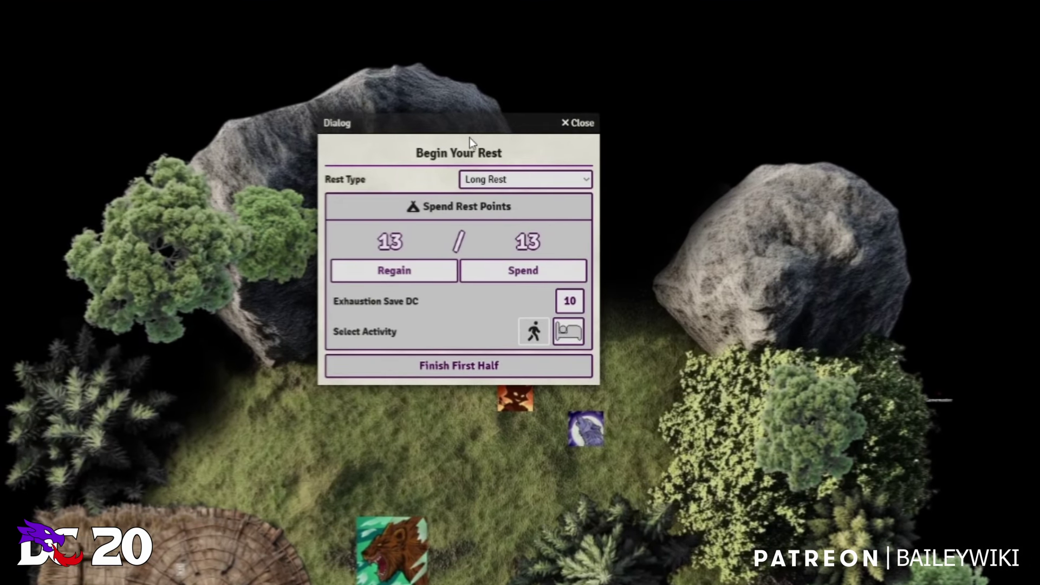
{"action": "left_click", "coordinate": [509, 270]}
Open the player character's sheet, bring up a second rest dialog from it, and close the rest dialogs.
{"action": "double_click", "coordinate": [502, 402]}
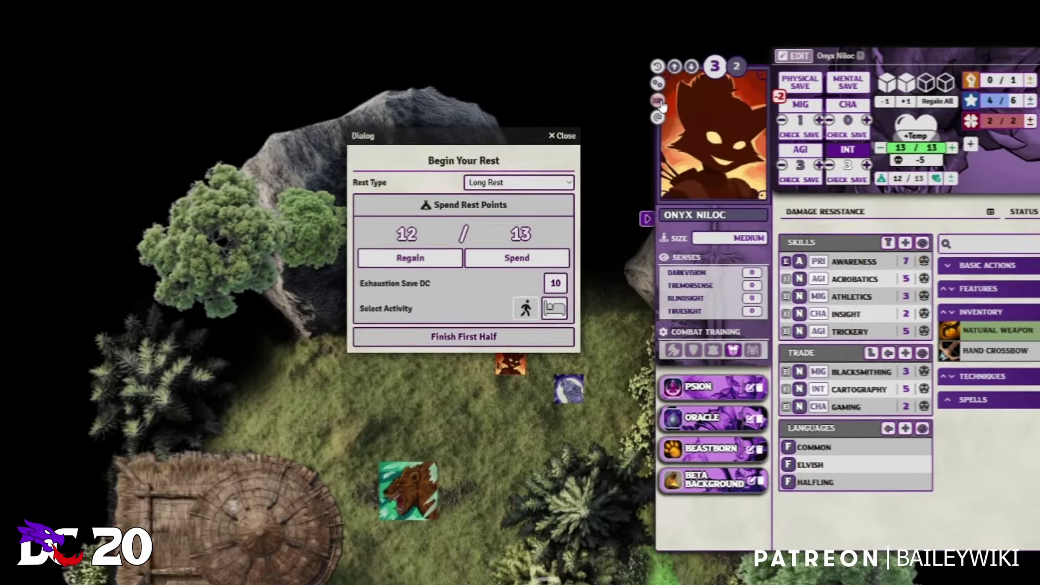
{"action": "left_click", "coordinate": [657, 100]}
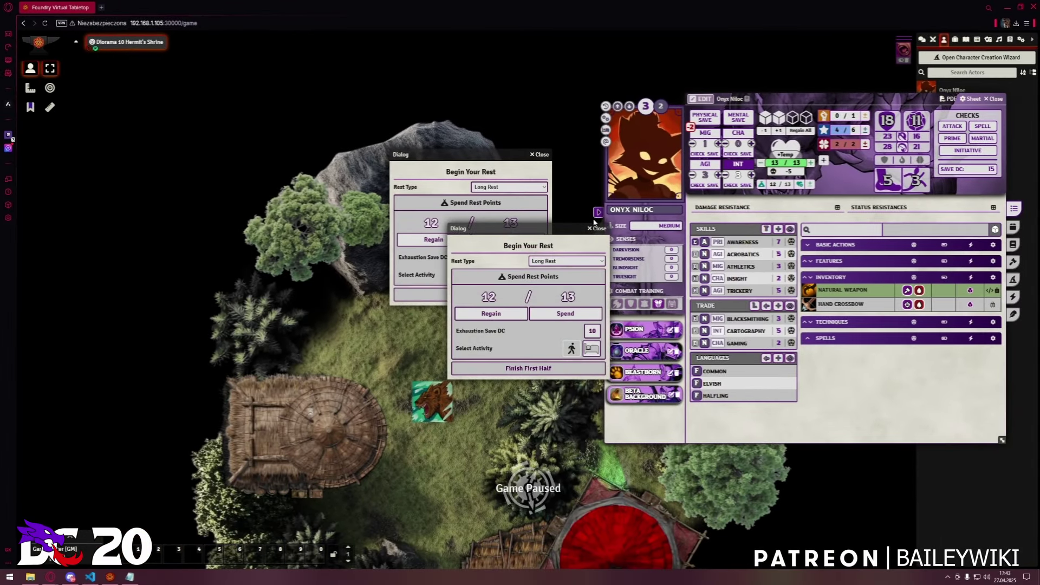
{"action": "left_click_drag", "start_coordinate": [458, 163], "coordinate": [438, 167]}
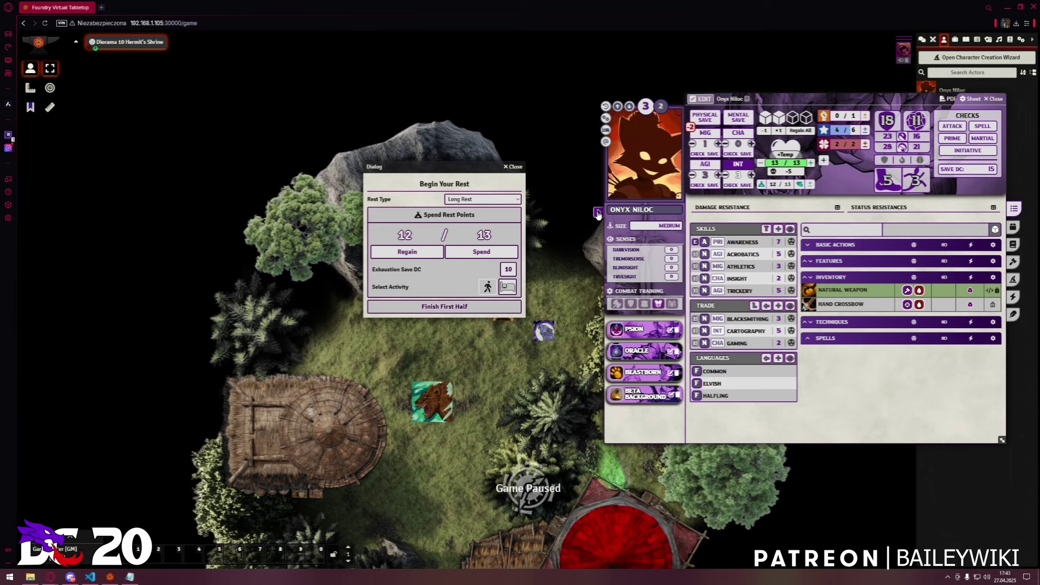
{"action": "left_click", "coordinate": [514, 167]}
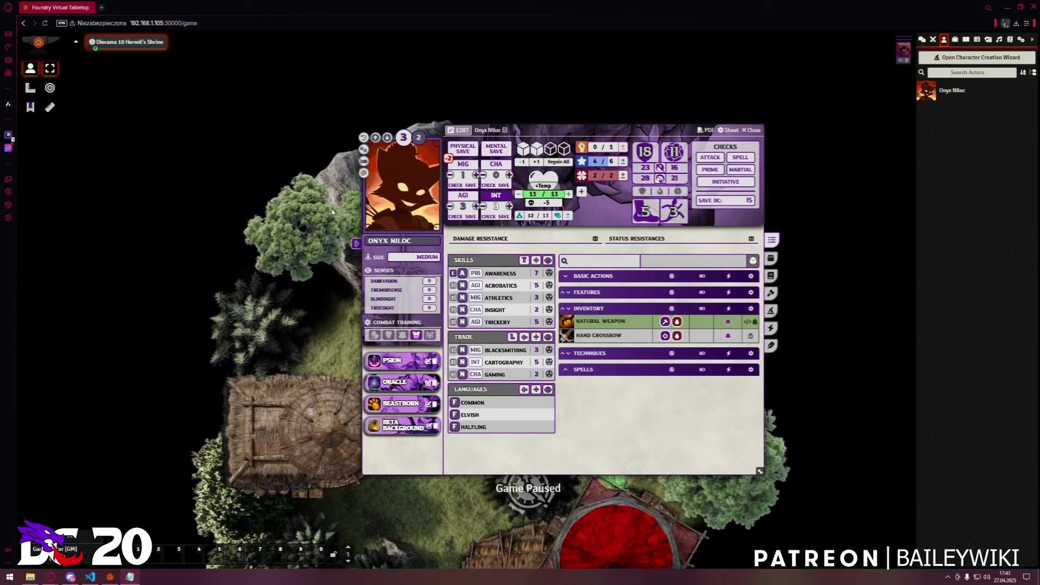
Close the player character's sheet.
{"action": "left_click", "coordinate": [355, 244]}
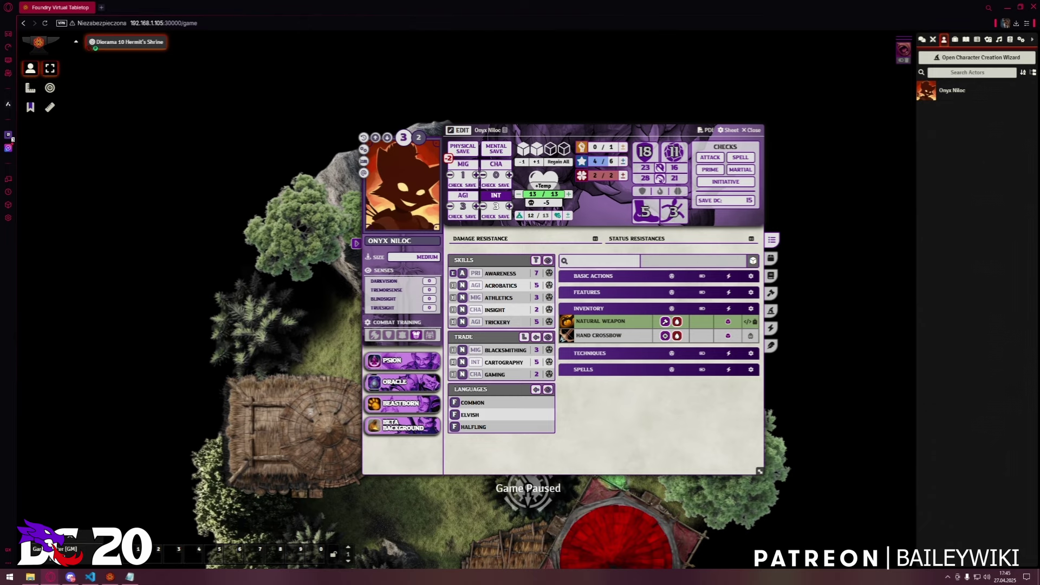
{"action": "key", "text": "alt+Tab"}
{"action": "key", "text": "alt+Tab"}
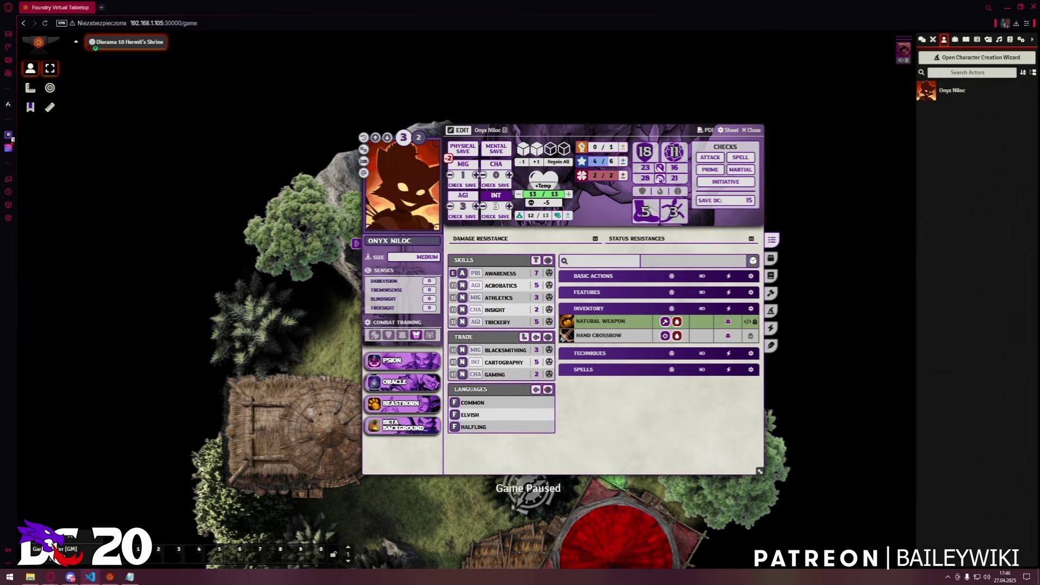
{"action": "left_click", "coordinate": [751, 130]}
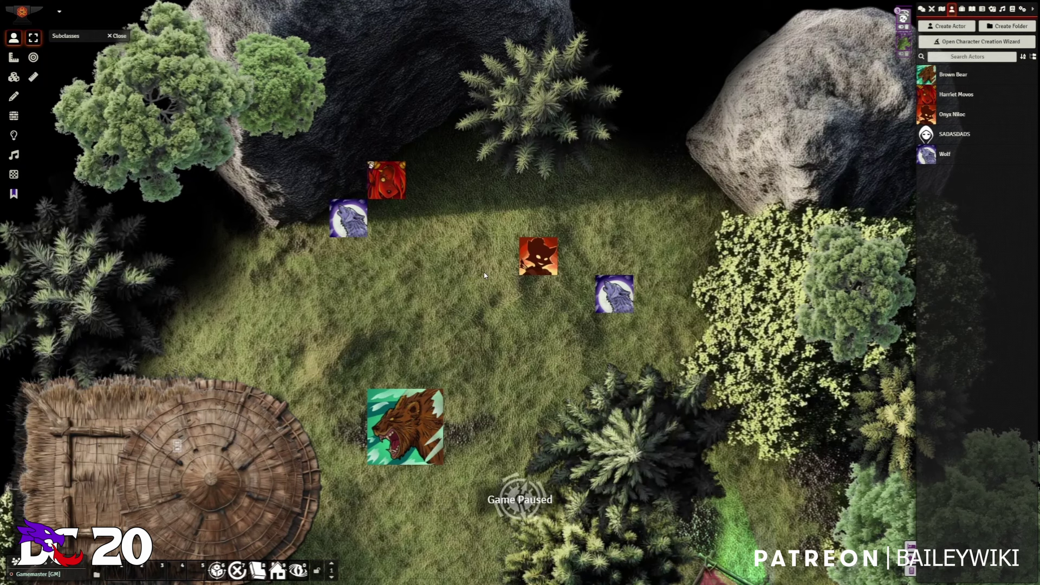
Close the minimized Subclasses window and delete the Bardic Performance message from the chat log.
{"action": "left_click", "coordinate": [119, 35]}
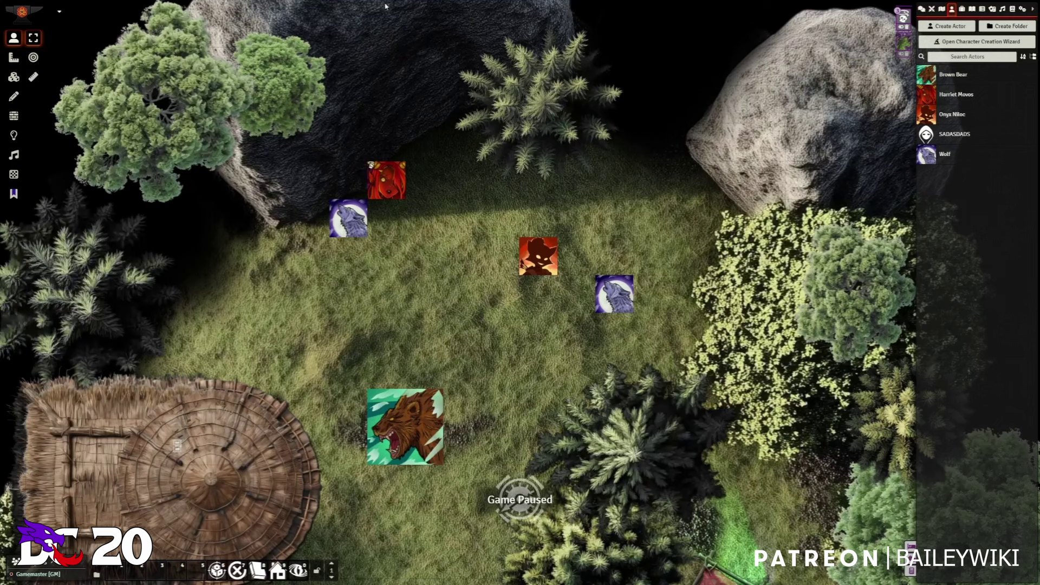
{"action": "left_click", "coordinate": [922, 10]}
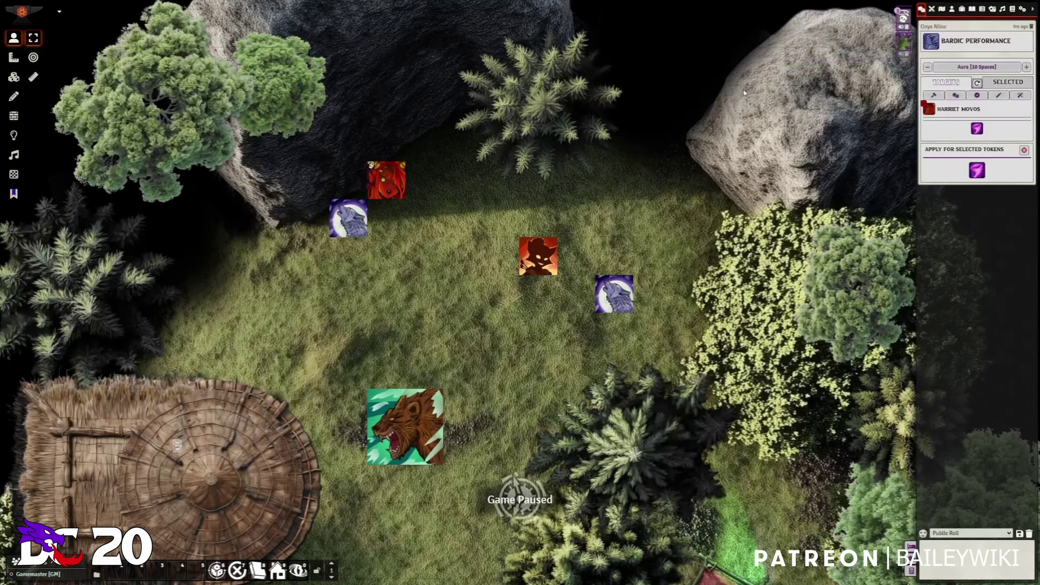
{"action": "left_click", "coordinate": [1030, 26]}
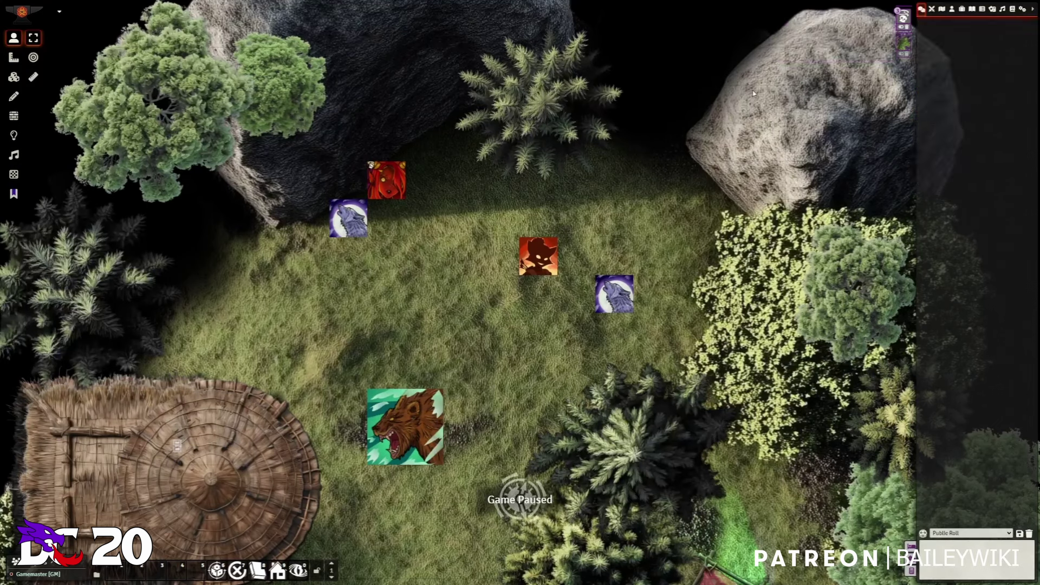